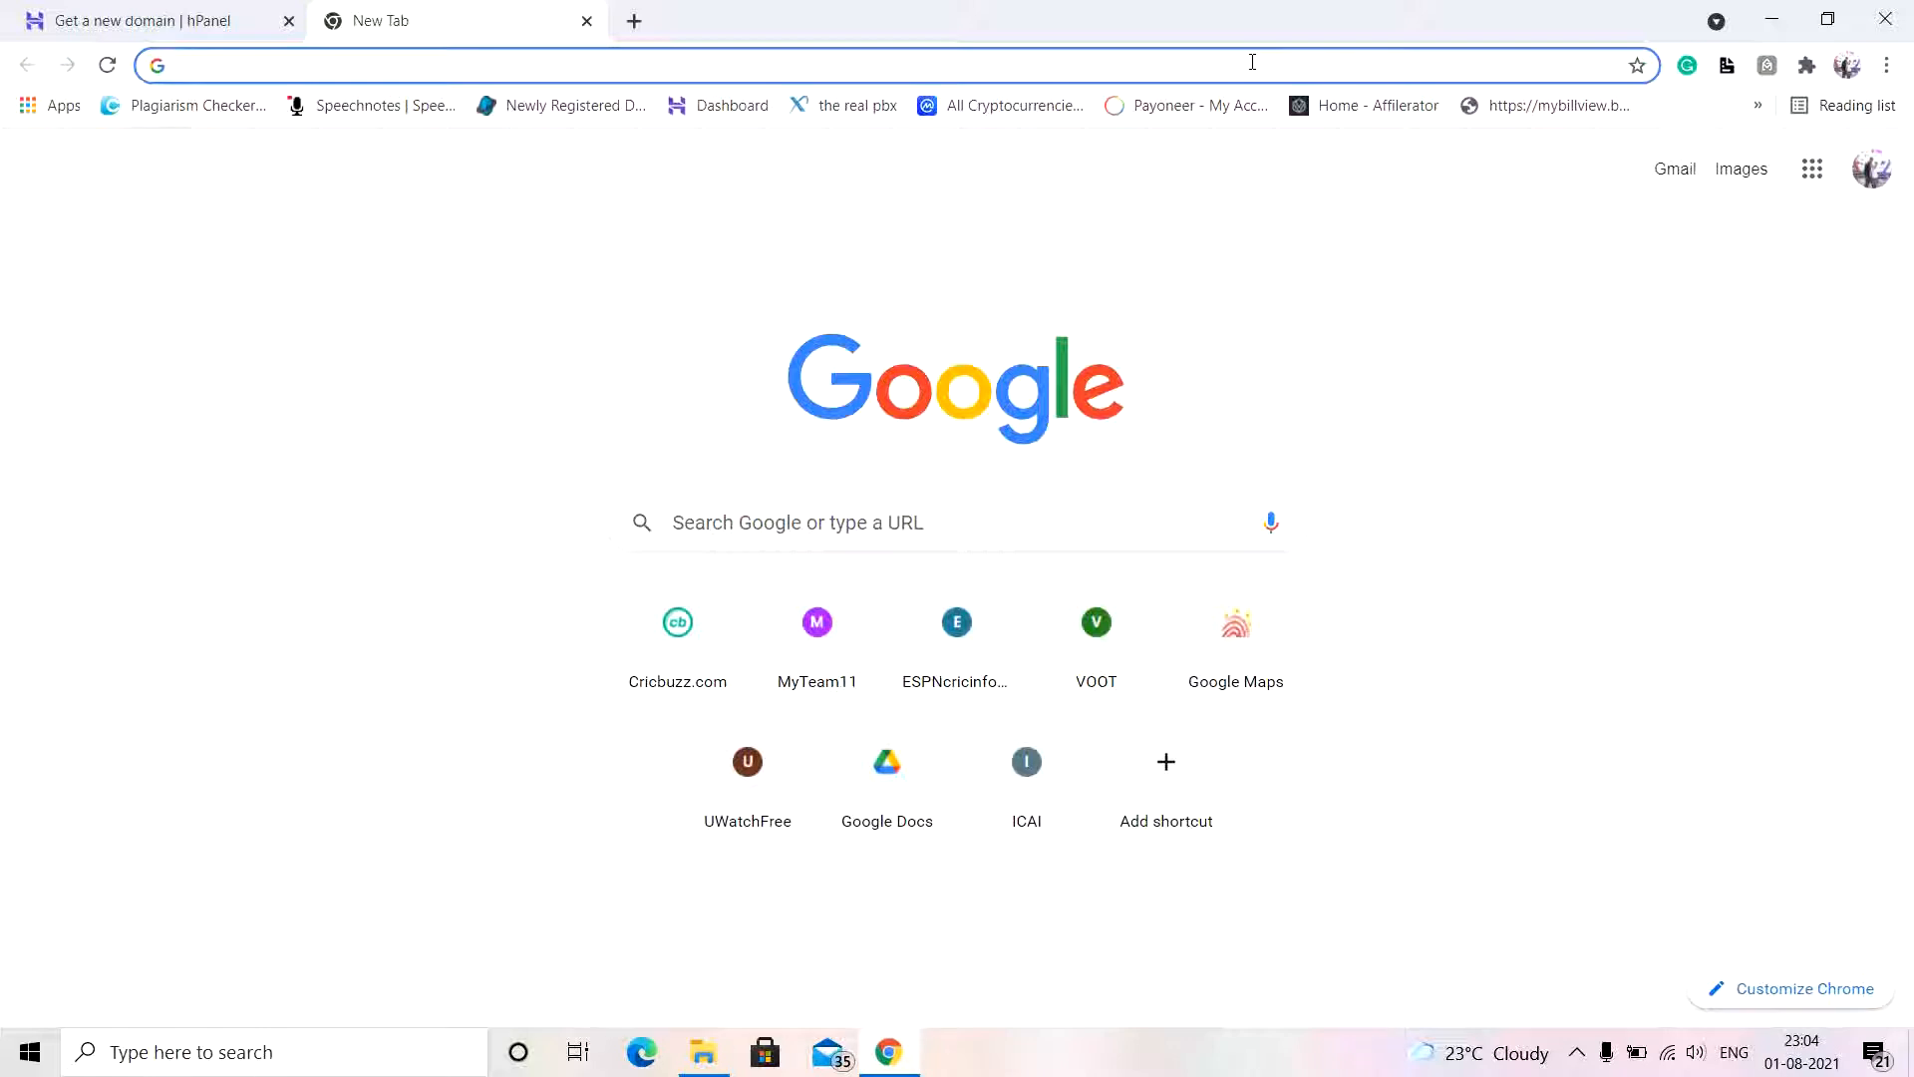
# Step: Return to the Hostinger hPanel home and open the new-domain search from the account's domains list
pyautogui.click(171, 20)
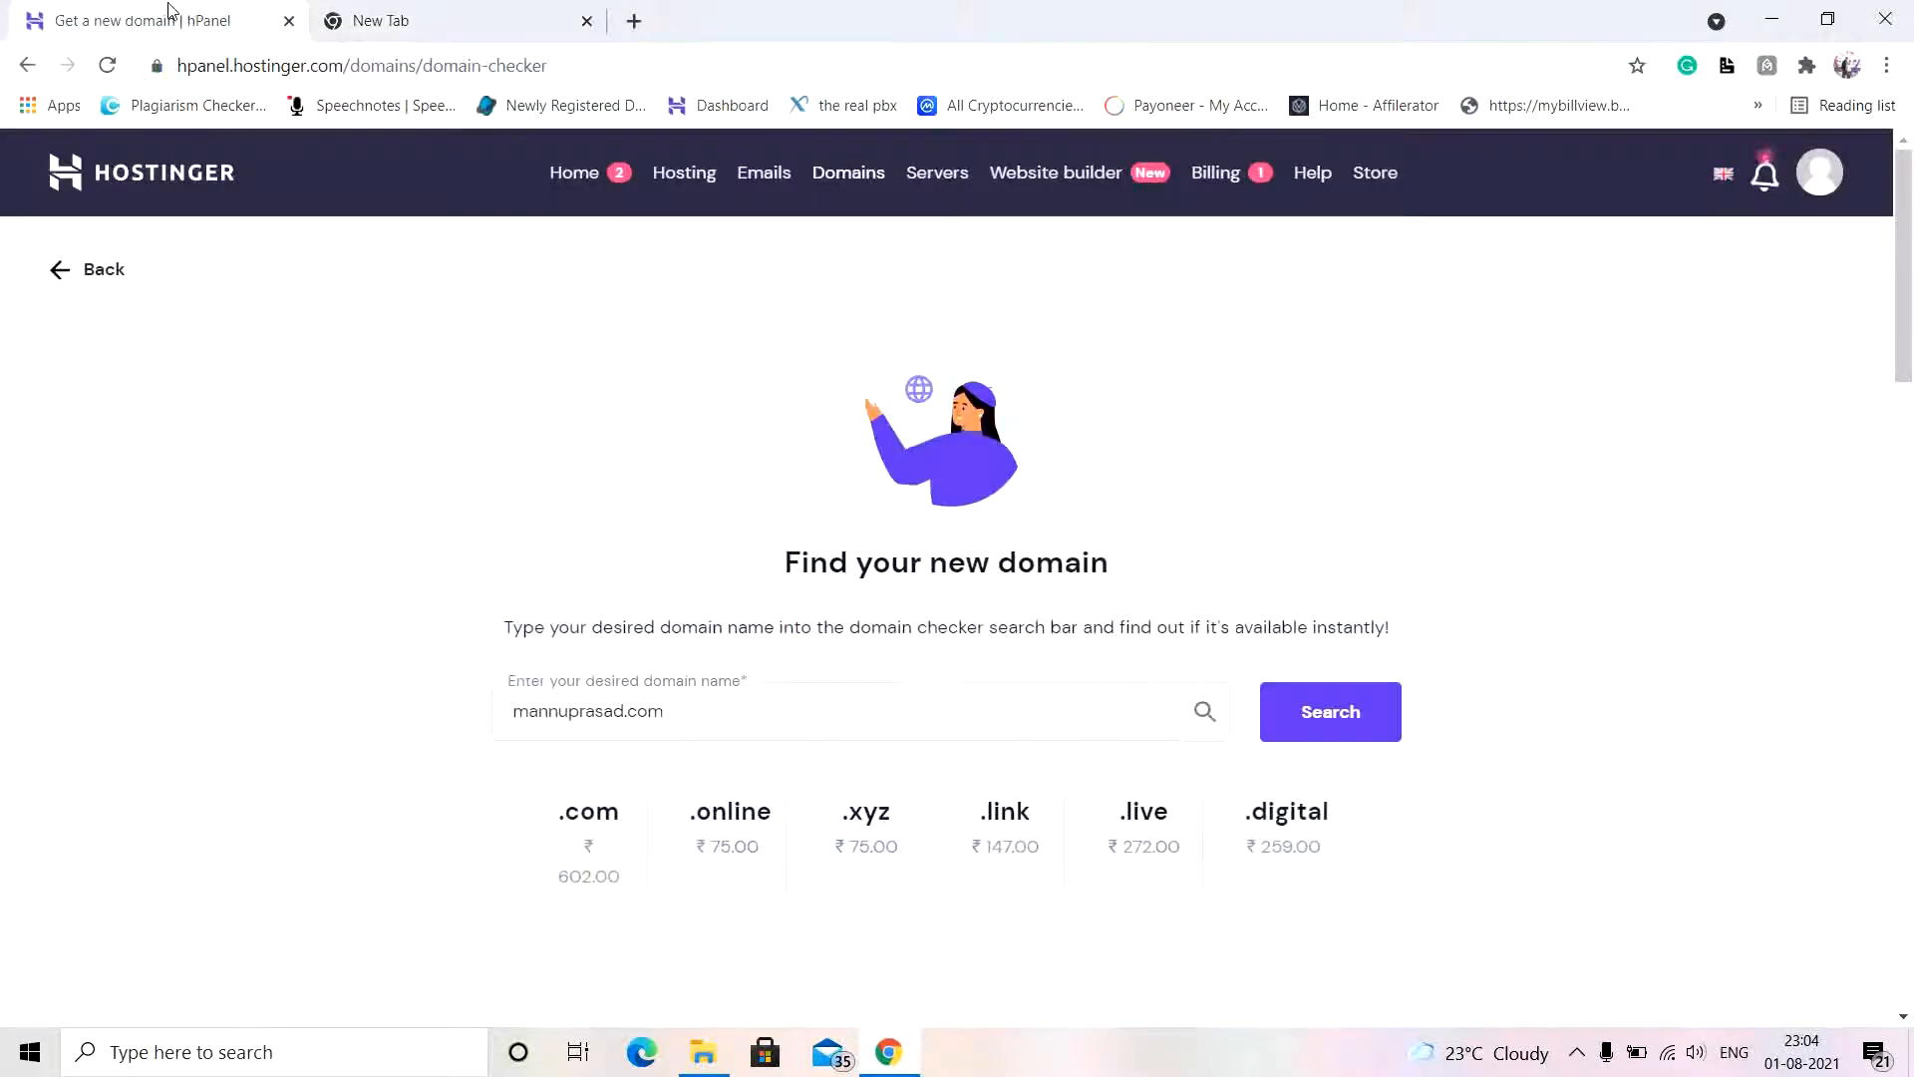
pyautogui.click(292, 22)
pyautogui.click(578, 65)
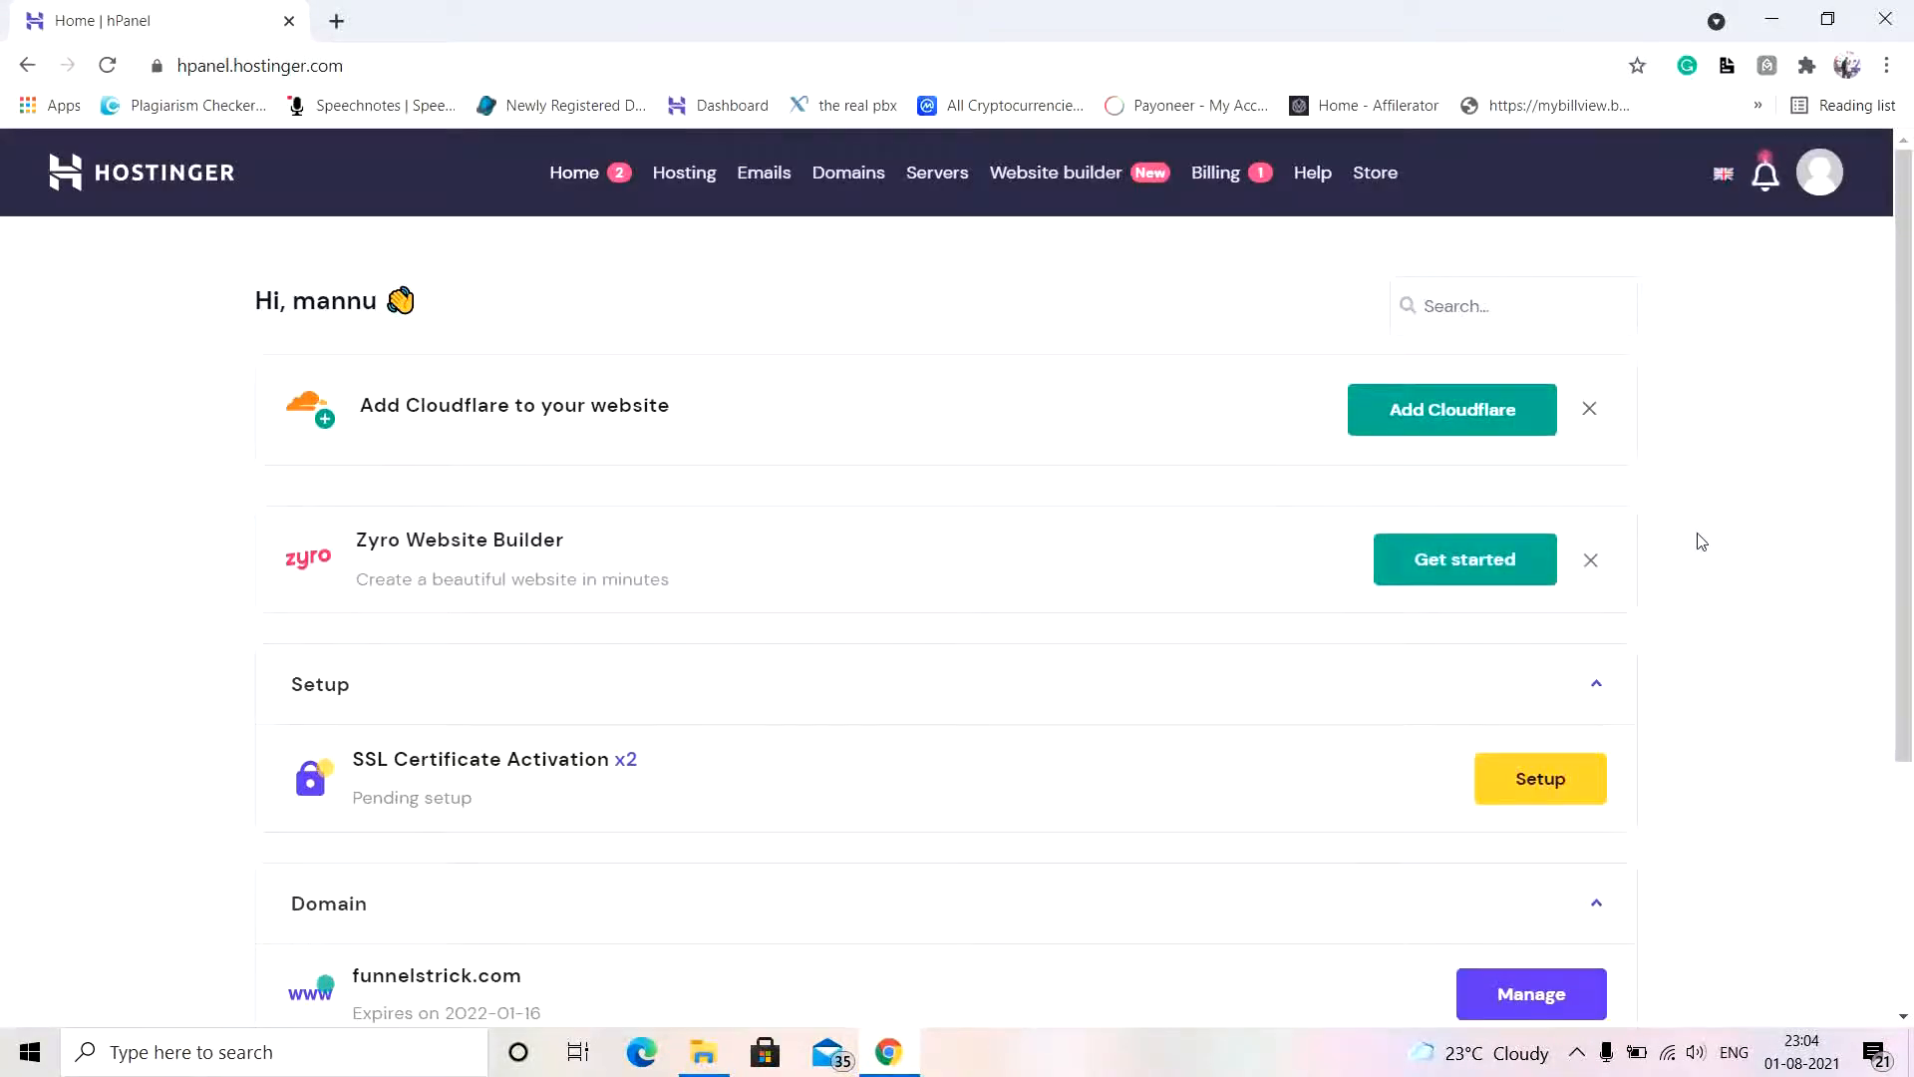
pyautogui.click(867, 182)
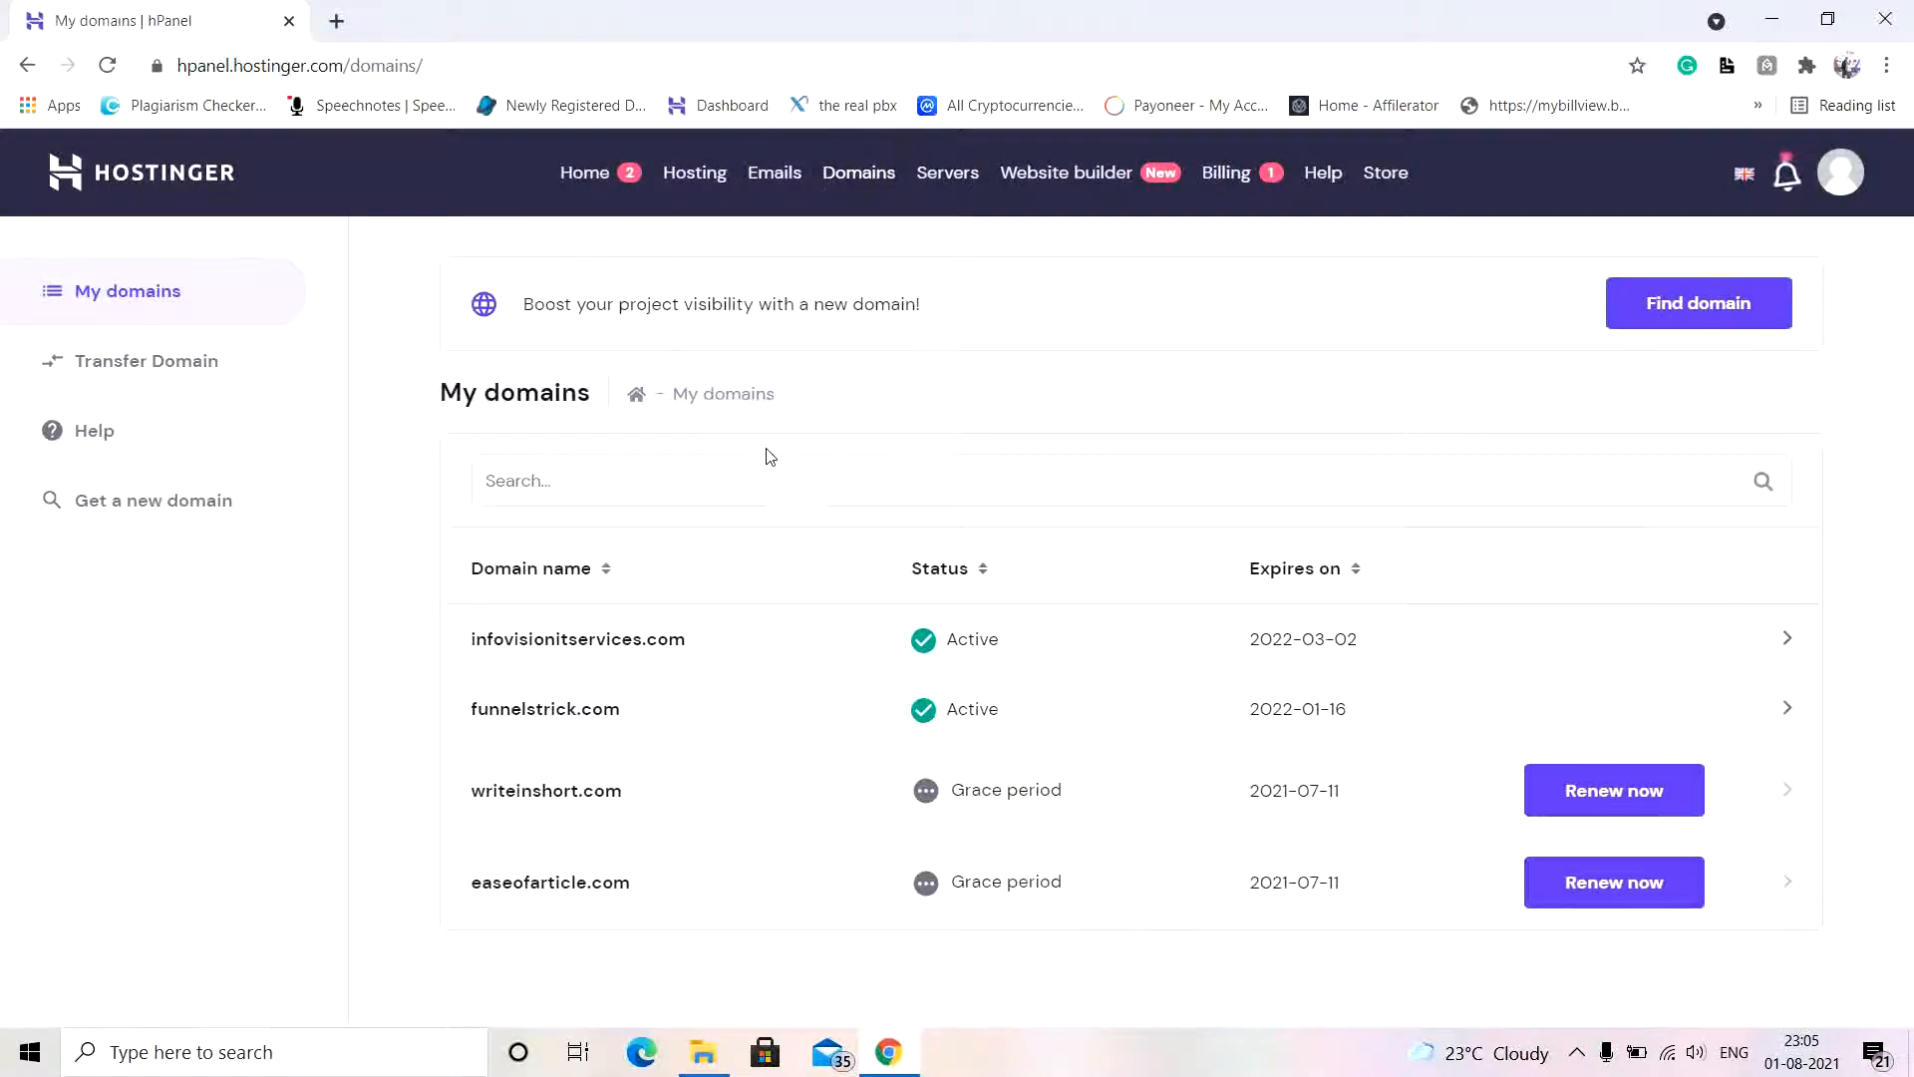
pyautogui.click(1730, 313)
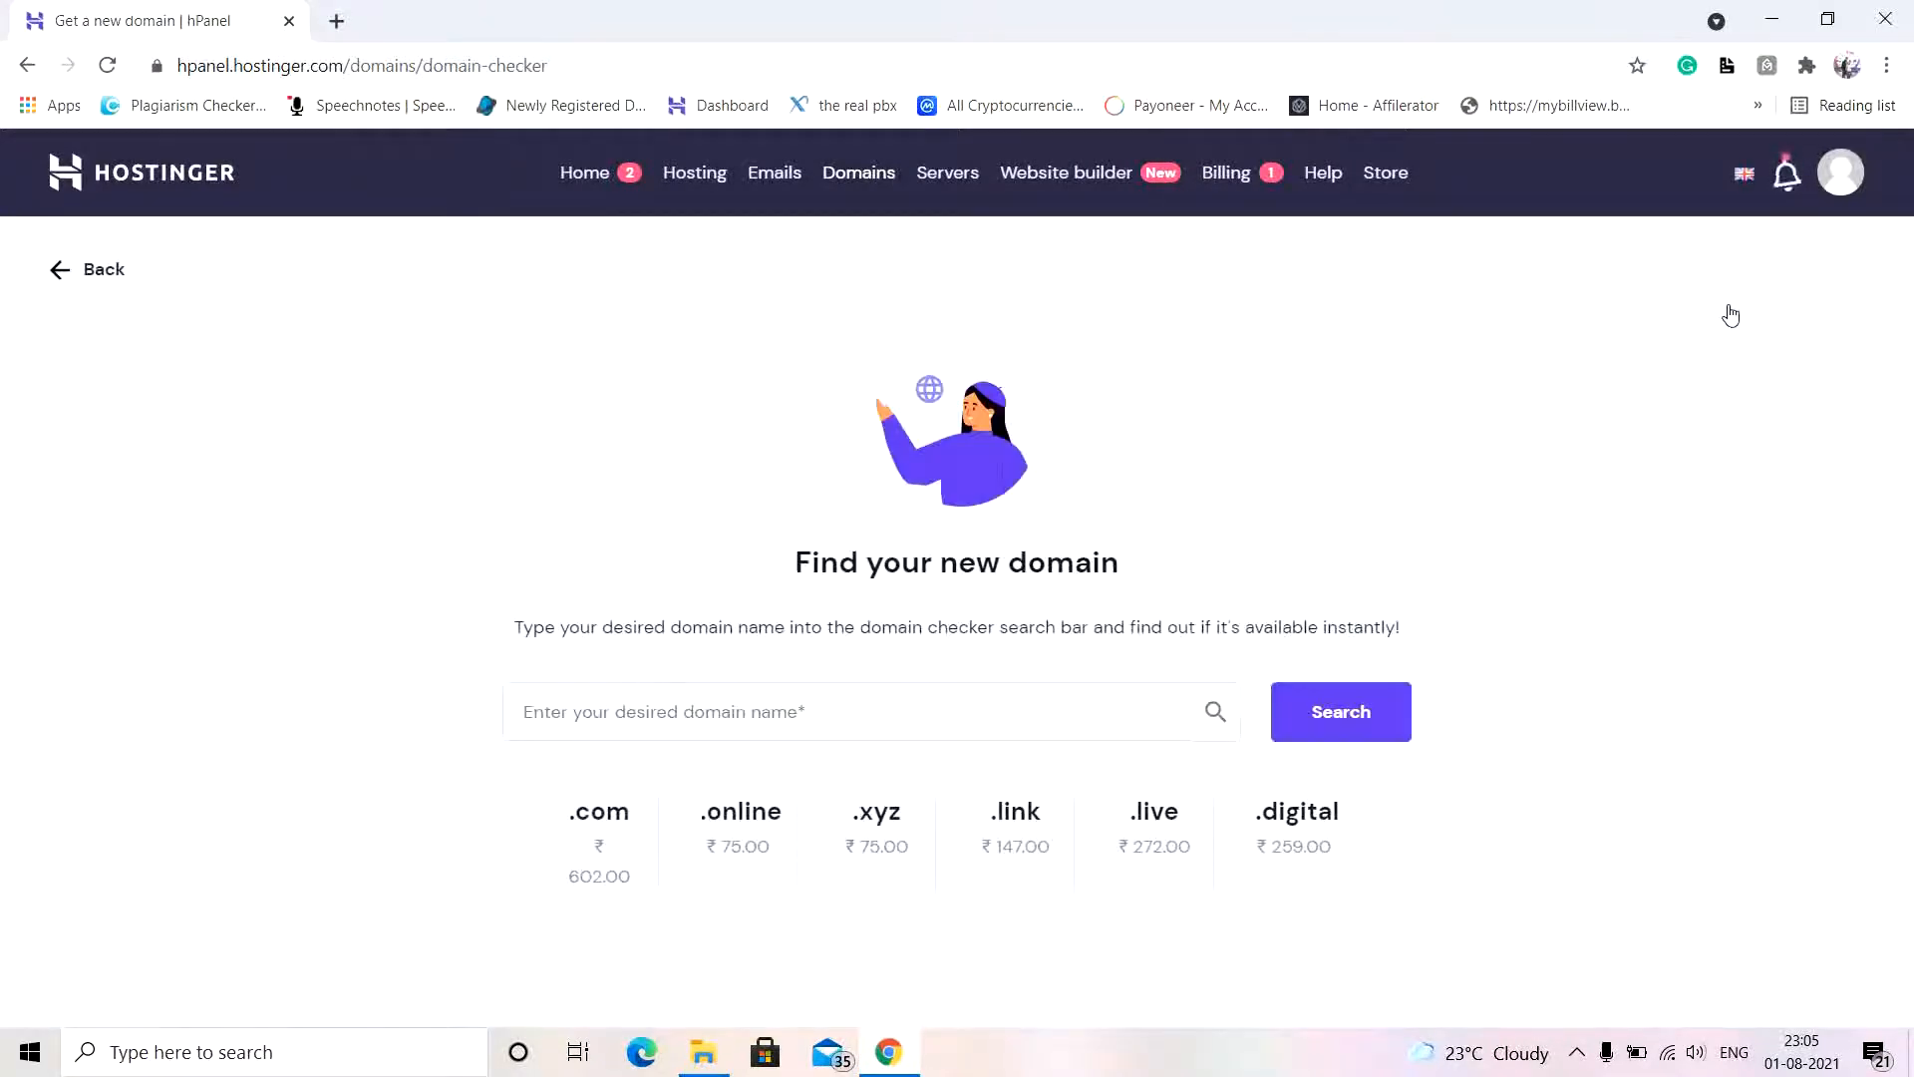
# Step: Search for a .site domain made from the owner's full name
pyautogui.click(1041, 718)
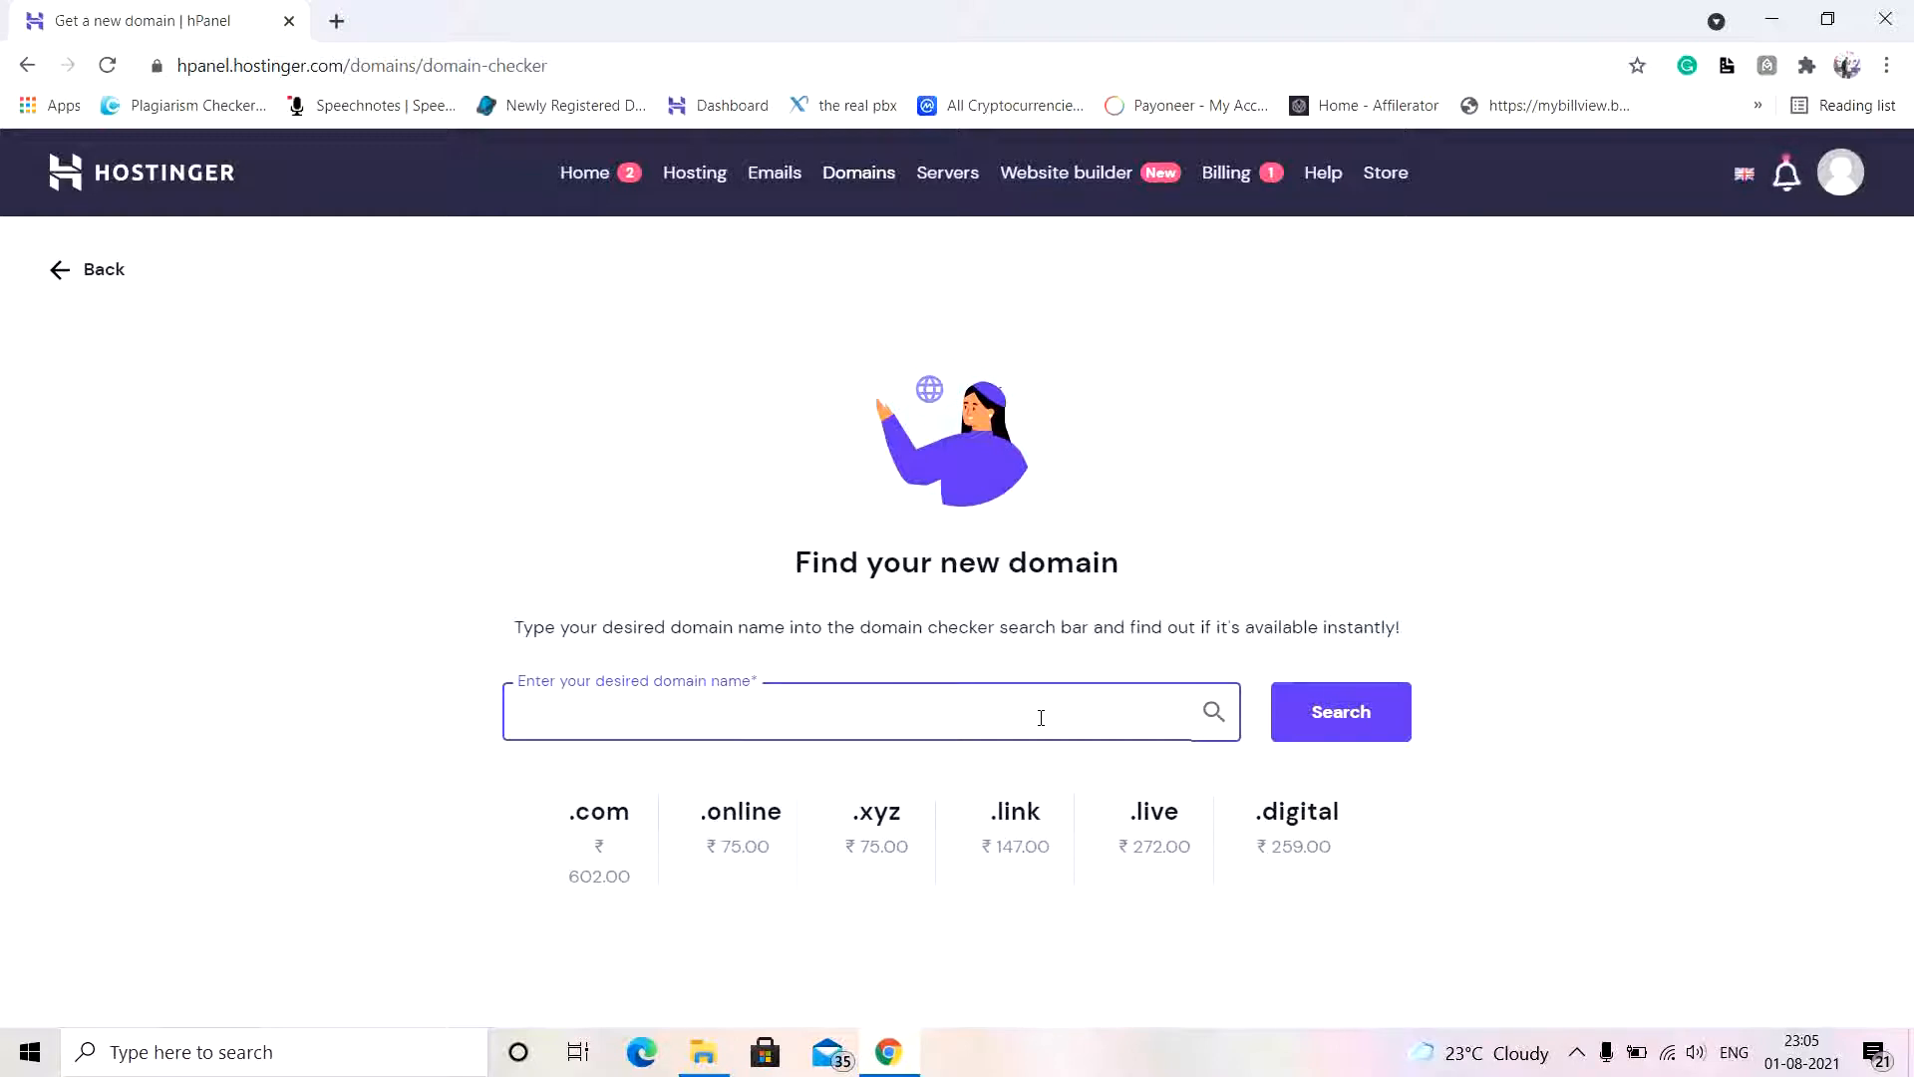
pyautogui.write('mannuprasad')
pyautogui.write('.site')
pyautogui.click(1378, 713)
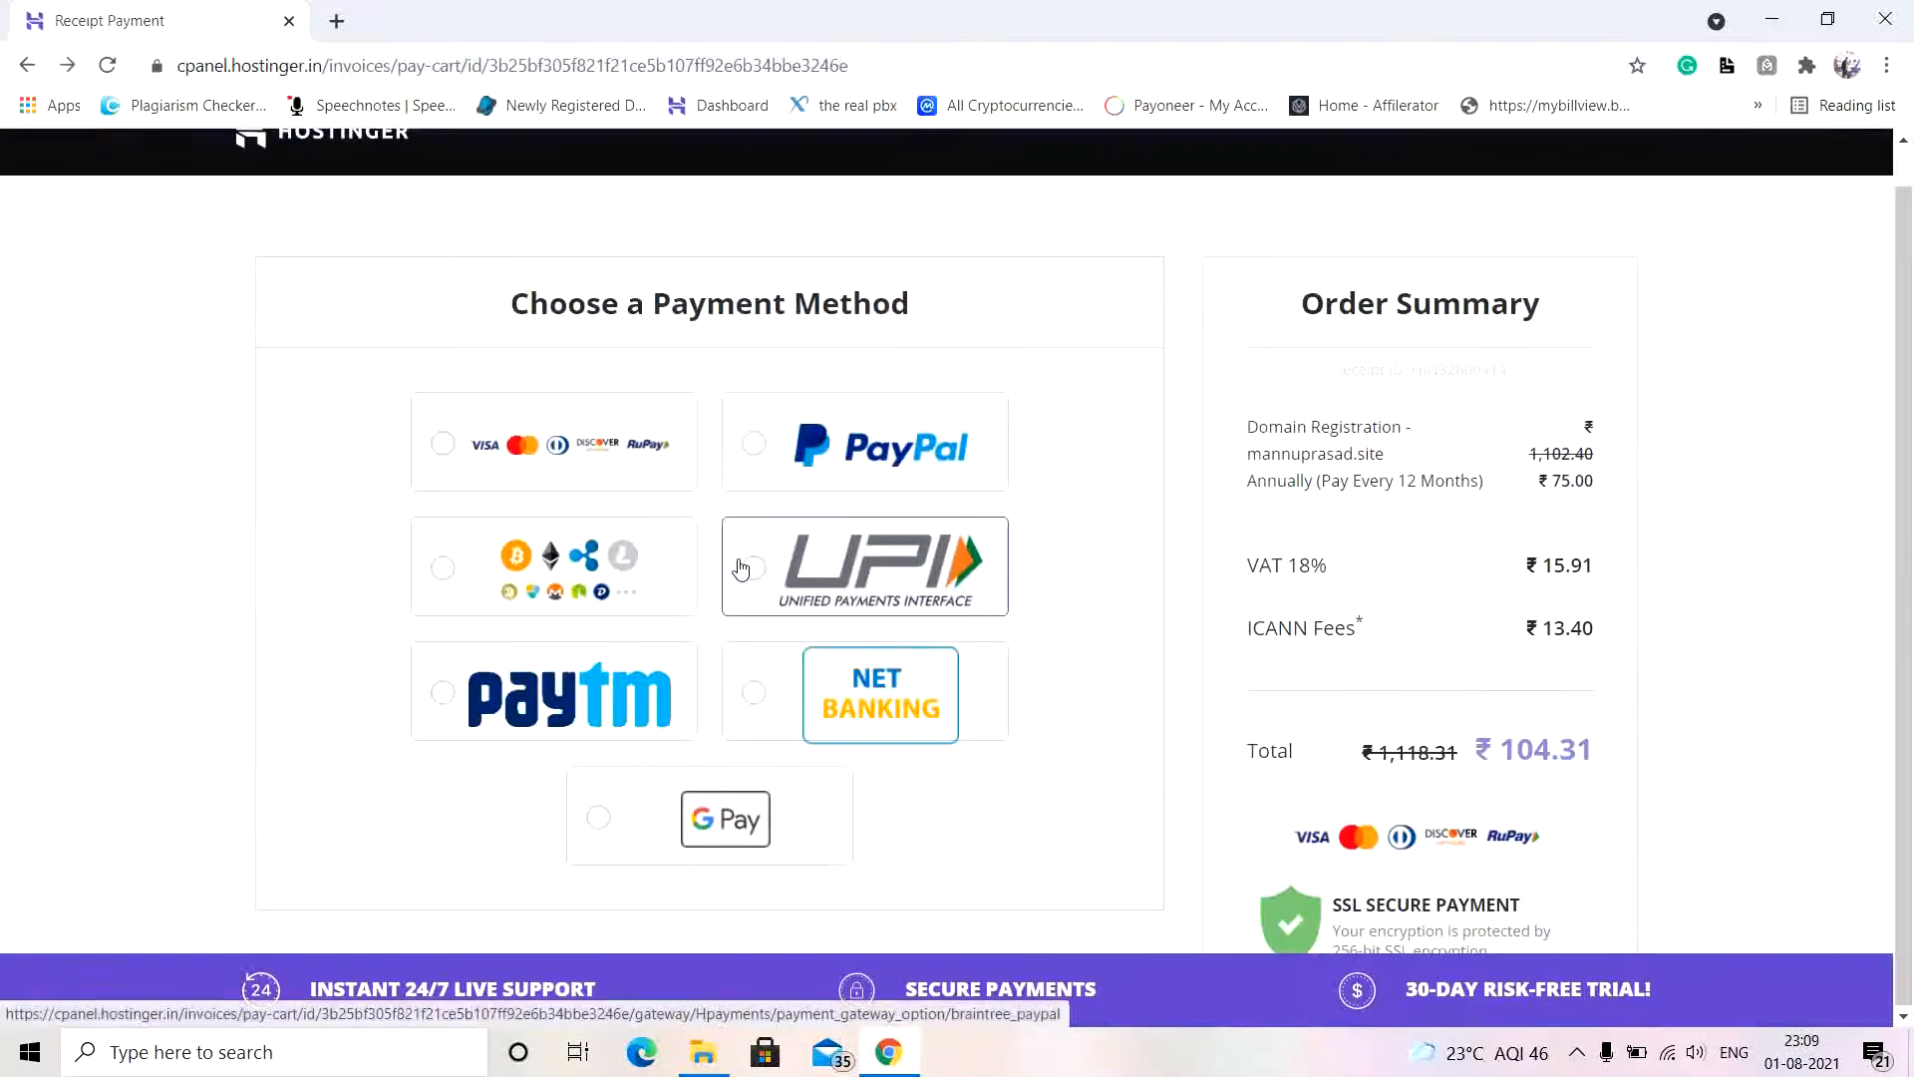
# Step: Choose UPI as the payment method and continue with payment using Uttar Pradesh as the billing state
pyautogui.click(754, 569)
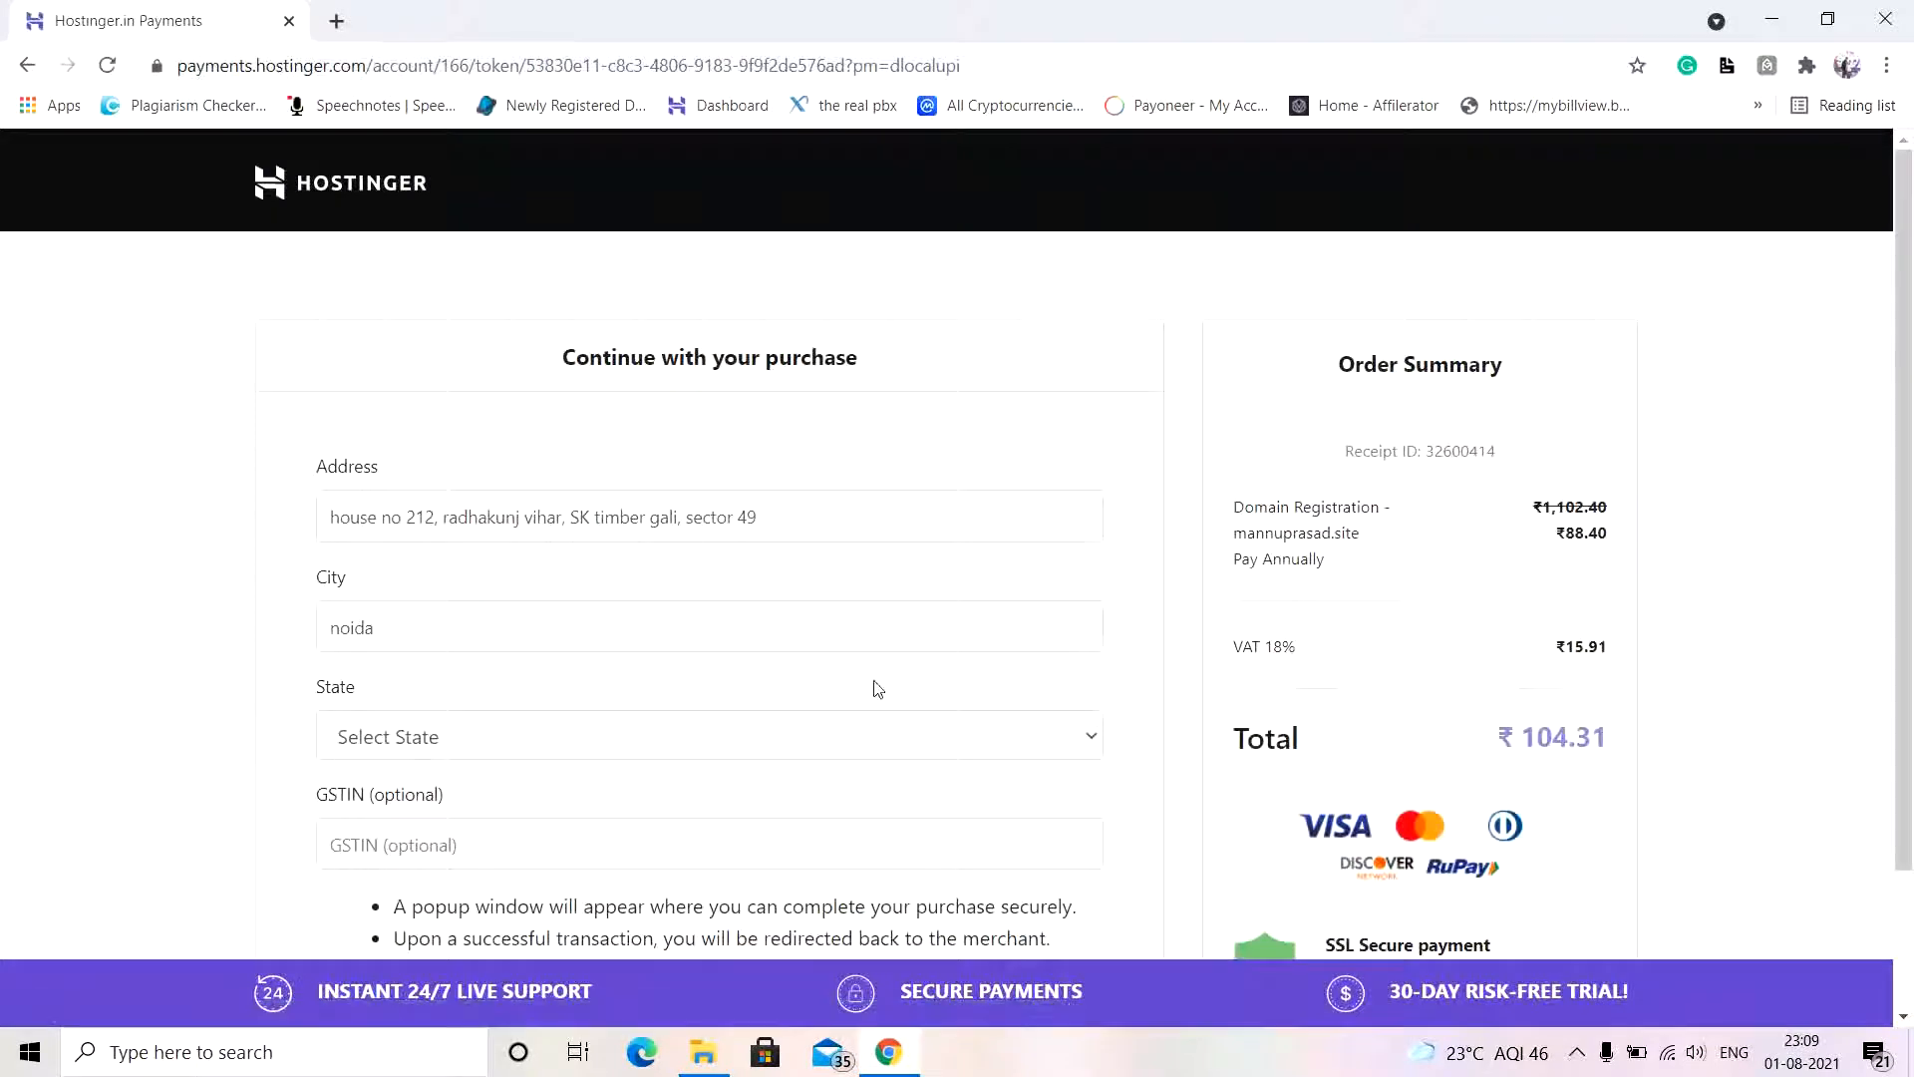
pyautogui.scroll(1, 859, 684)
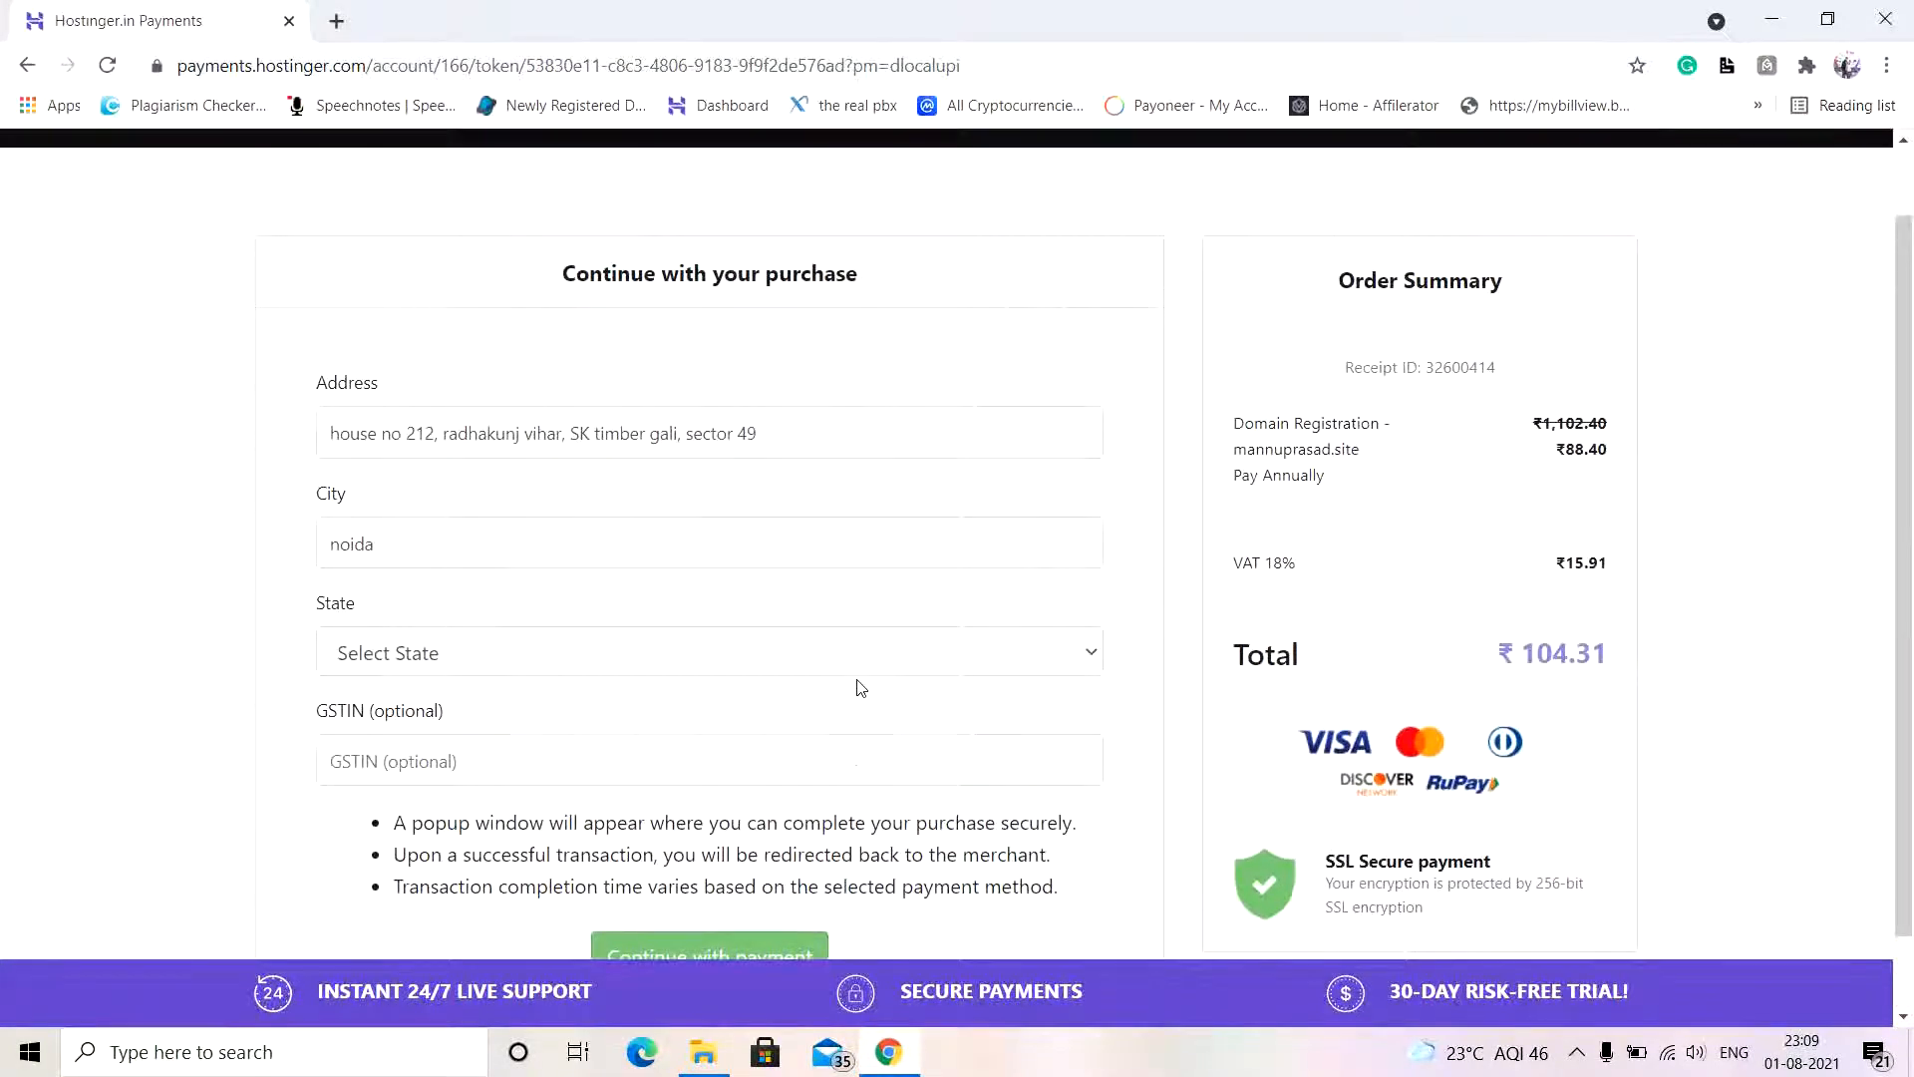
pyautogui.scroll(-1, 858, 684)
pyautogui.click(639, 564)
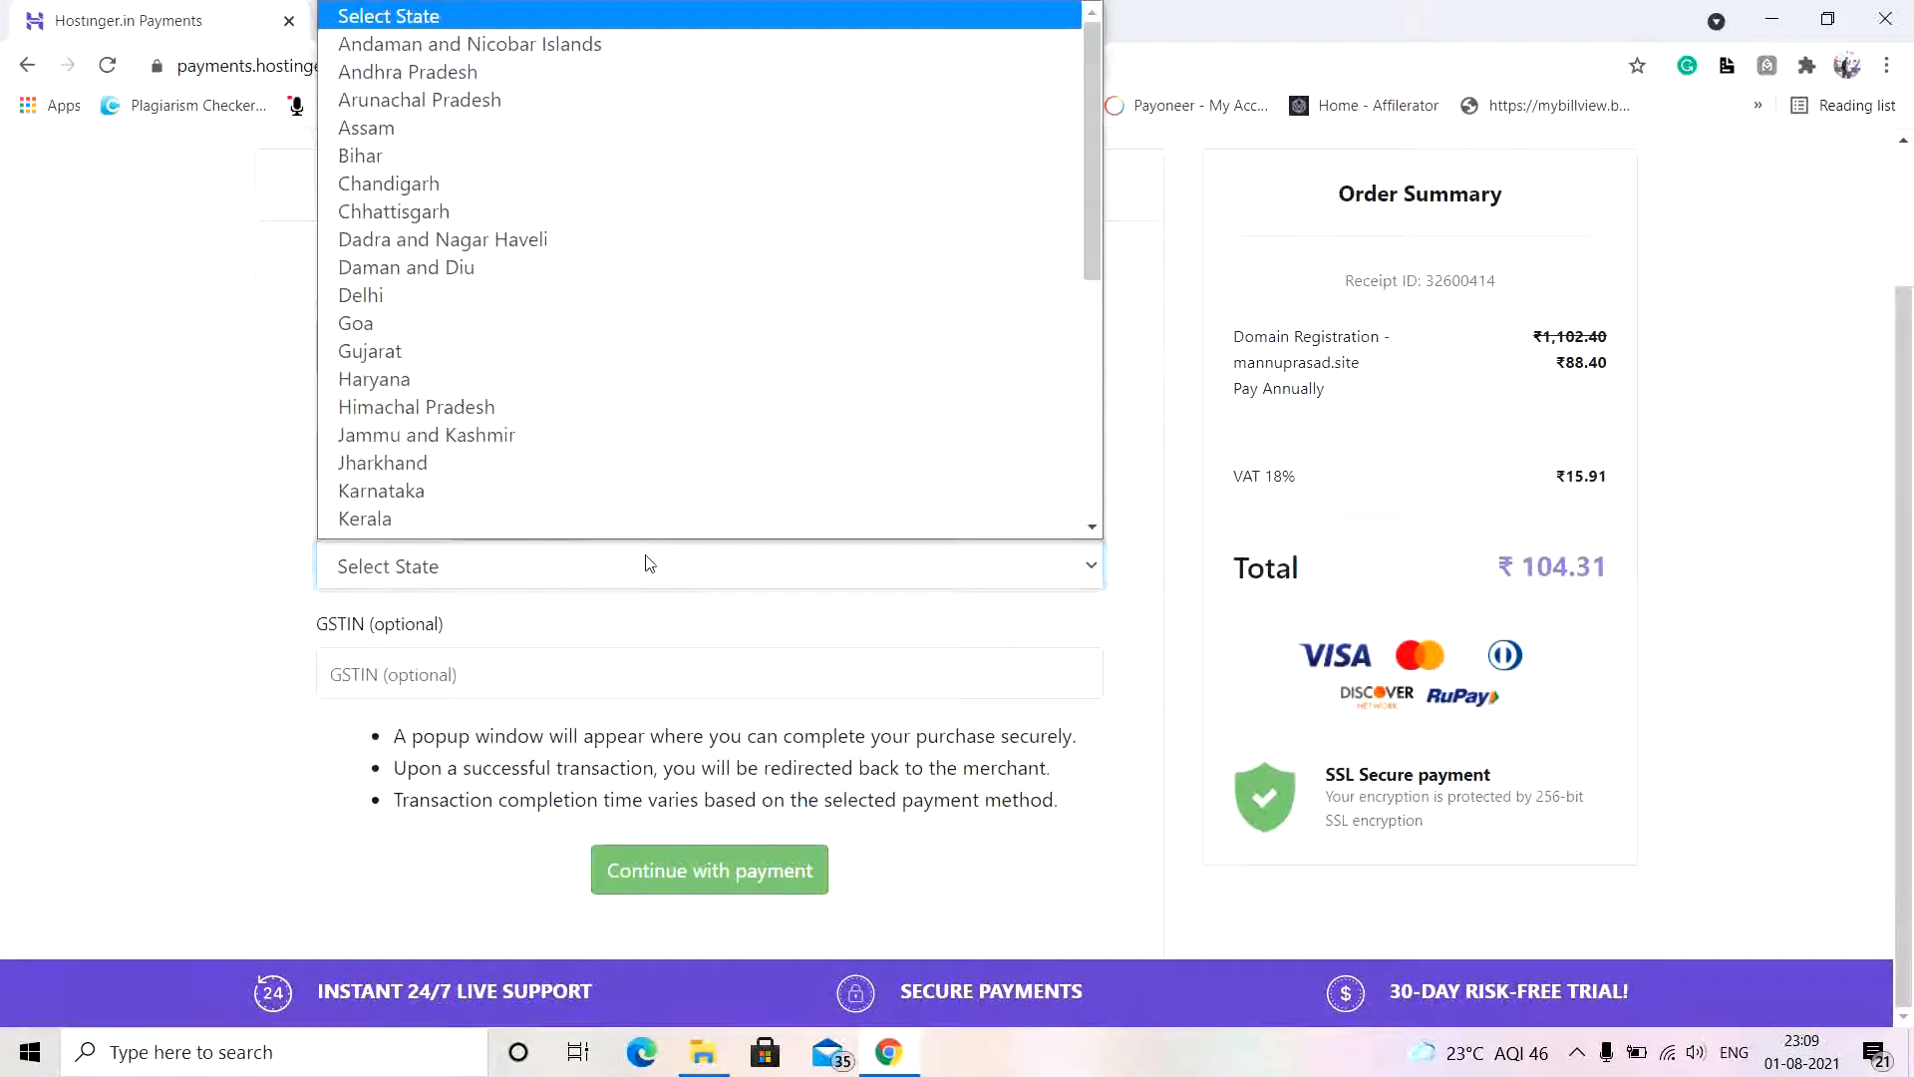
pyautogui.press('u')
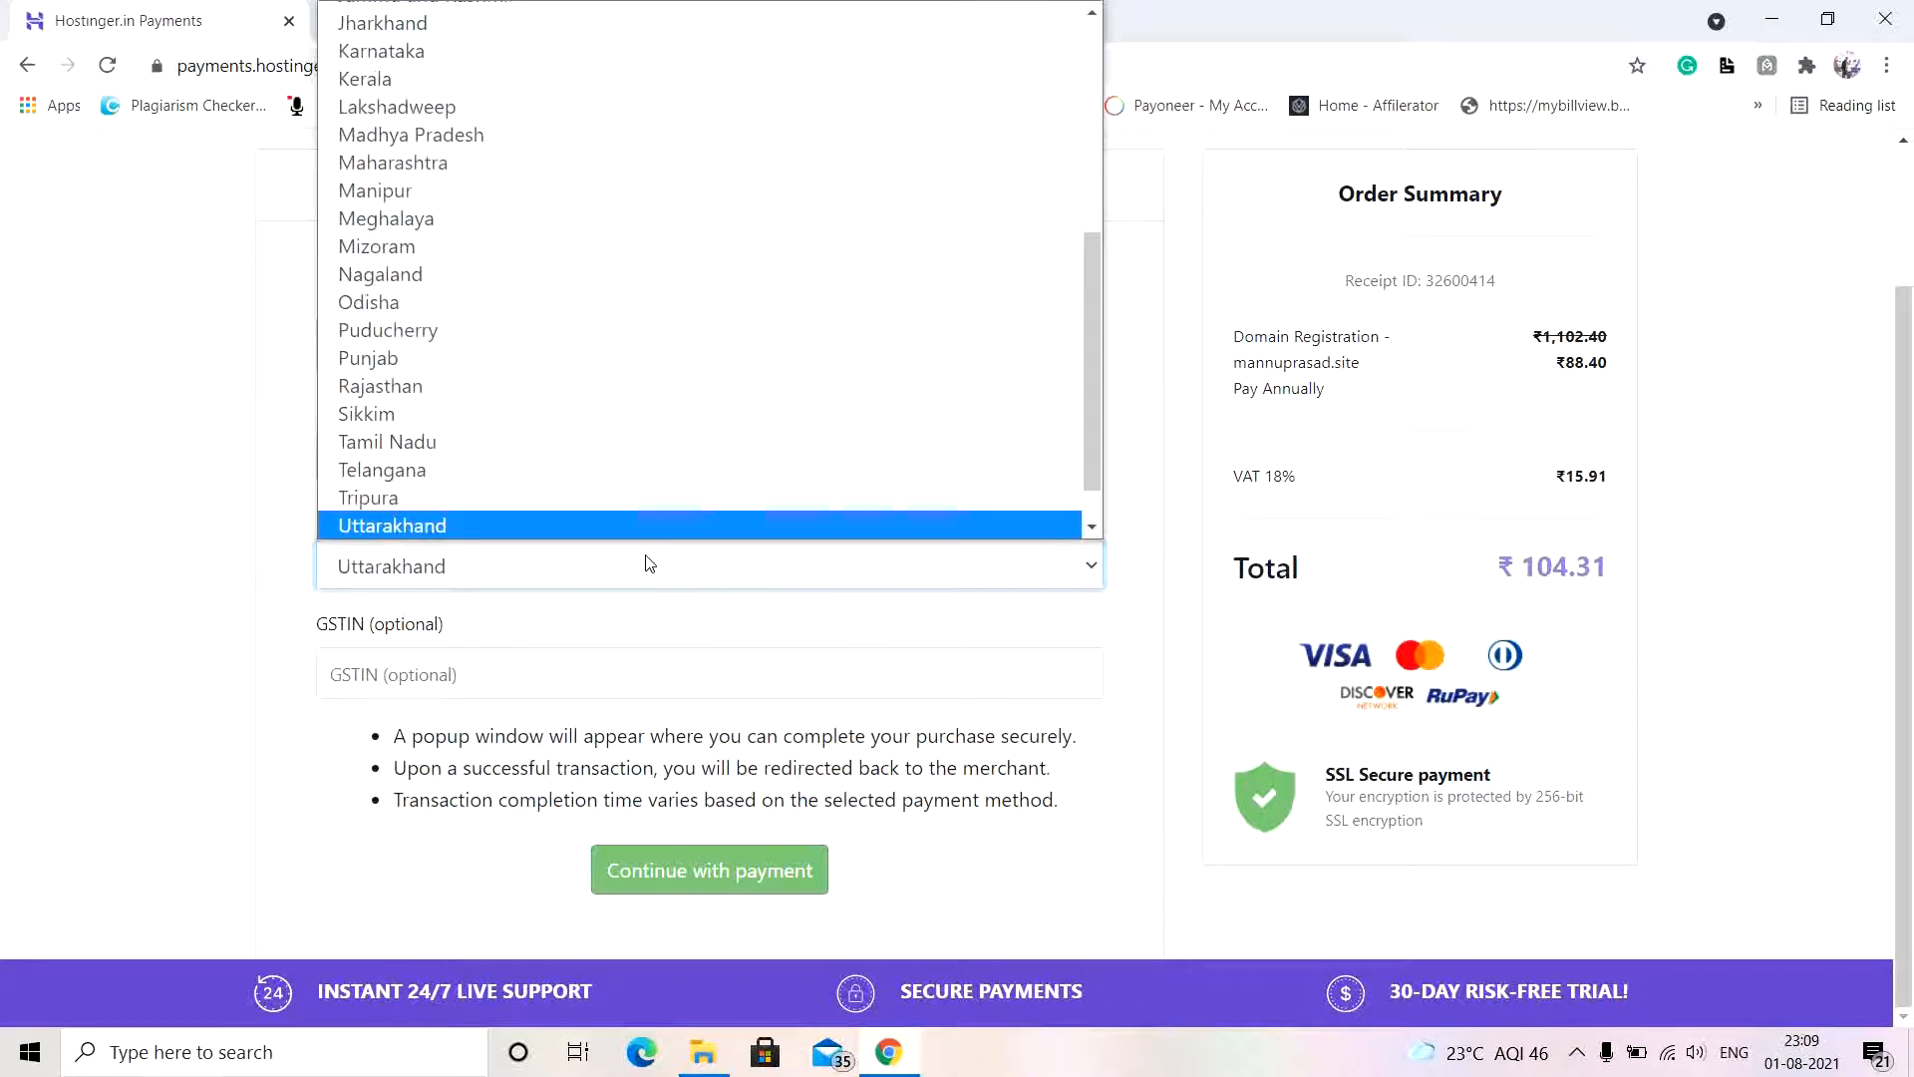
pyautogui.press('u')
pyautogui.press('Return')
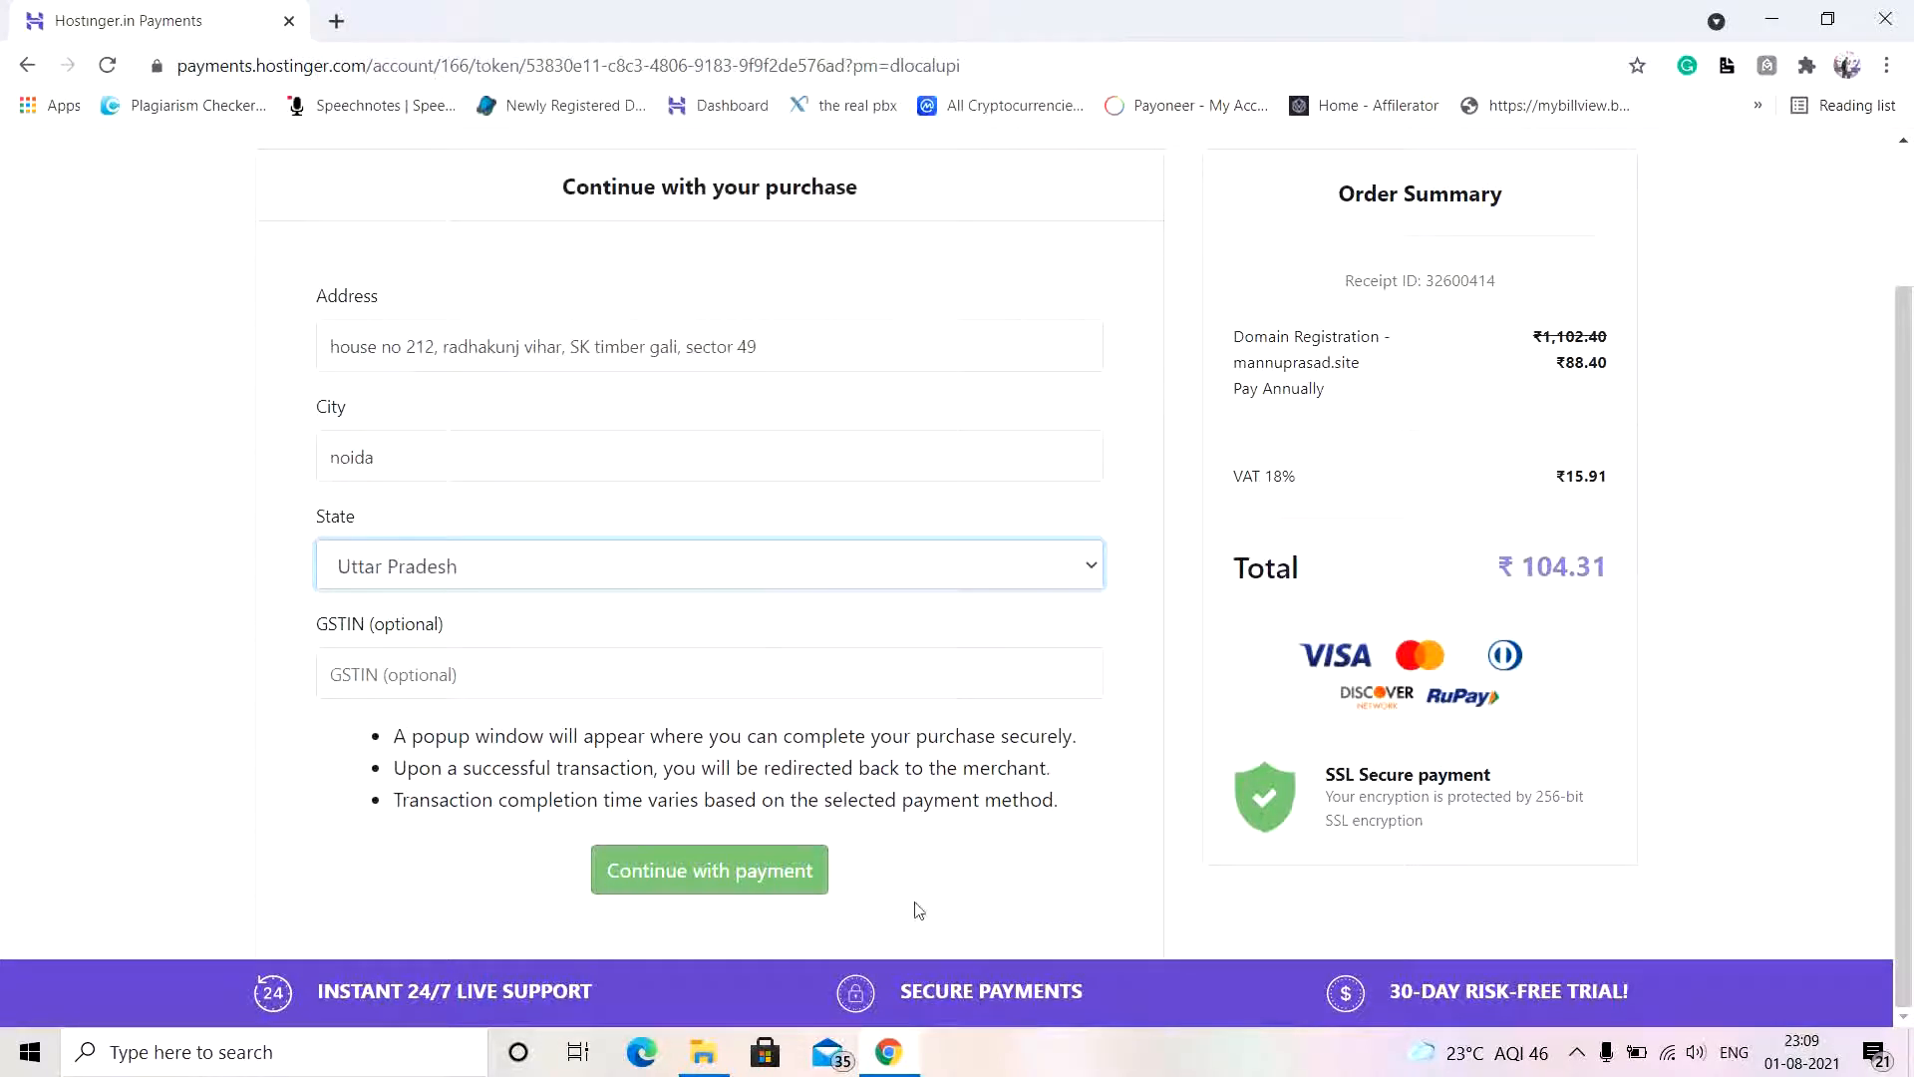
pyautogui.click(733, 896)
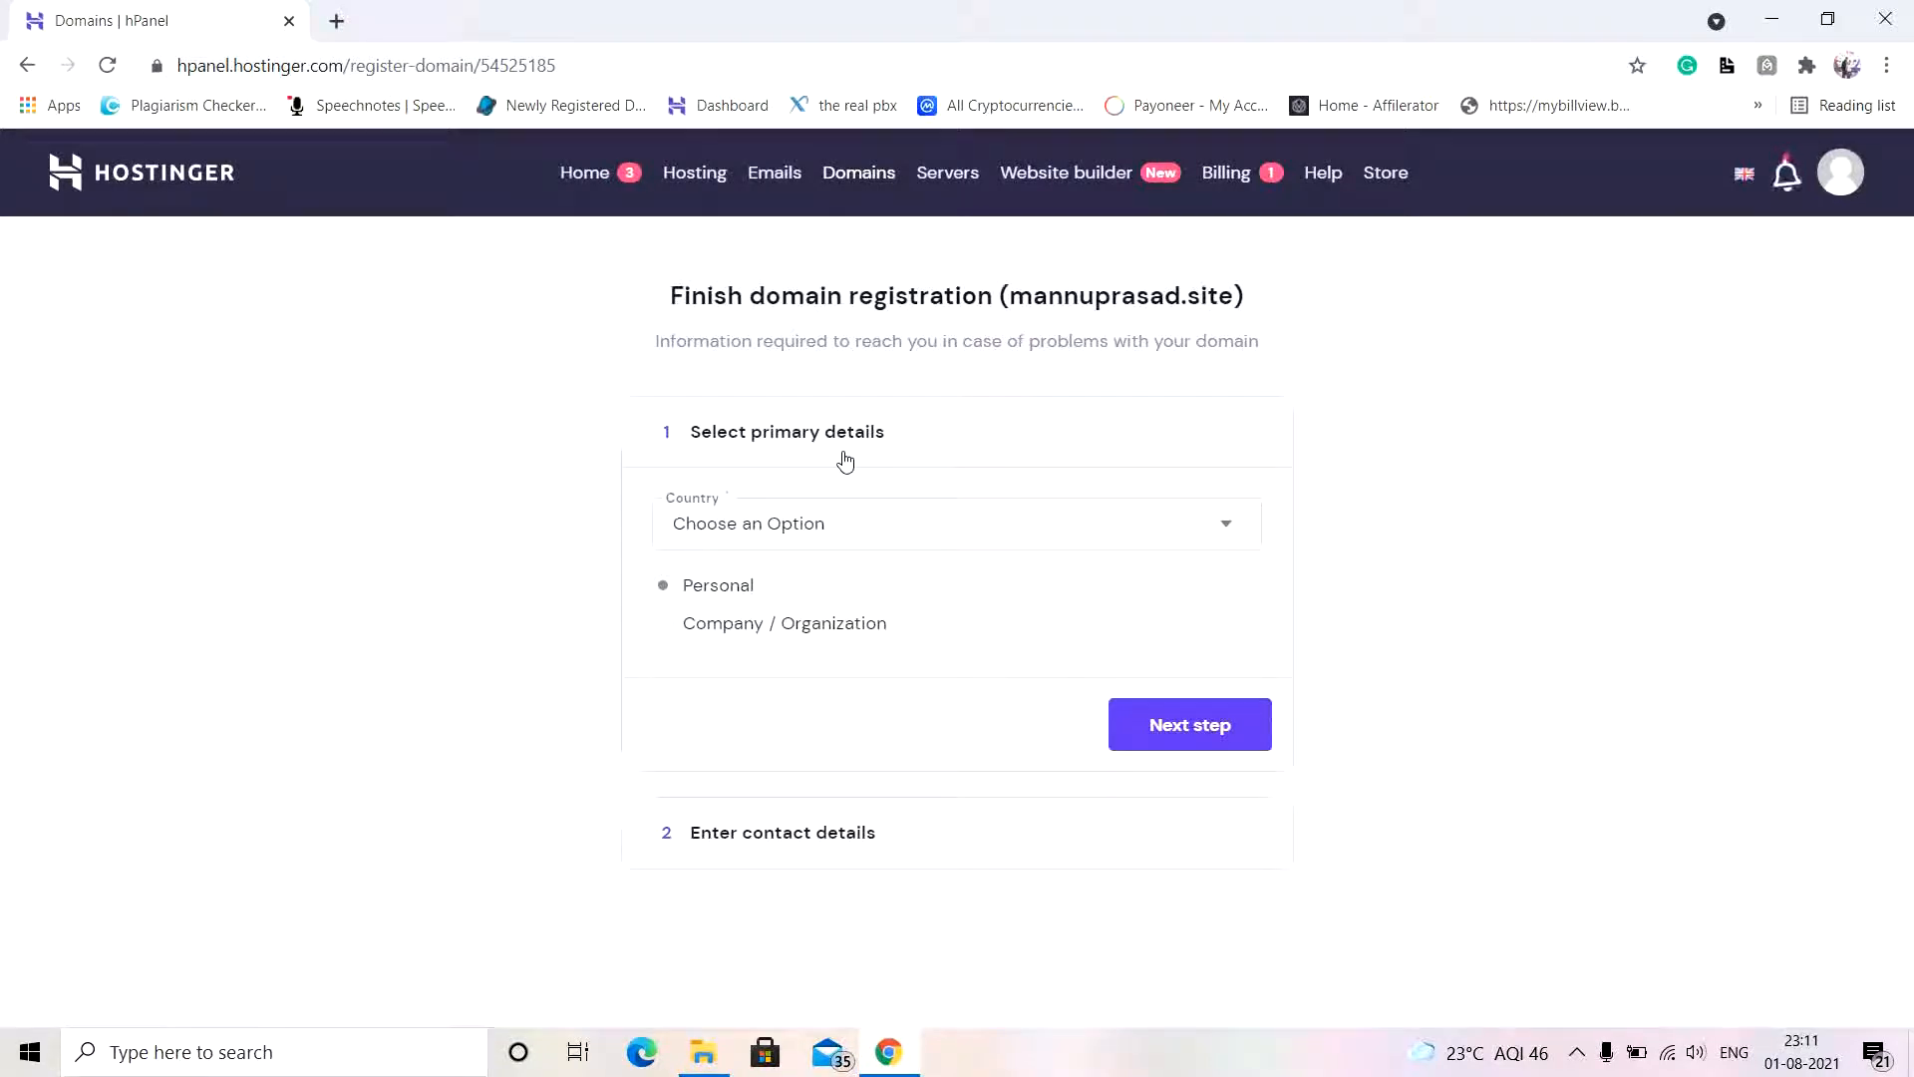
# Step: Set the domain registration country to India, keep the Personal type, and proceed to the contact details
pyautogui.click(1171, 548)
pyautogui.write('i')
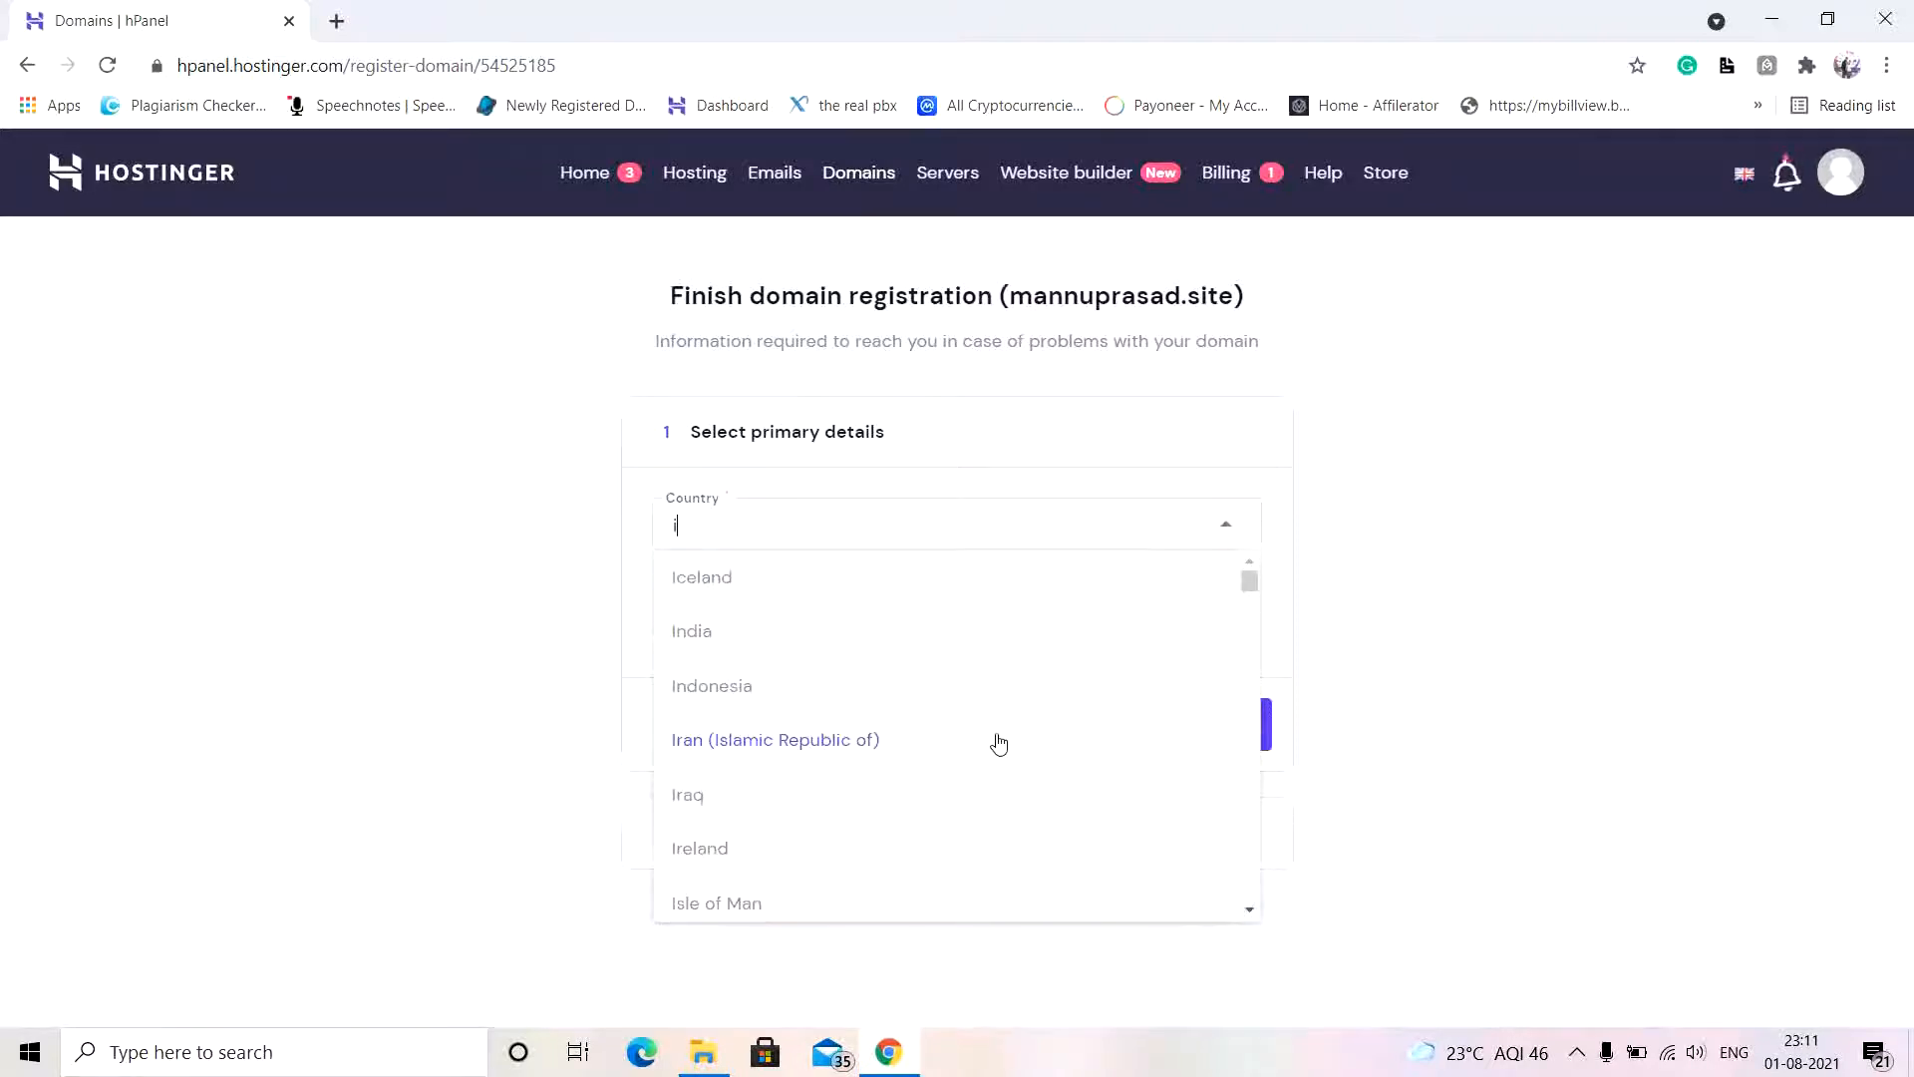
pyautogui.write('n')
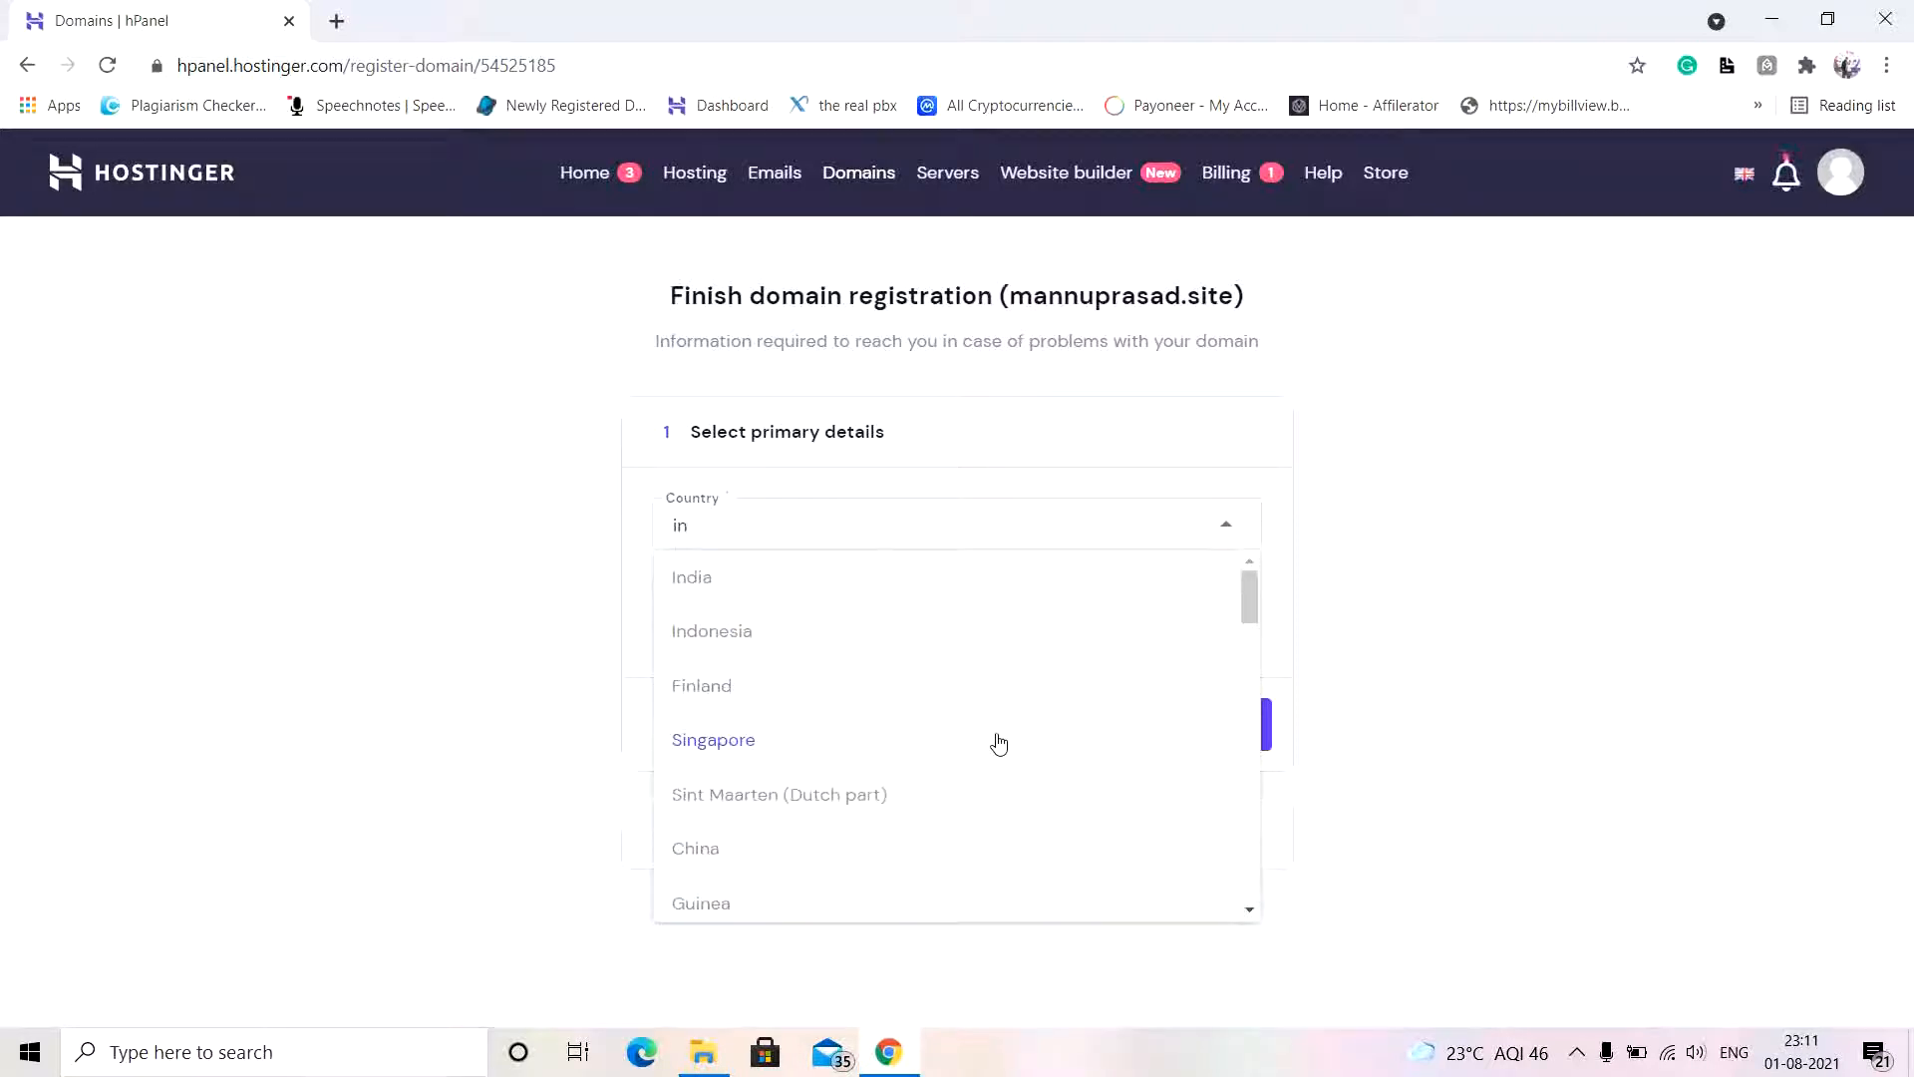
pyautogui.click(884, 579)
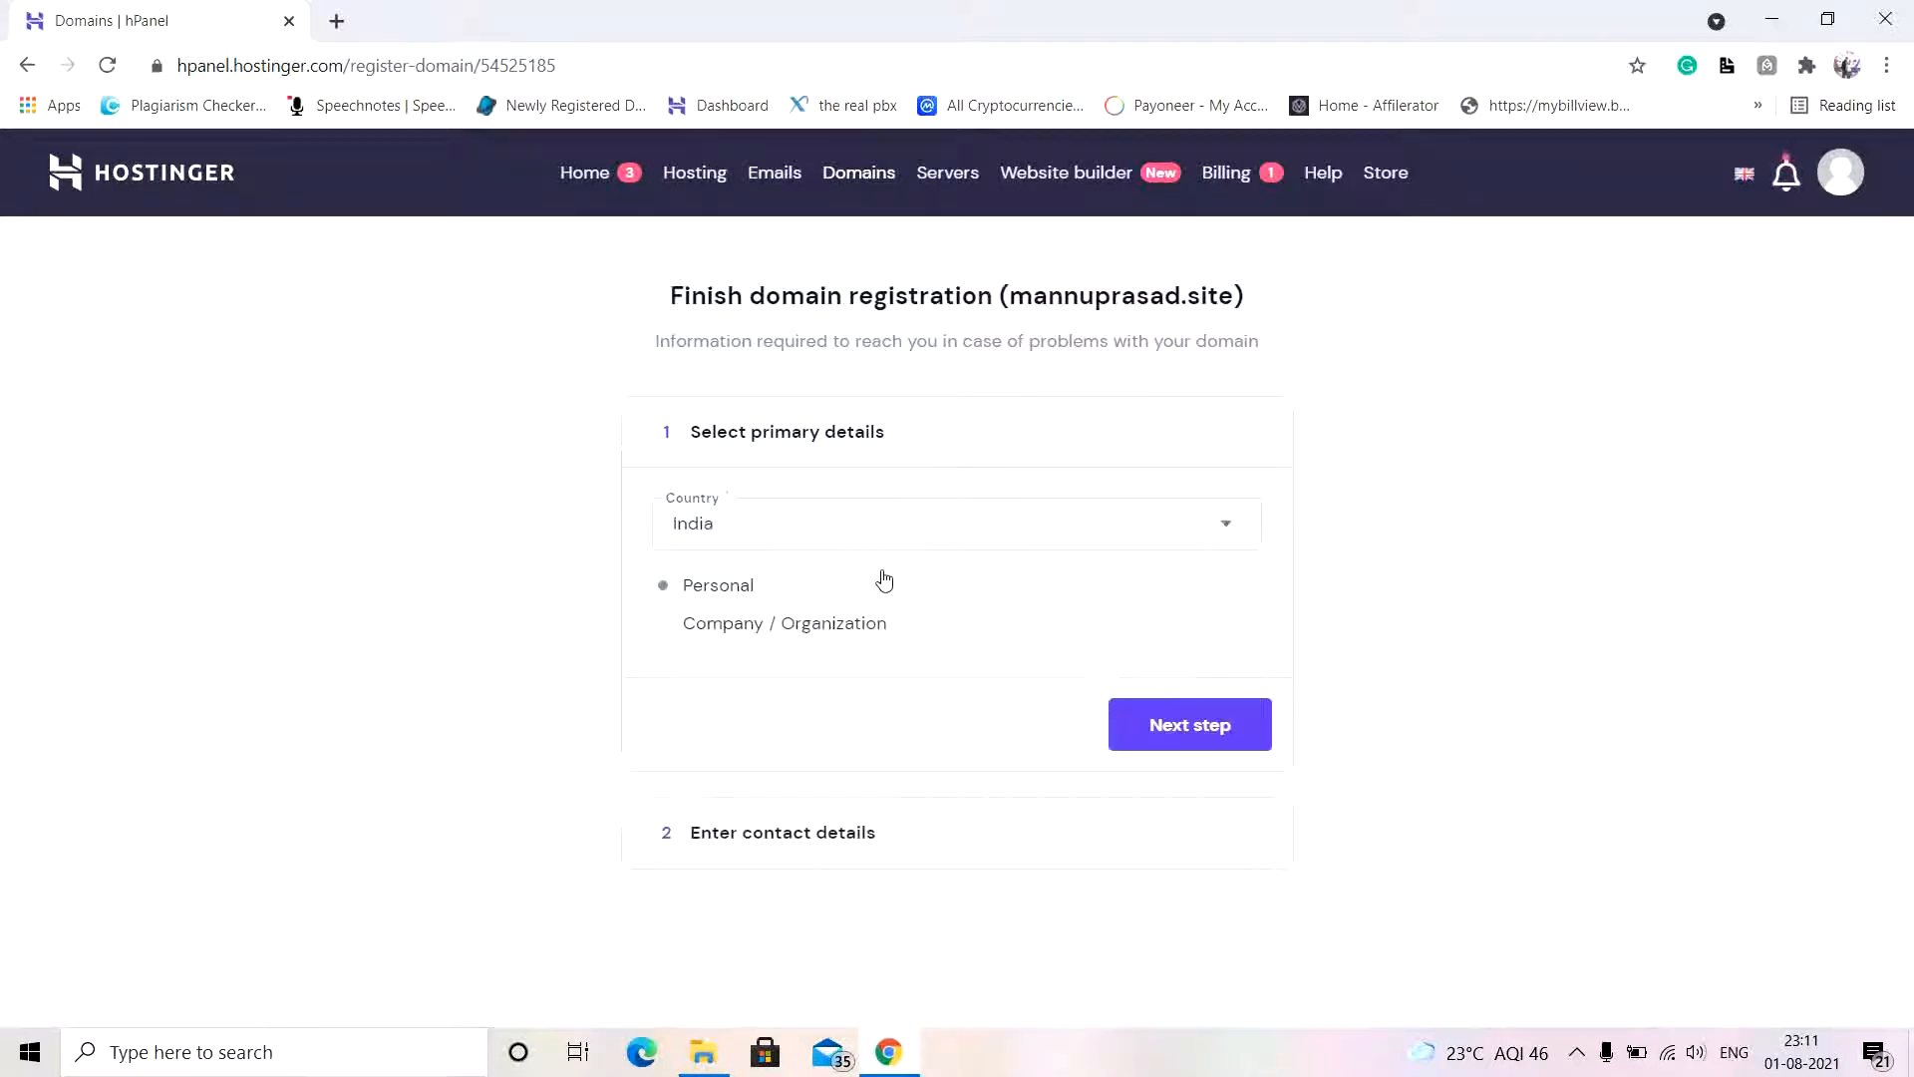
pyautogui.click(1217, 745)
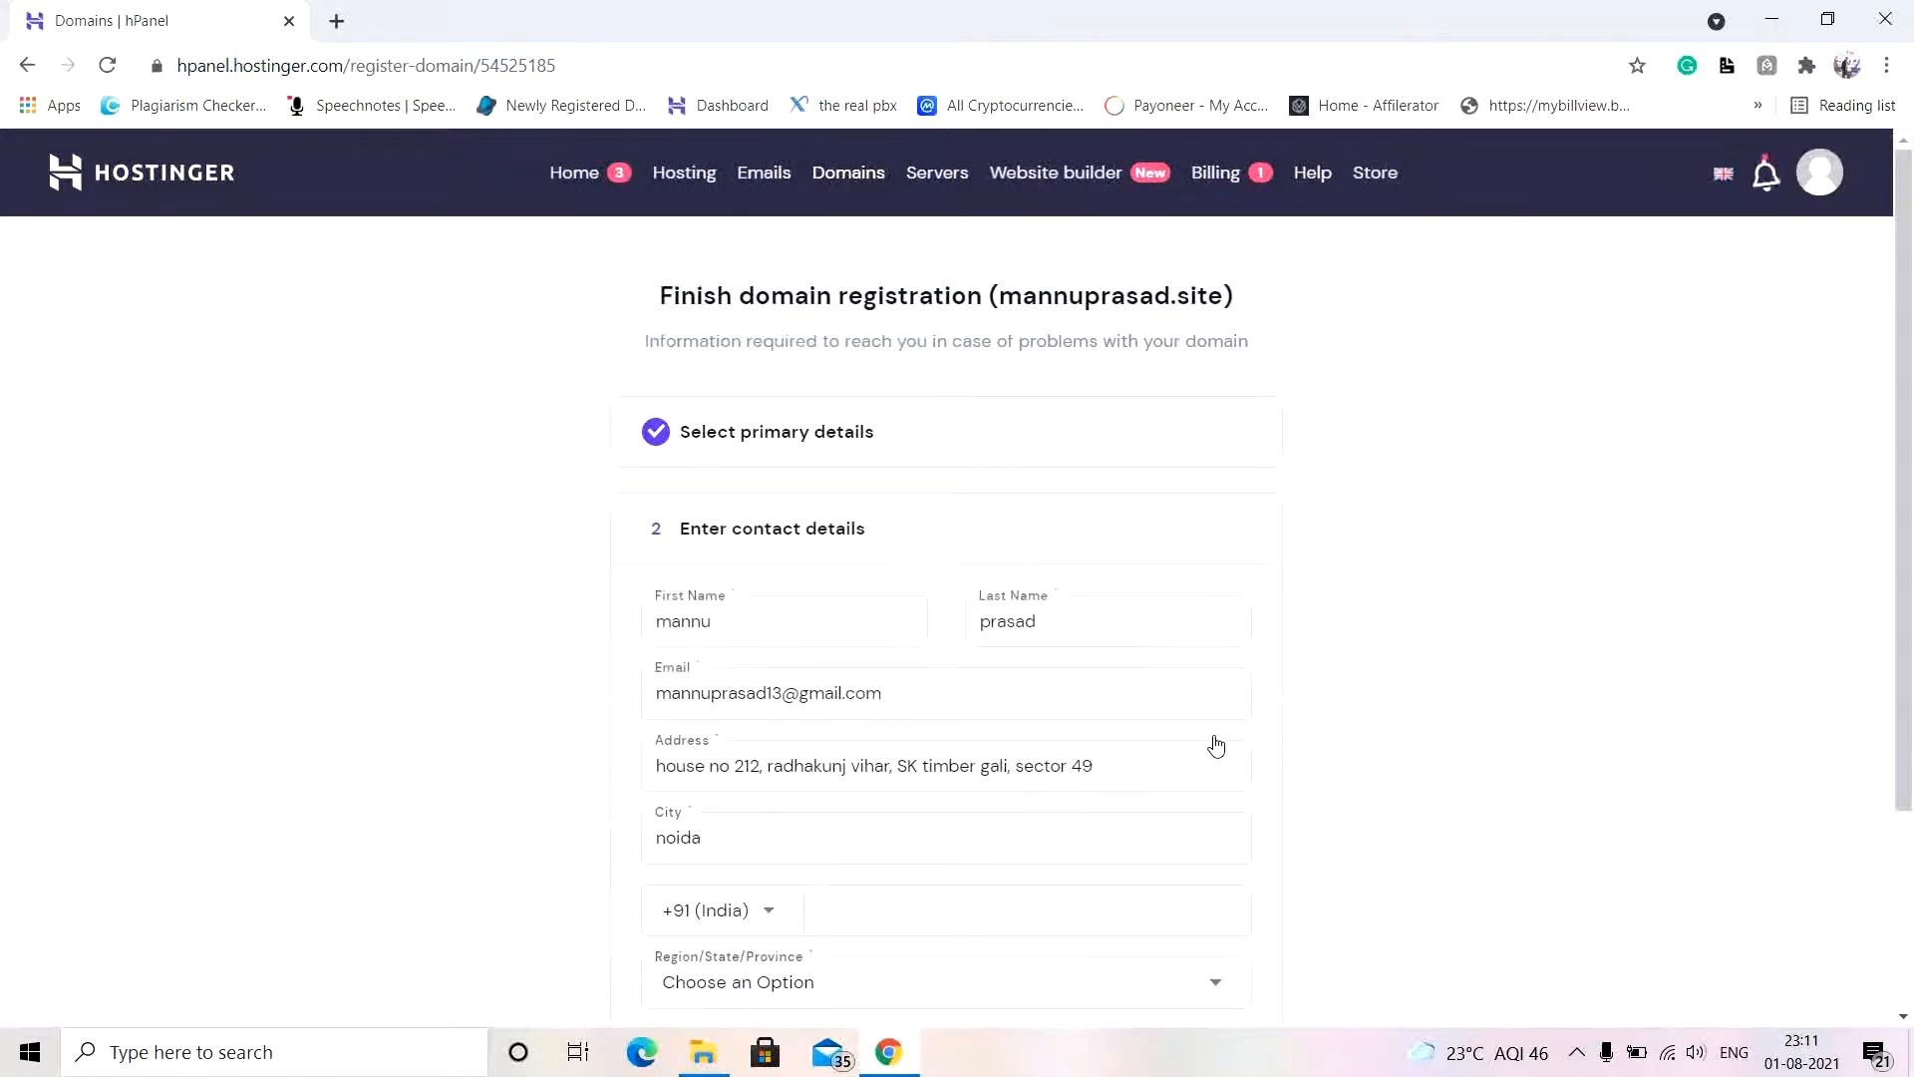
# Step: Complete the registrant contact details with the phone number and finish the domain registration
pyautogui.scroll(-3, 1217, 746)
pyautogui.scroll(2, 1216, 746)
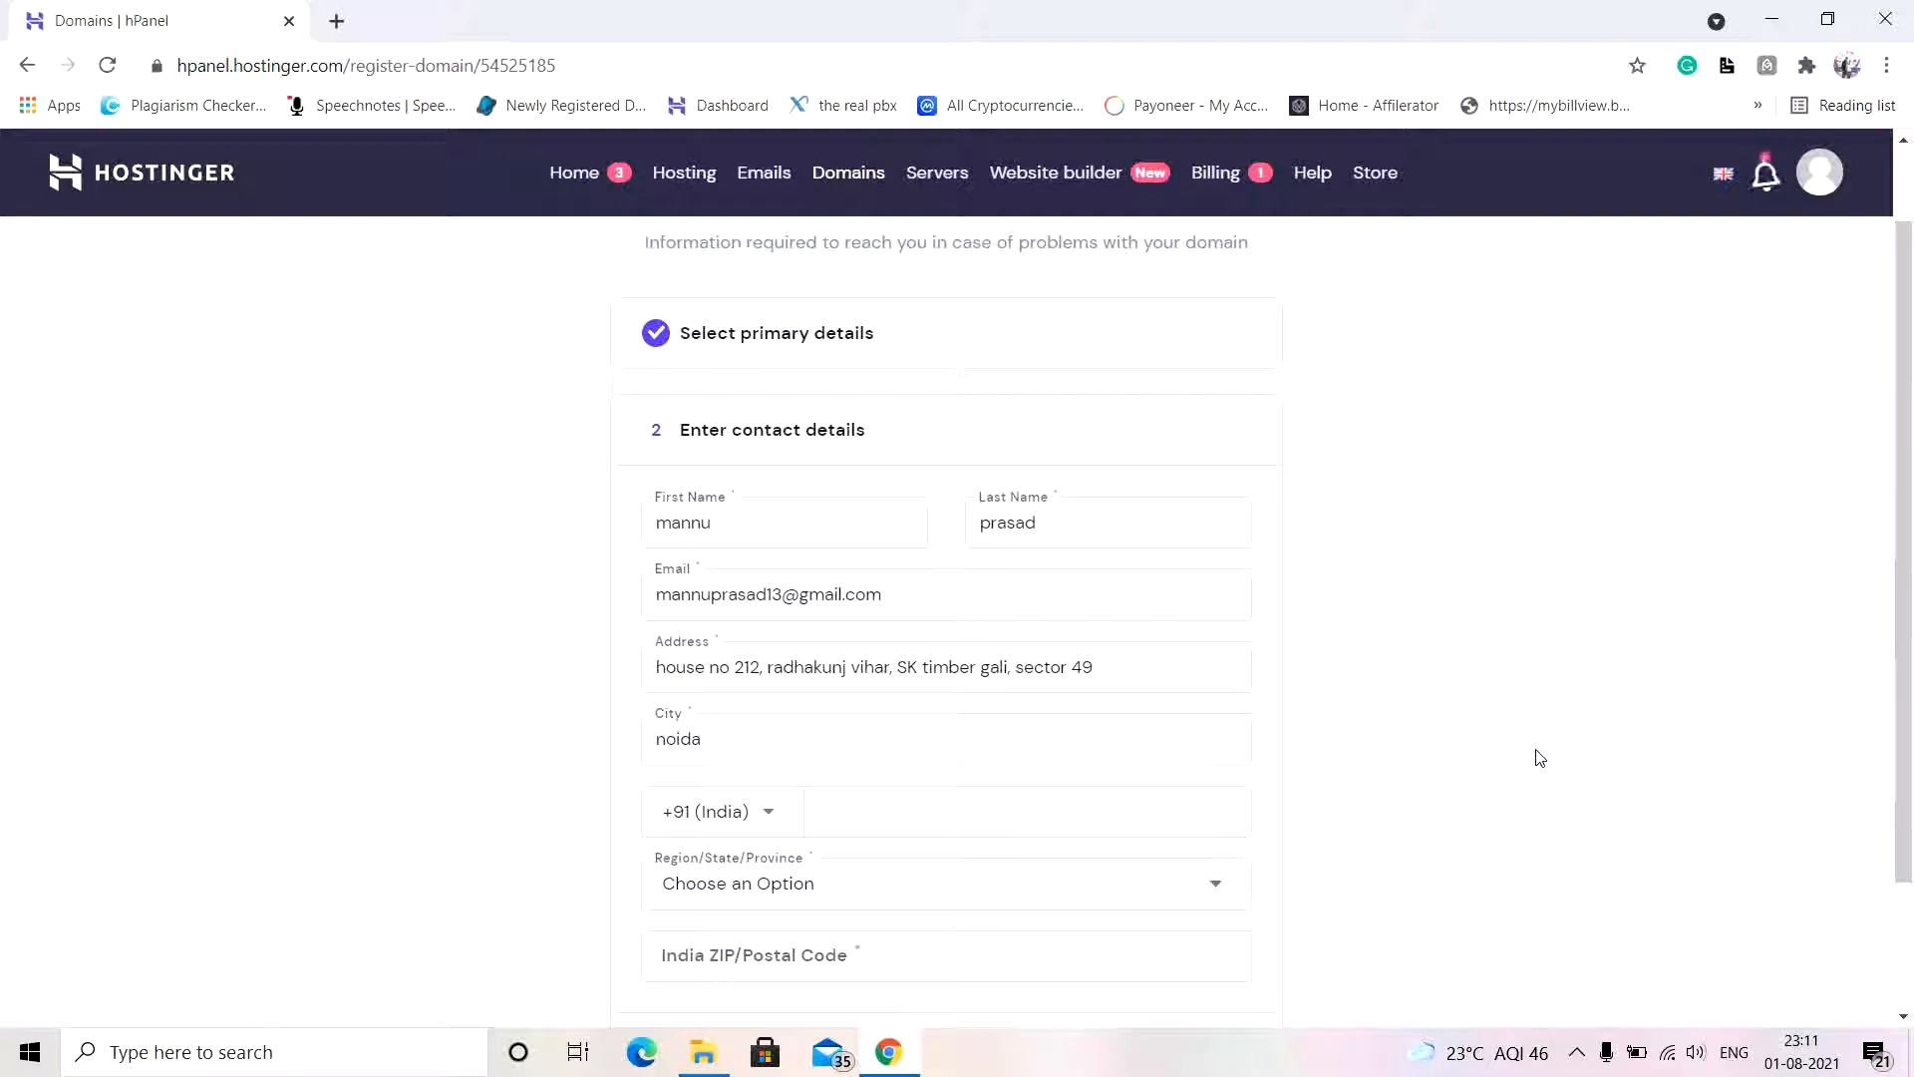
pyautogui.scroll(-2, 1541, 758)
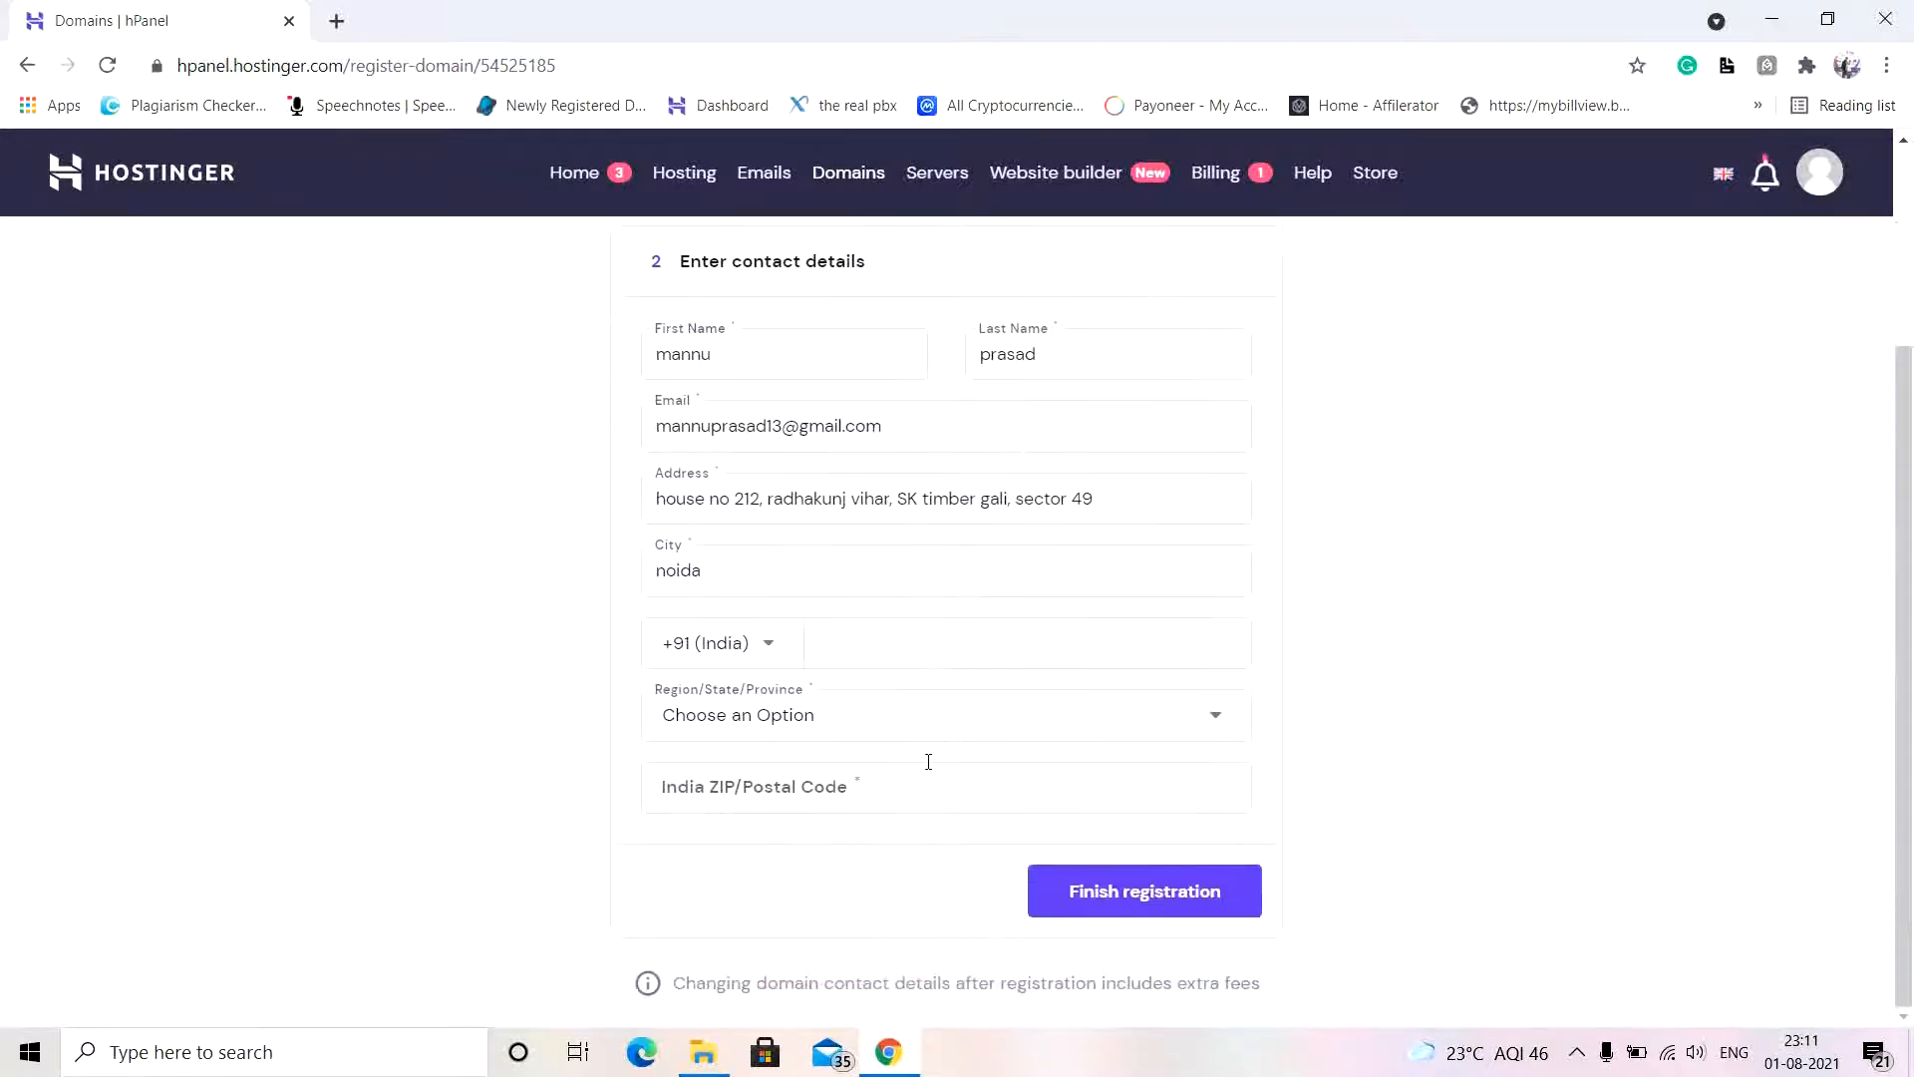
pyautogui.click(994, 645)
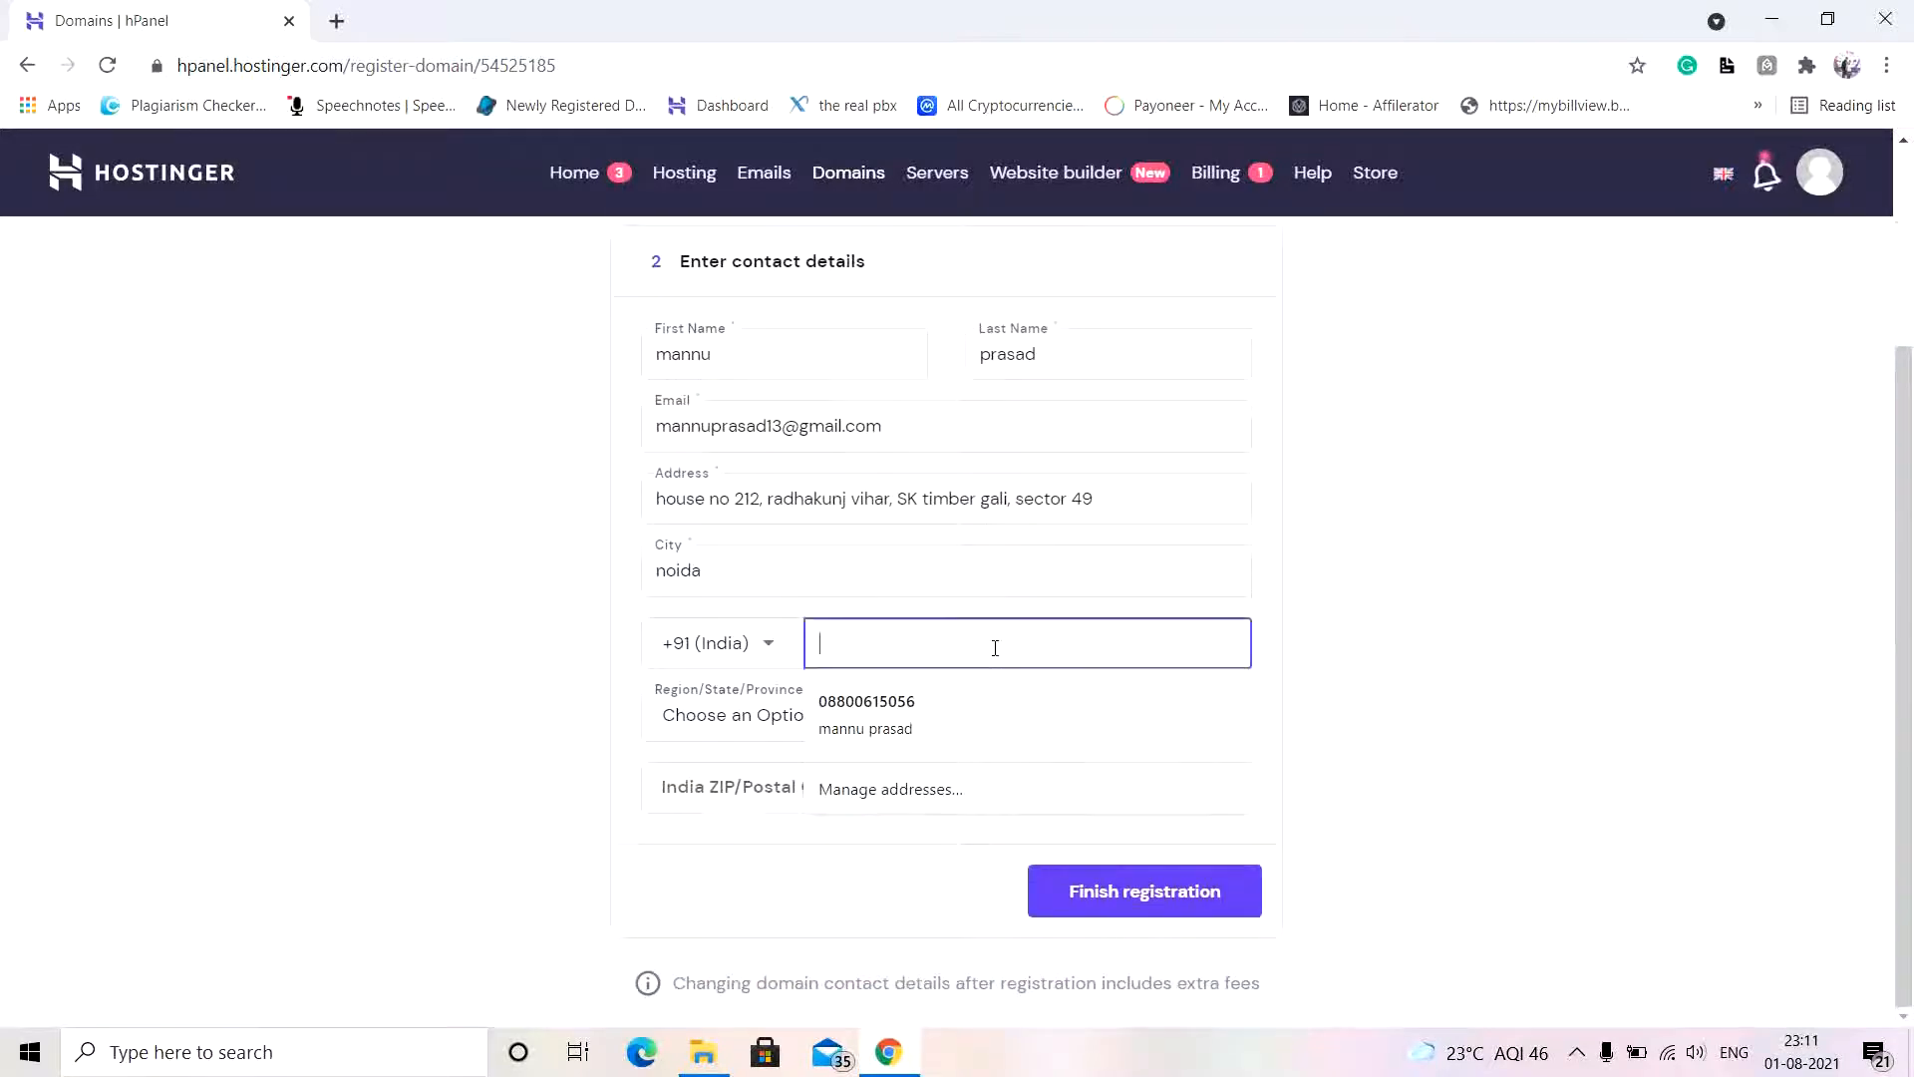
pyautogui.write('9')
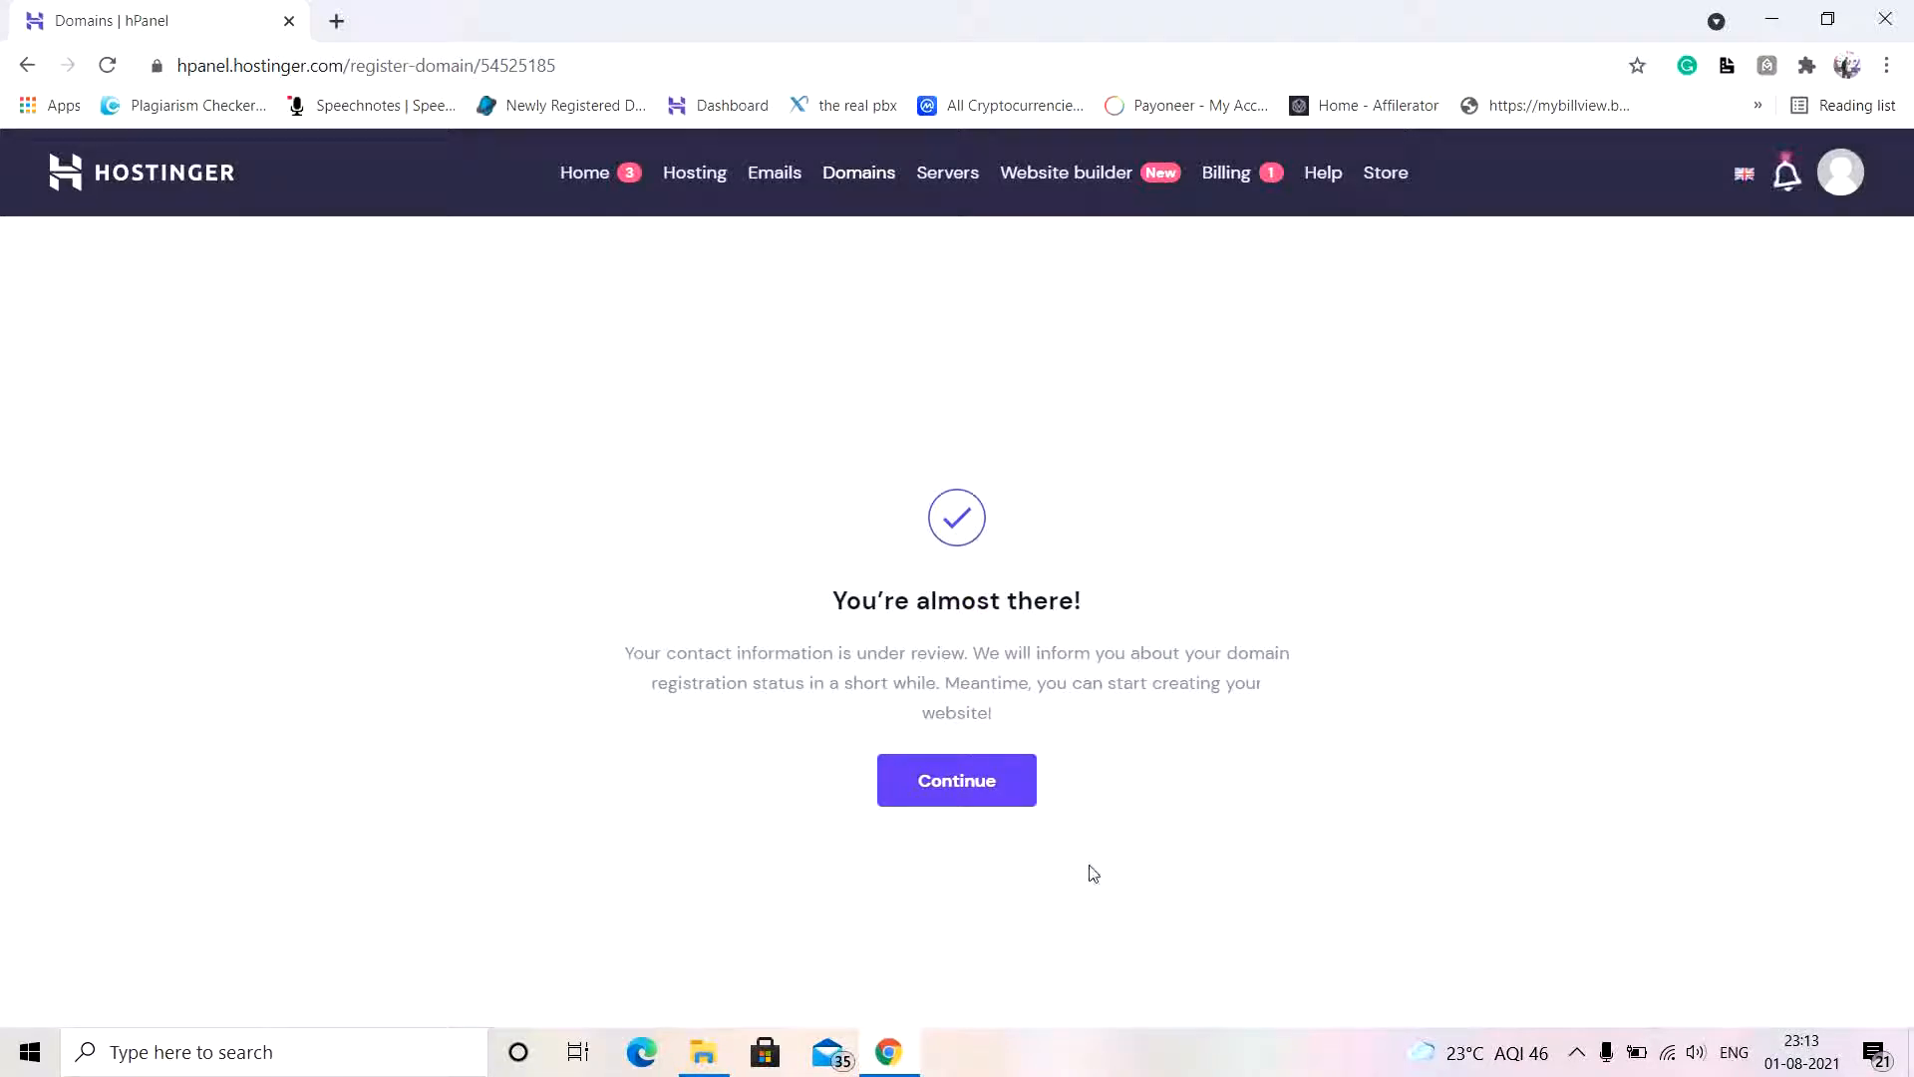
pyautogui.click(990, 803)
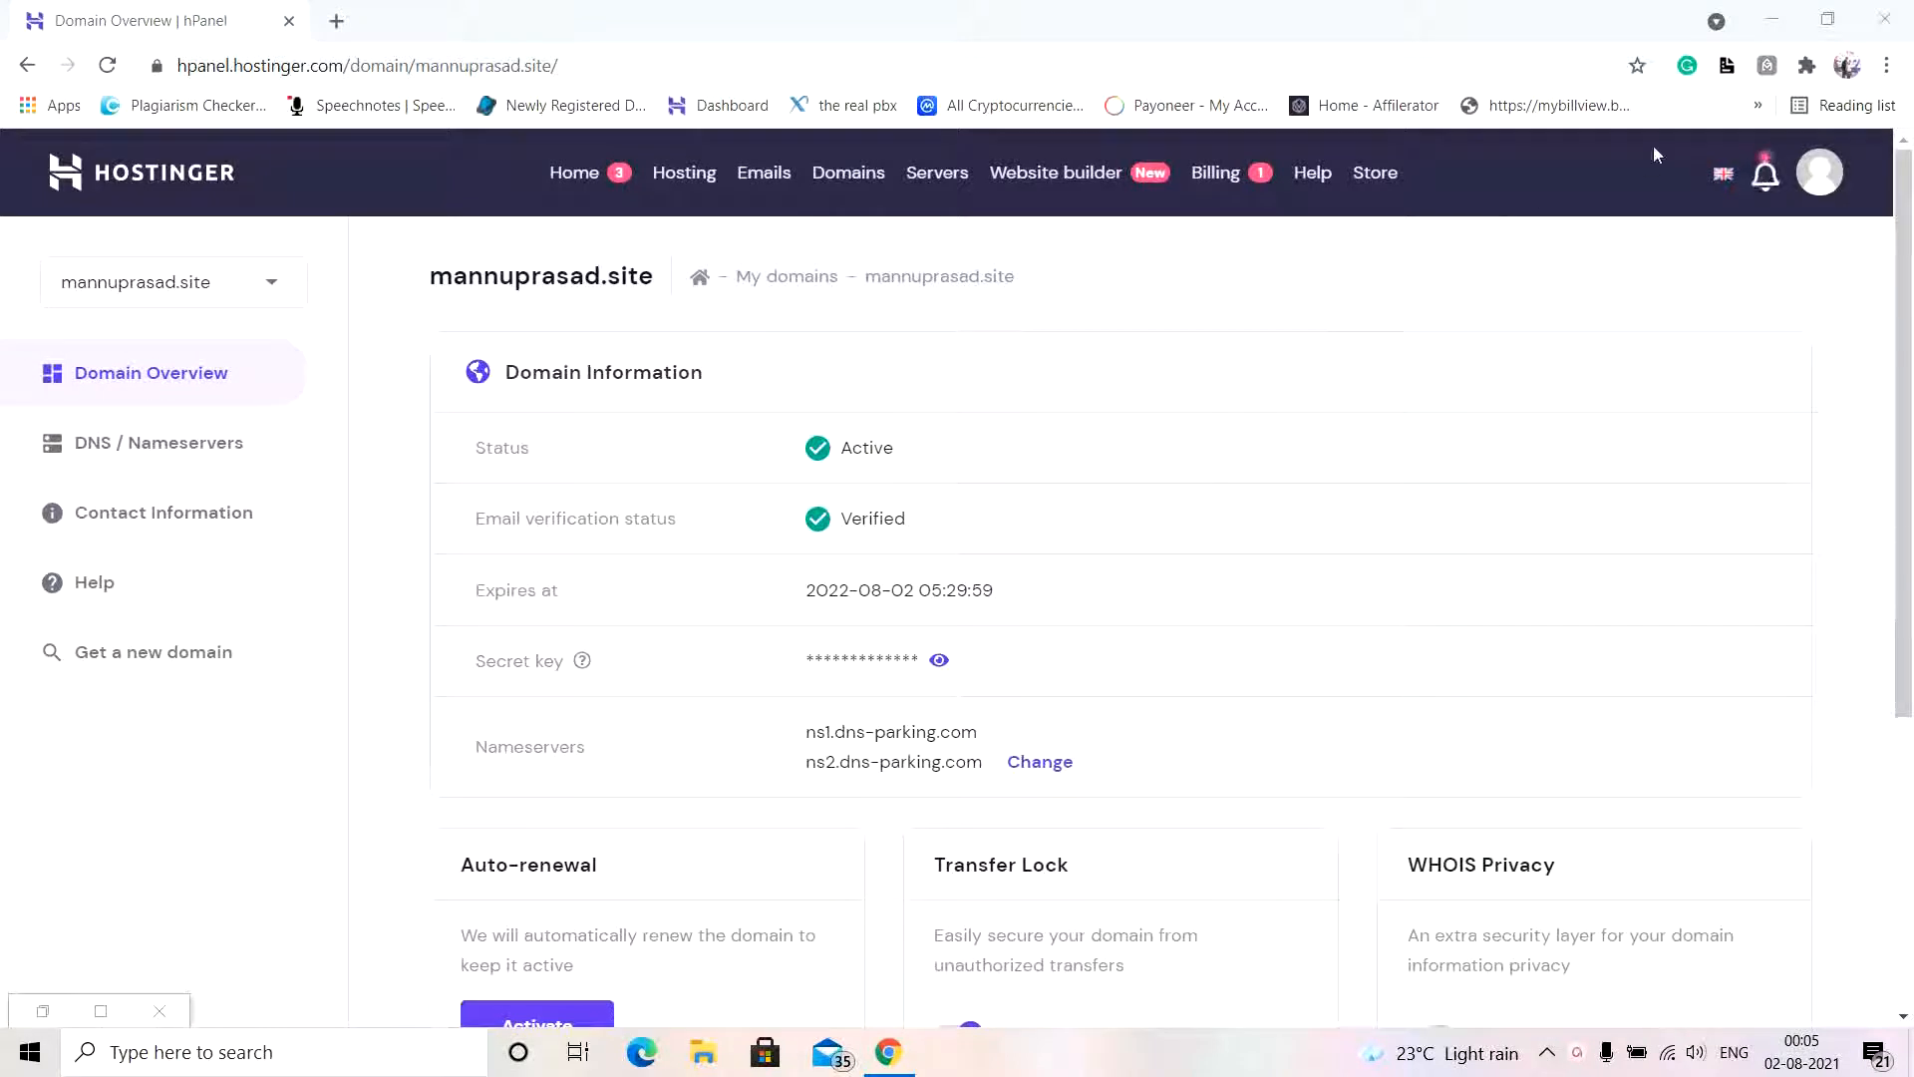
# Step: Open the Groove dashboard from its saved bookmark in a new browser tab
pyautogui.click(337, 25)
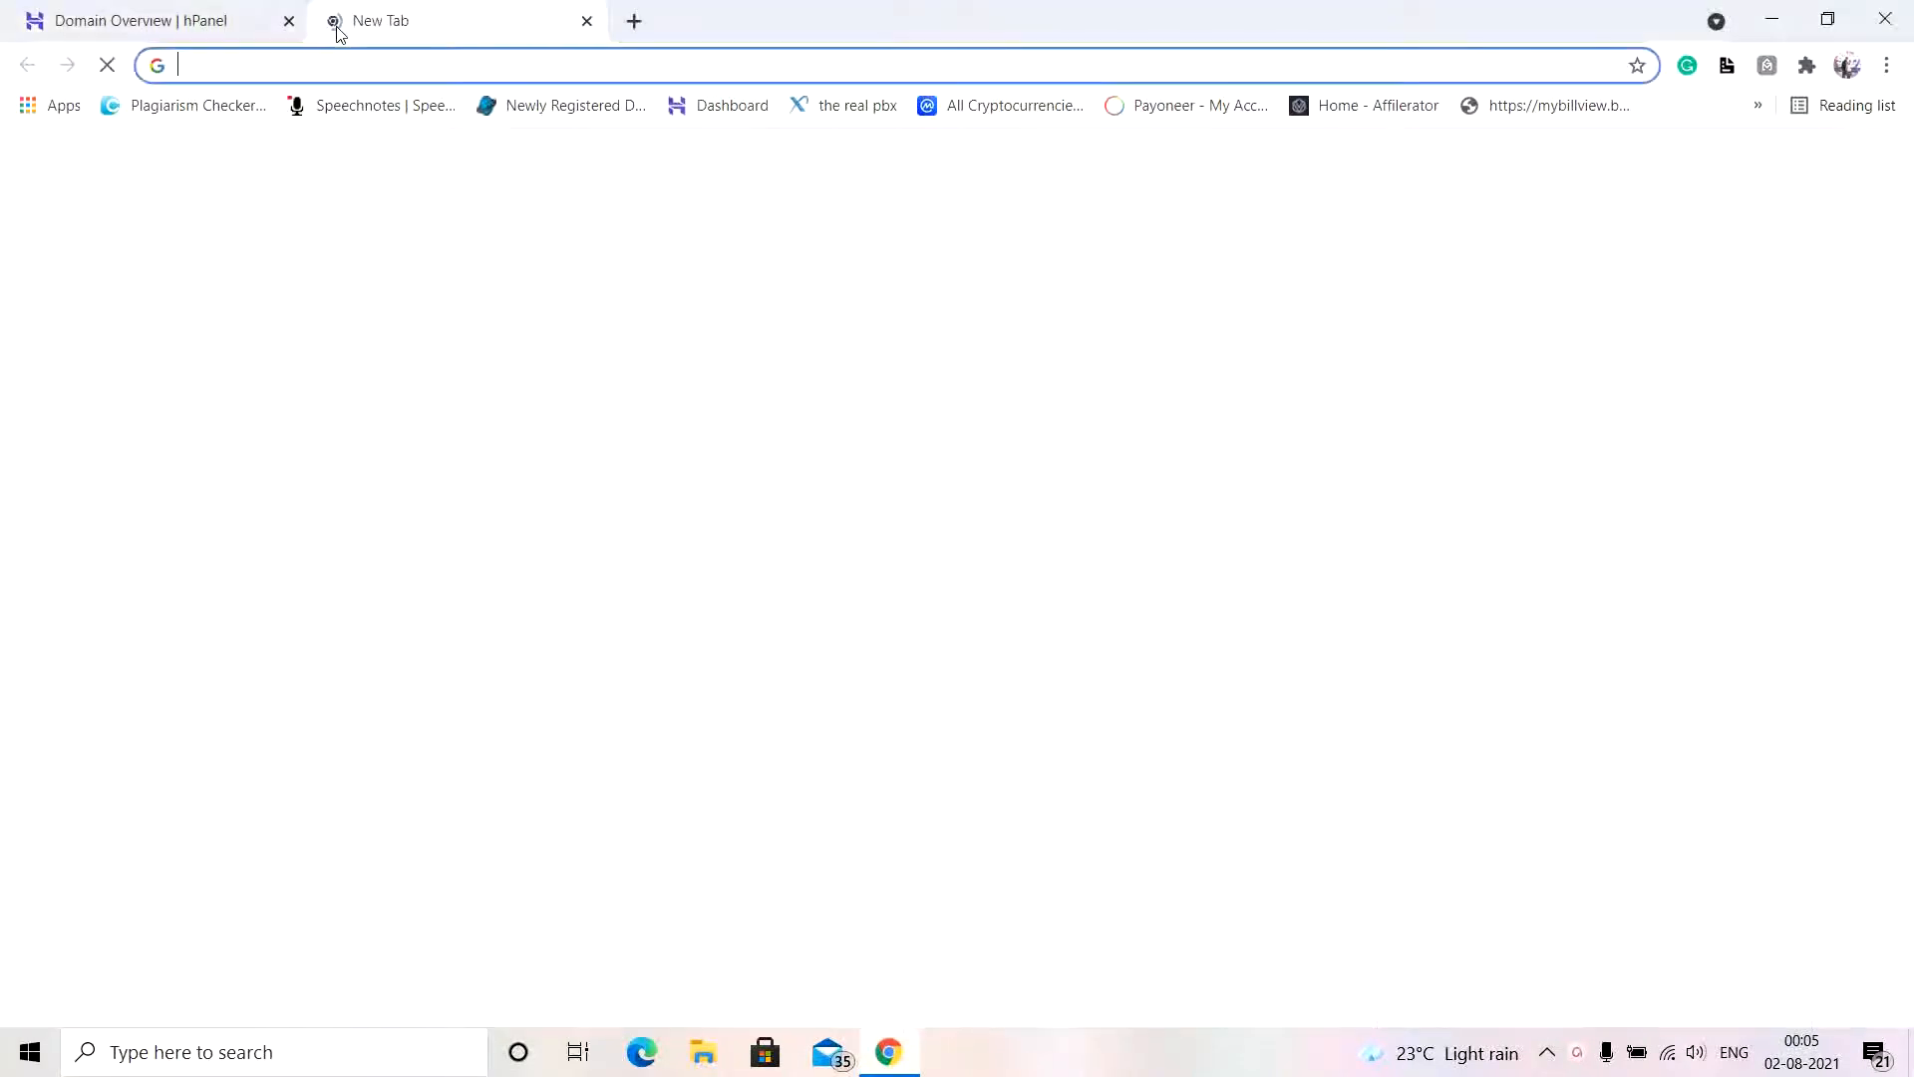
pyautogui.click(1759, 106)
pyautogui.click(1426, 228)
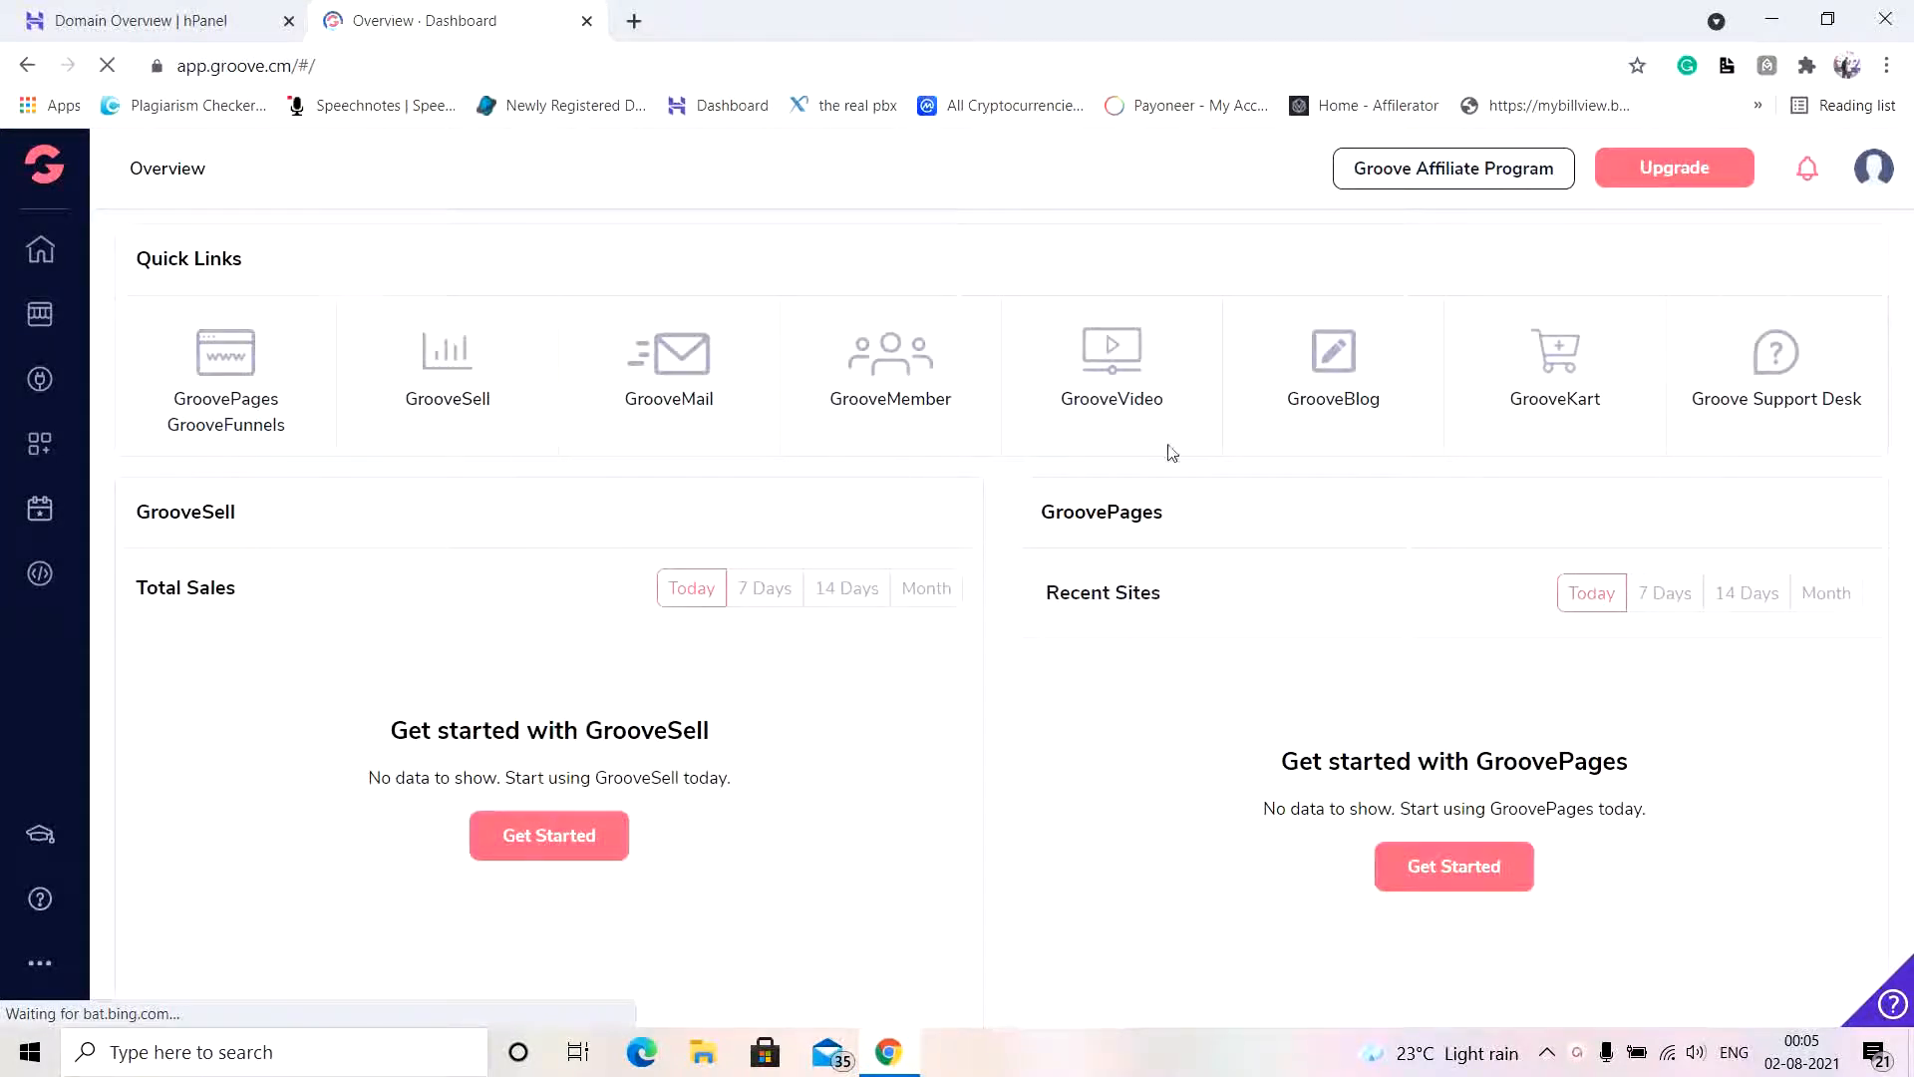
# Step: Open the management page for custom domains in the Groove account settings
pyautogui.click(1883, 169)
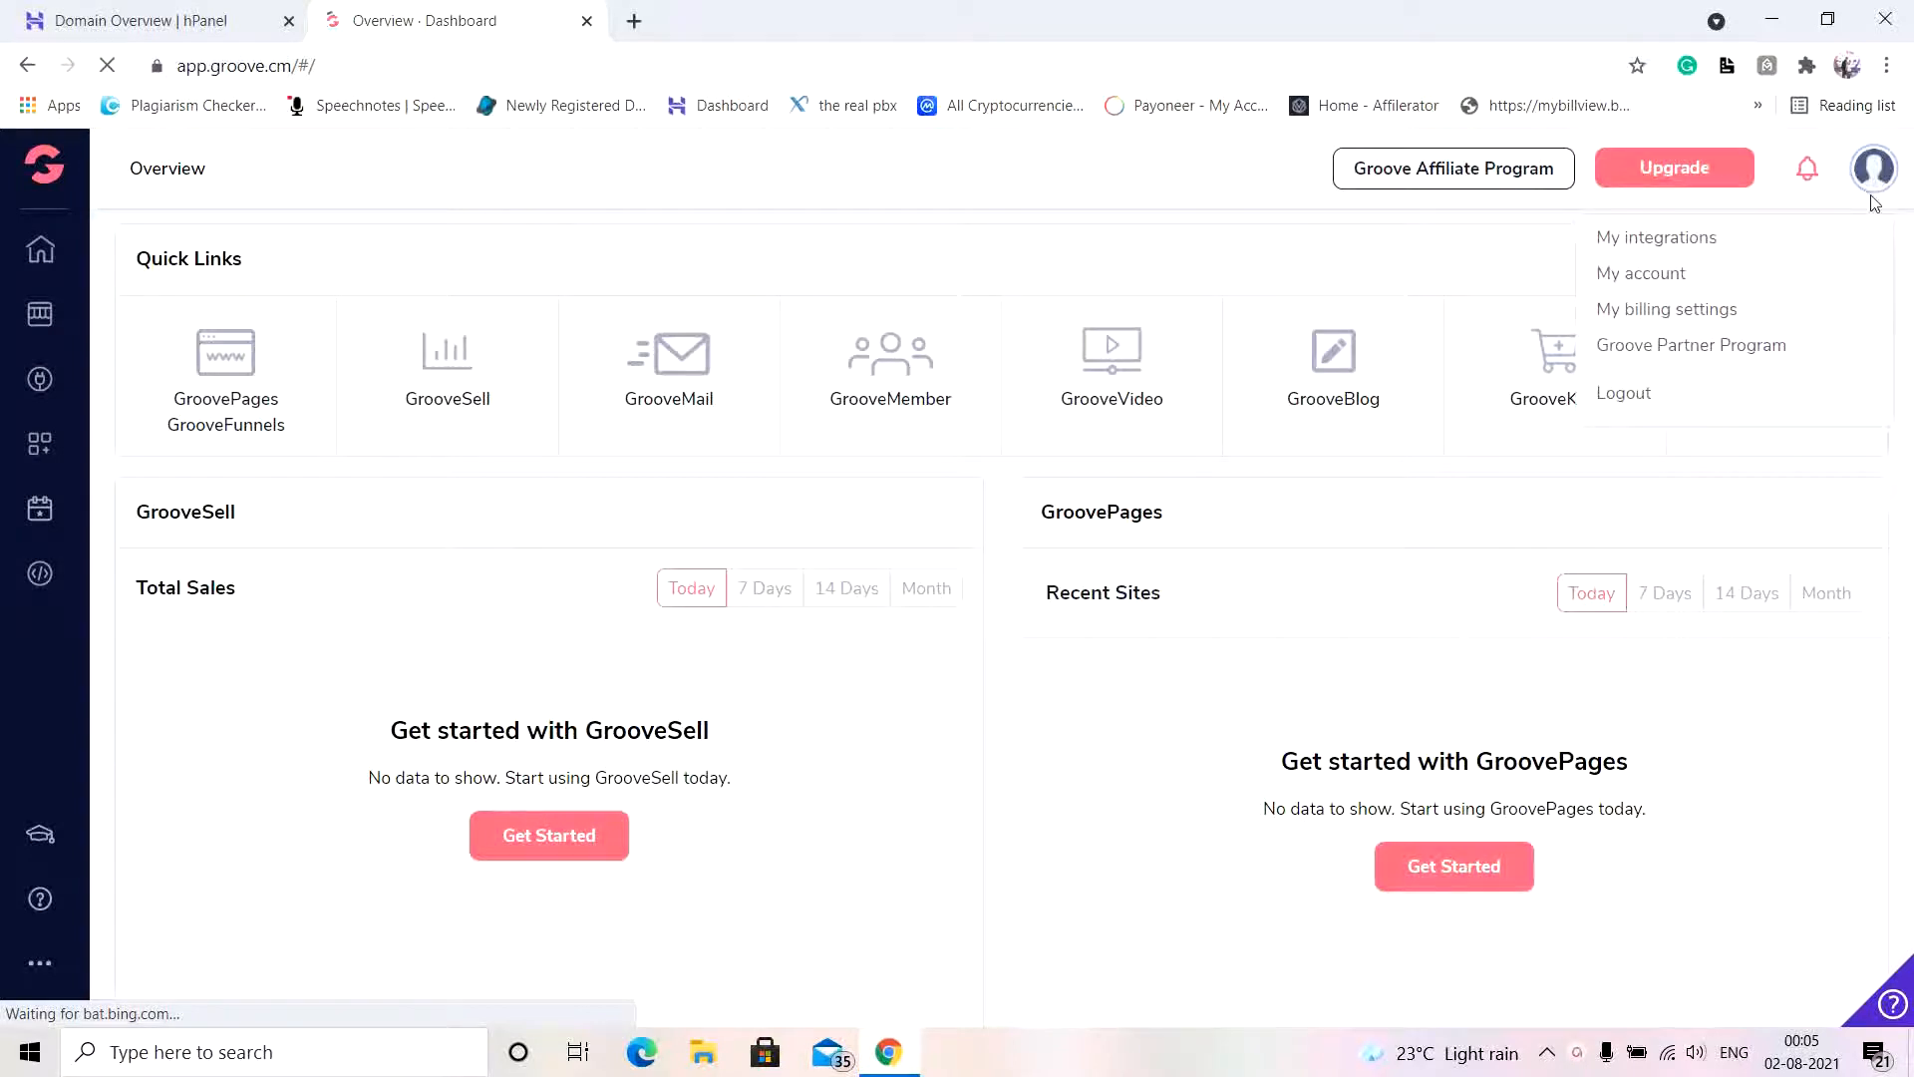
pyautogui.click(1660, 275)
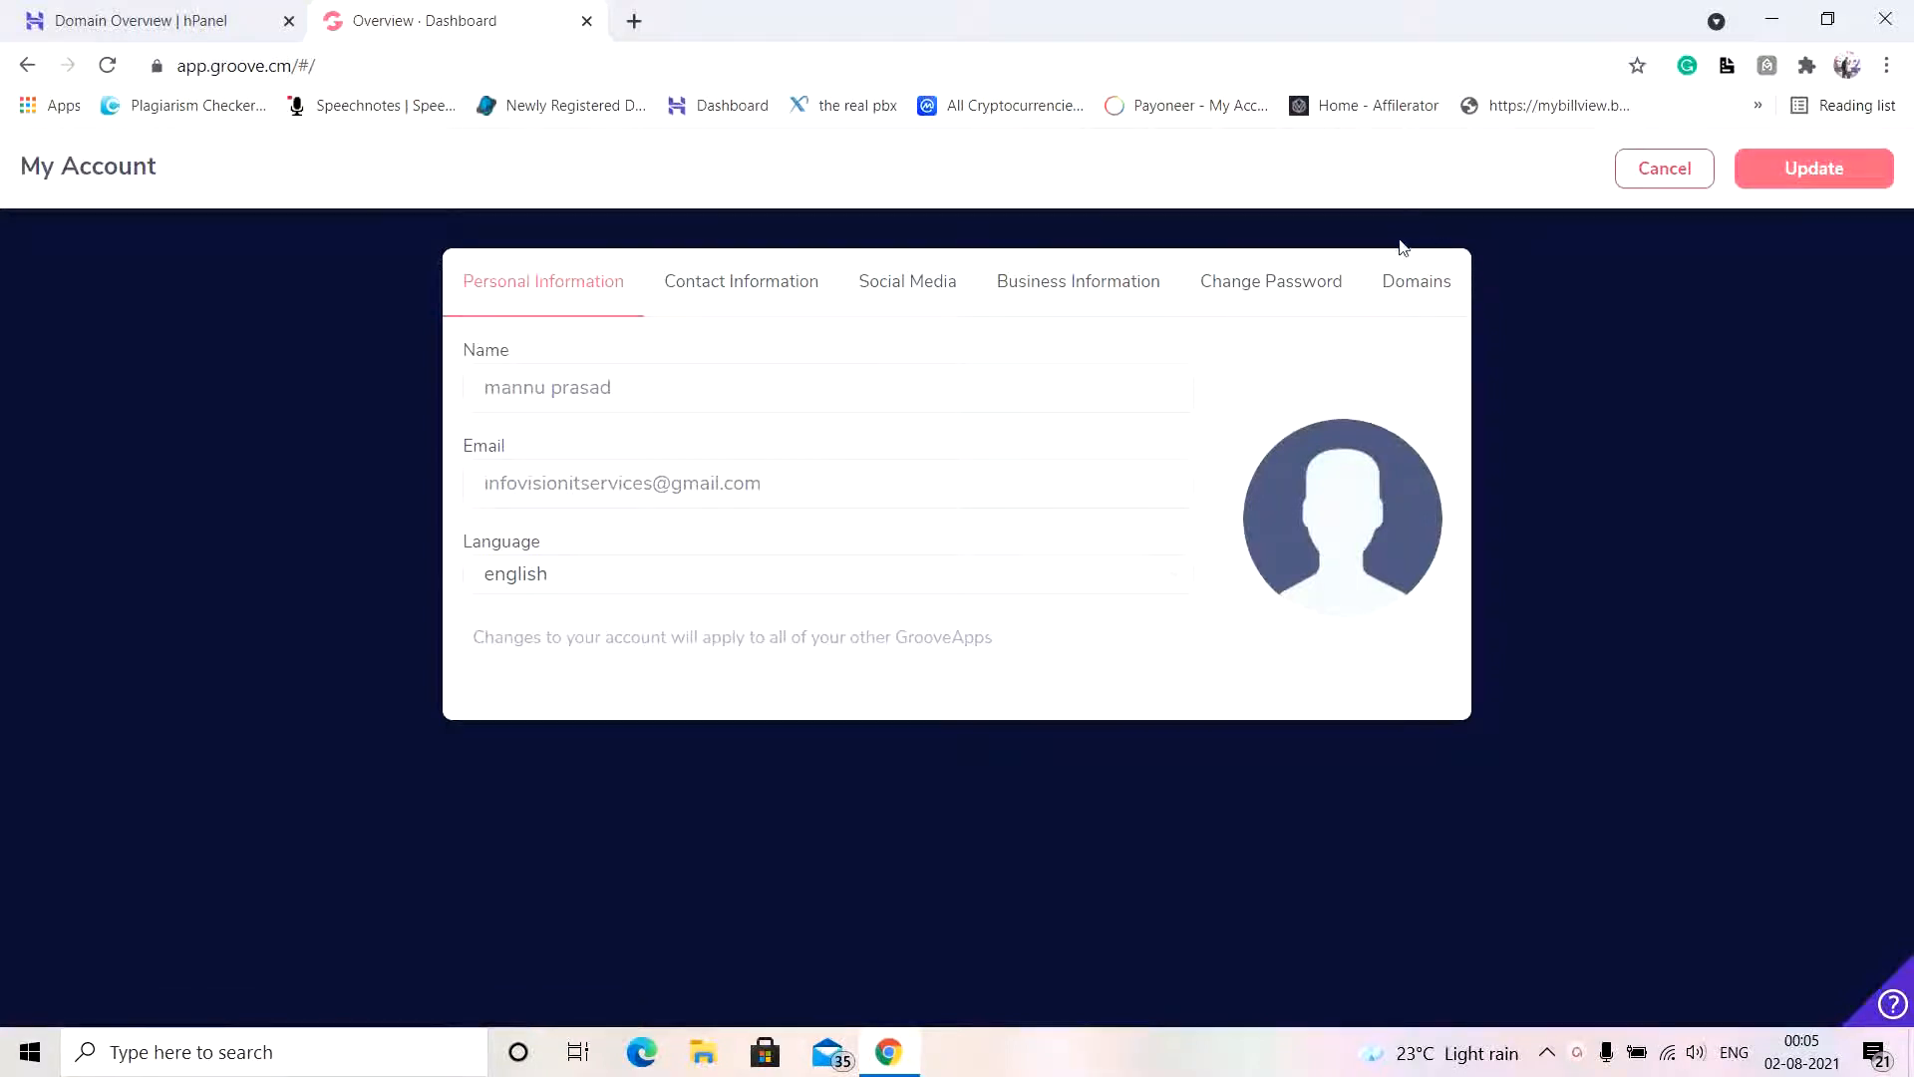
pyautogui.click(1430, 288)
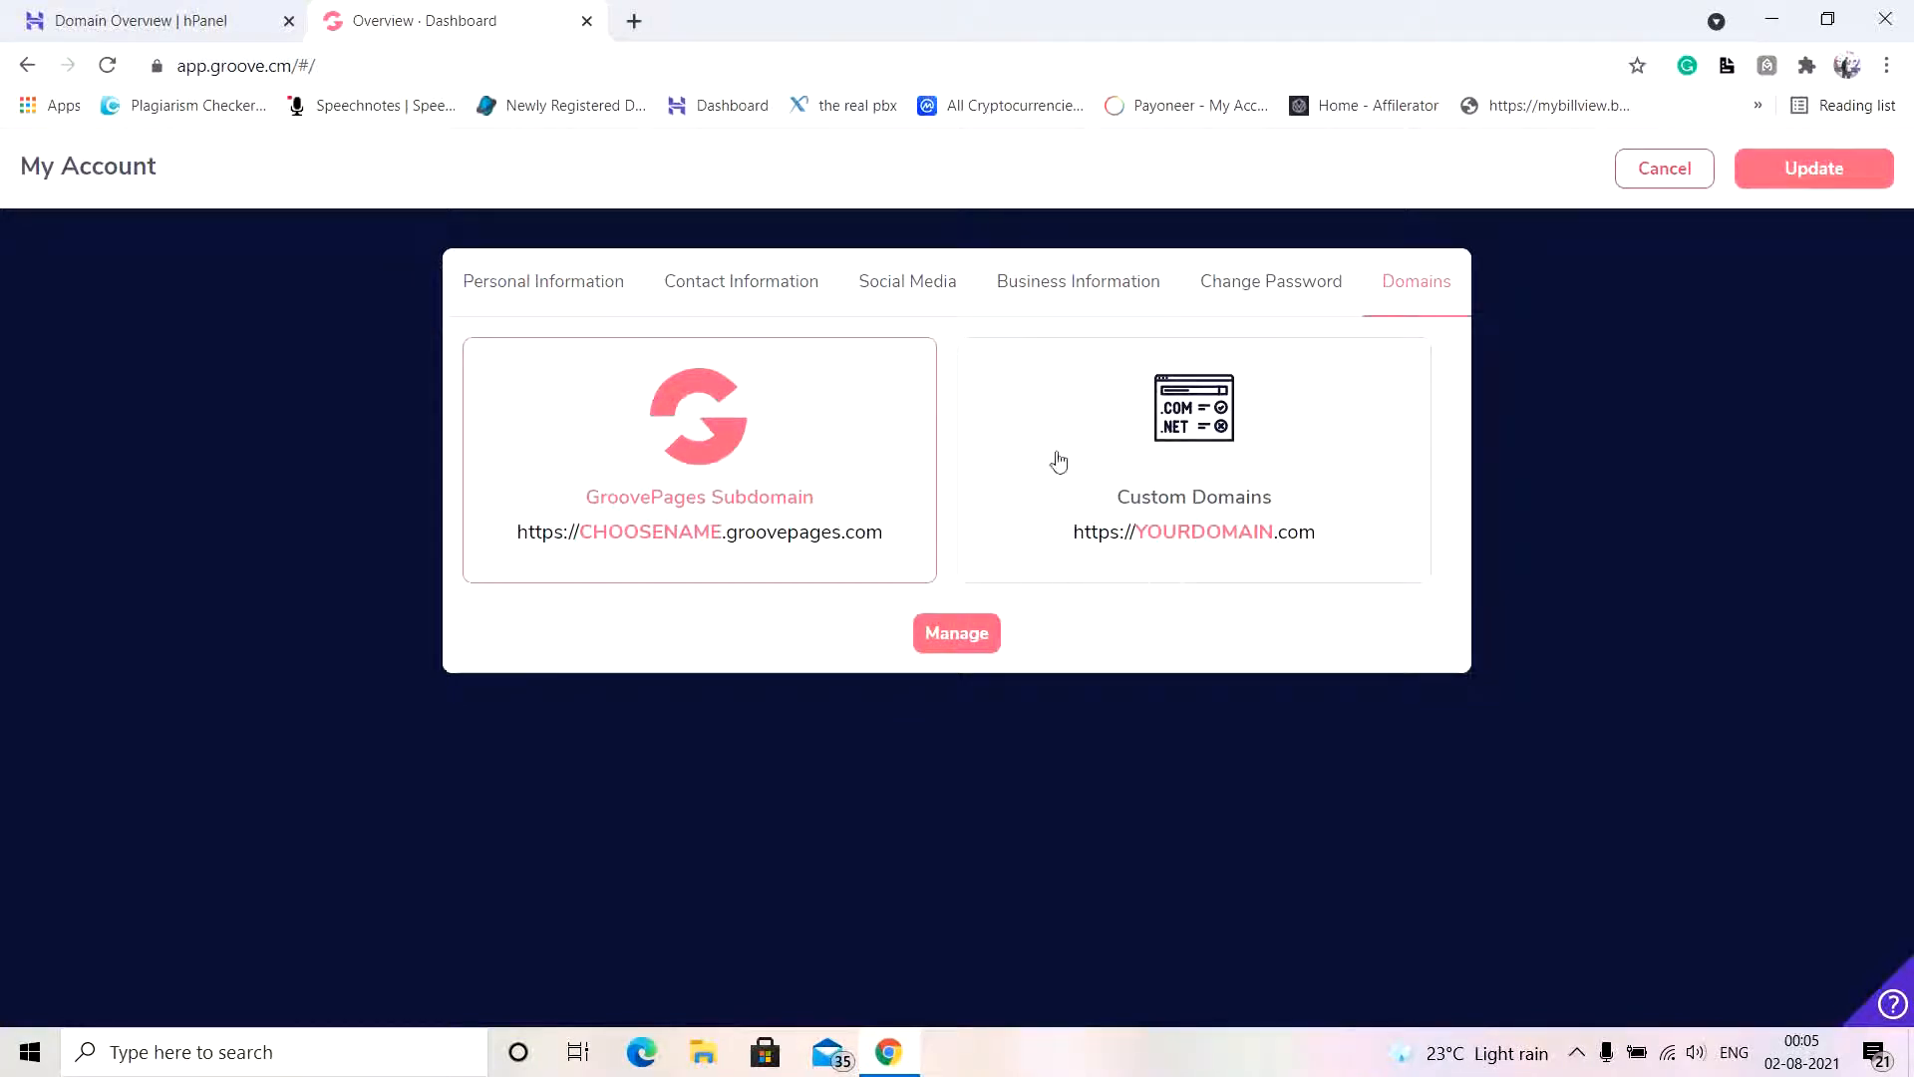
pyautogui.click(1354, 490)
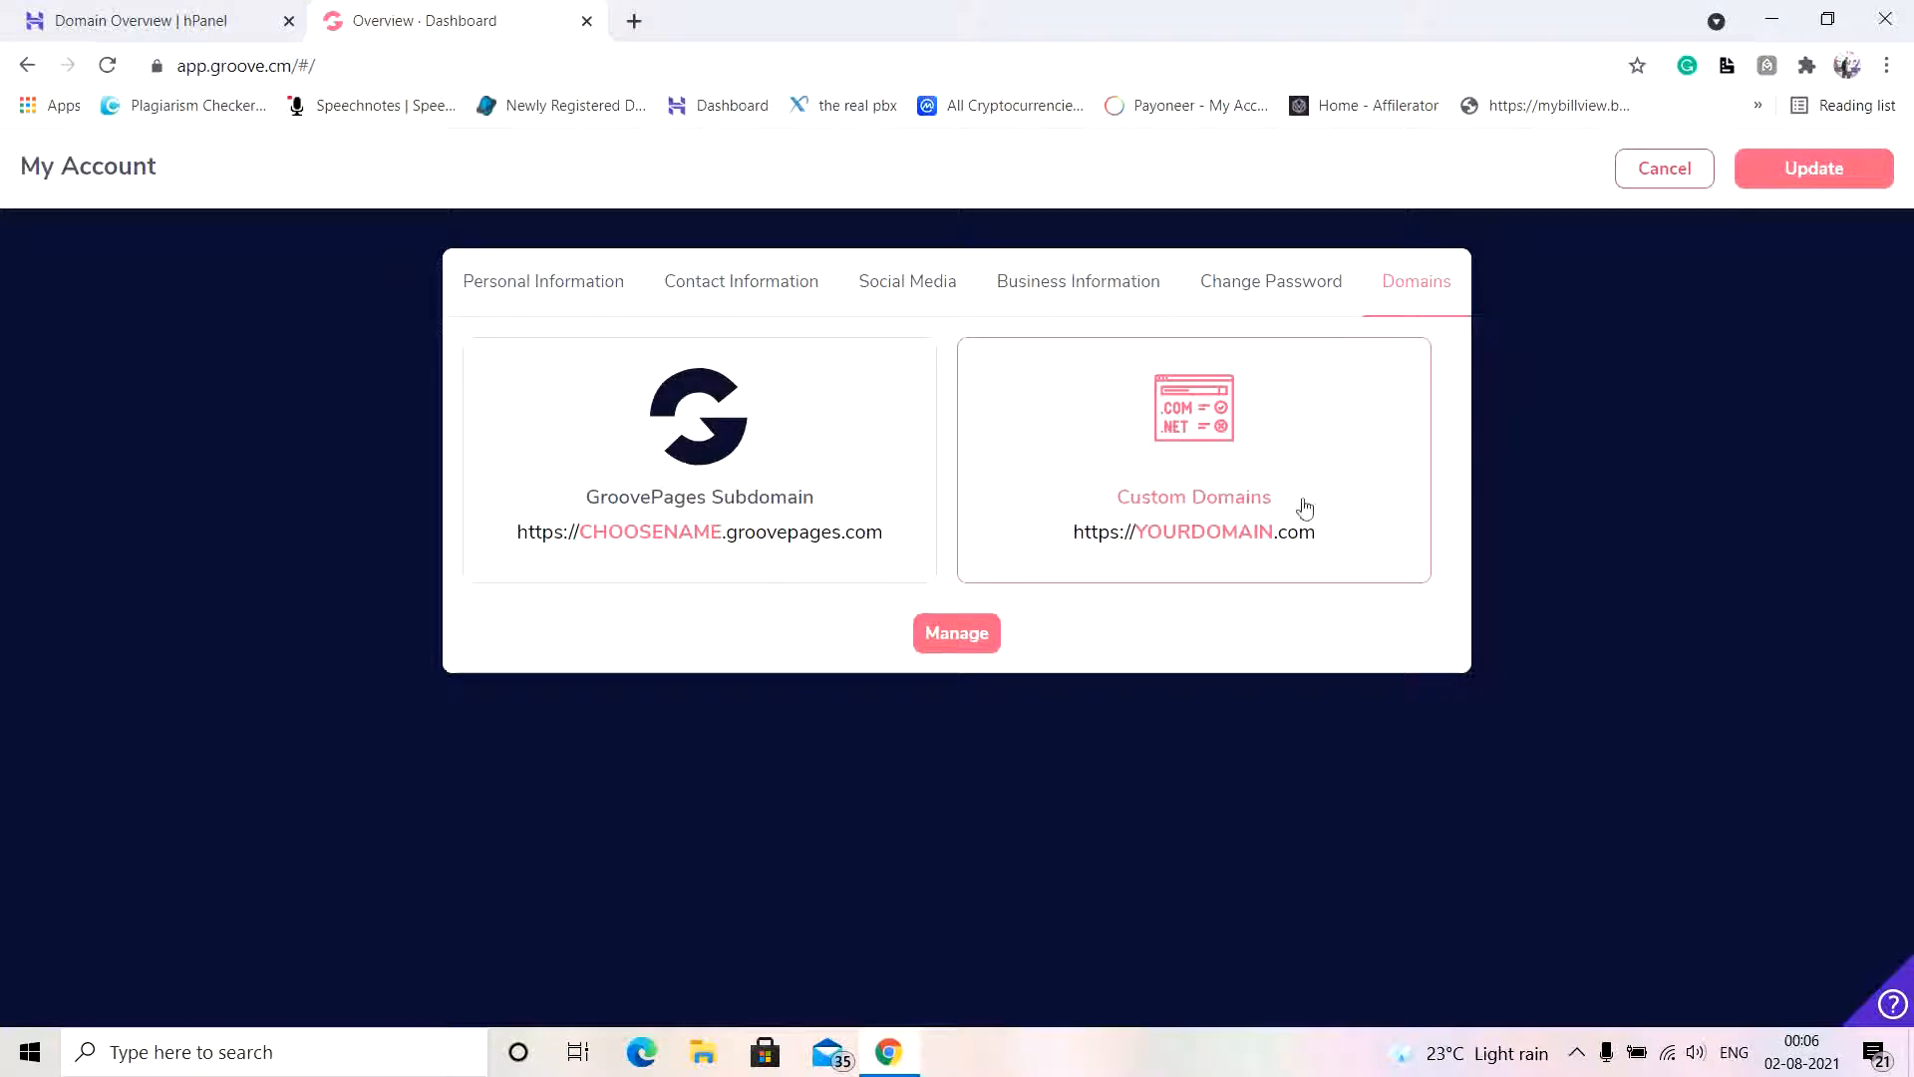
pyautogui.click(947, 648)
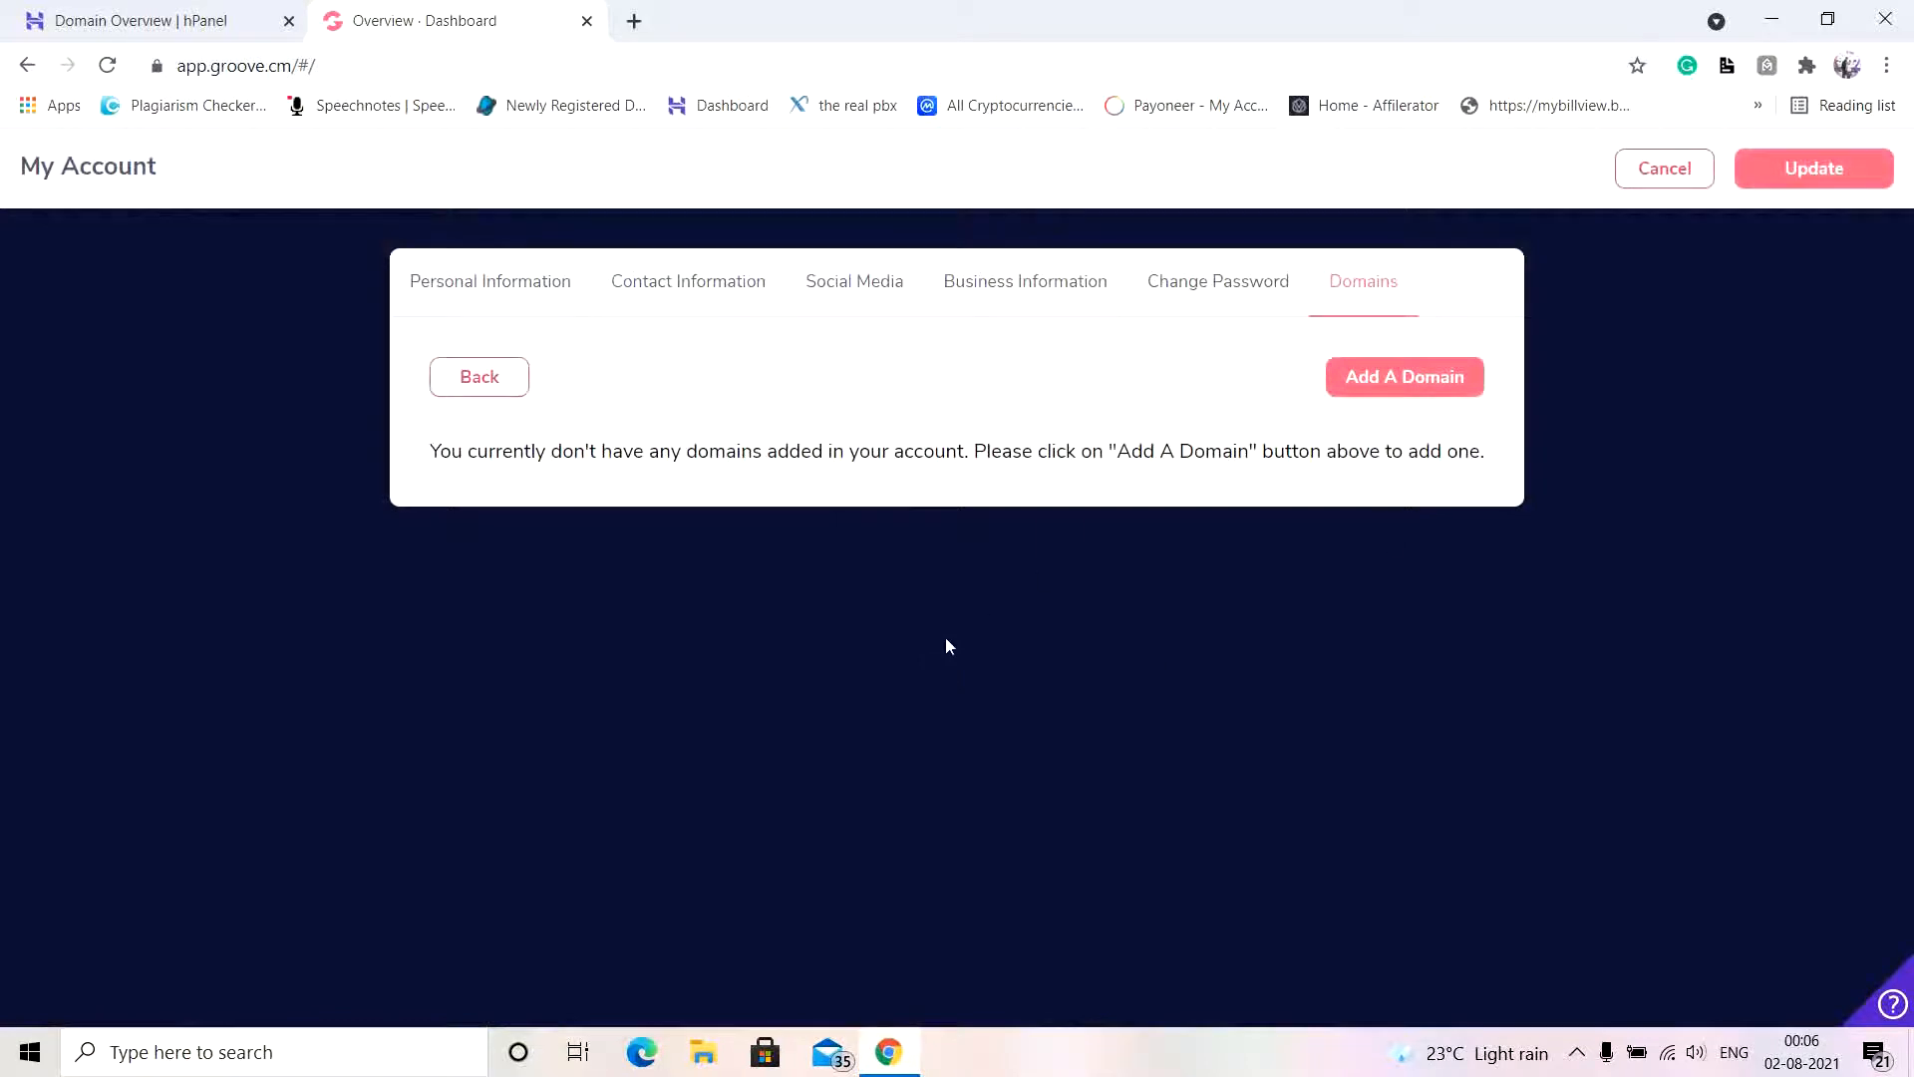
# Step: Start adding a domain with the recommended Full Domain/Subdomain Setup and proceed to the domain name stage
pyautogui.click(1437, 385)
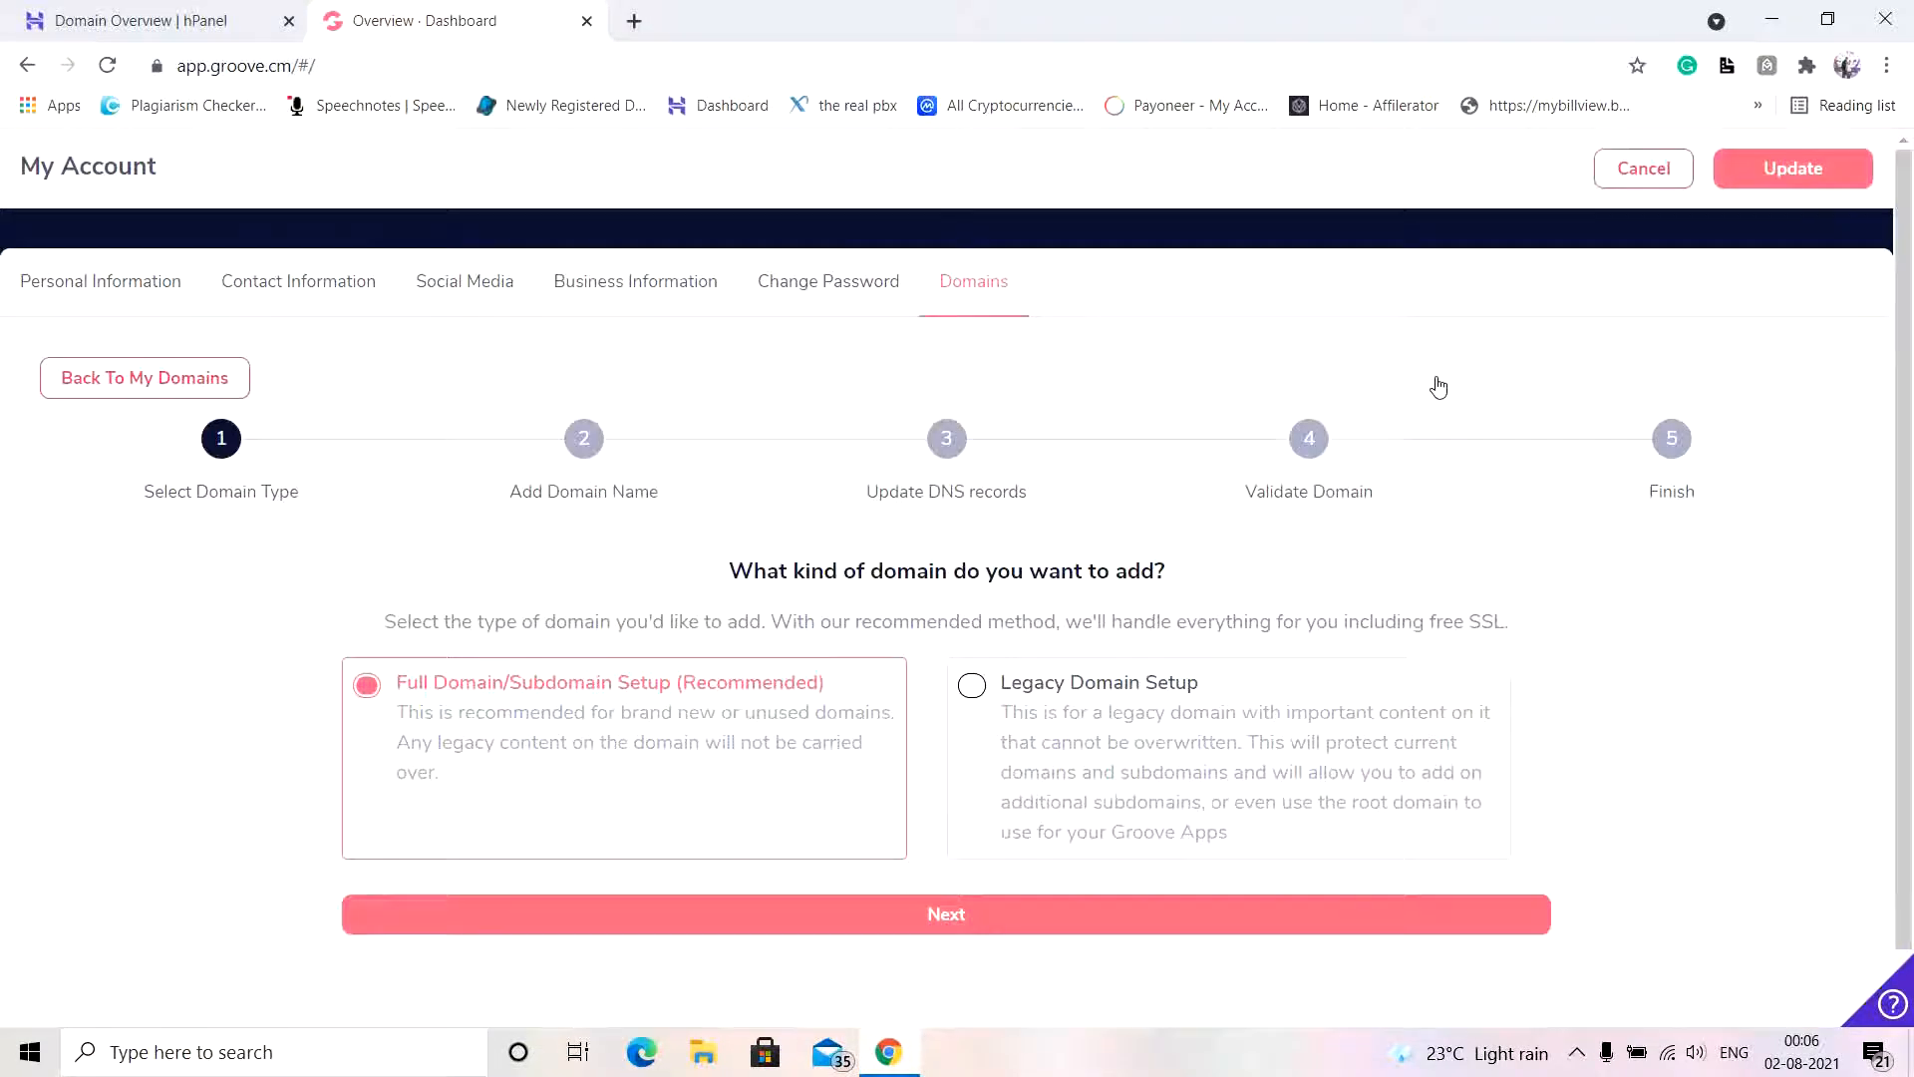
pyautogui.scroll(-1, 716, 735)
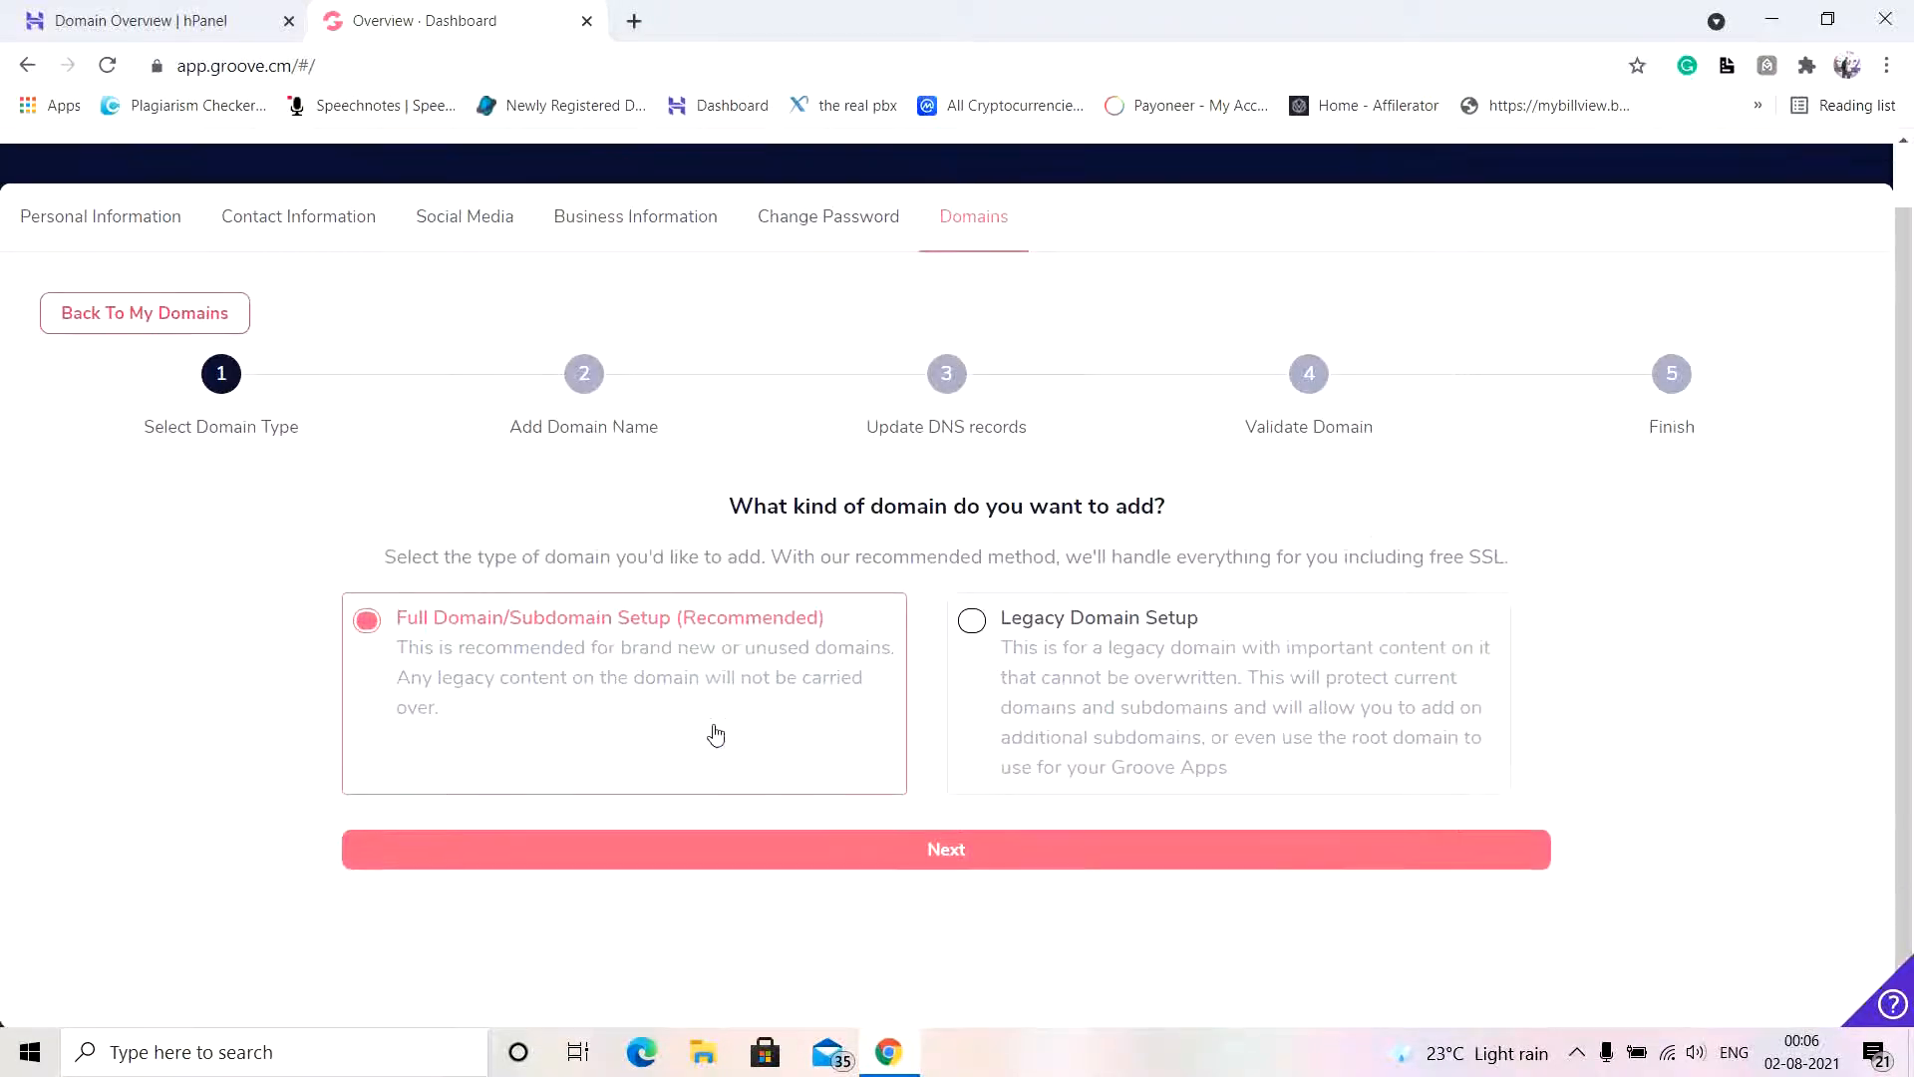
pyautogui.click(987, 860)
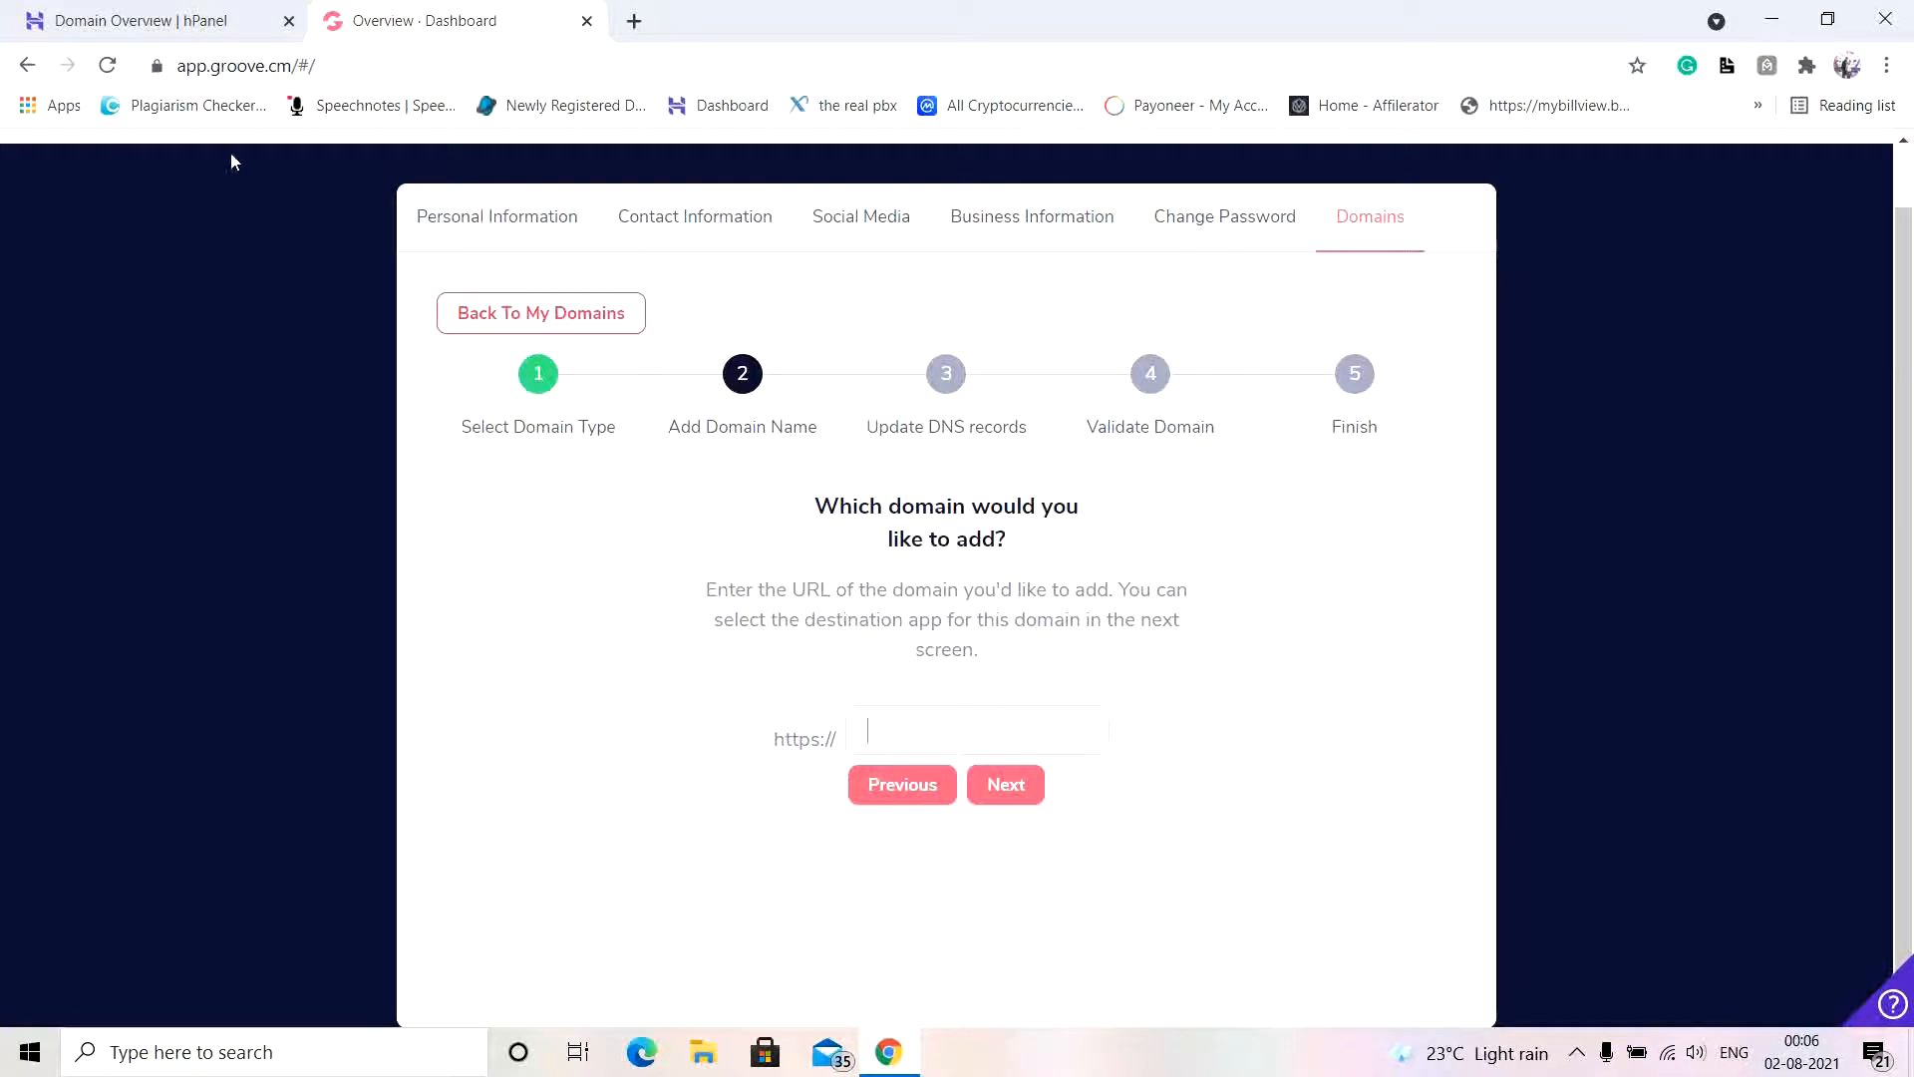
# Step: Copy the registered .site domain name from Hostinger's domain overview and enter it as the domain to add in Groove
pyautogui.click(203, 21)
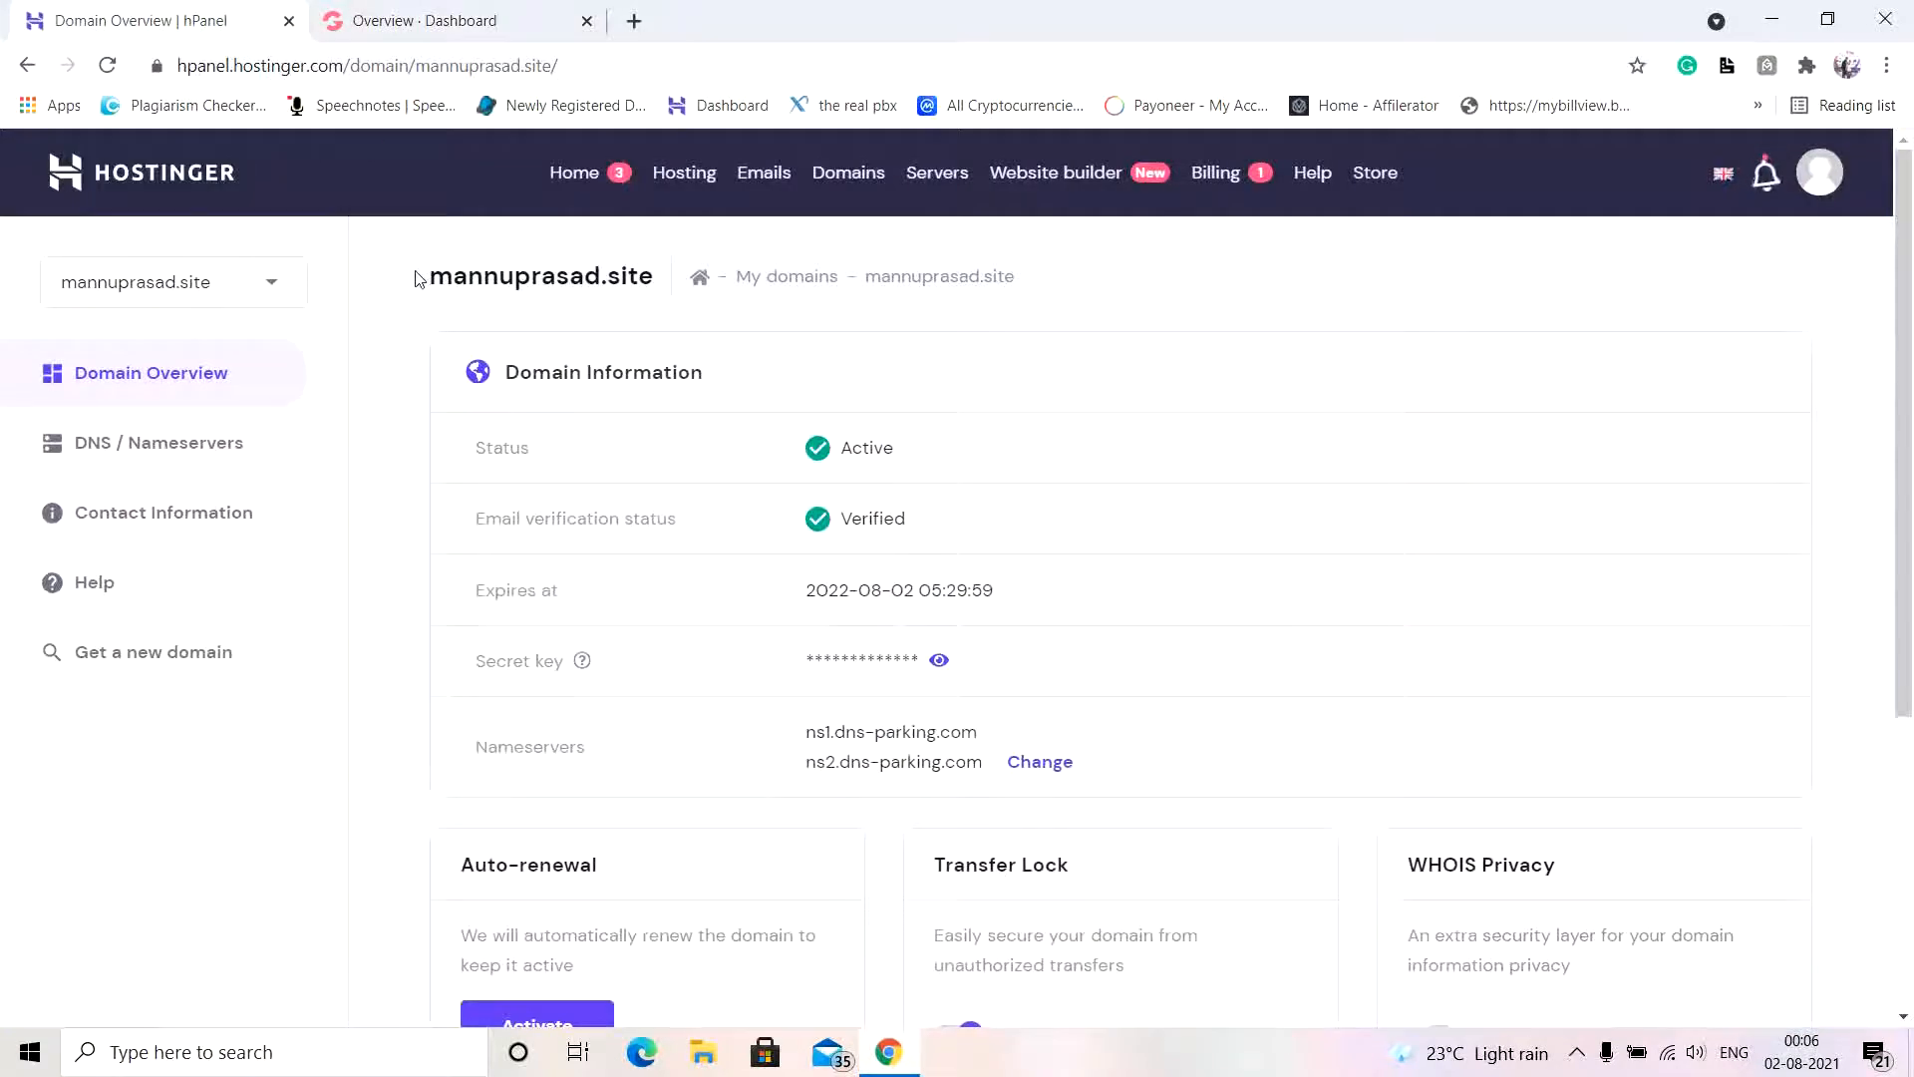
pyautogui.moveTo(417, 278); pyautogui.dragTo(654, 280)
pyautogui.hotkey('ctrl', 'c')
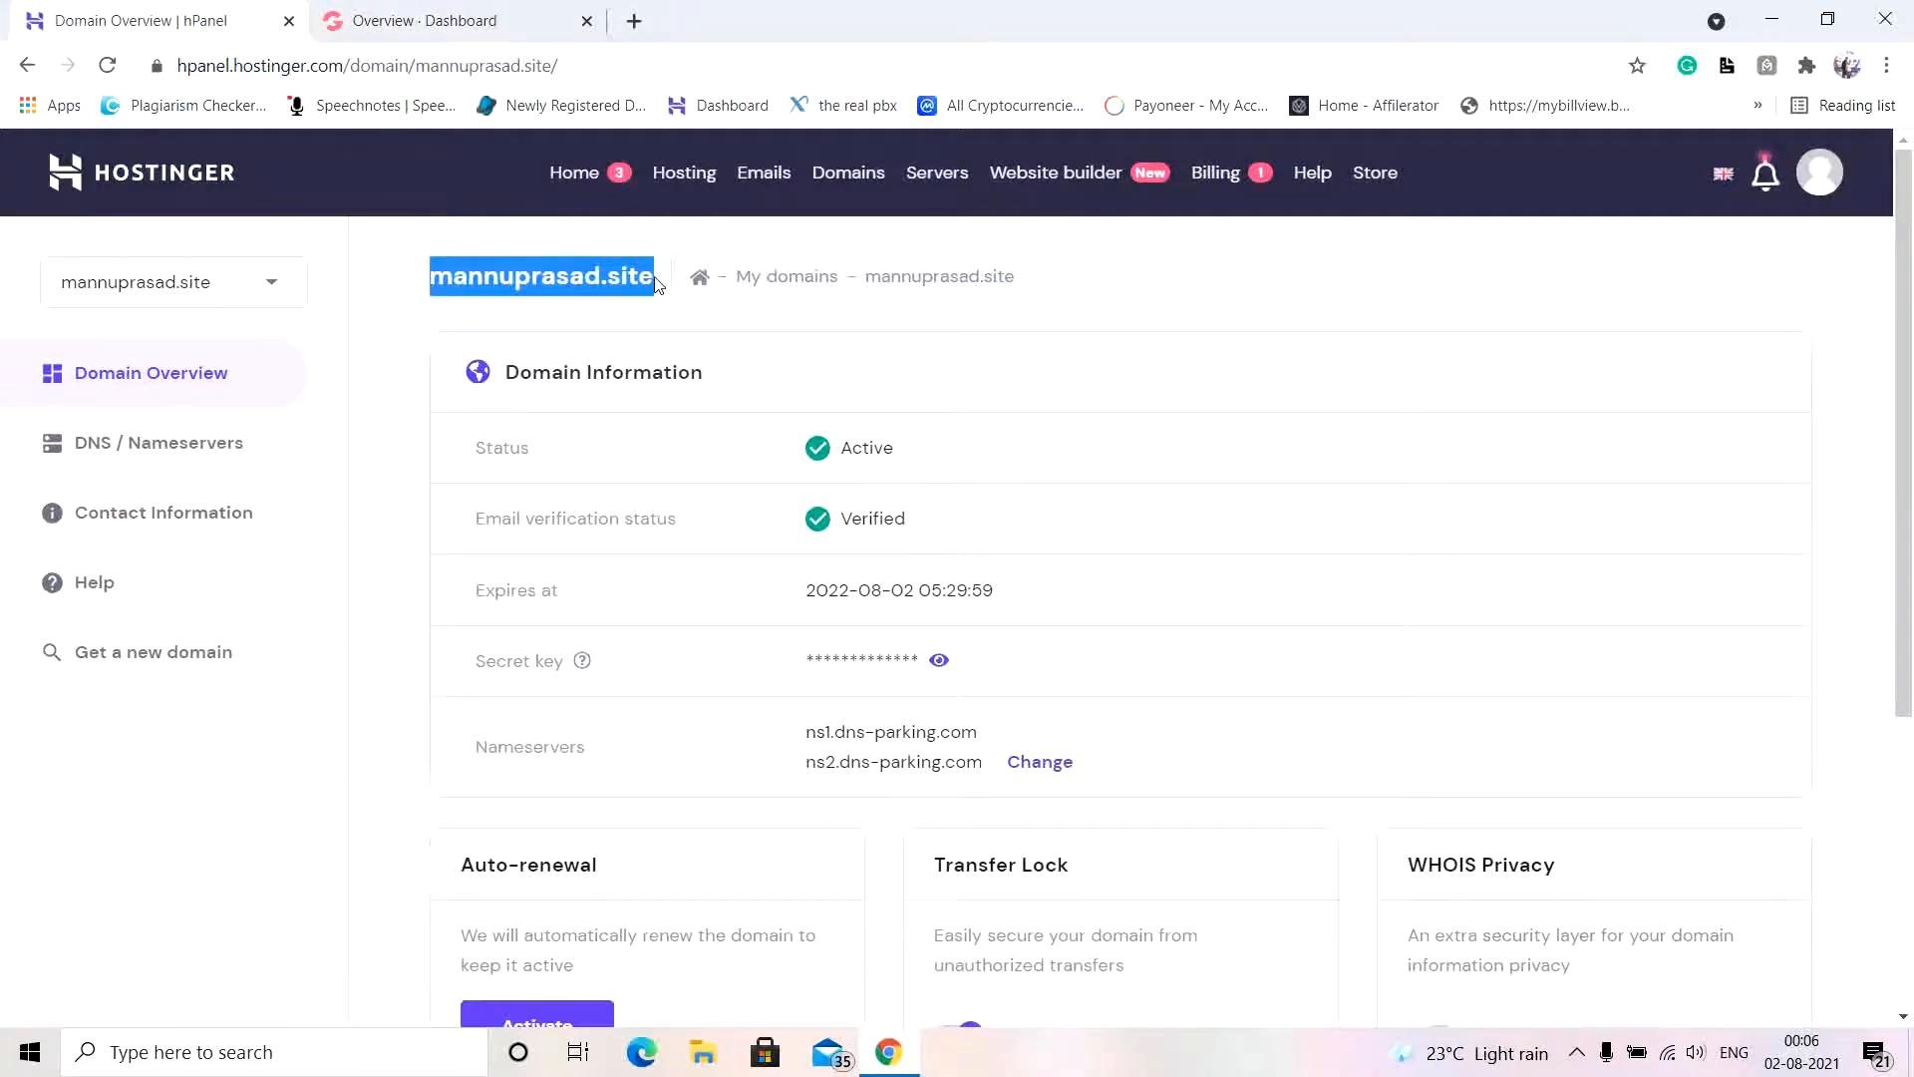
pyautogui.click(503, 38)
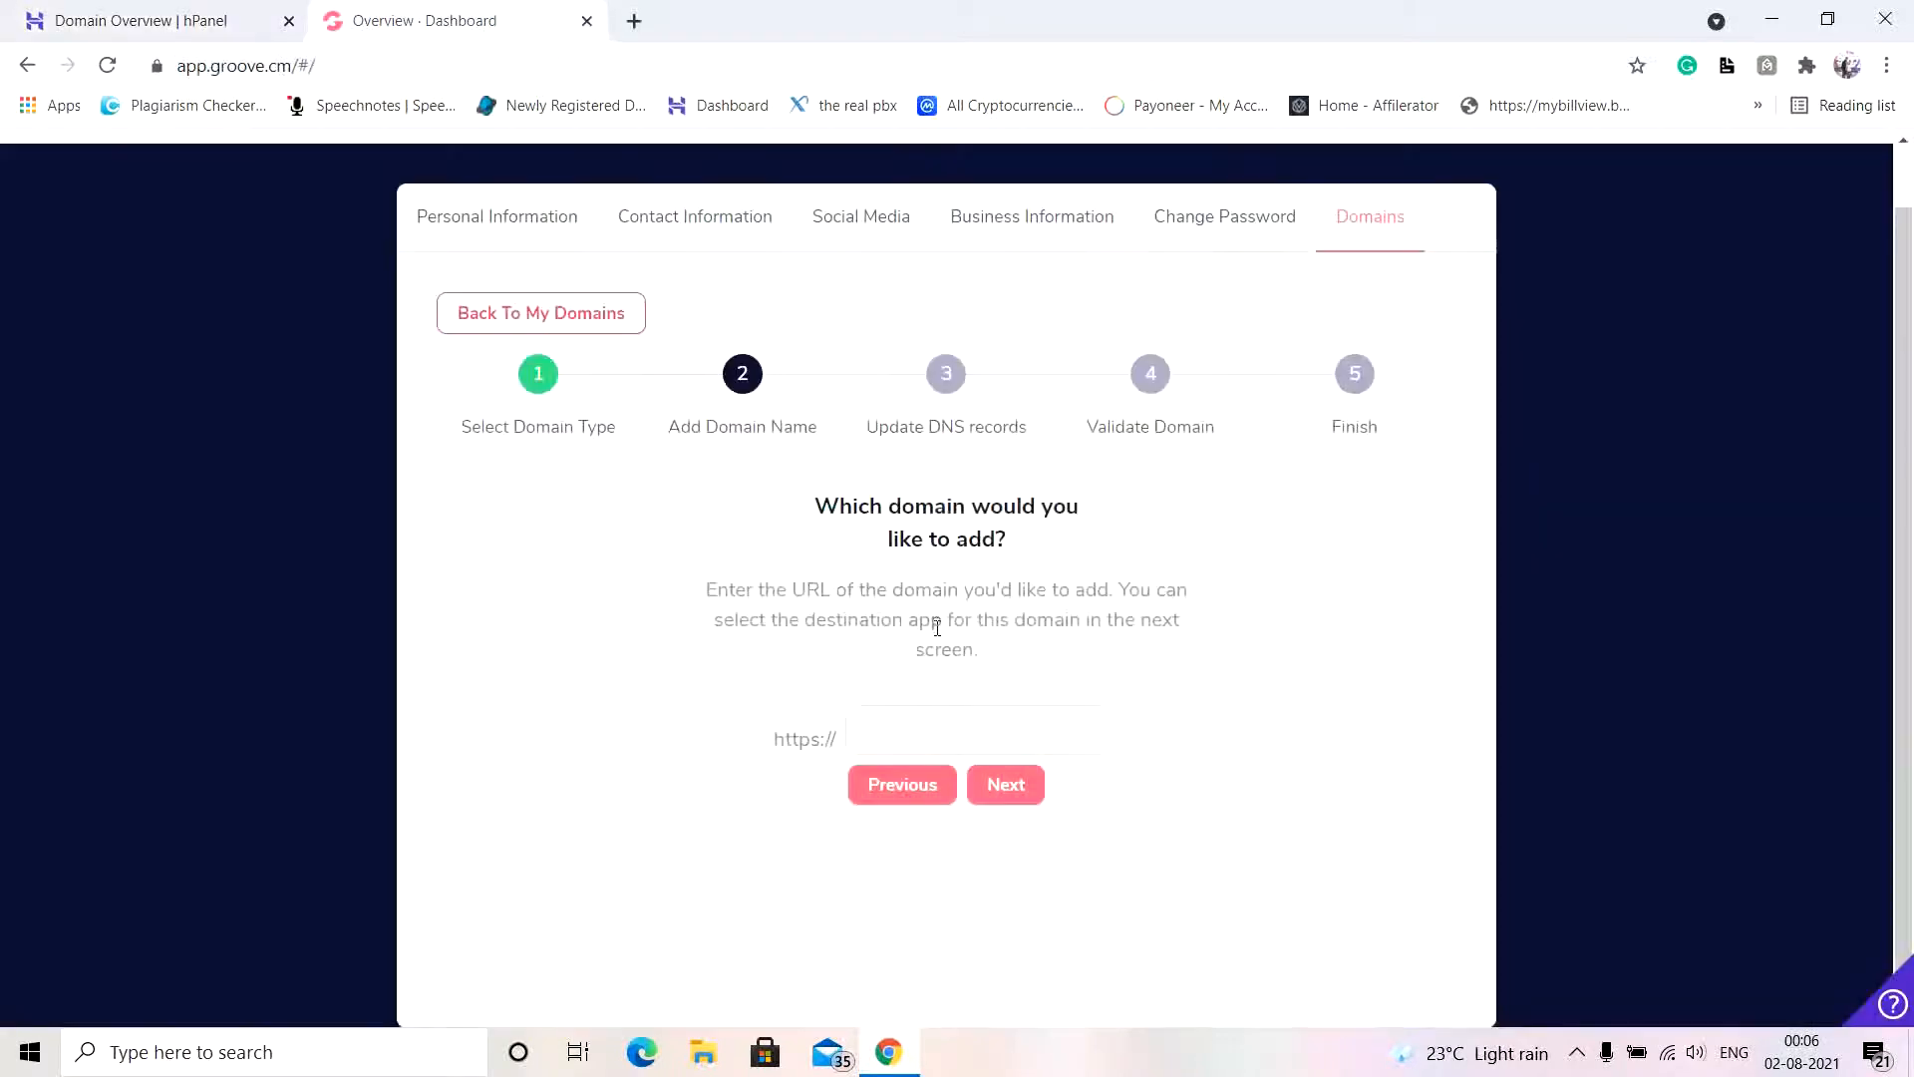
pyautogui.click(957, 733)
pyautogui.hotkey('ctrl', 'v')
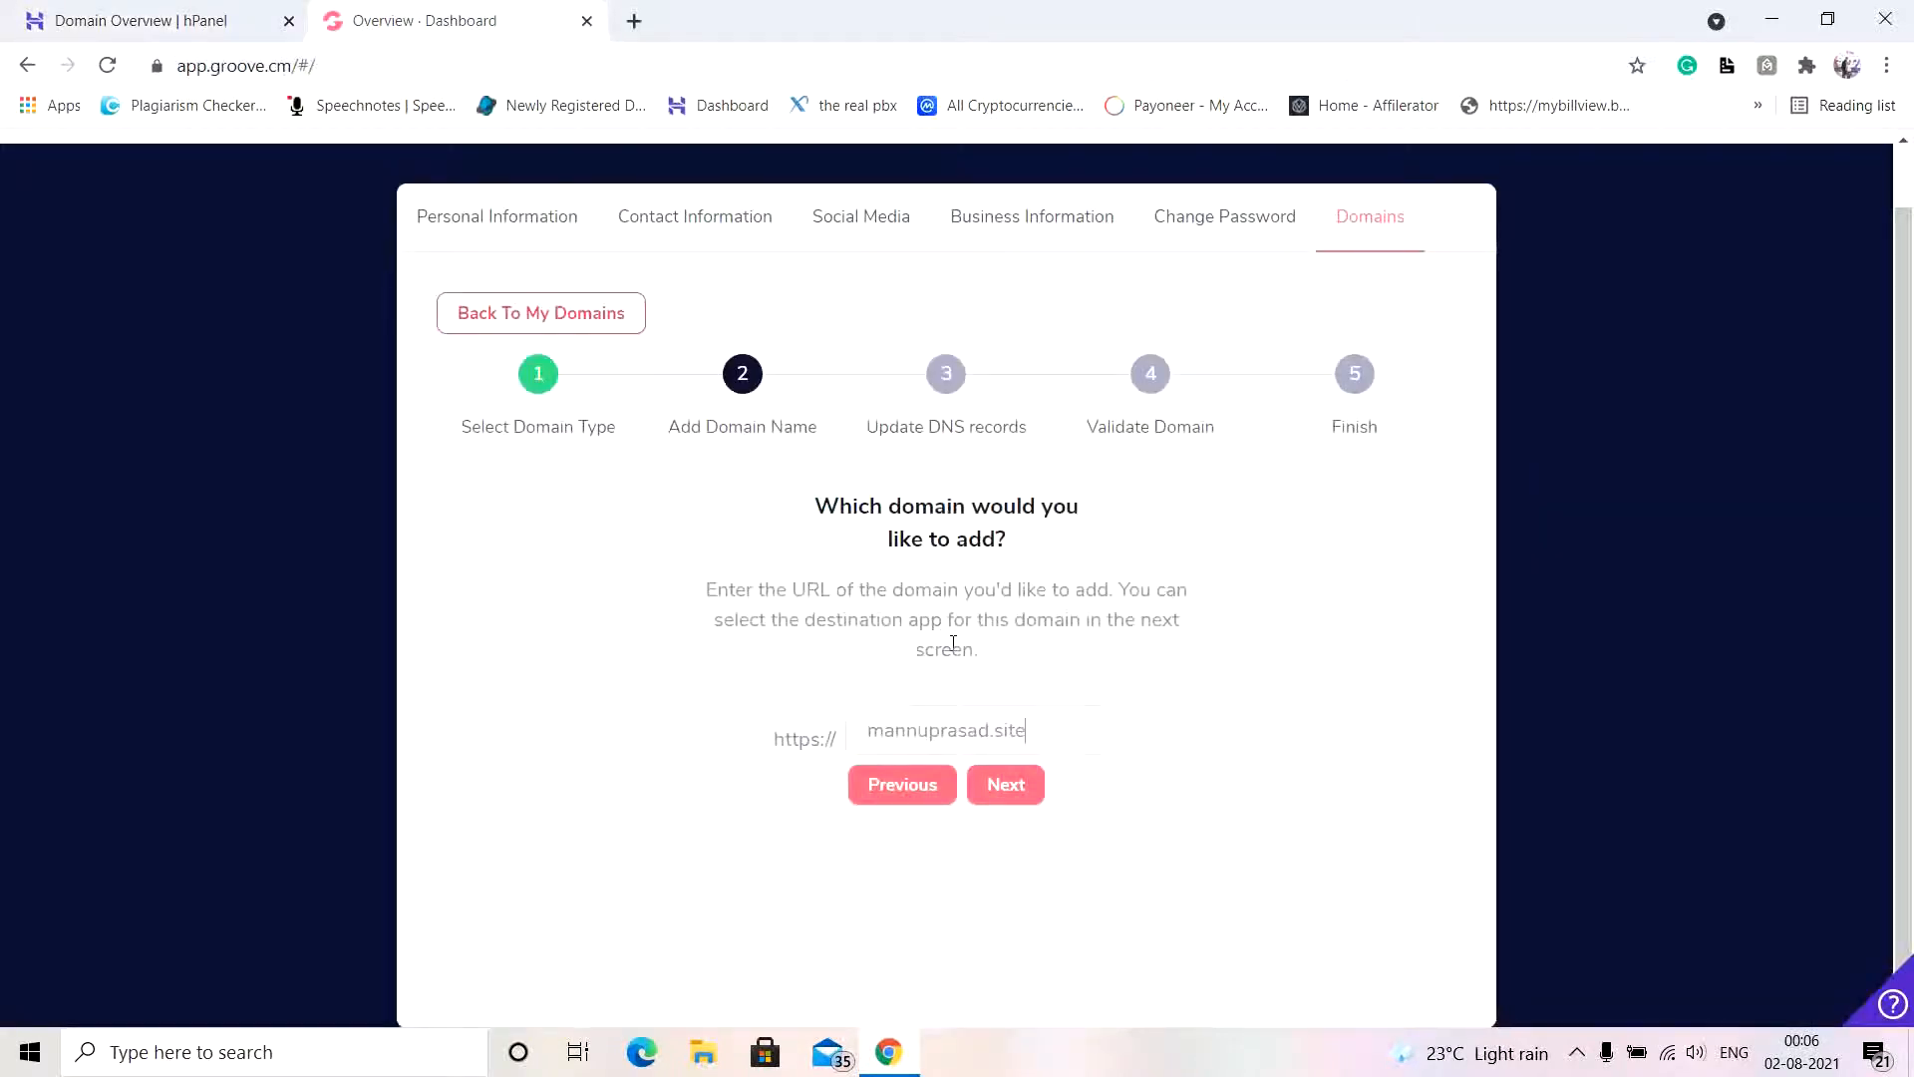
# Step: Proceed to Groove's DNS records stage and open the domain's DNS and nameserver settings in Hostinger
pyautogui.click(1020, 792)
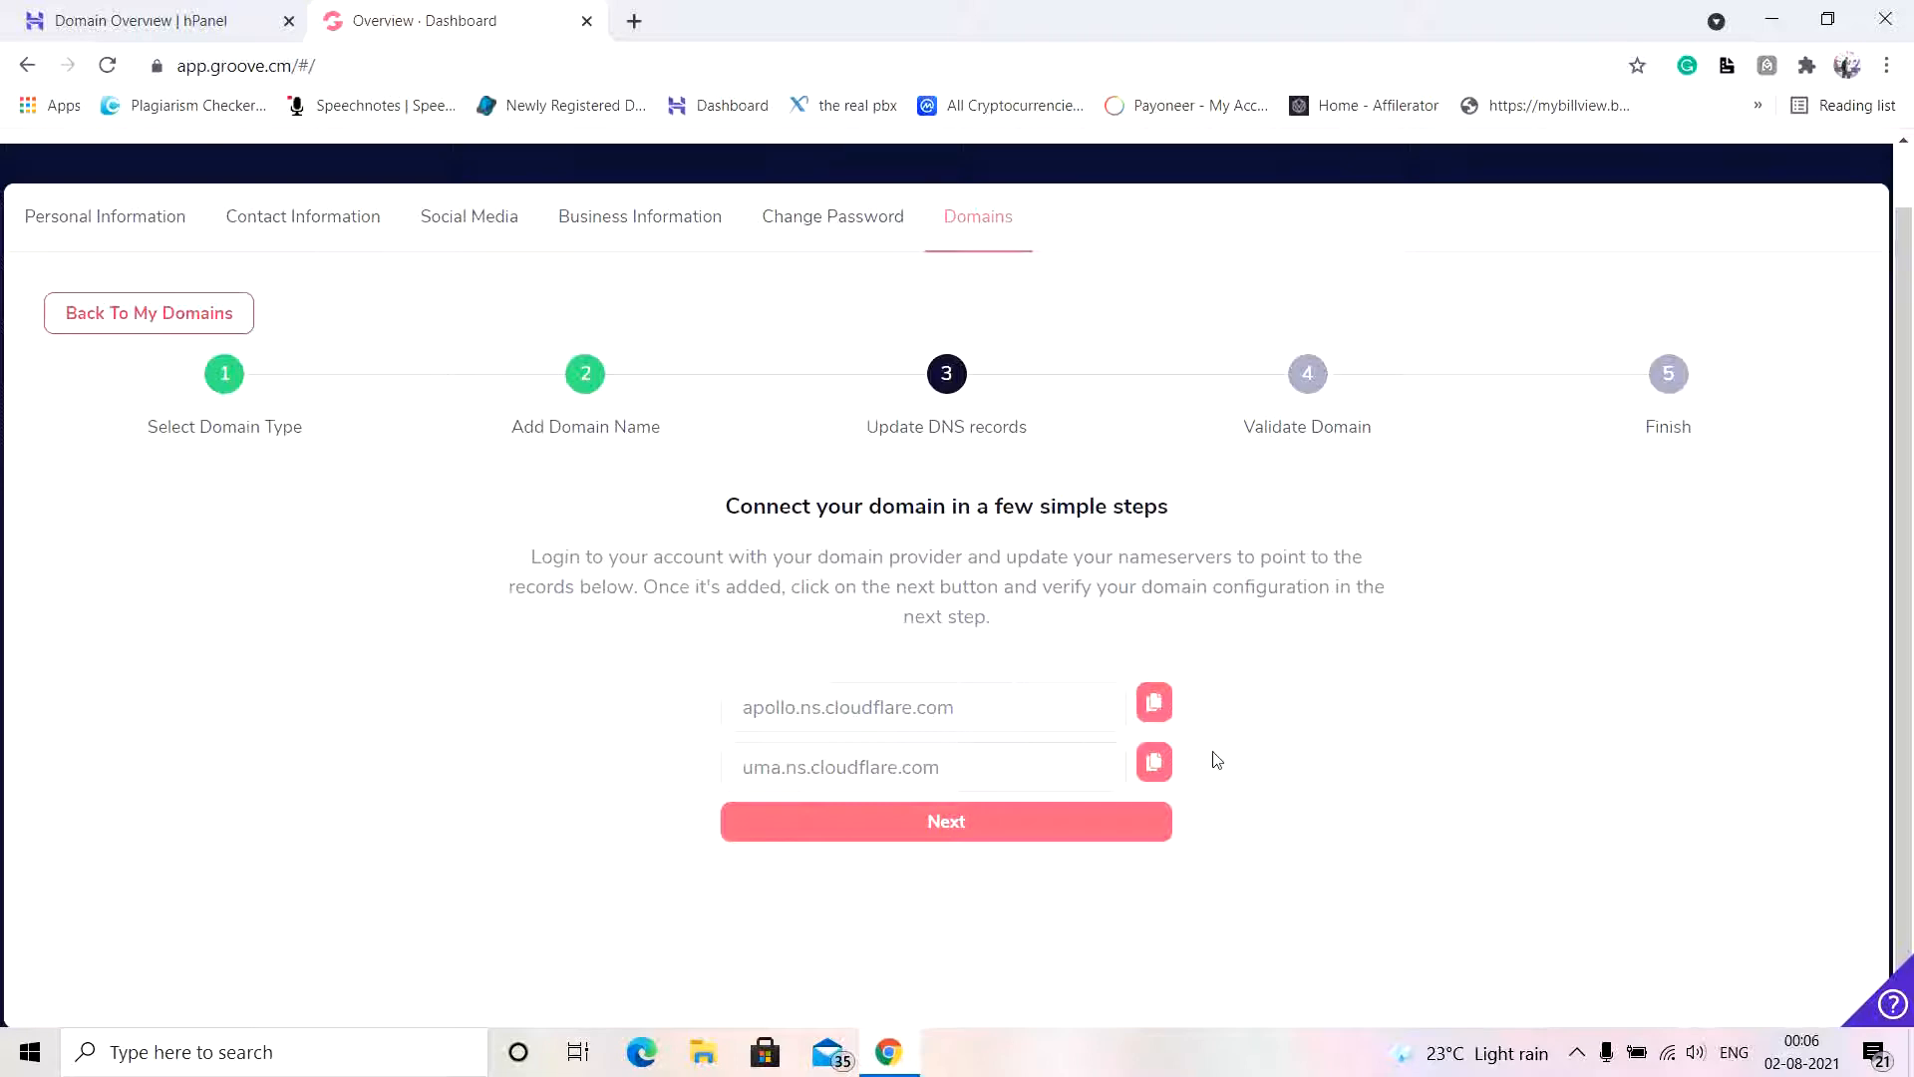
pyautogui.hotkey('ctrl', 'shift', 'Tab')
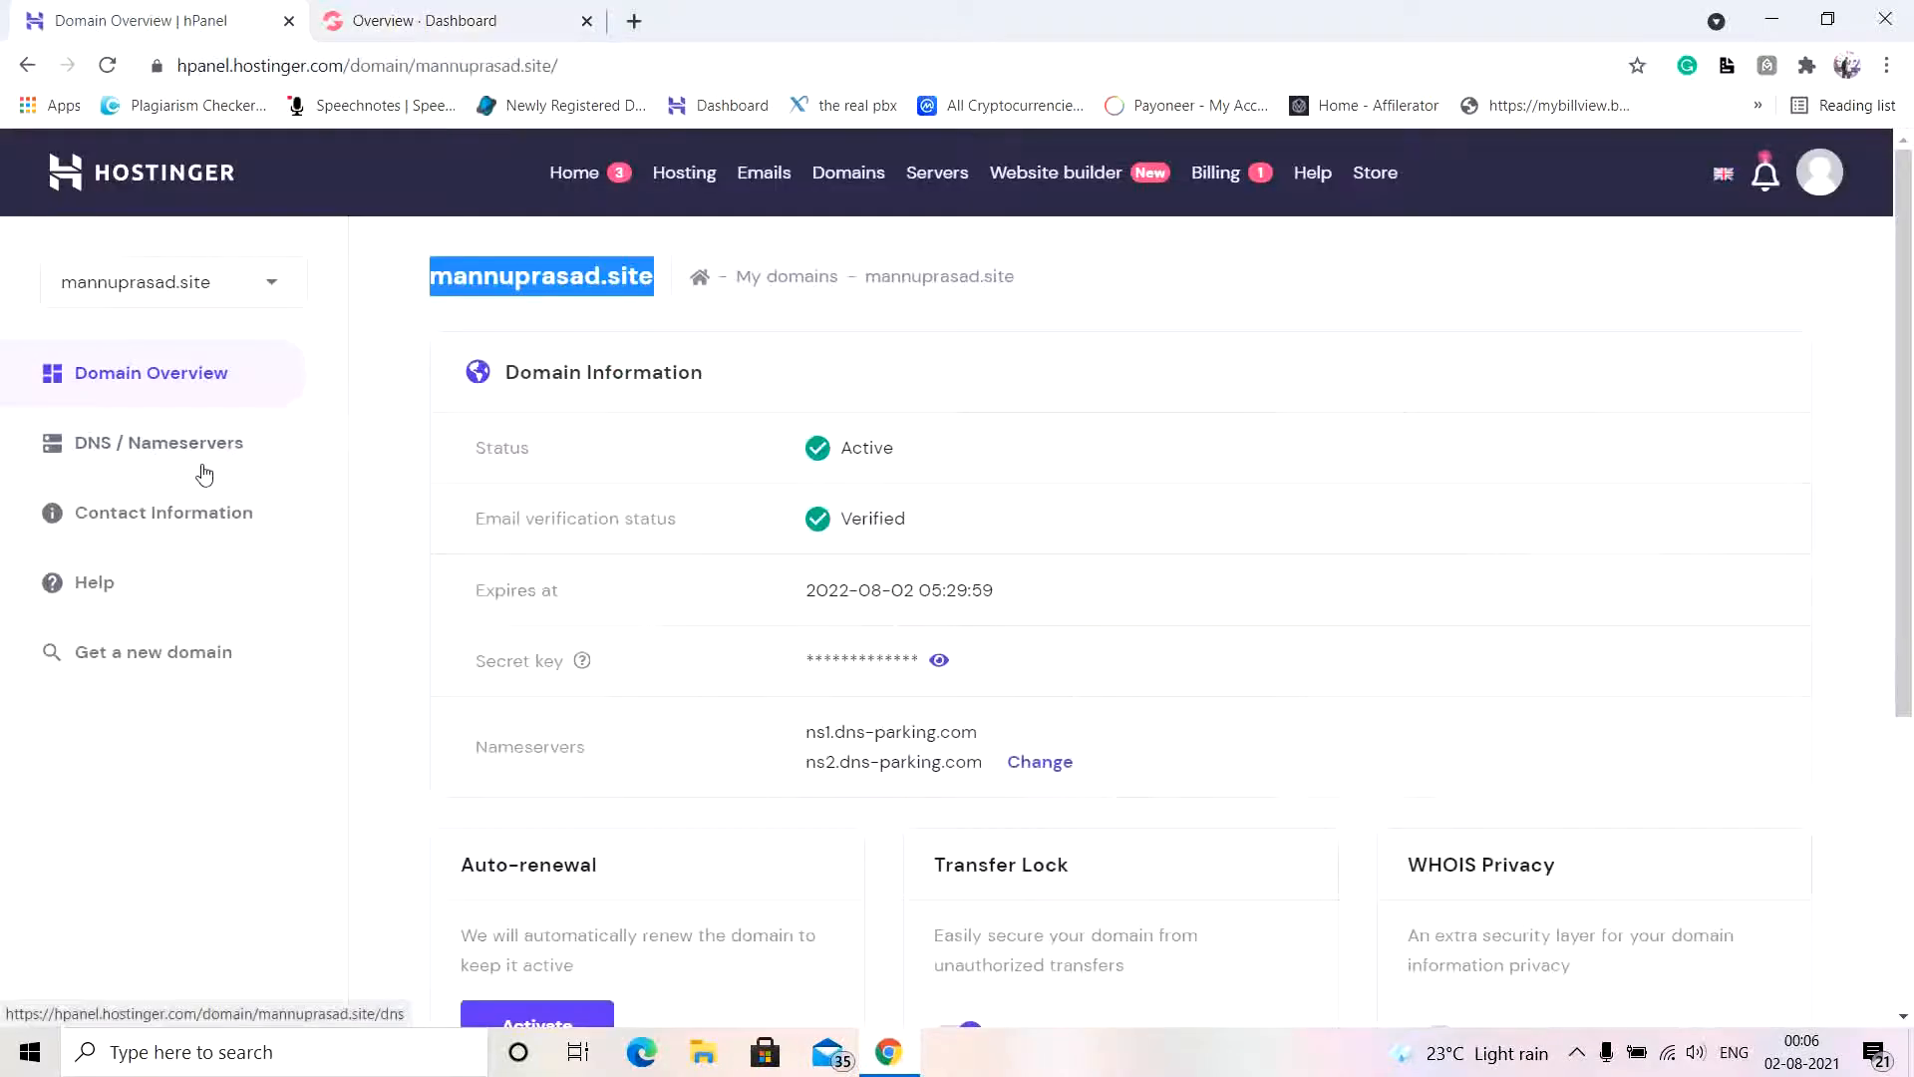
pyautogui.click(425, 454)
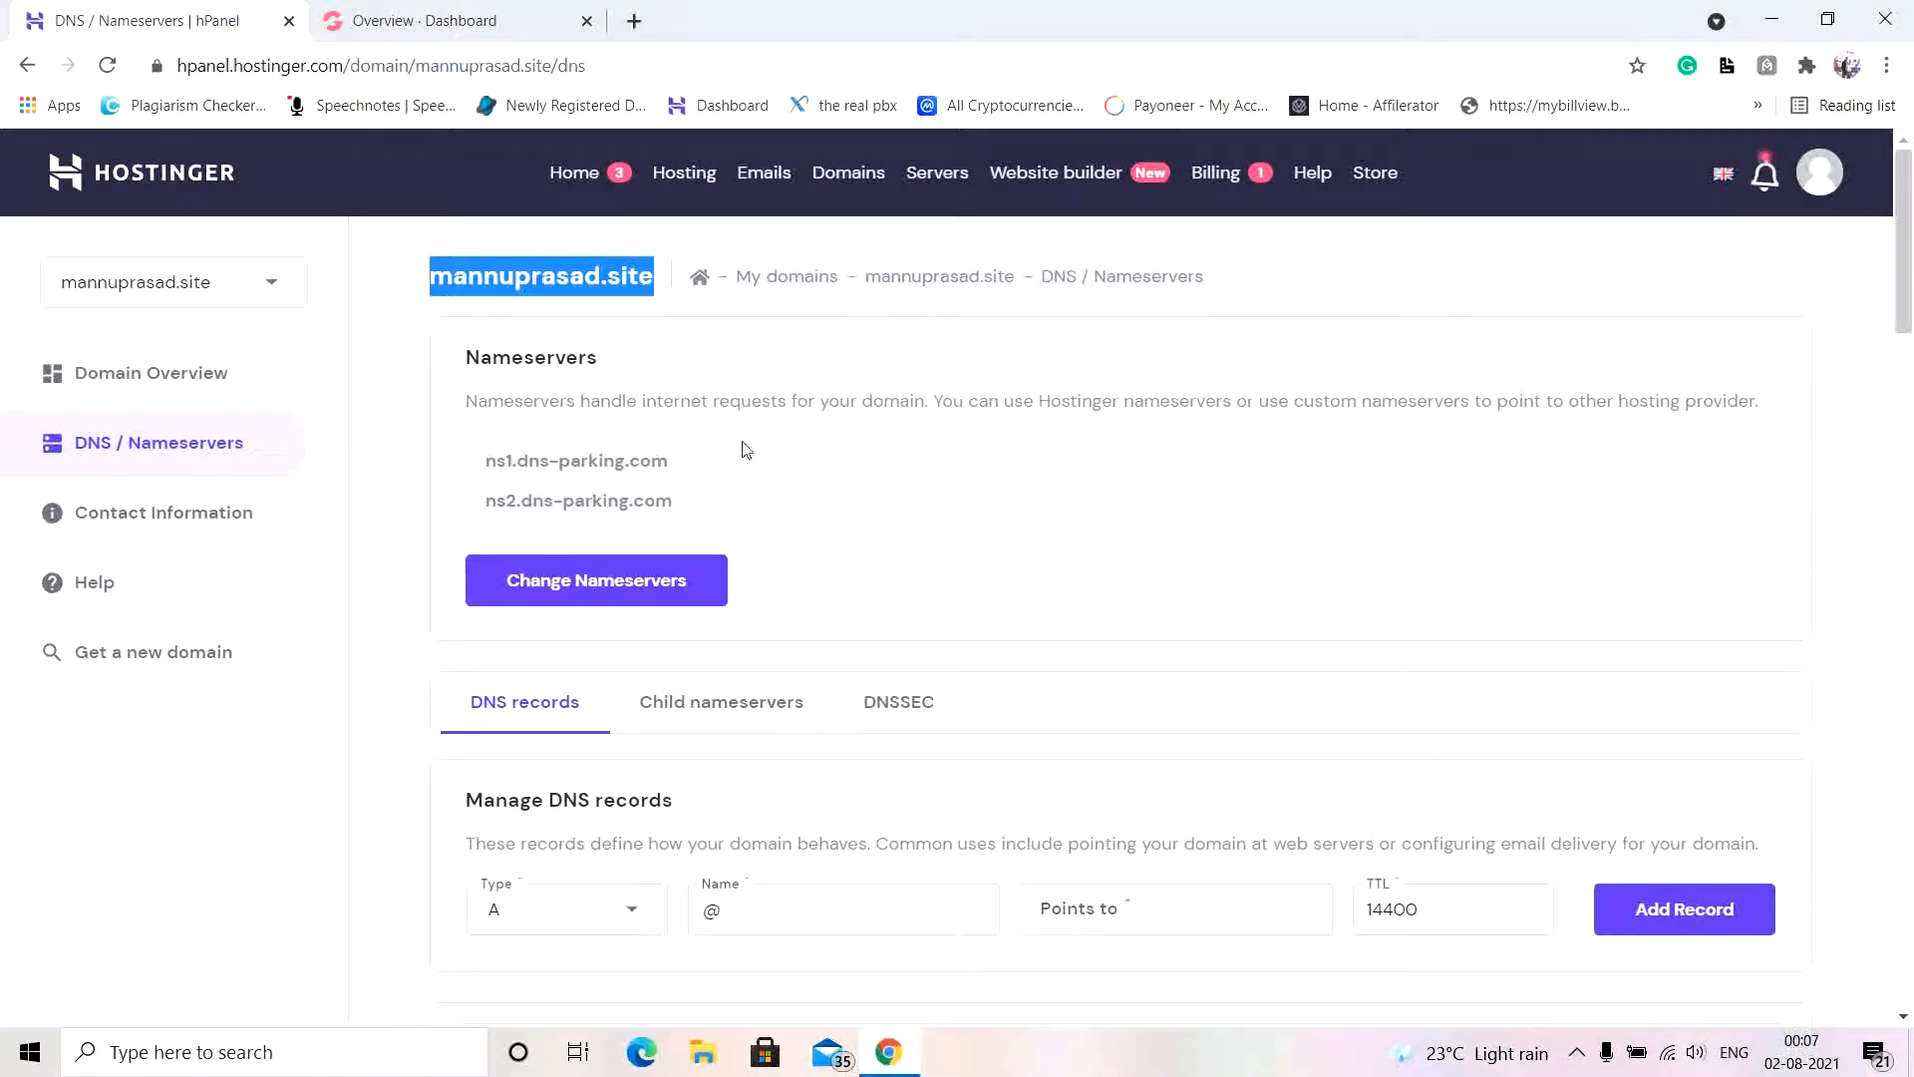
pyautogui.click(805, 463)
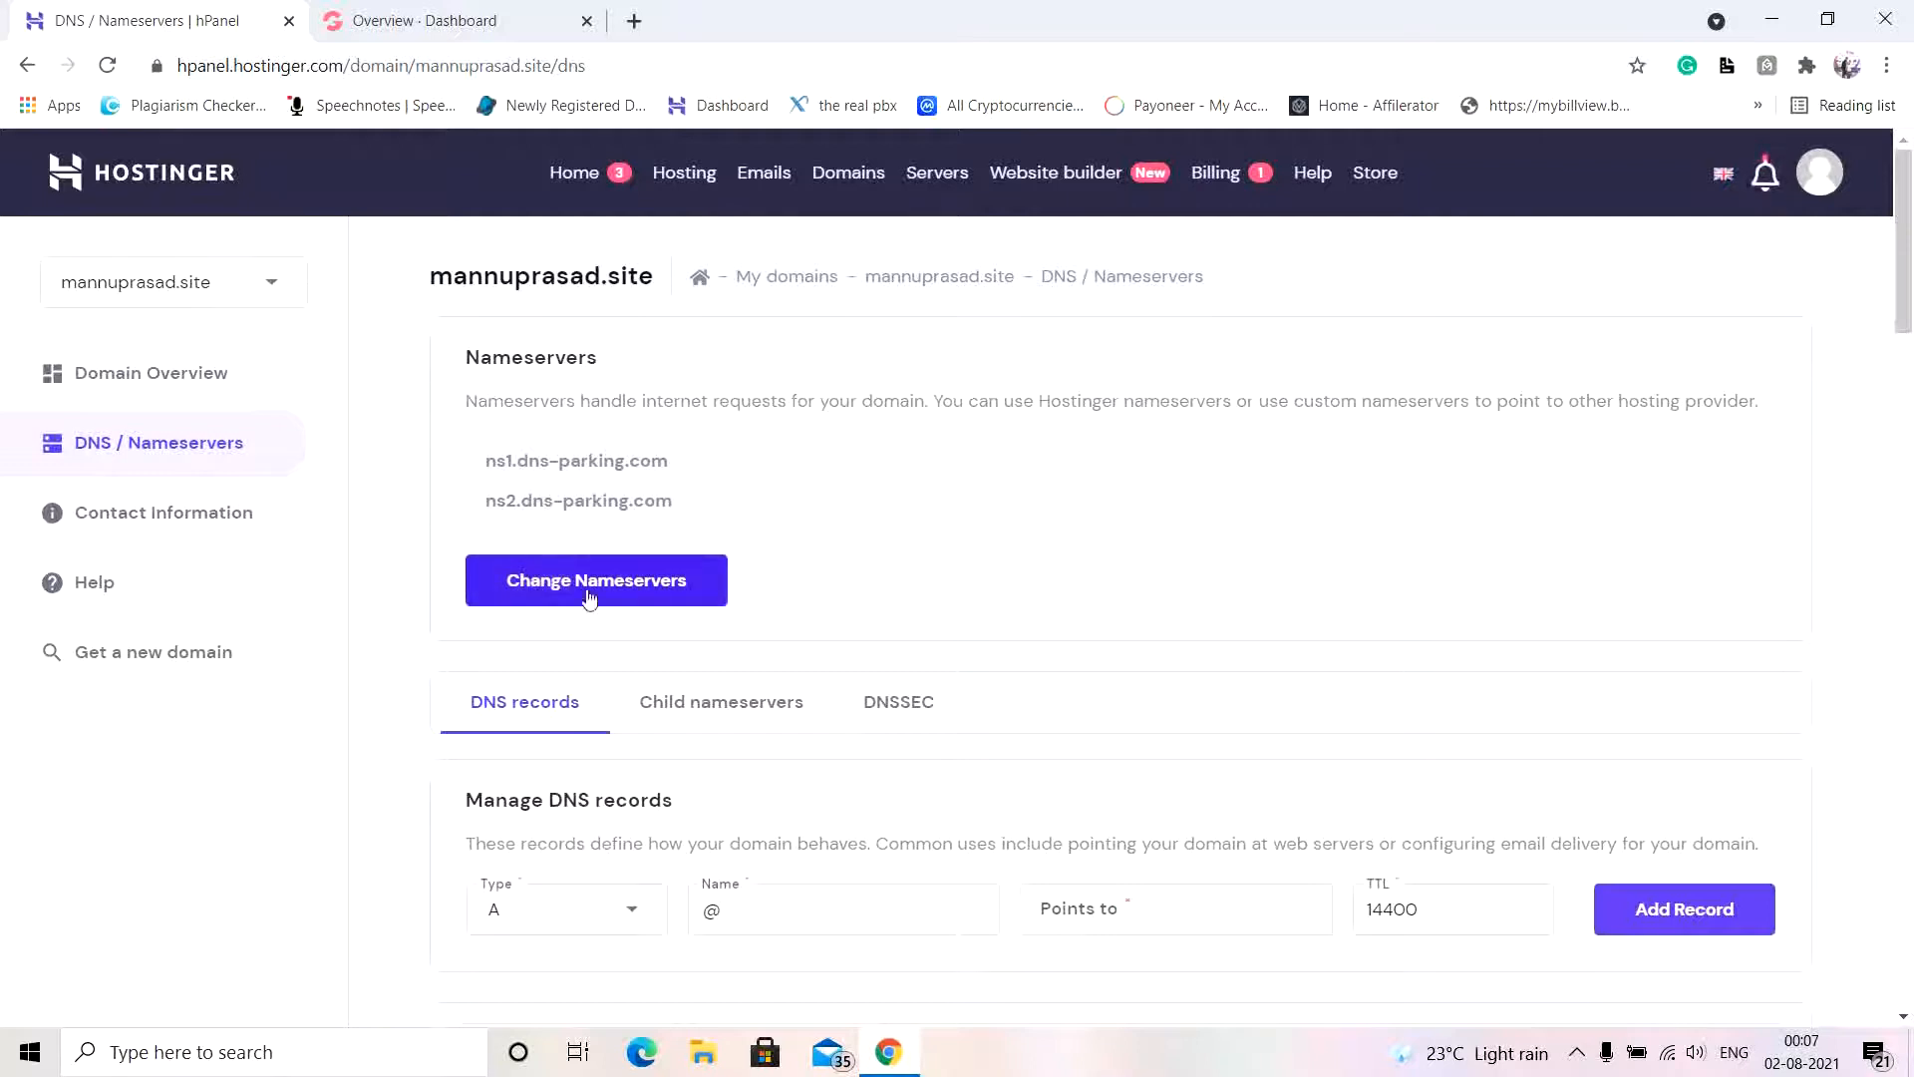
# Step: Switch the domain to custom nameservers and clear the first two nameserver entries
pyautogui.click(555, 597)
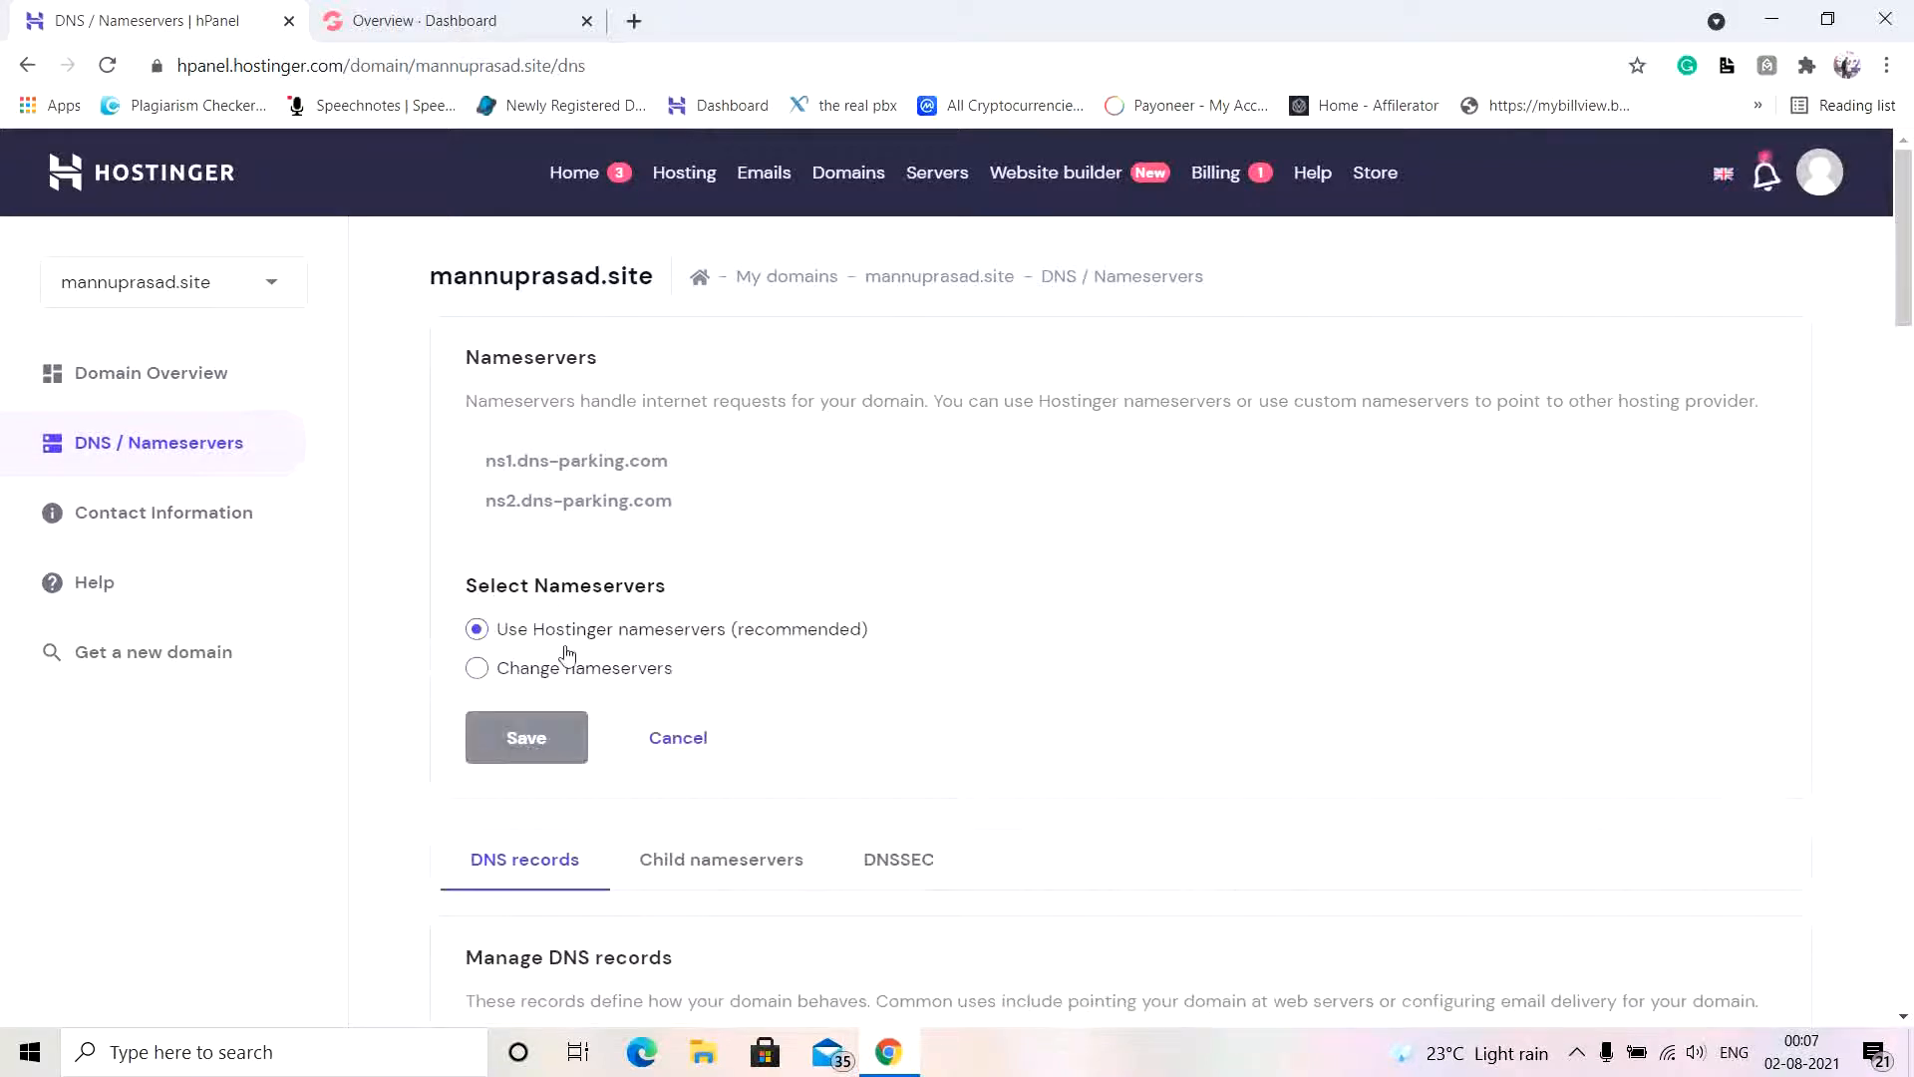
pyautogui.click(476, 670)
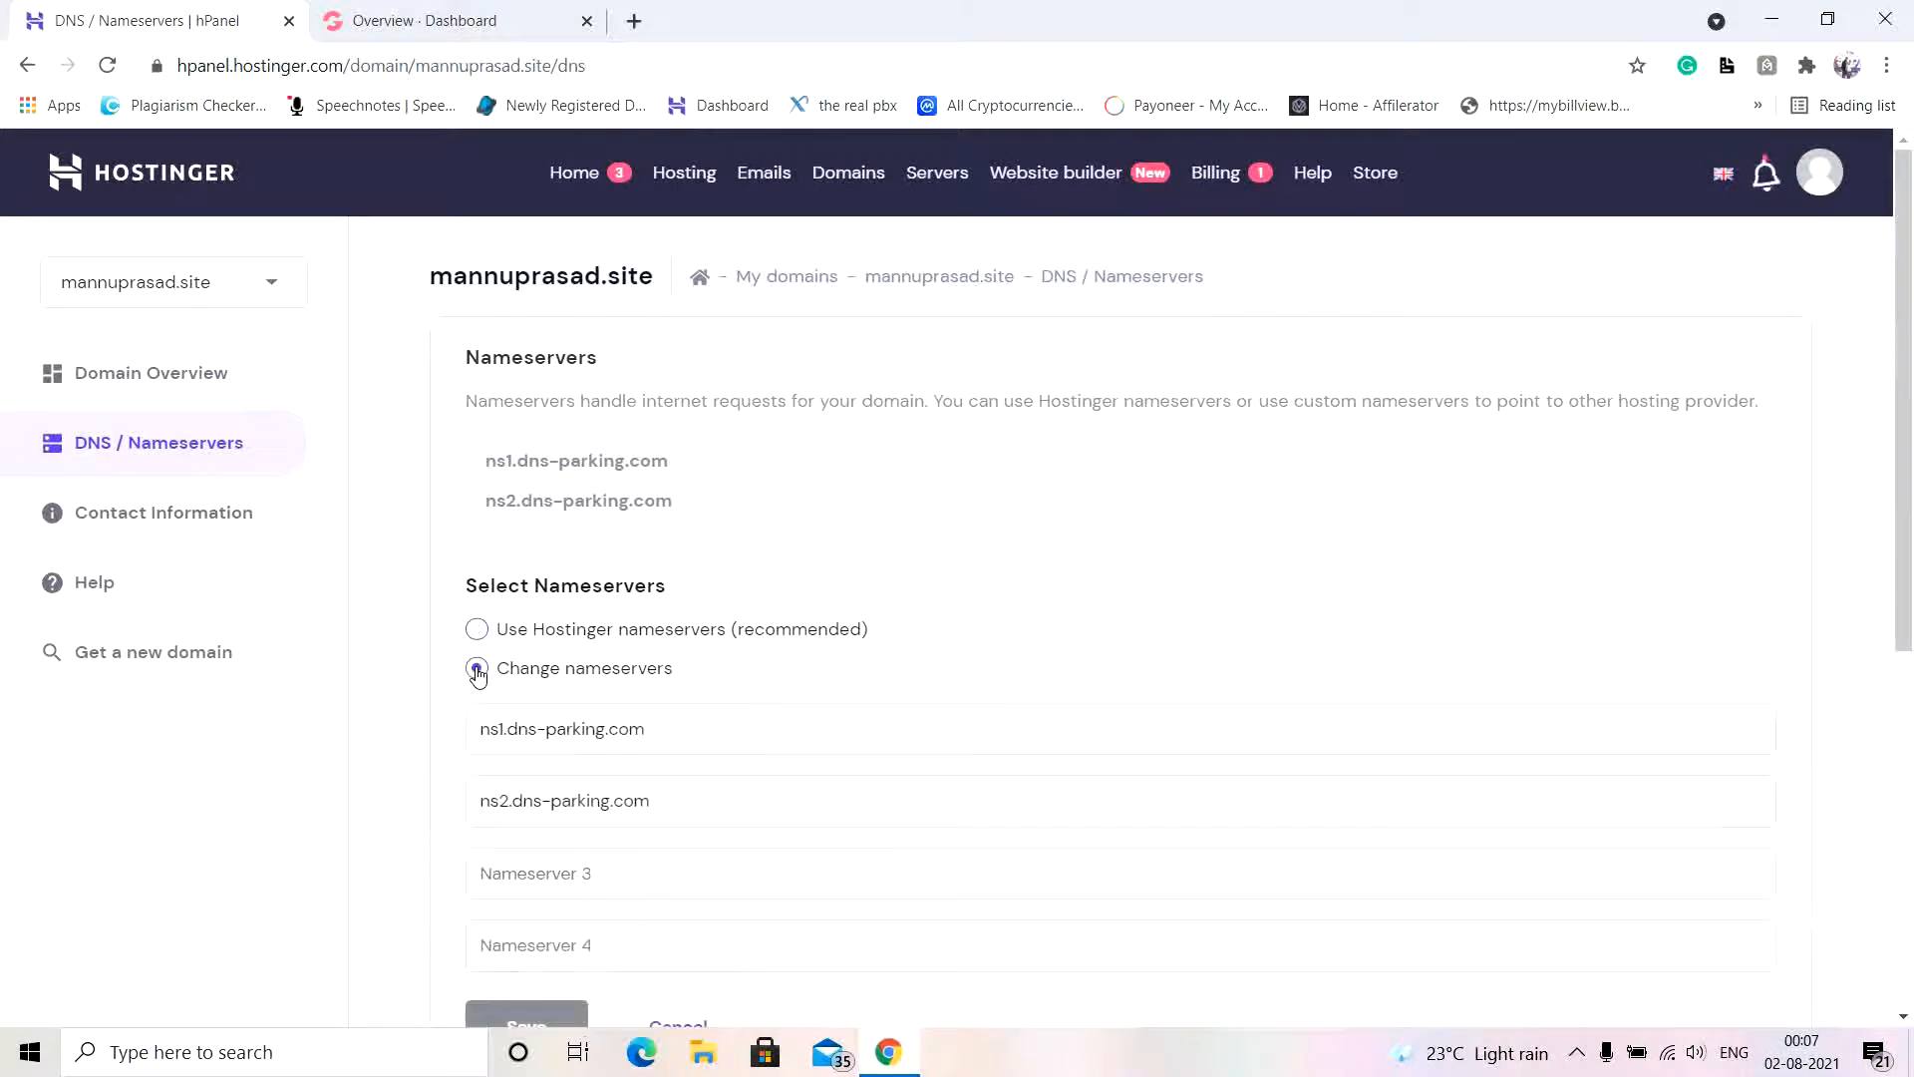
pyautogui.scroll(-2, 953, 641)
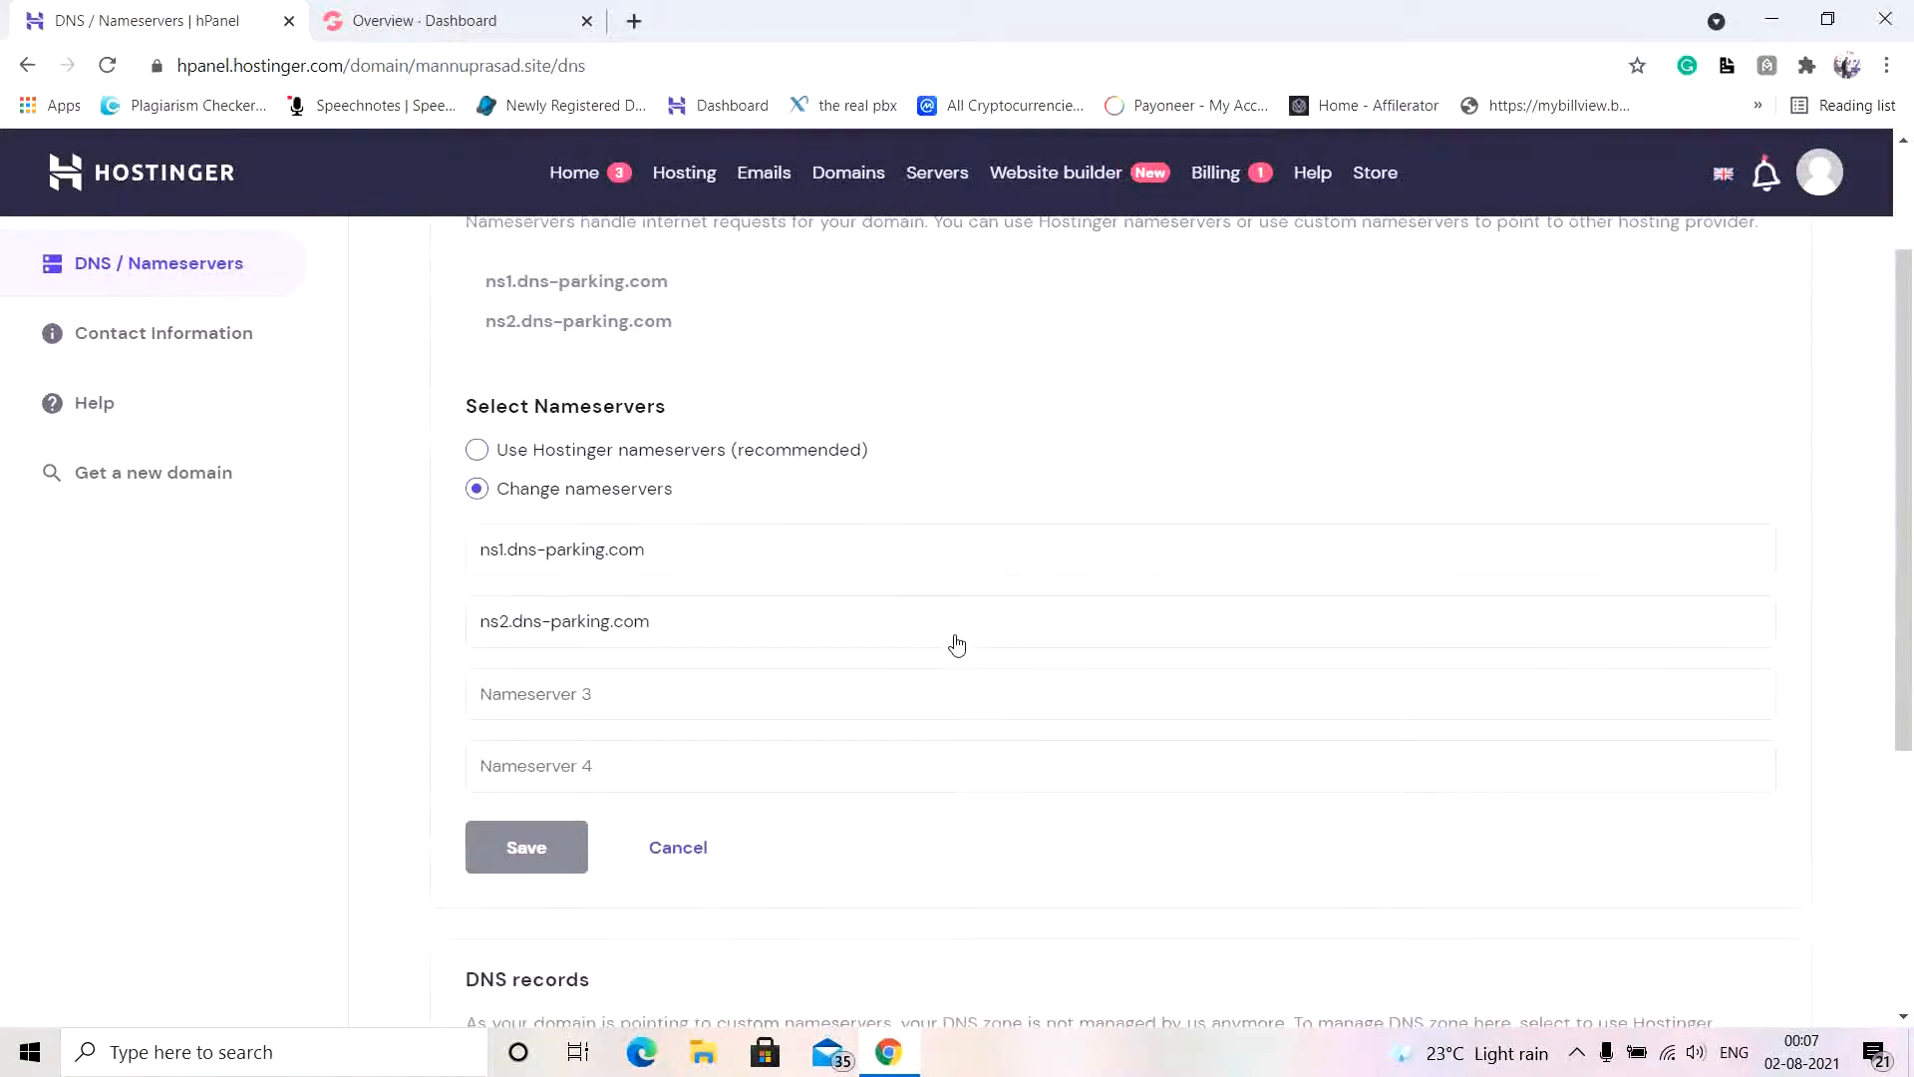
pyautogui.click(797, 564)
pyautogui.press('BackSpace')
pyautogui.press('BackSpace')
pyautogui.press('BackSpace')
pyautogui.press('BackSpace')
pyautogui.press('BackSpace')
pyautogui.press('BackSpace')
pyautogui.press('BackSpace')
pyautogui.press('BackSpace')
pyautogui.press('BackSpace')
pyautogui.press('BackSpace')
pyautogui.press('BackSpace')
pyautogui.press('BackSpace')
pyautogui.press('BackSpace')
pyautogui.press('BackSpace')
pyautogui.press('BackSpace')
pyautogui.press('BackSpace')
pyautogui.press('BackSpace')
pyautogui.press('BackSpace')
pyautogui.press('BackSpace')
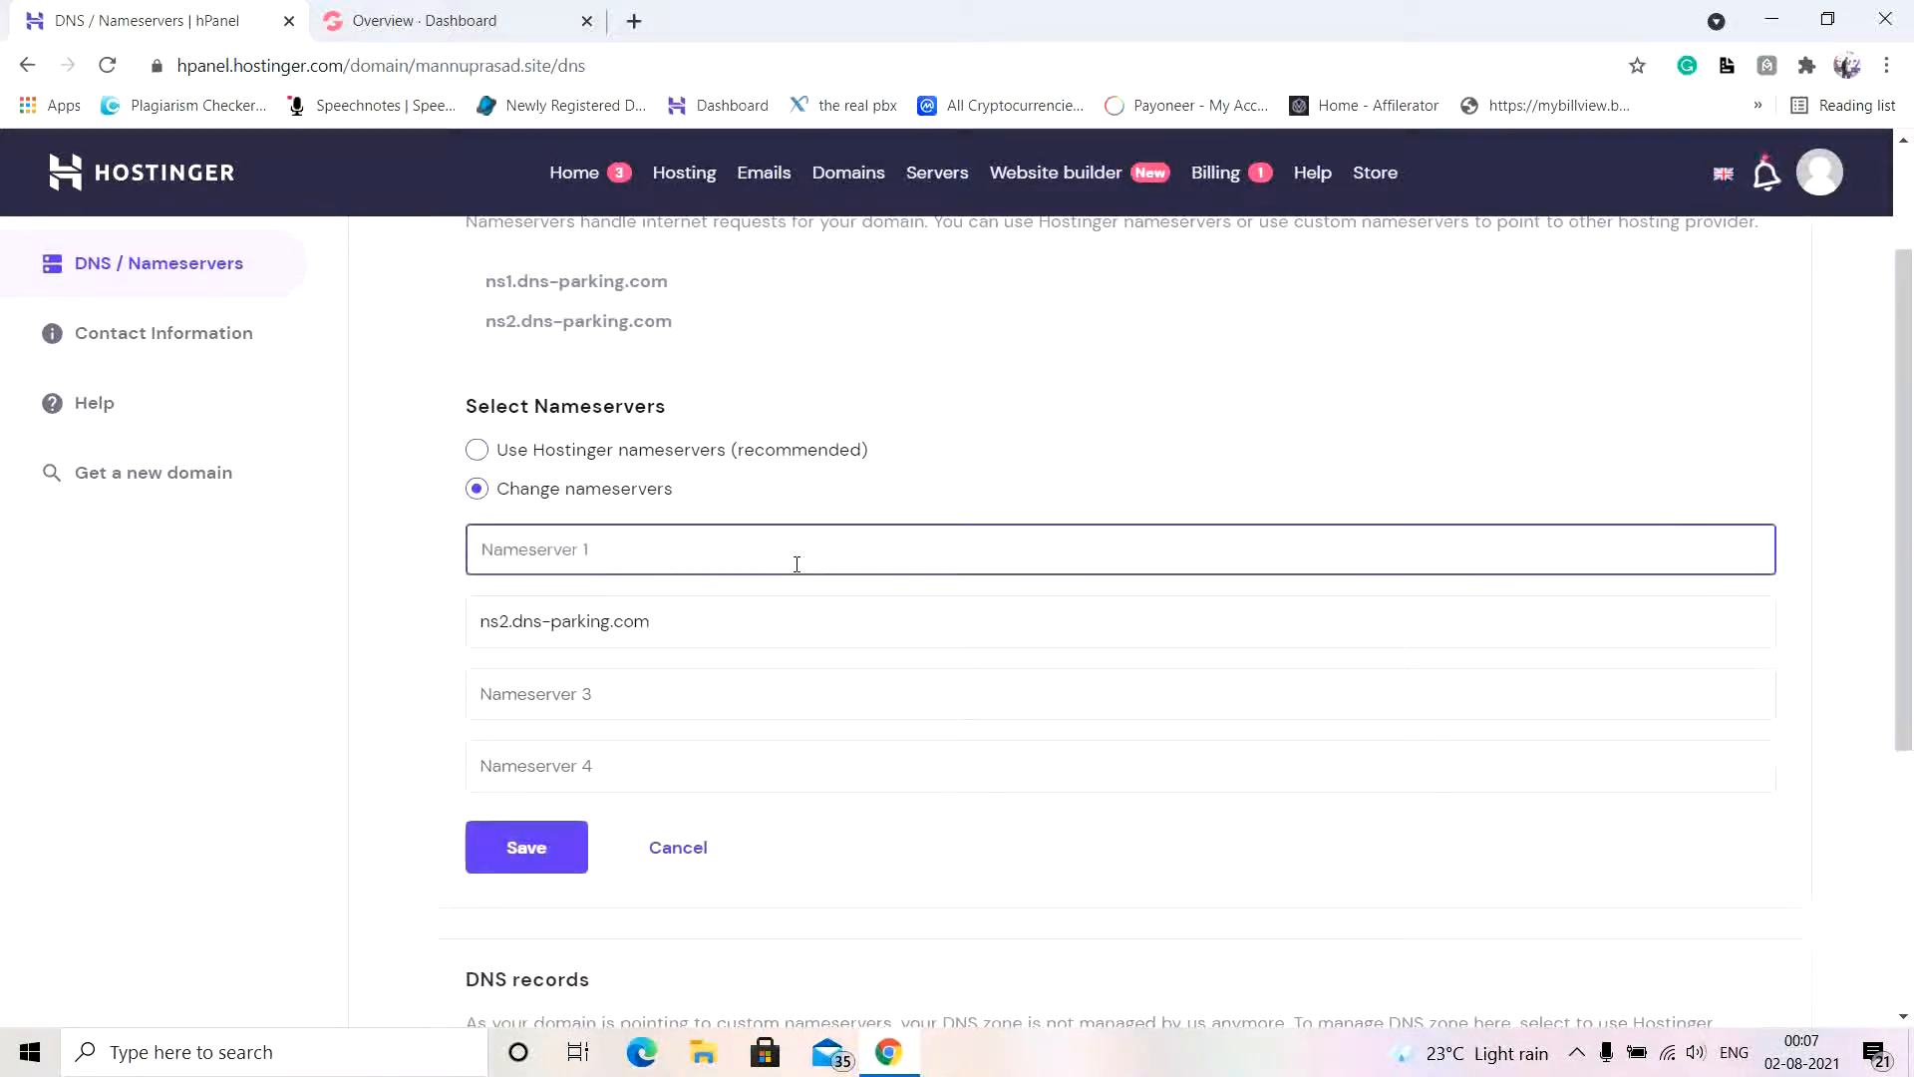
pyautogui.press('Tab')
pyautogui.press('BackSpace')
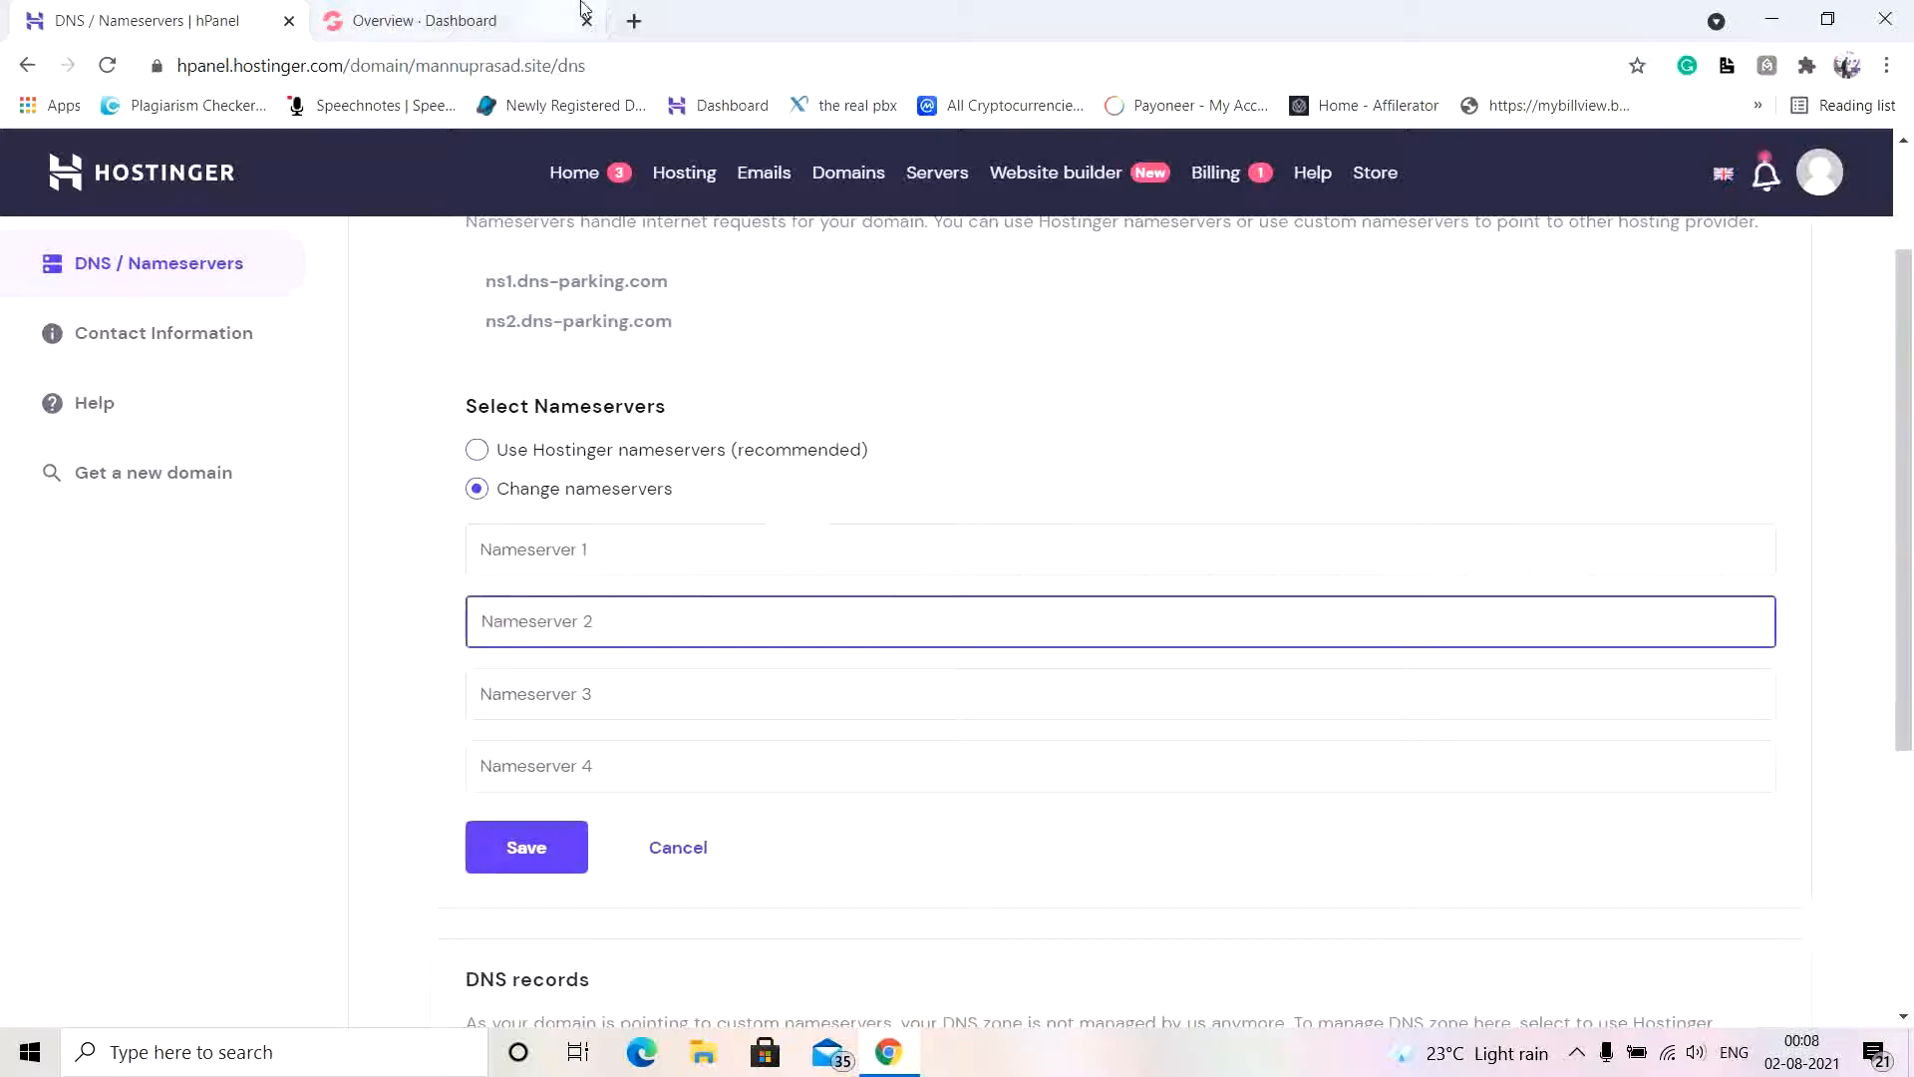
# Step: Copy the nameserver apollo.ns.cloudflare.com from Groove and enter it as Nameserver 1 in Hostinger
pyautogui.click(468, 18)
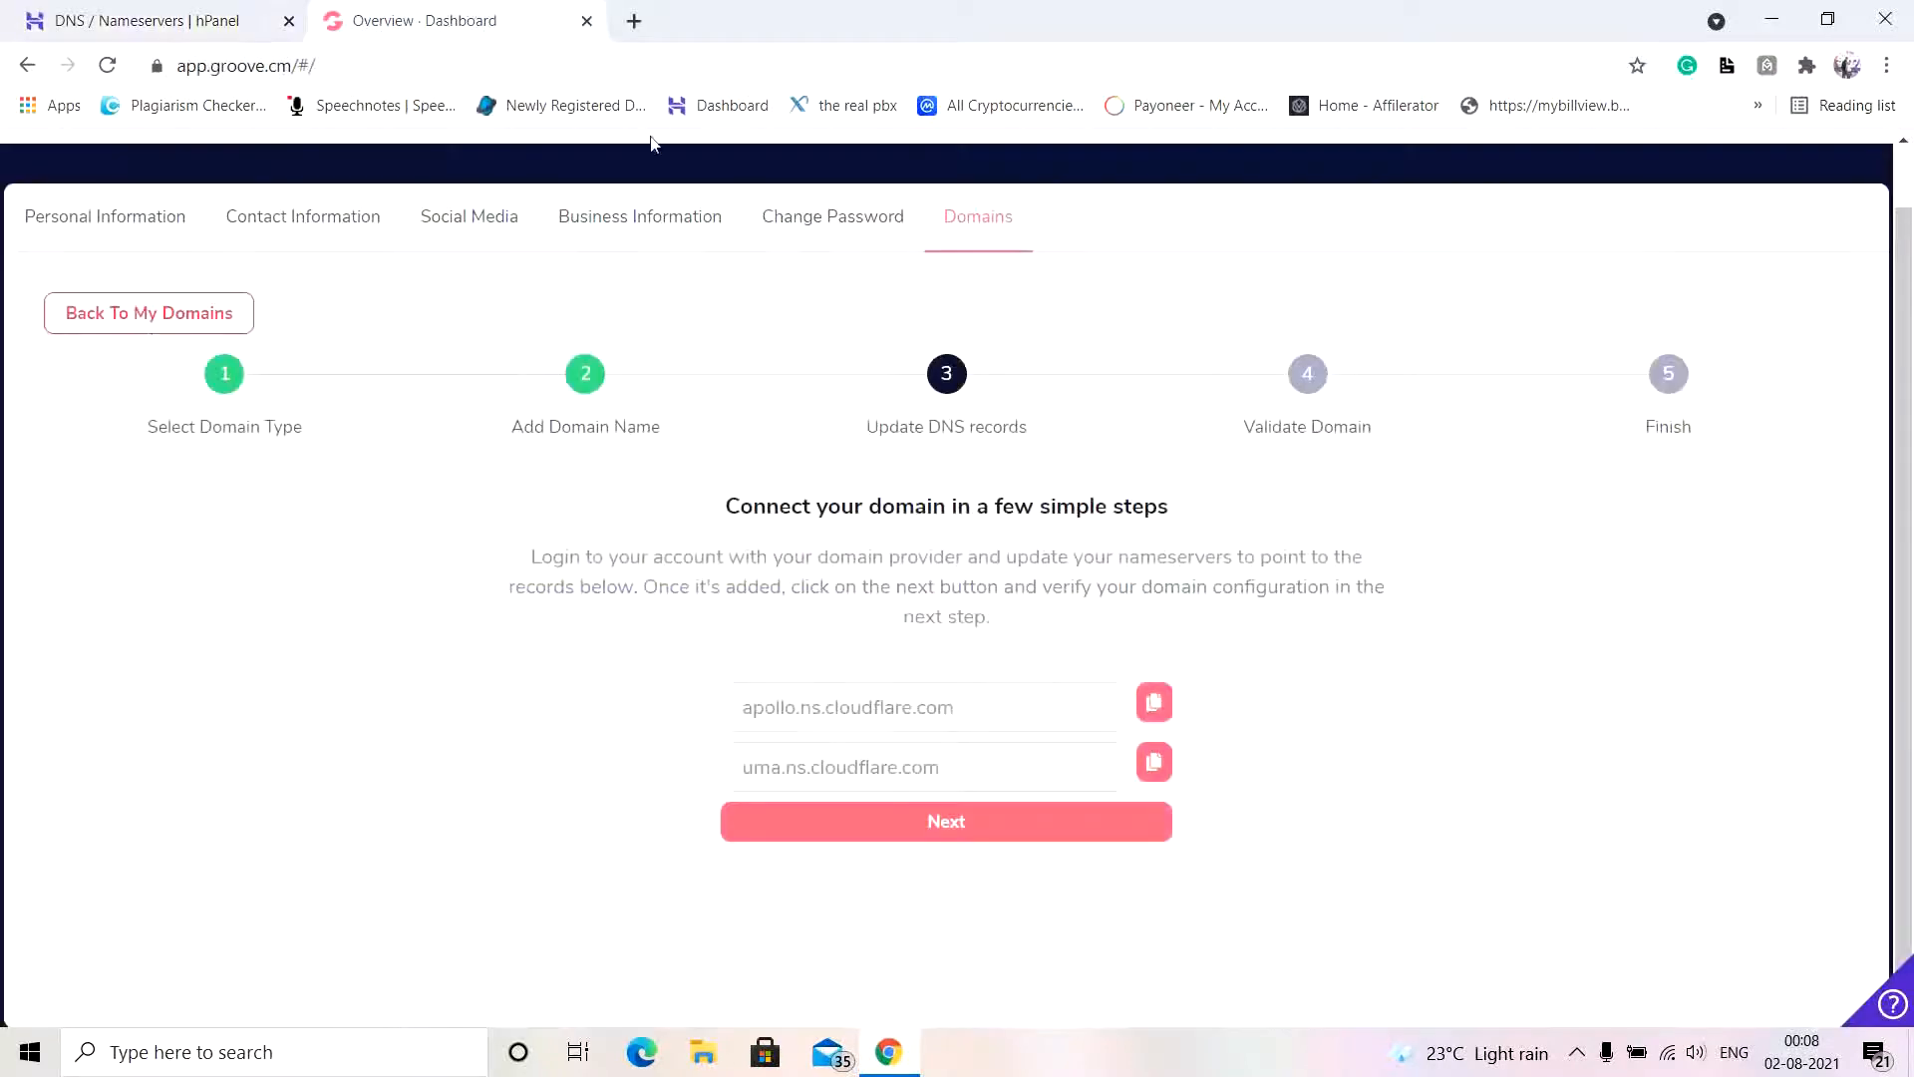
pyautogui.click(1155, 705)
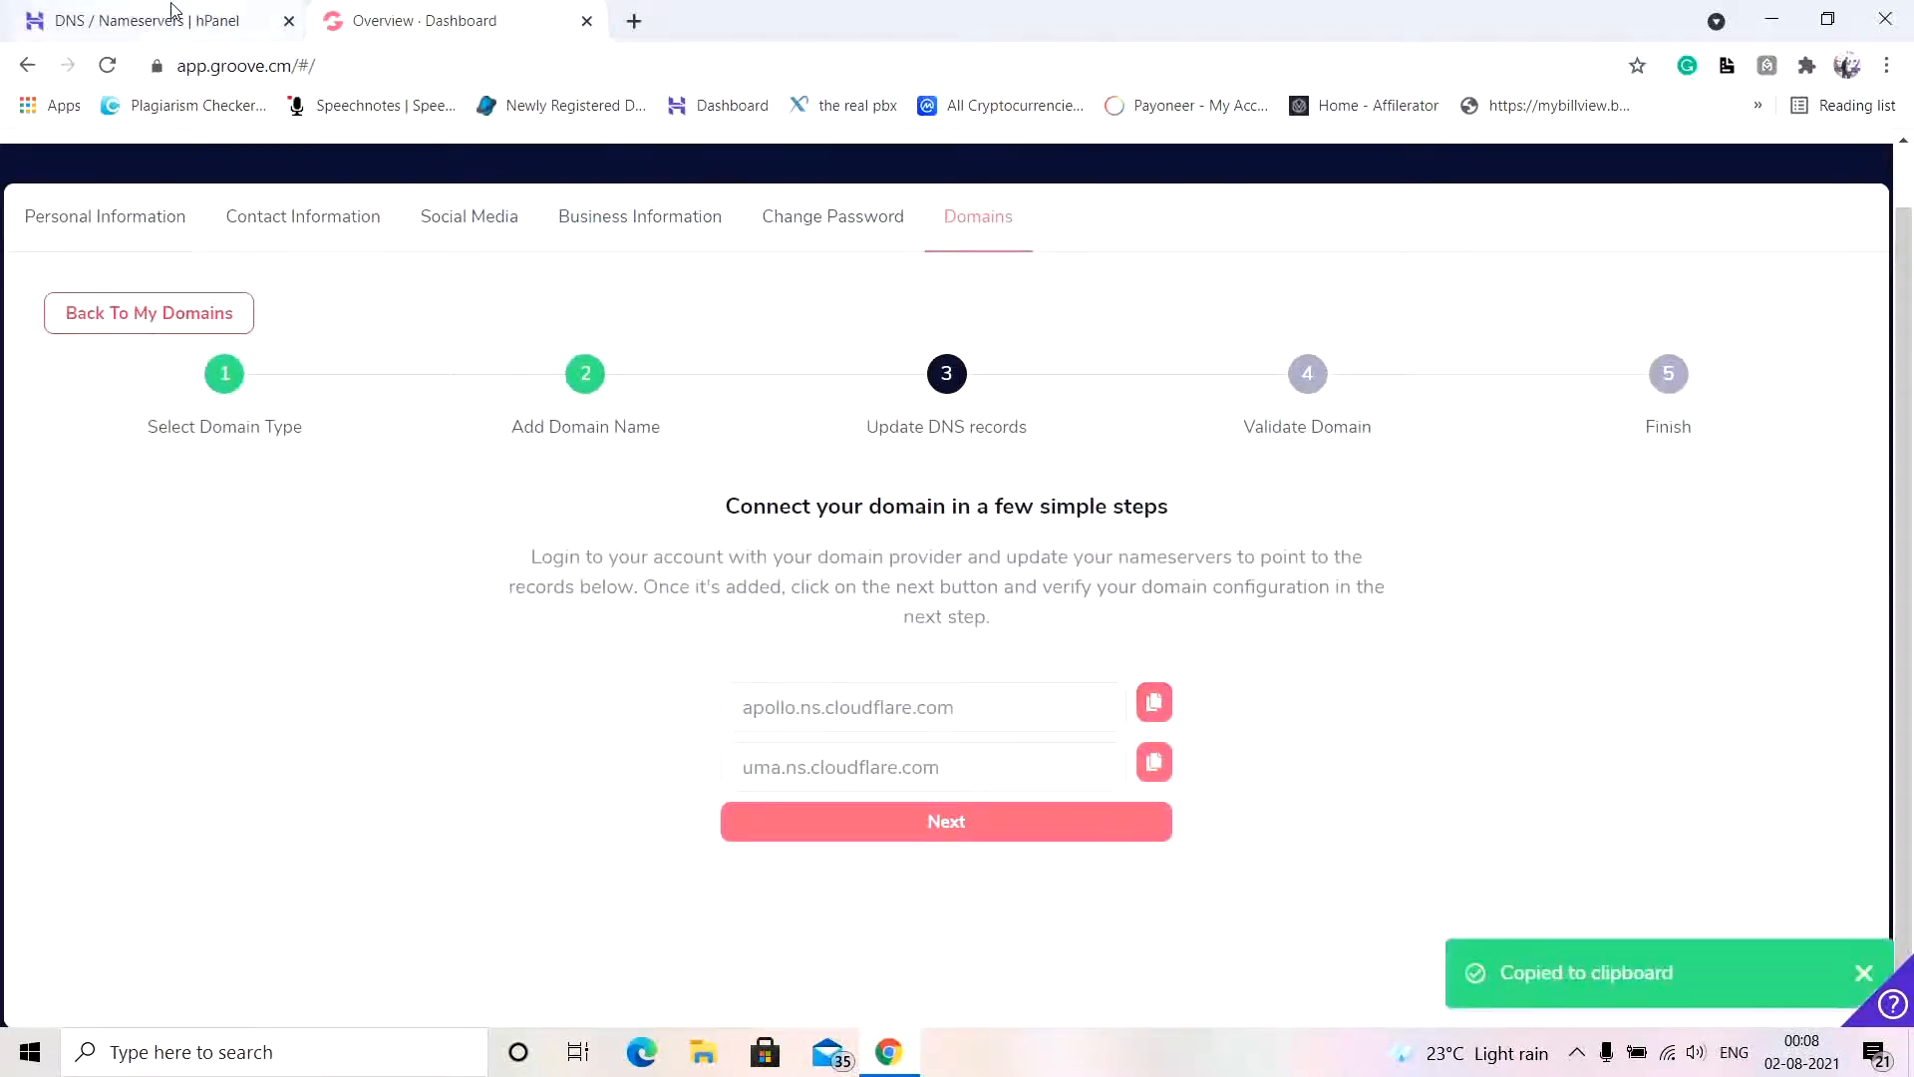
pyautogui.click(175, 18)
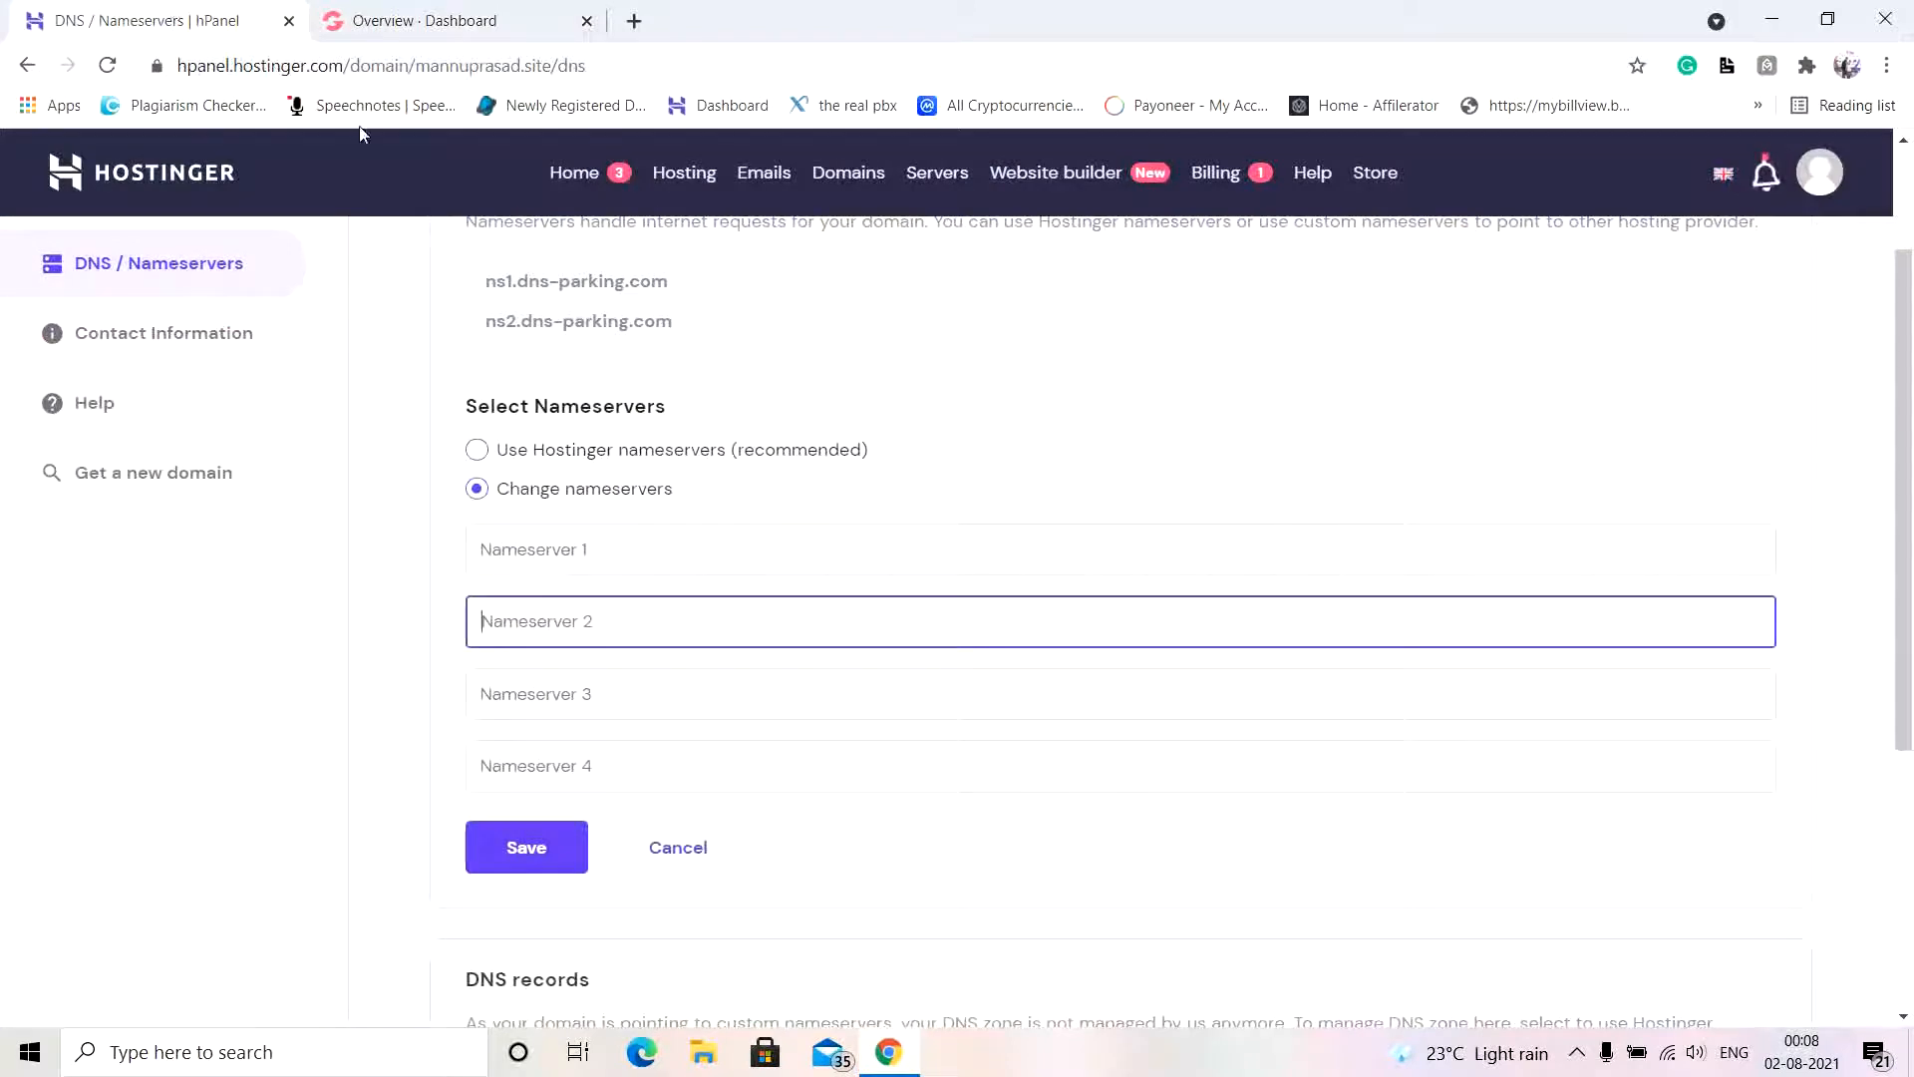
pyautogui.click(627, 552)
pyautogui.hotkey('ctrl', 'v')
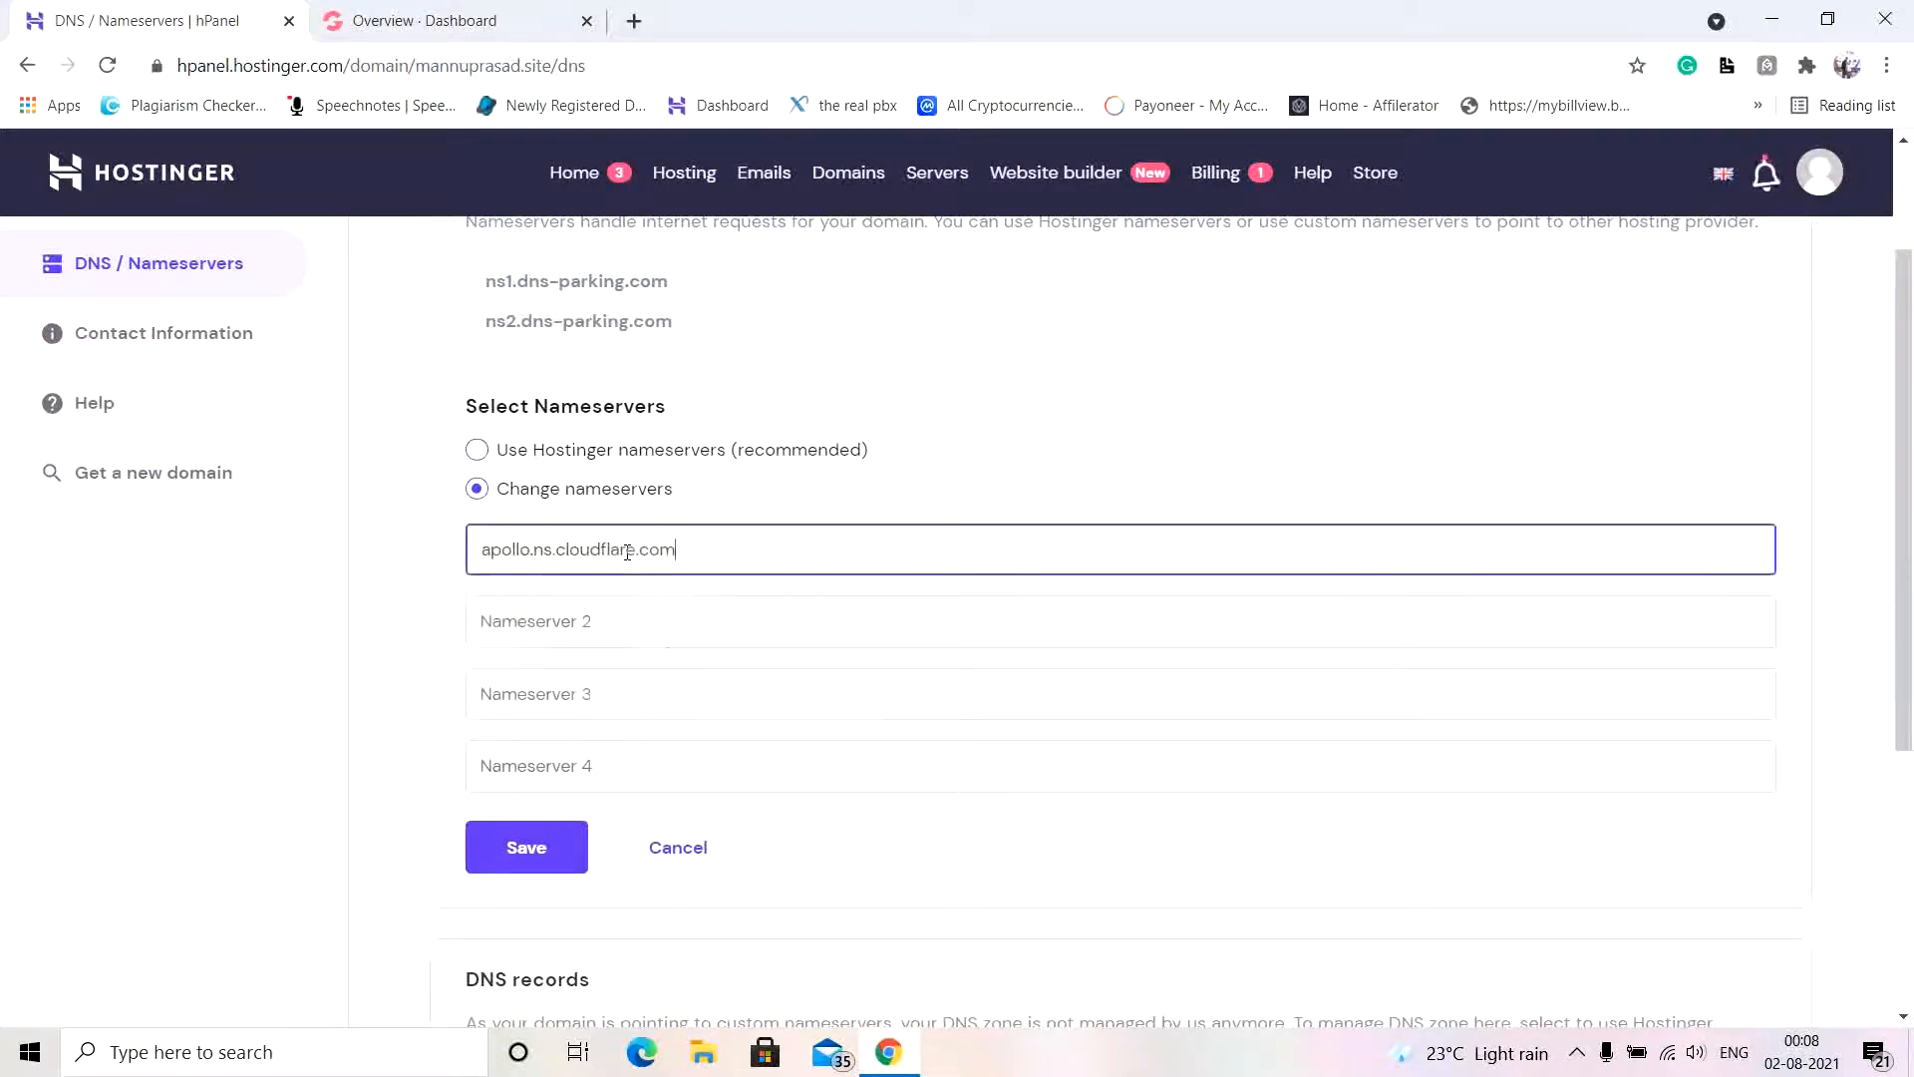
# Step: Copy uma.ns.cloudflare.com from Groove into Hostinger as Nameserver 2 and save the nameserver change
pyautogui.click(444, 14)
pyautogui.click(1154, 762)
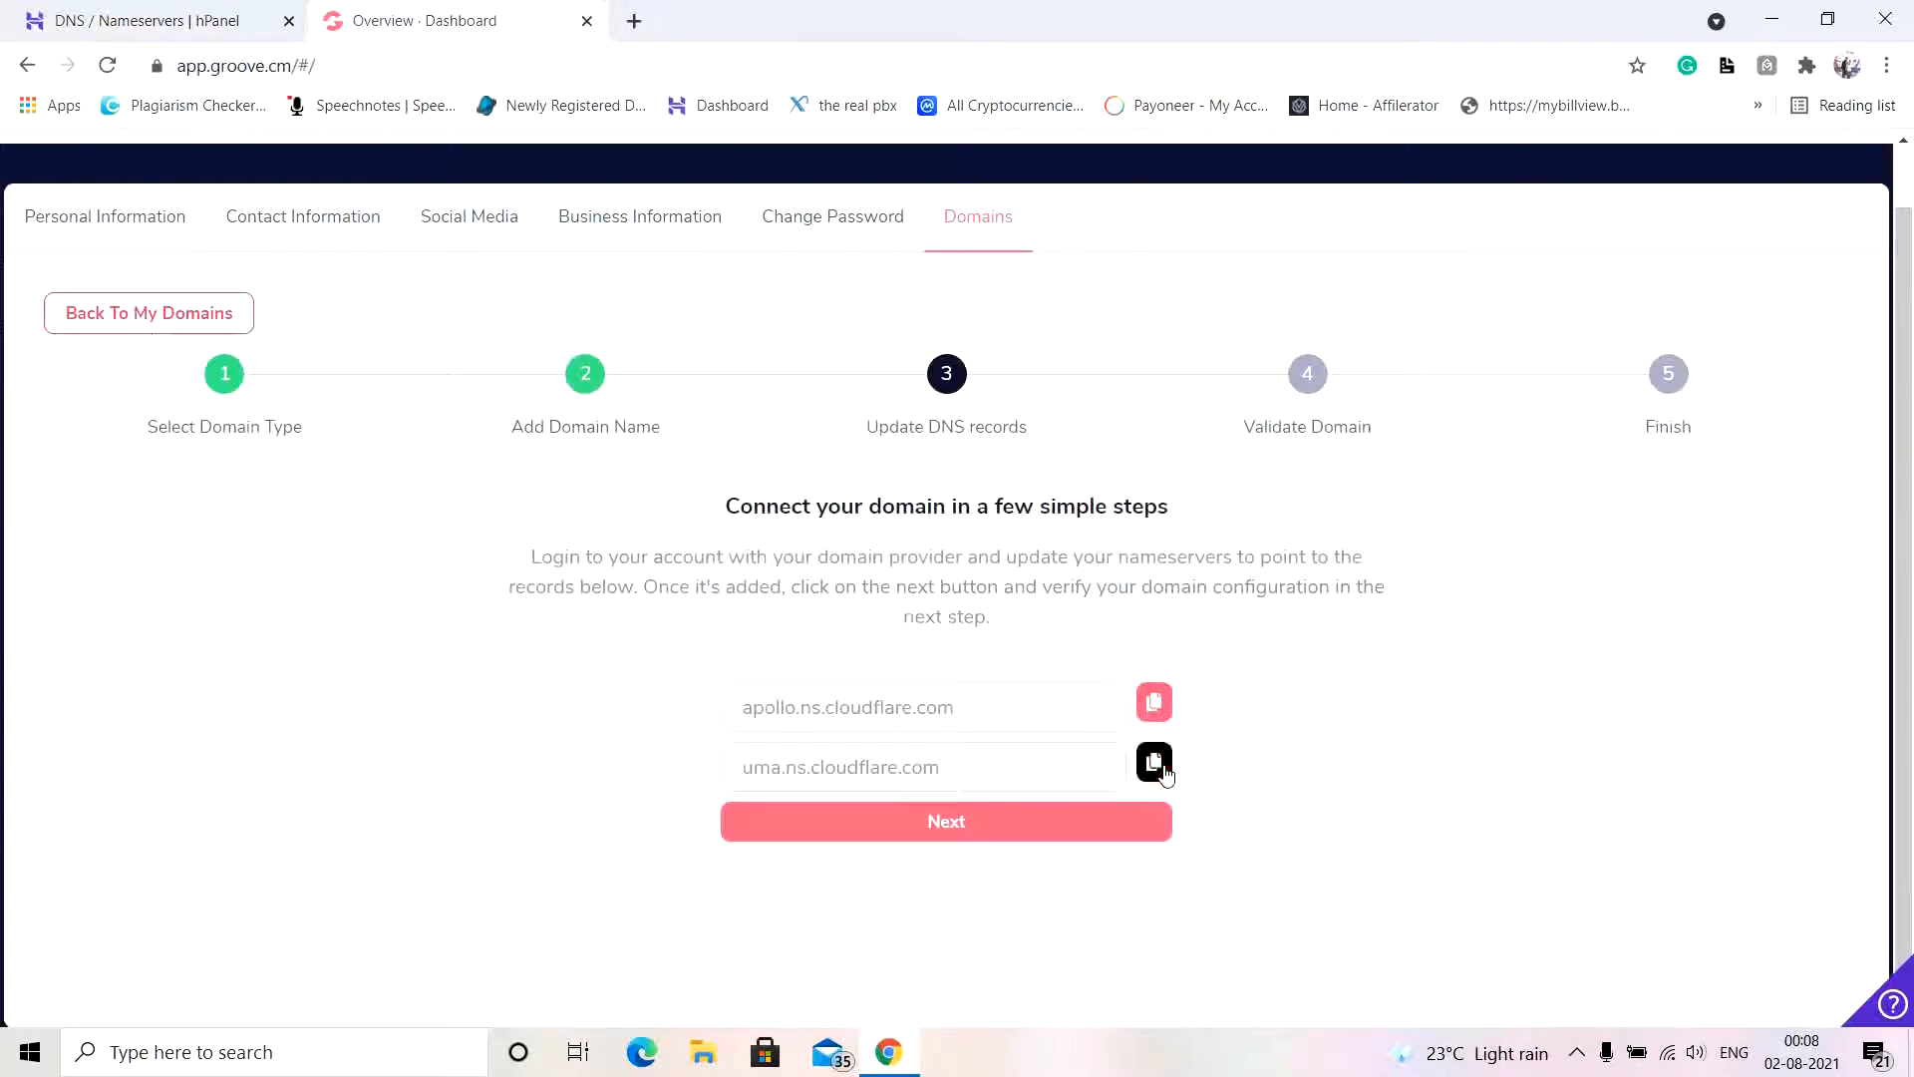
pyautogui.click(183, 12)
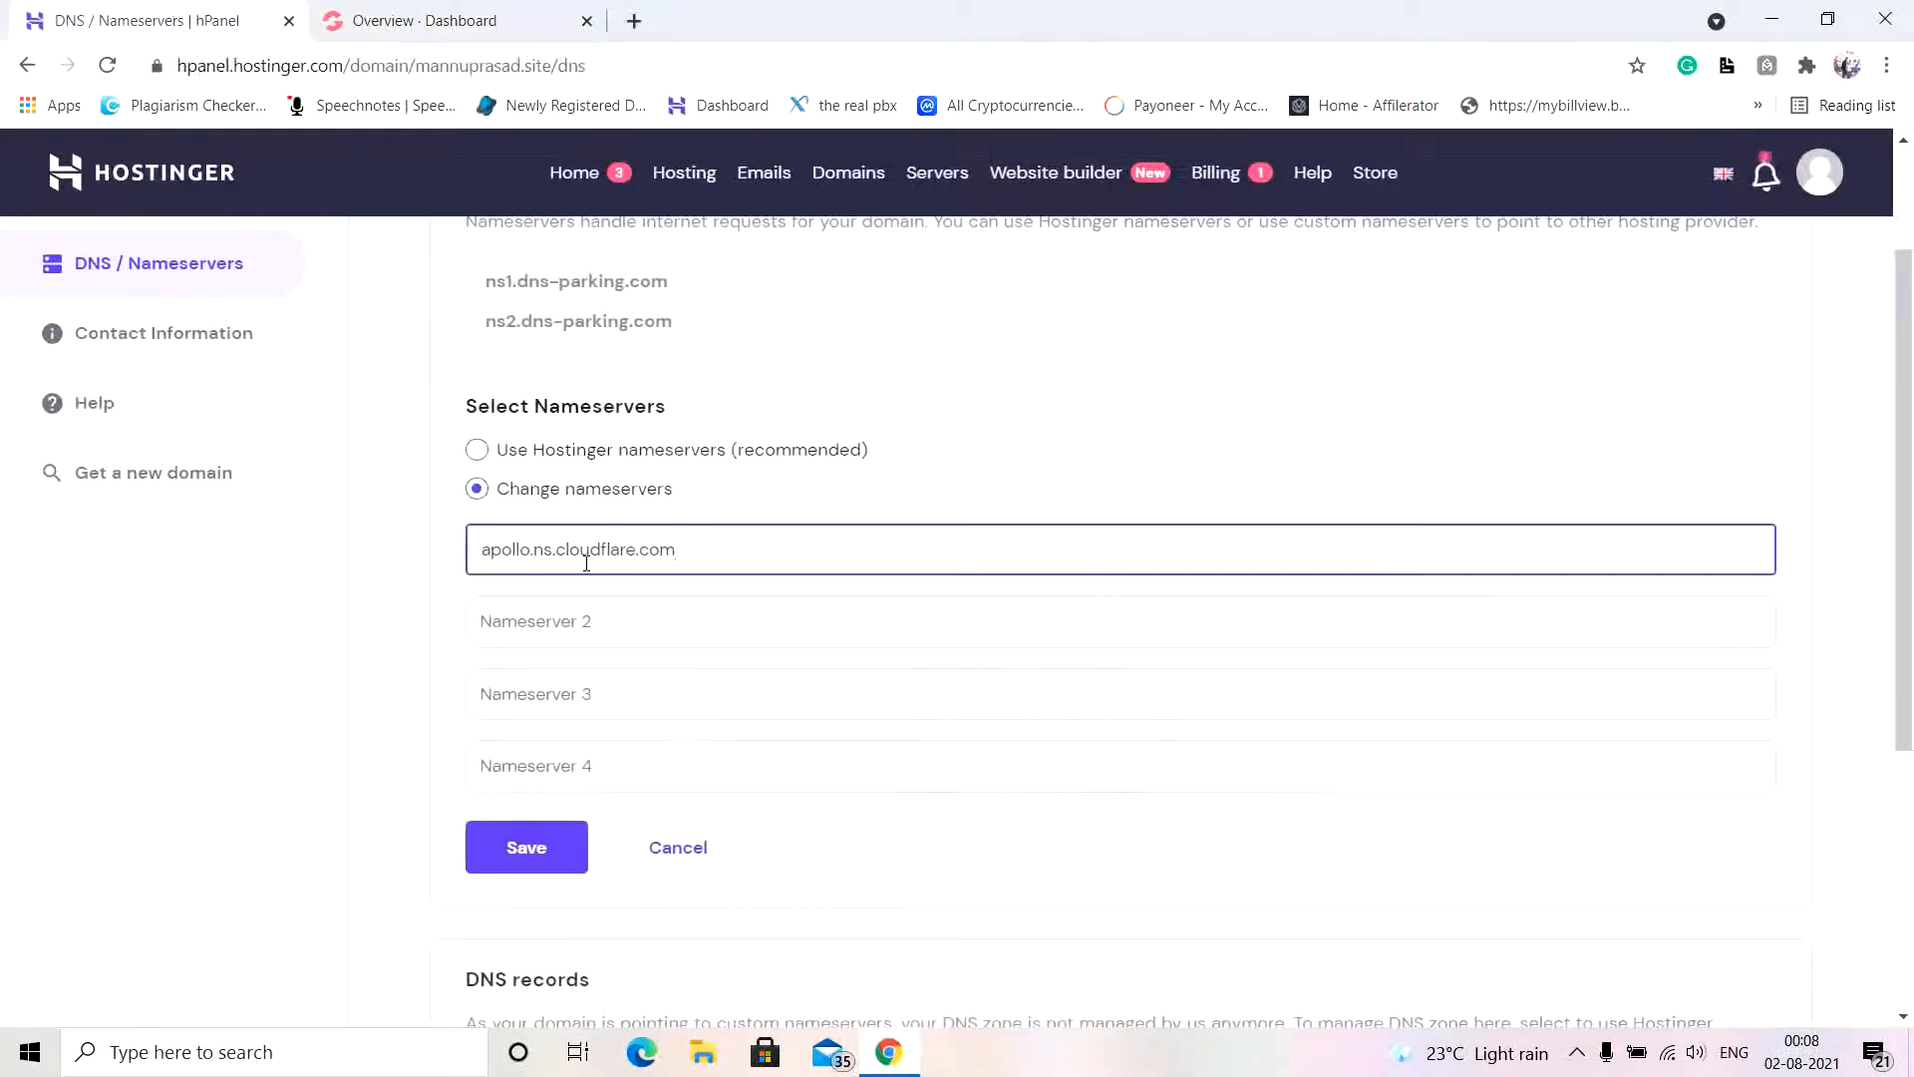
pyautogui.click(620, 628)
pyautogui.hotkey('ctrl', 'v')
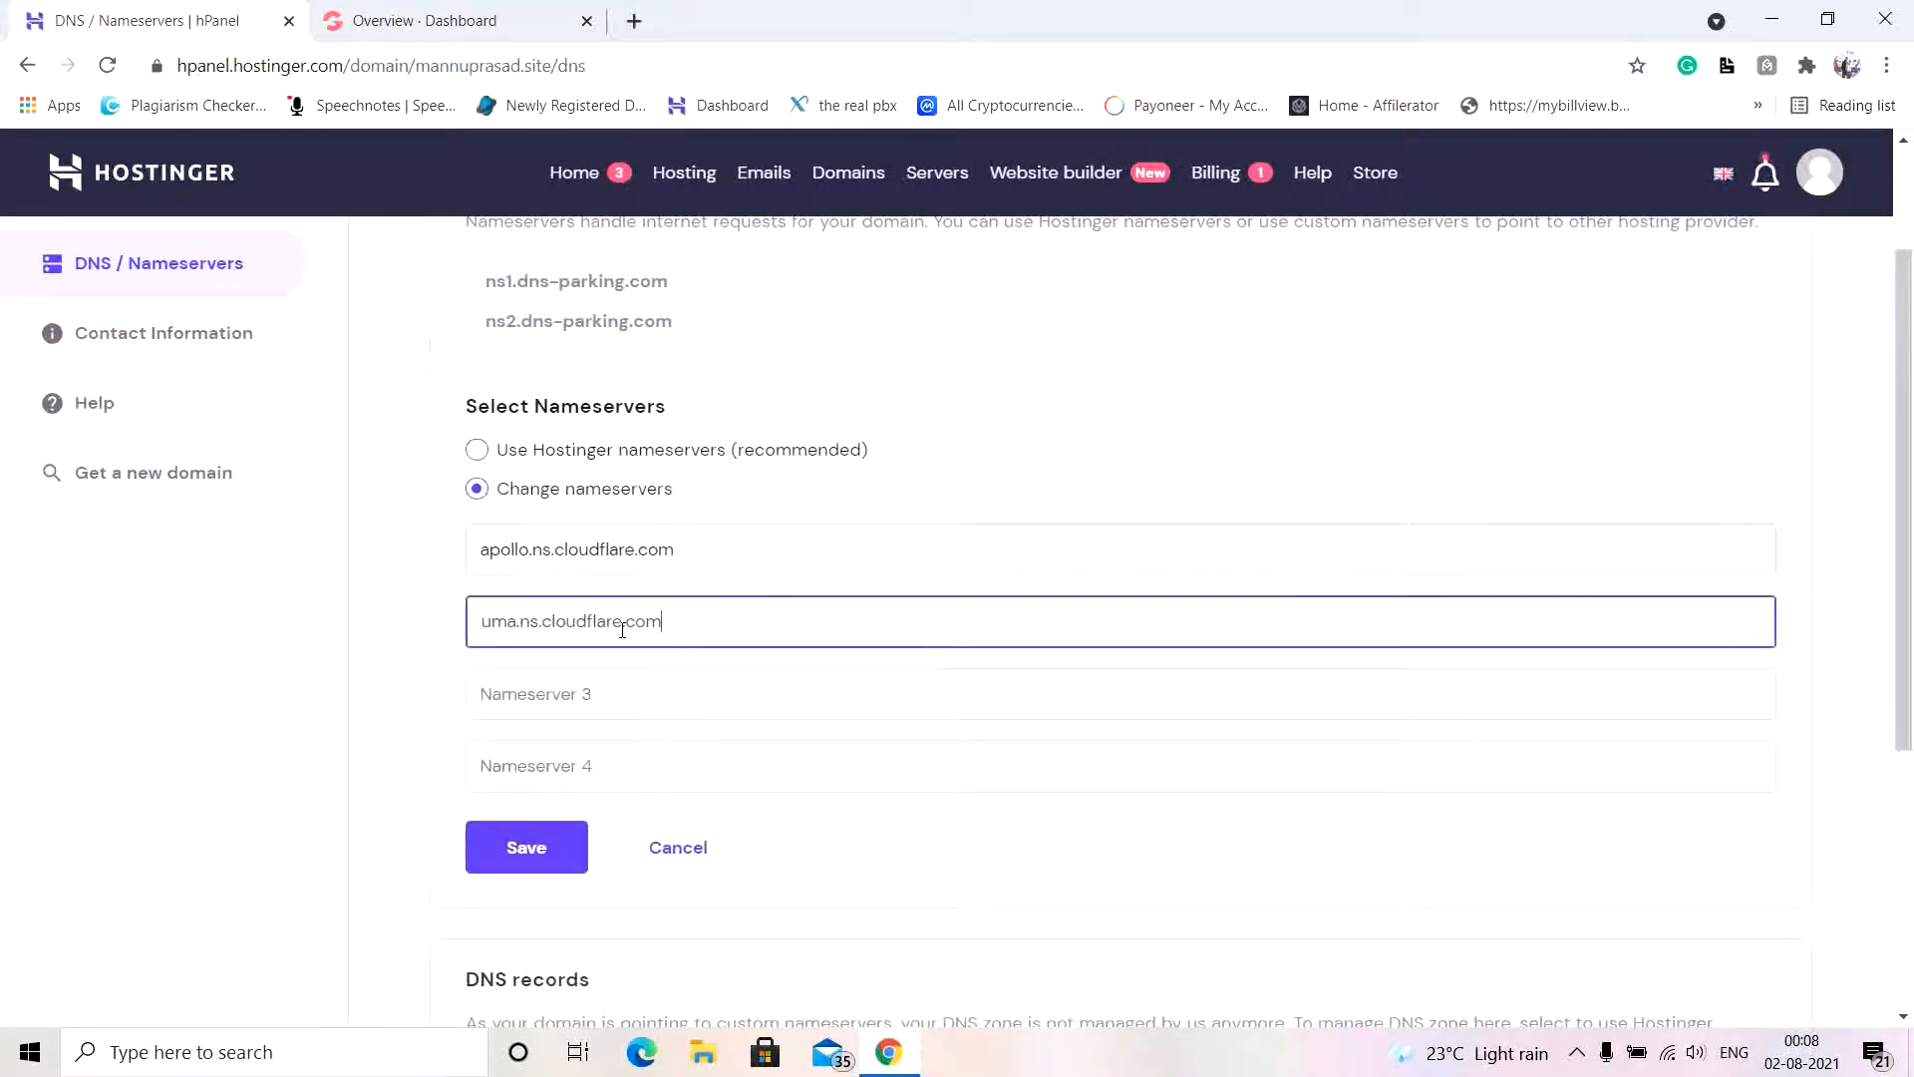
pyautogui.click(523, 863)
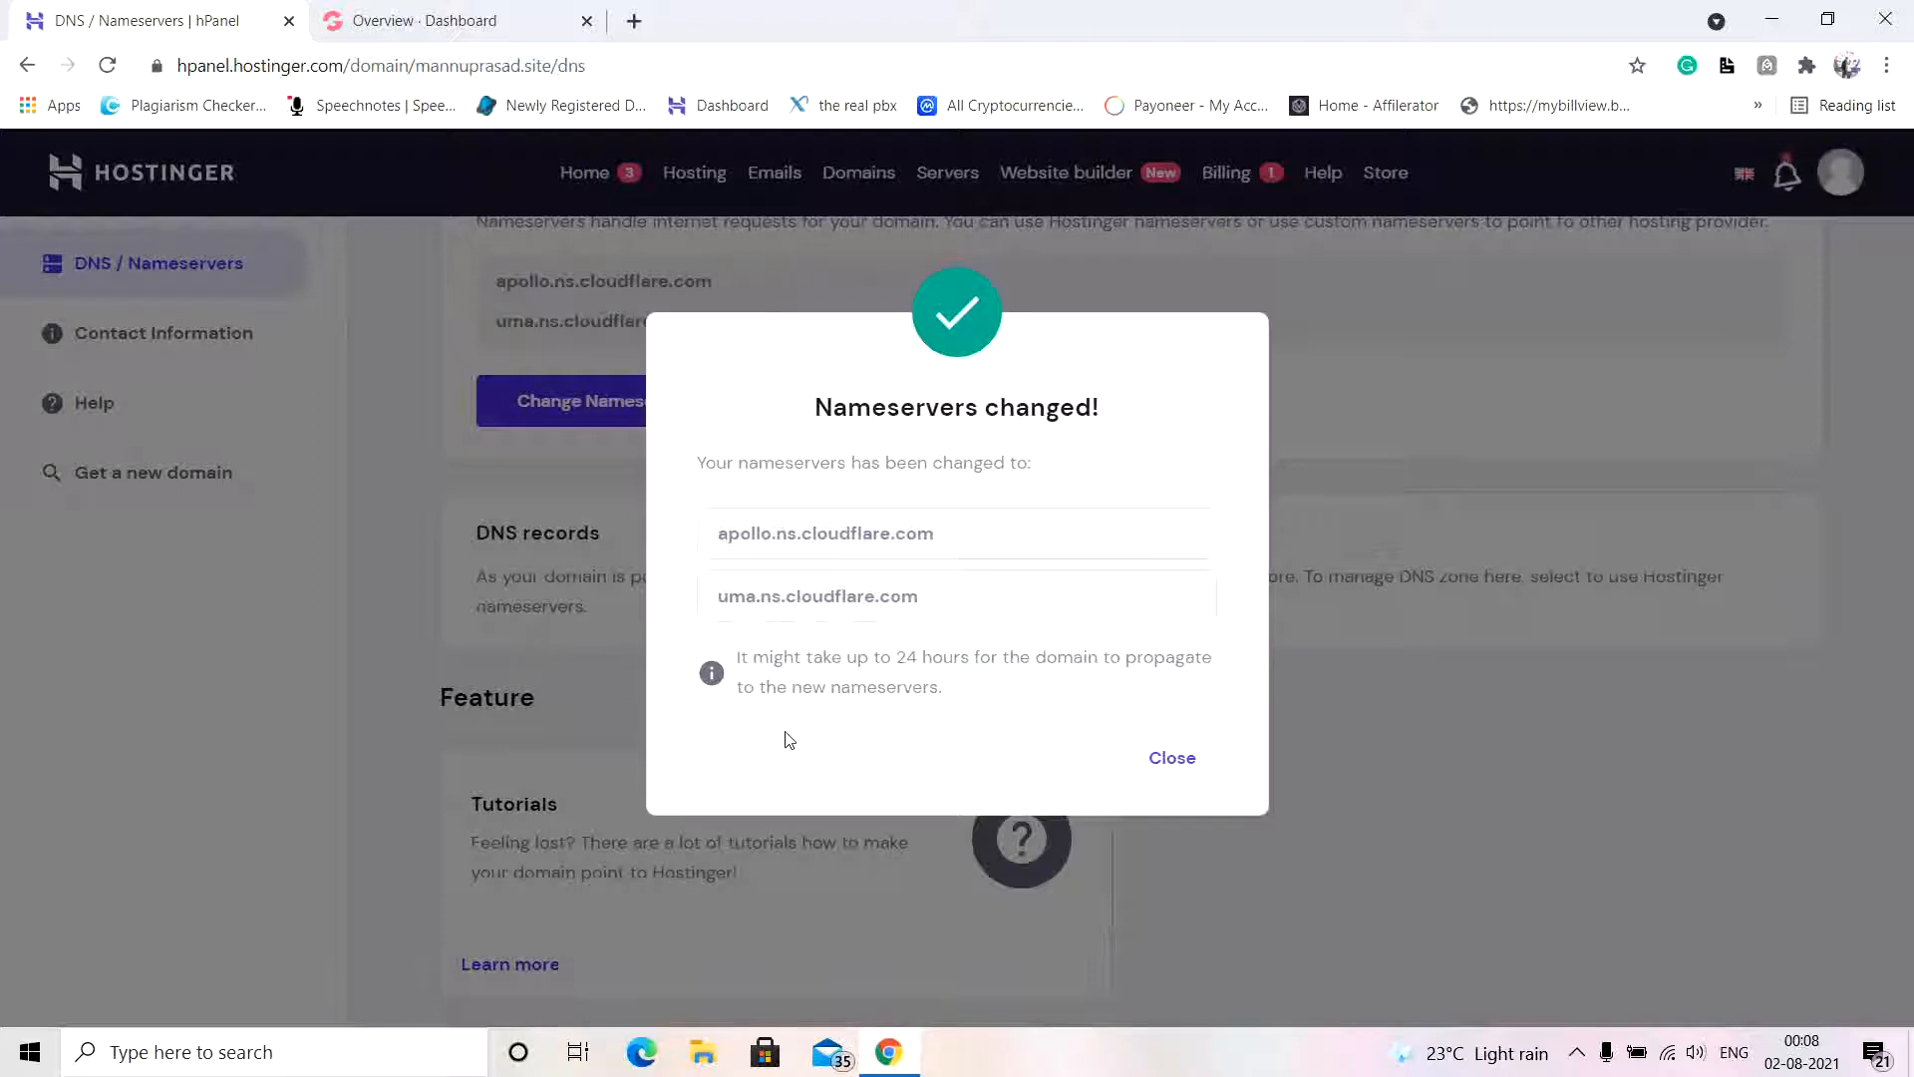
pyautogui.click(1172, 761)
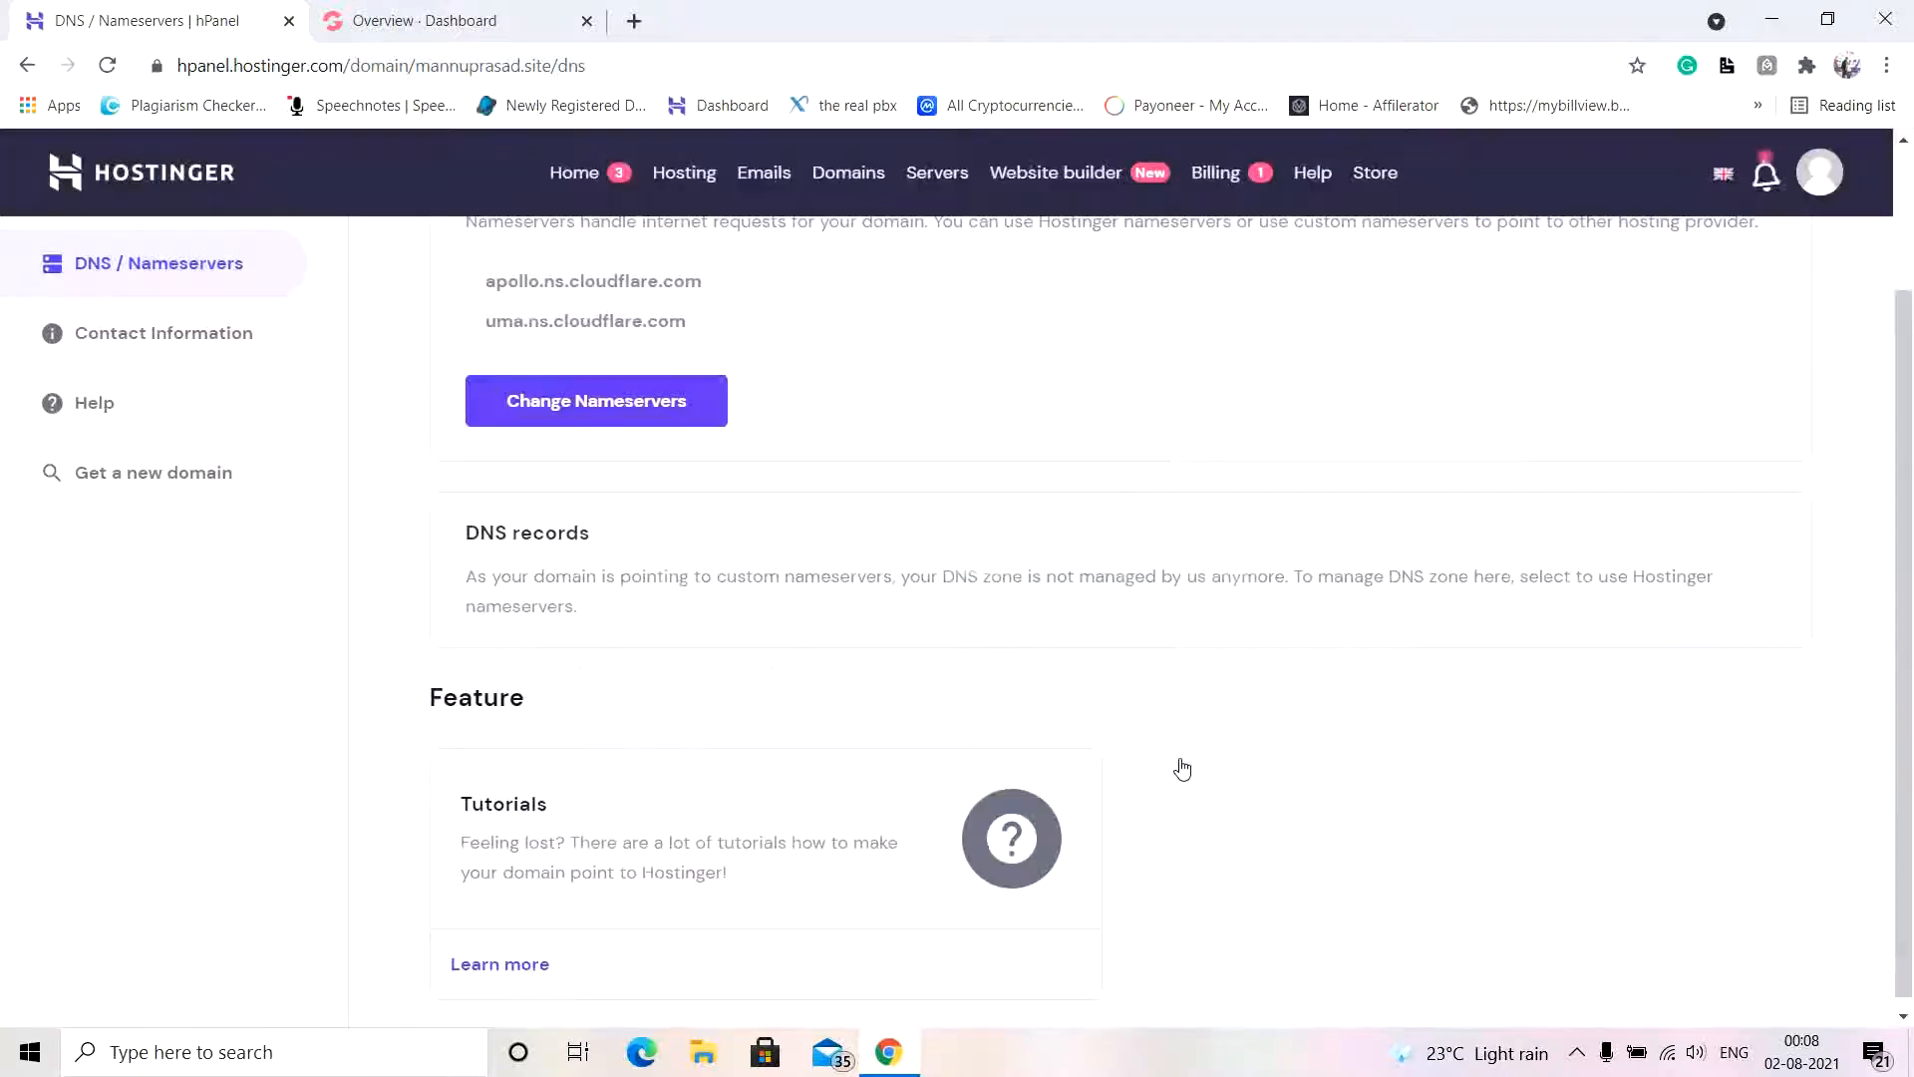
pyautogui.scroll(1, 1182, 768)
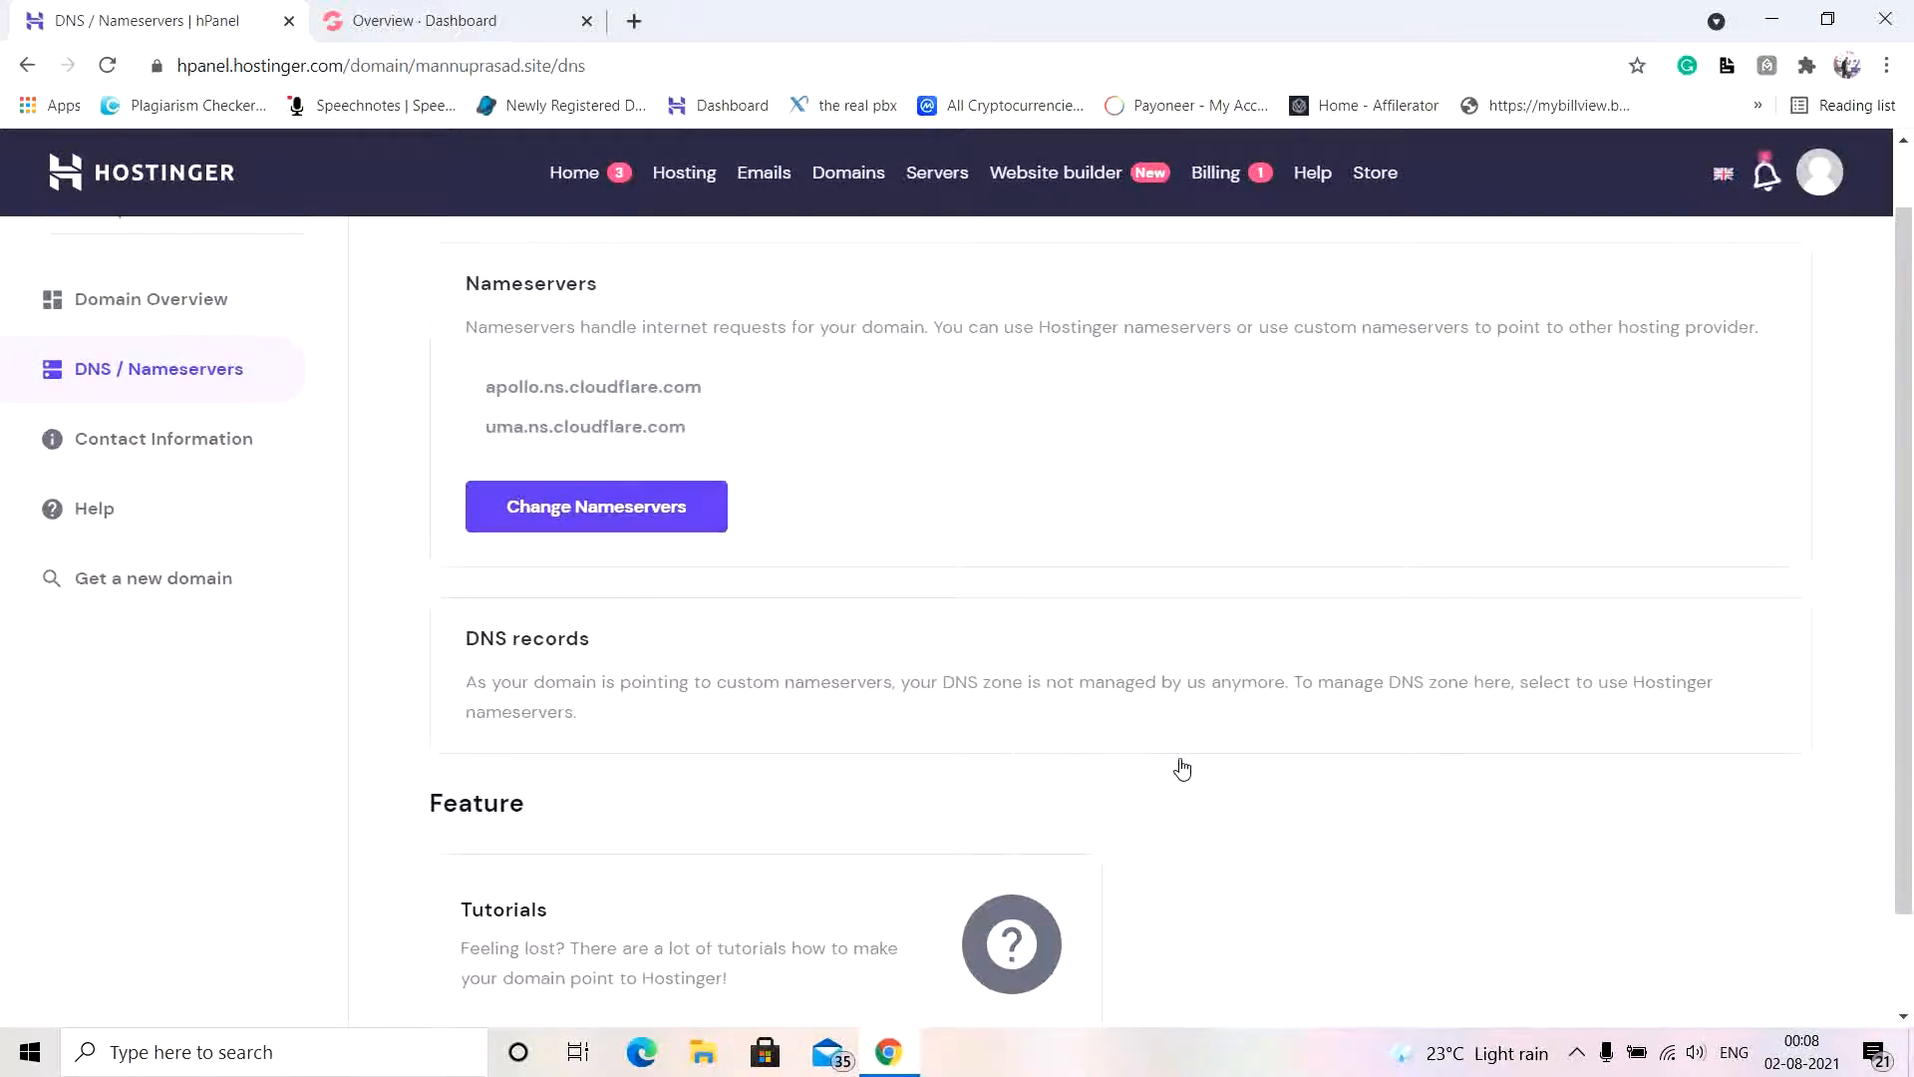
pyautogui.scroll(1, 1182, 767)
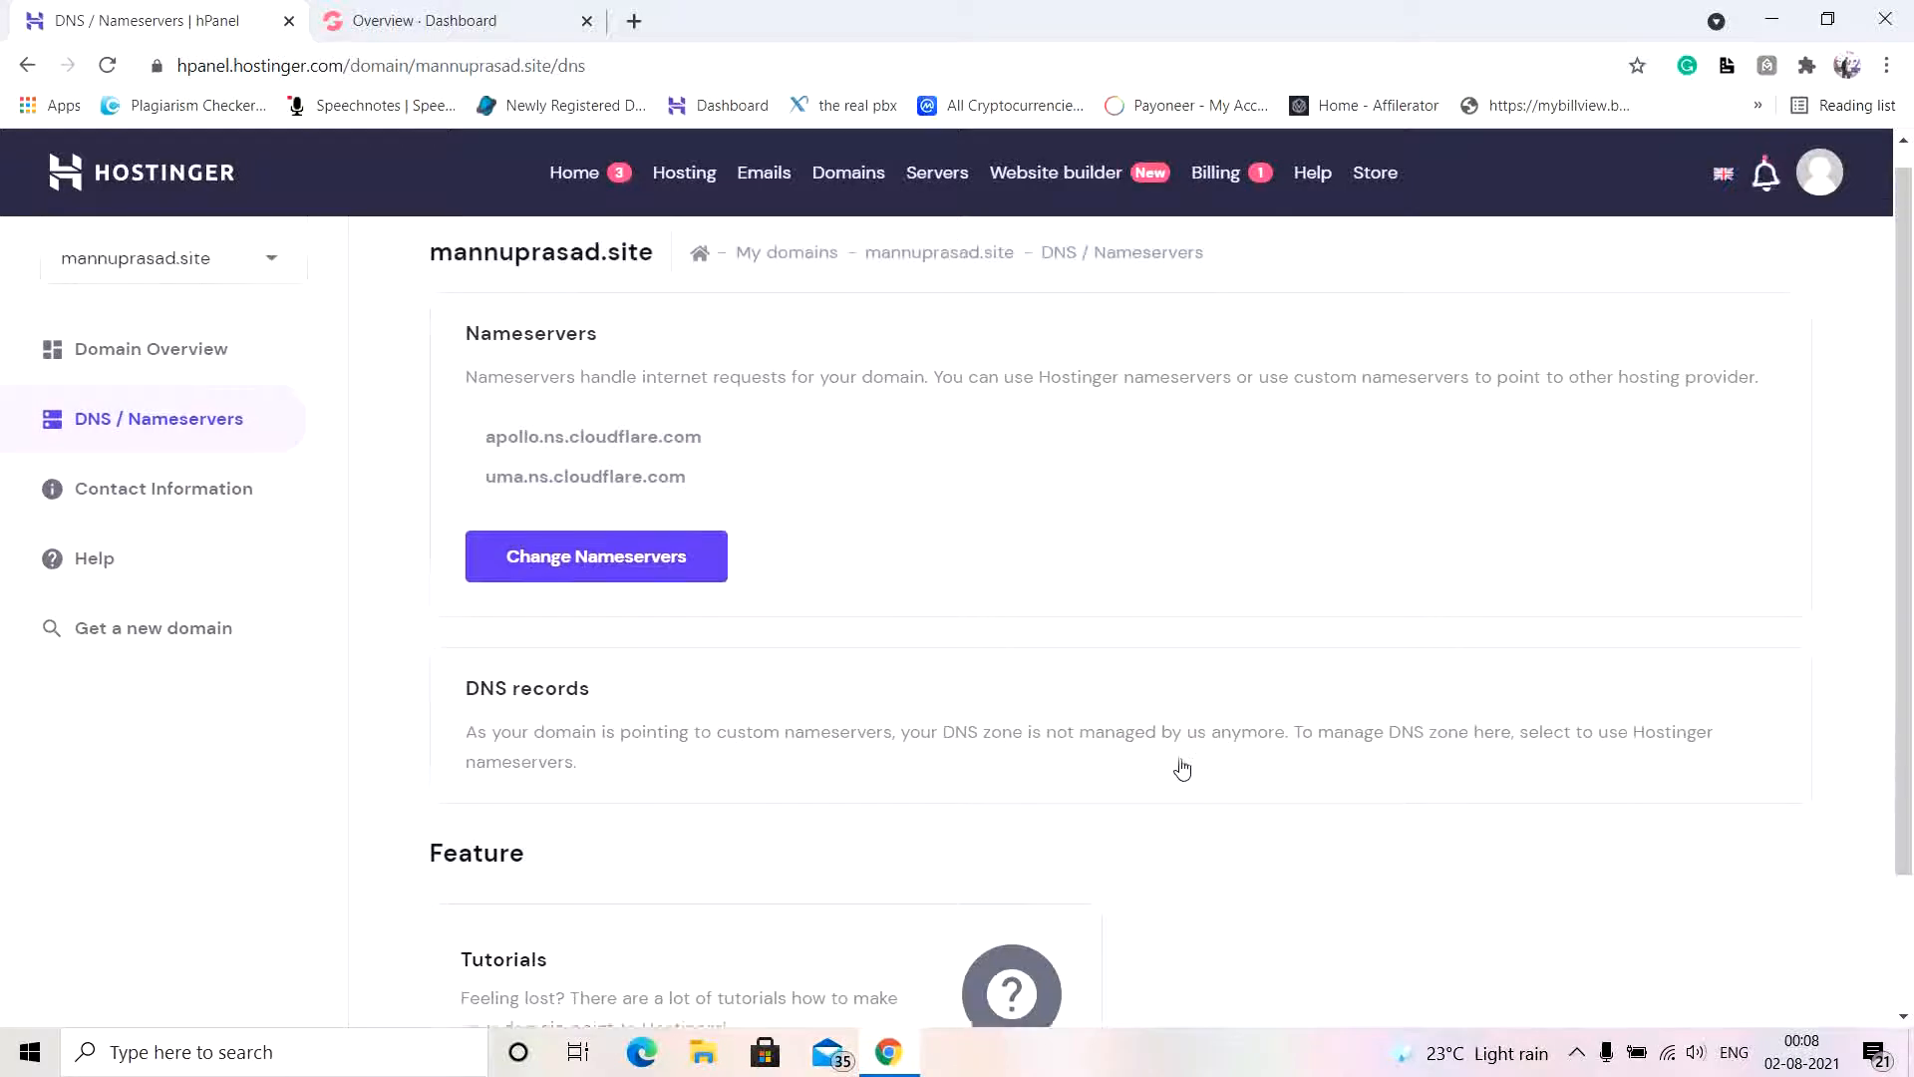
# Step: Return to Groove, validate the domain's DNS records and complete the domain setup process
pyautogui.click(482, 27)
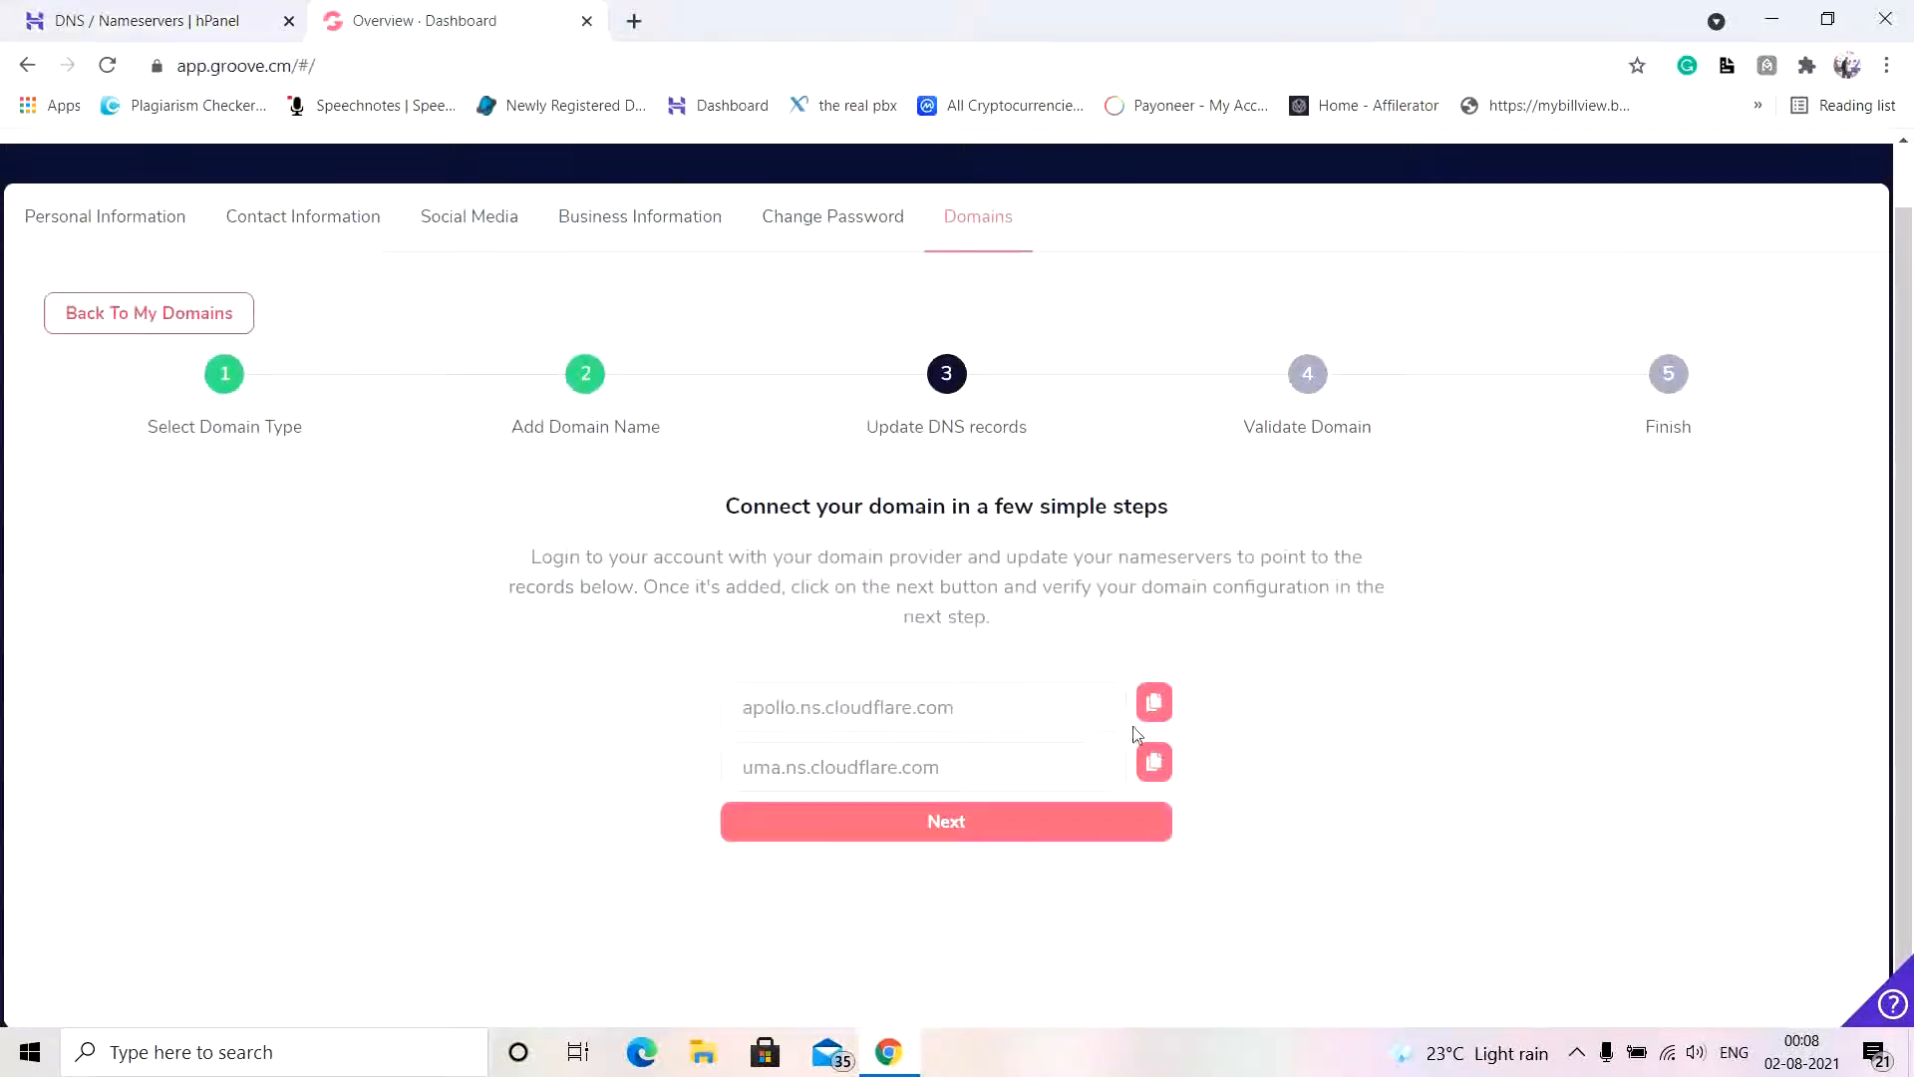
pyautogui.click(1037, 828)
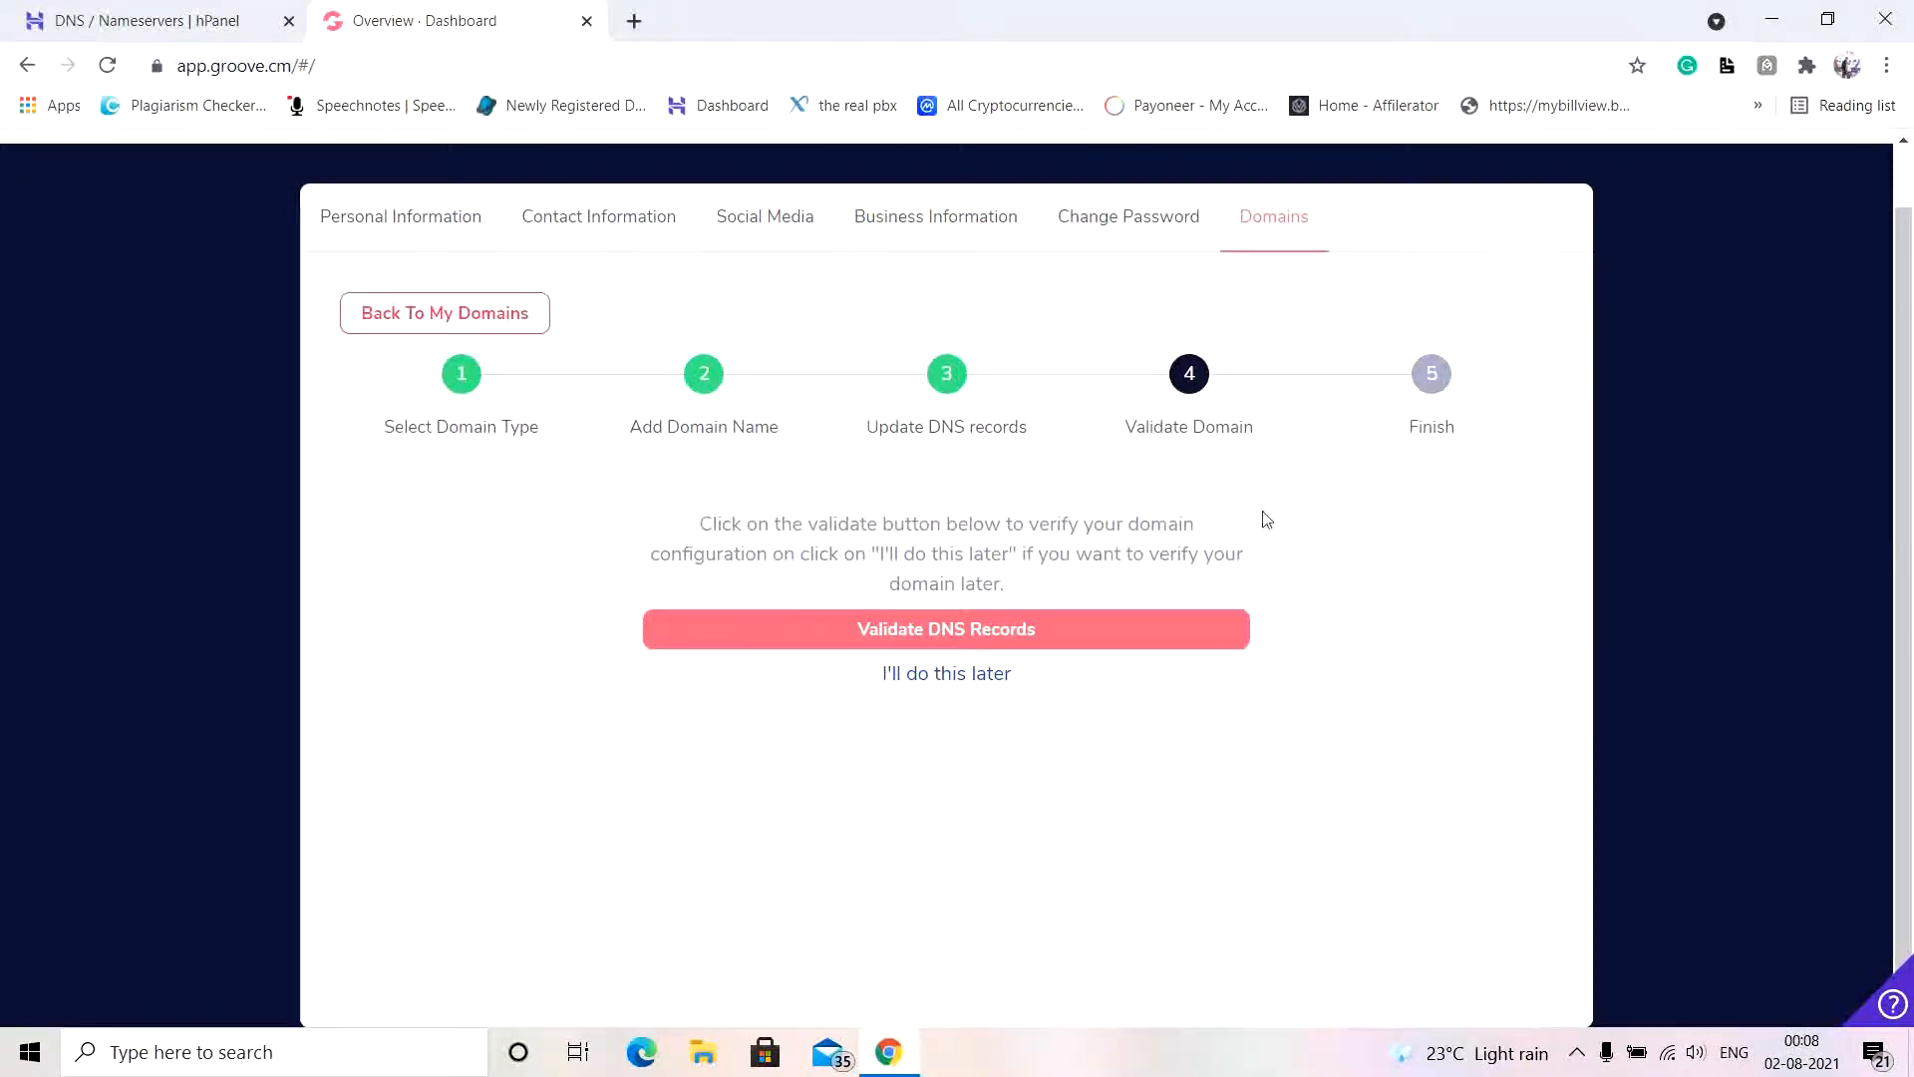
pyautogui.click(1059, 634)
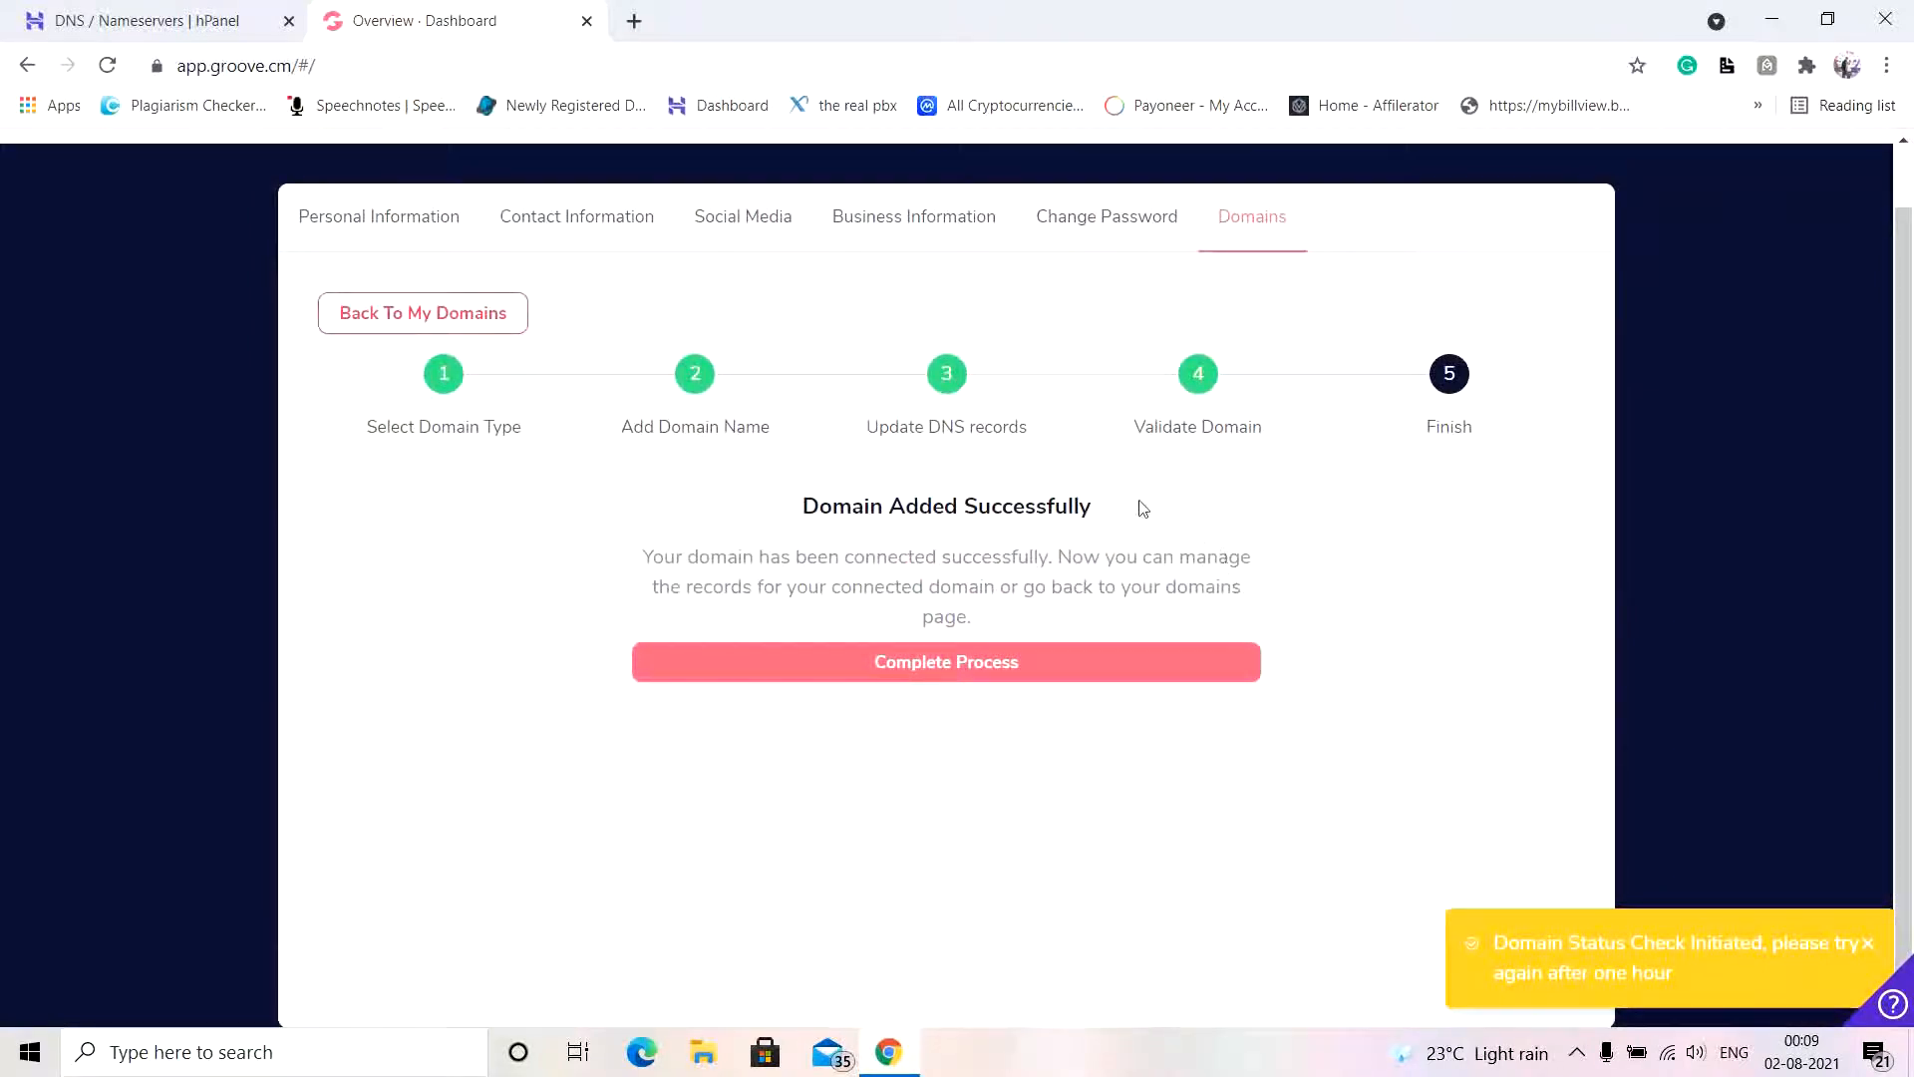
pyautogui.click(913, 668)
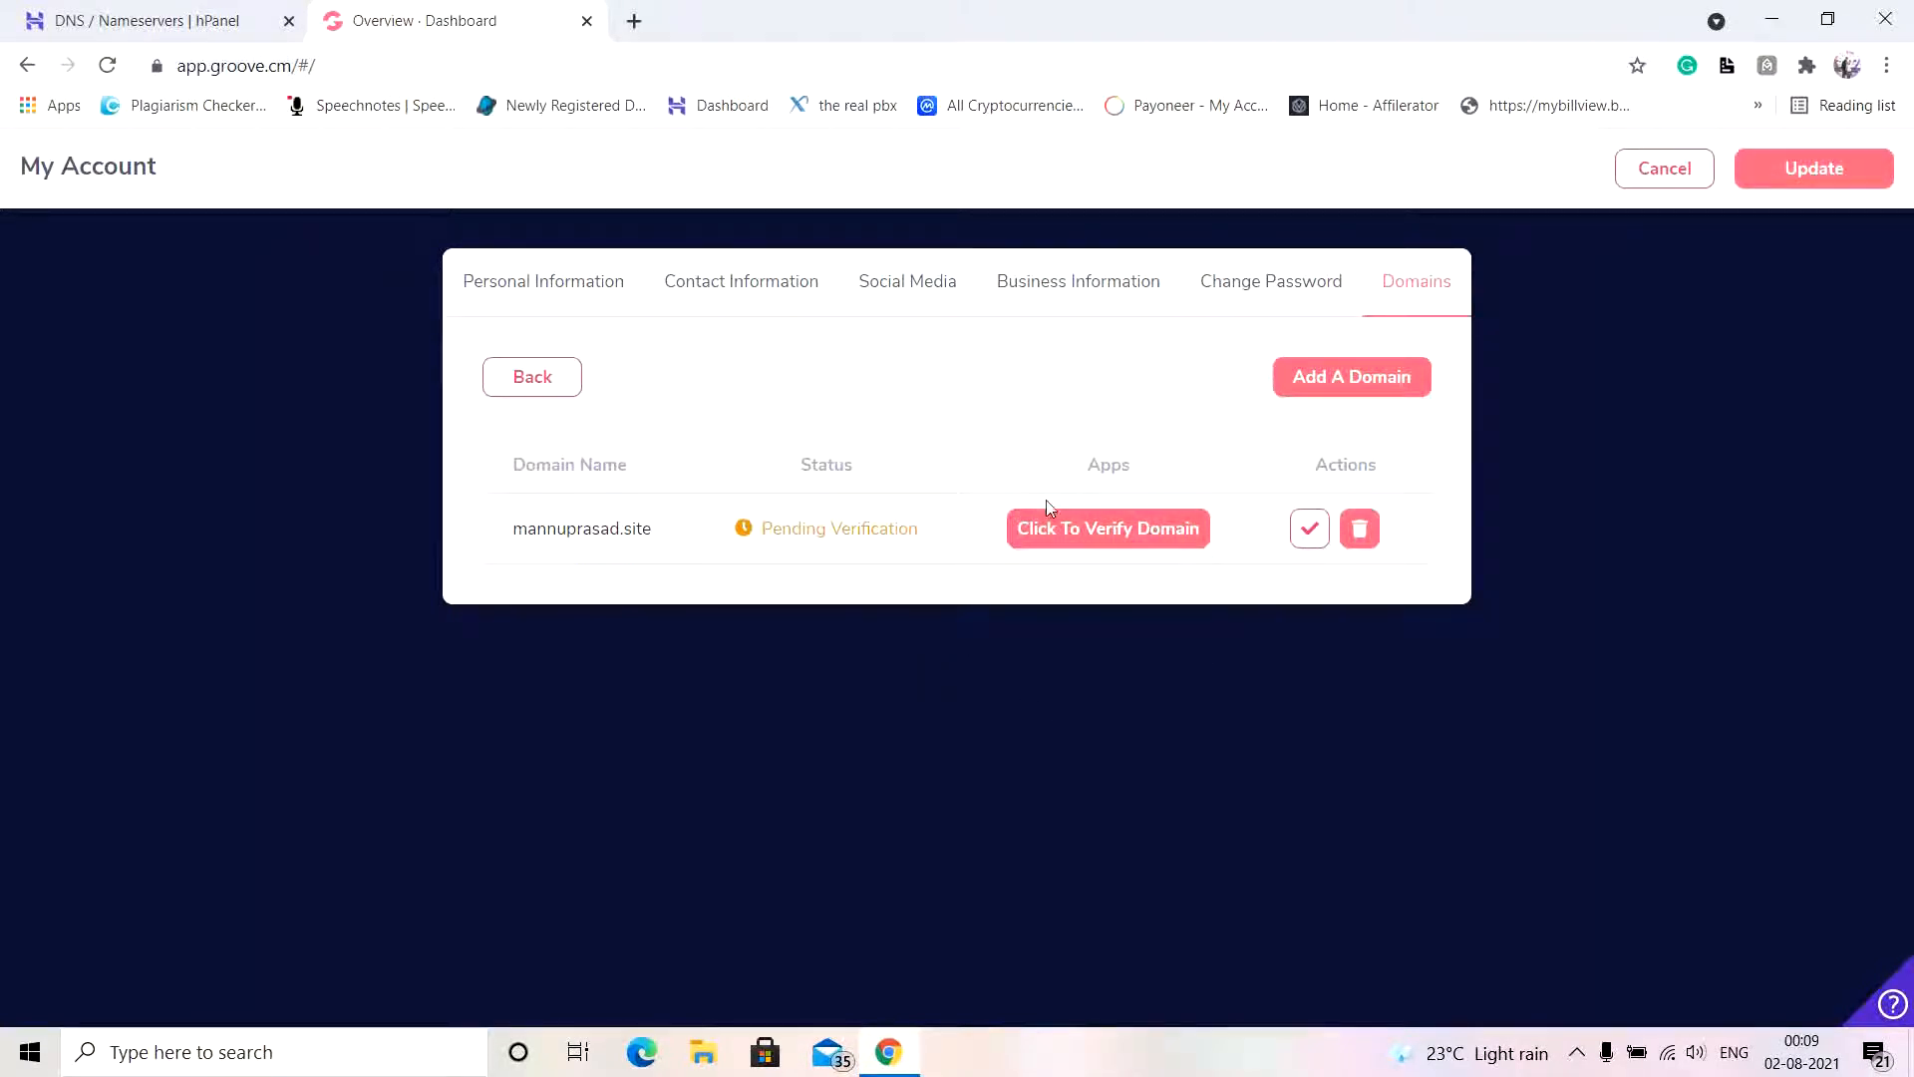
# Step: Validate the pending domain's DNS records from Groove's domain list and recheck its nameservers in Hostinger
pyautogui.click(1111, 535)
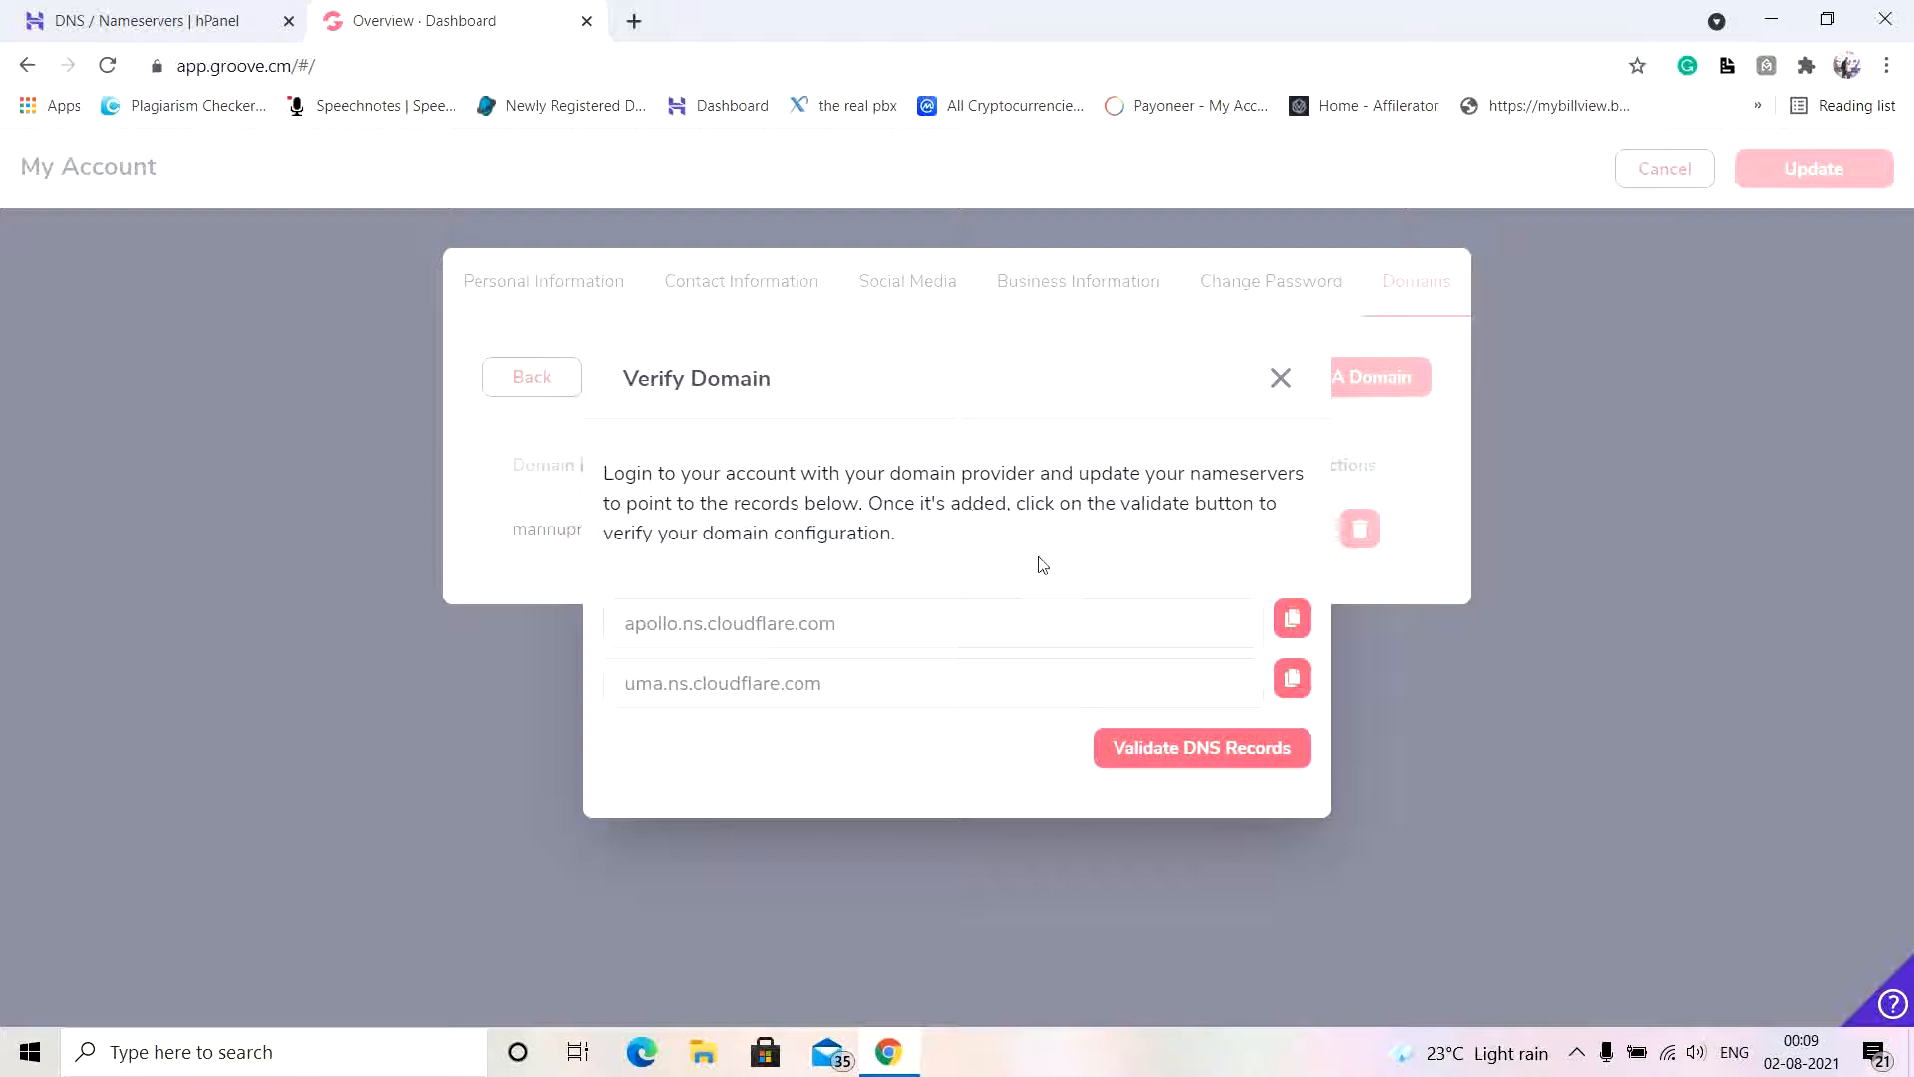
pyautogui.click(1201, 768)
pyautogui.click(148, 8)
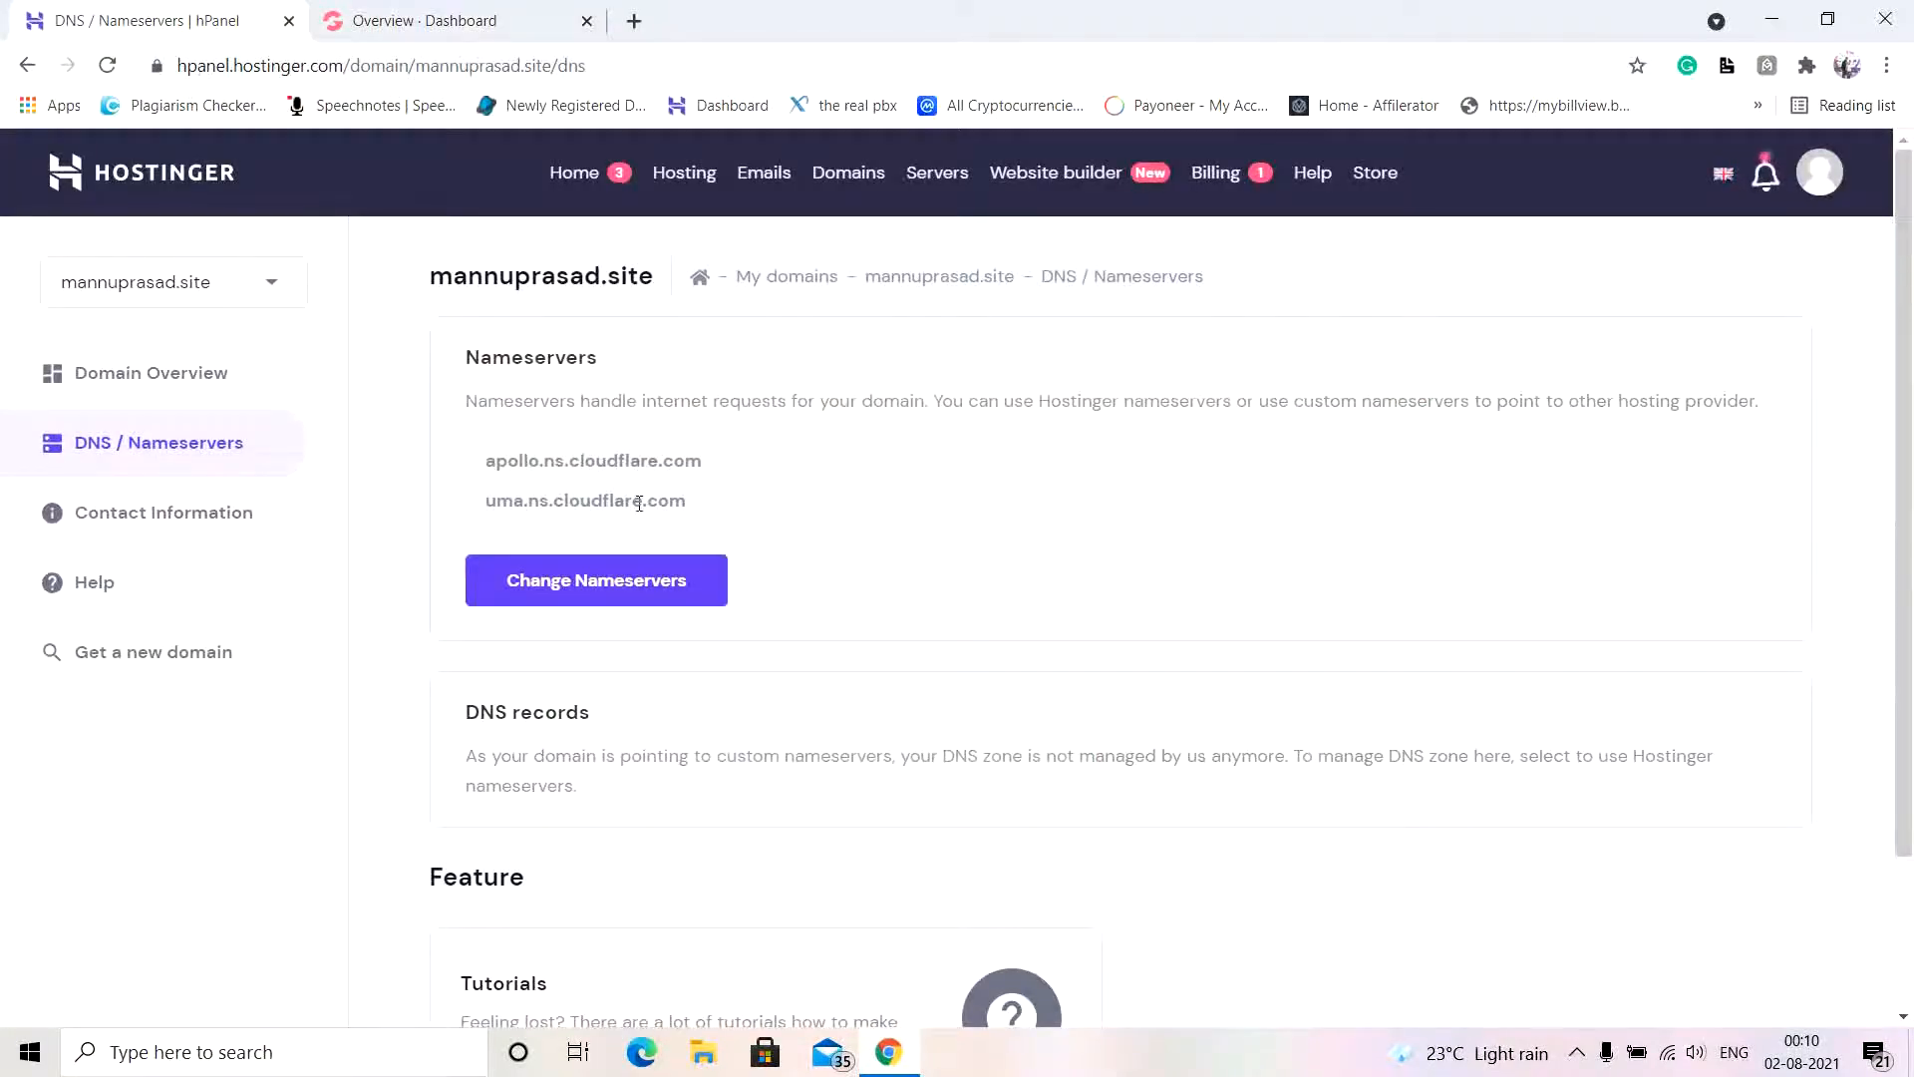
pyautogui.click(671, 583)
pyautogui.scroll(-2, 705, 841)
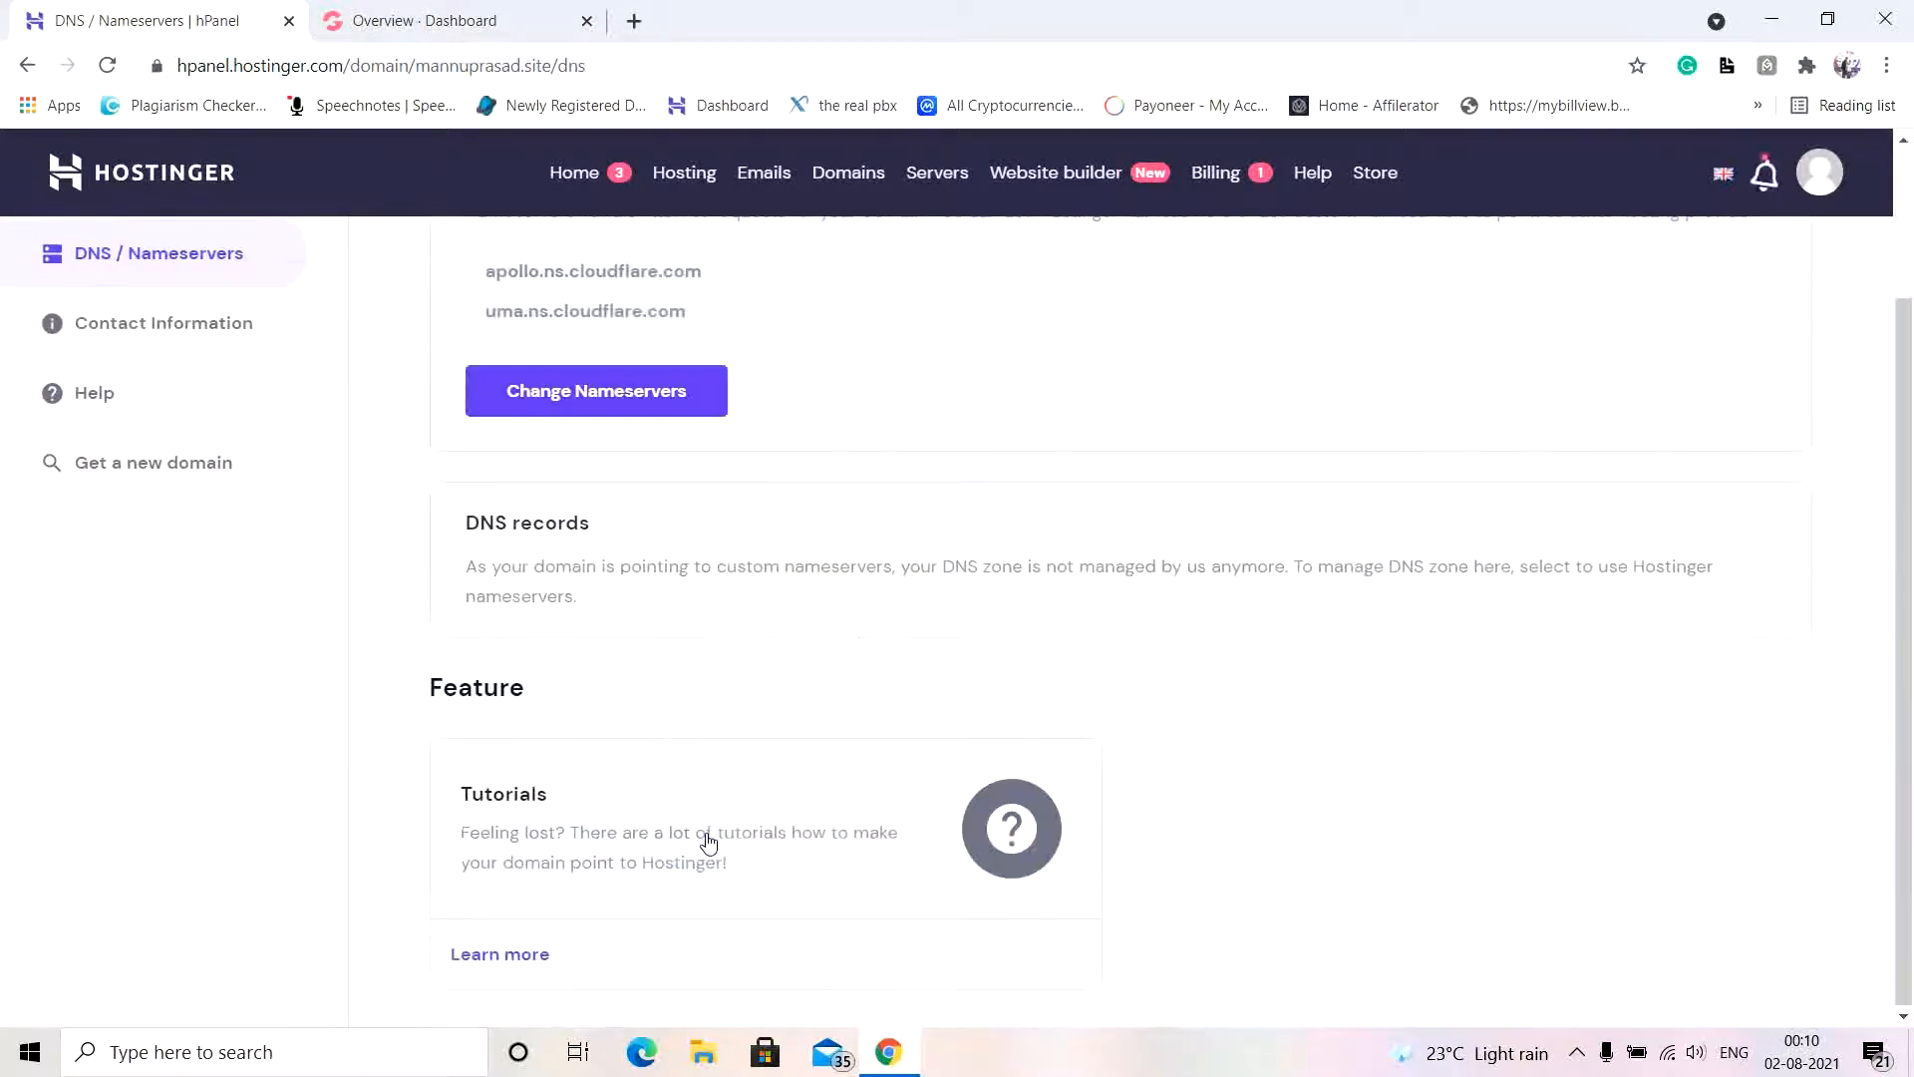
pyautogui.scroll(2, 828, 479)
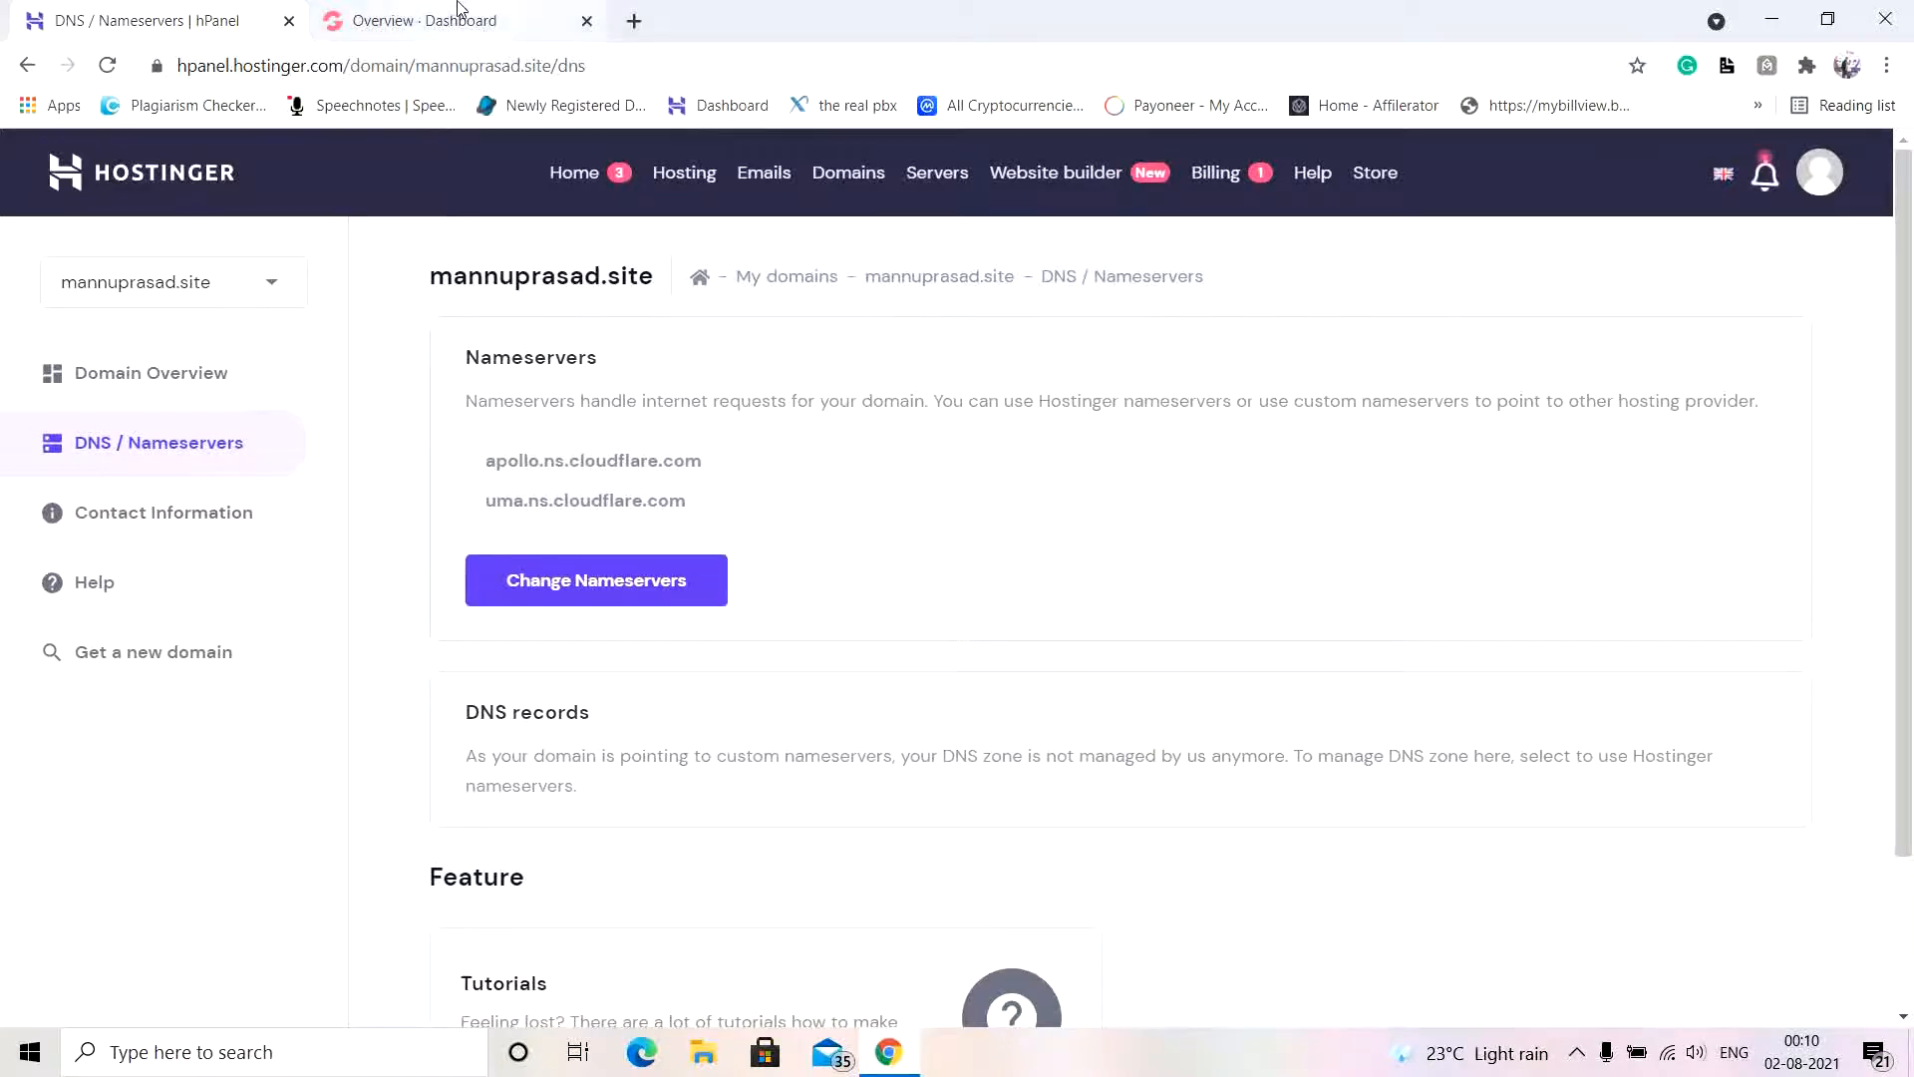
# Step: Check the domain's connection status in Groove and update the account details
pyautogui.click(424, 20)
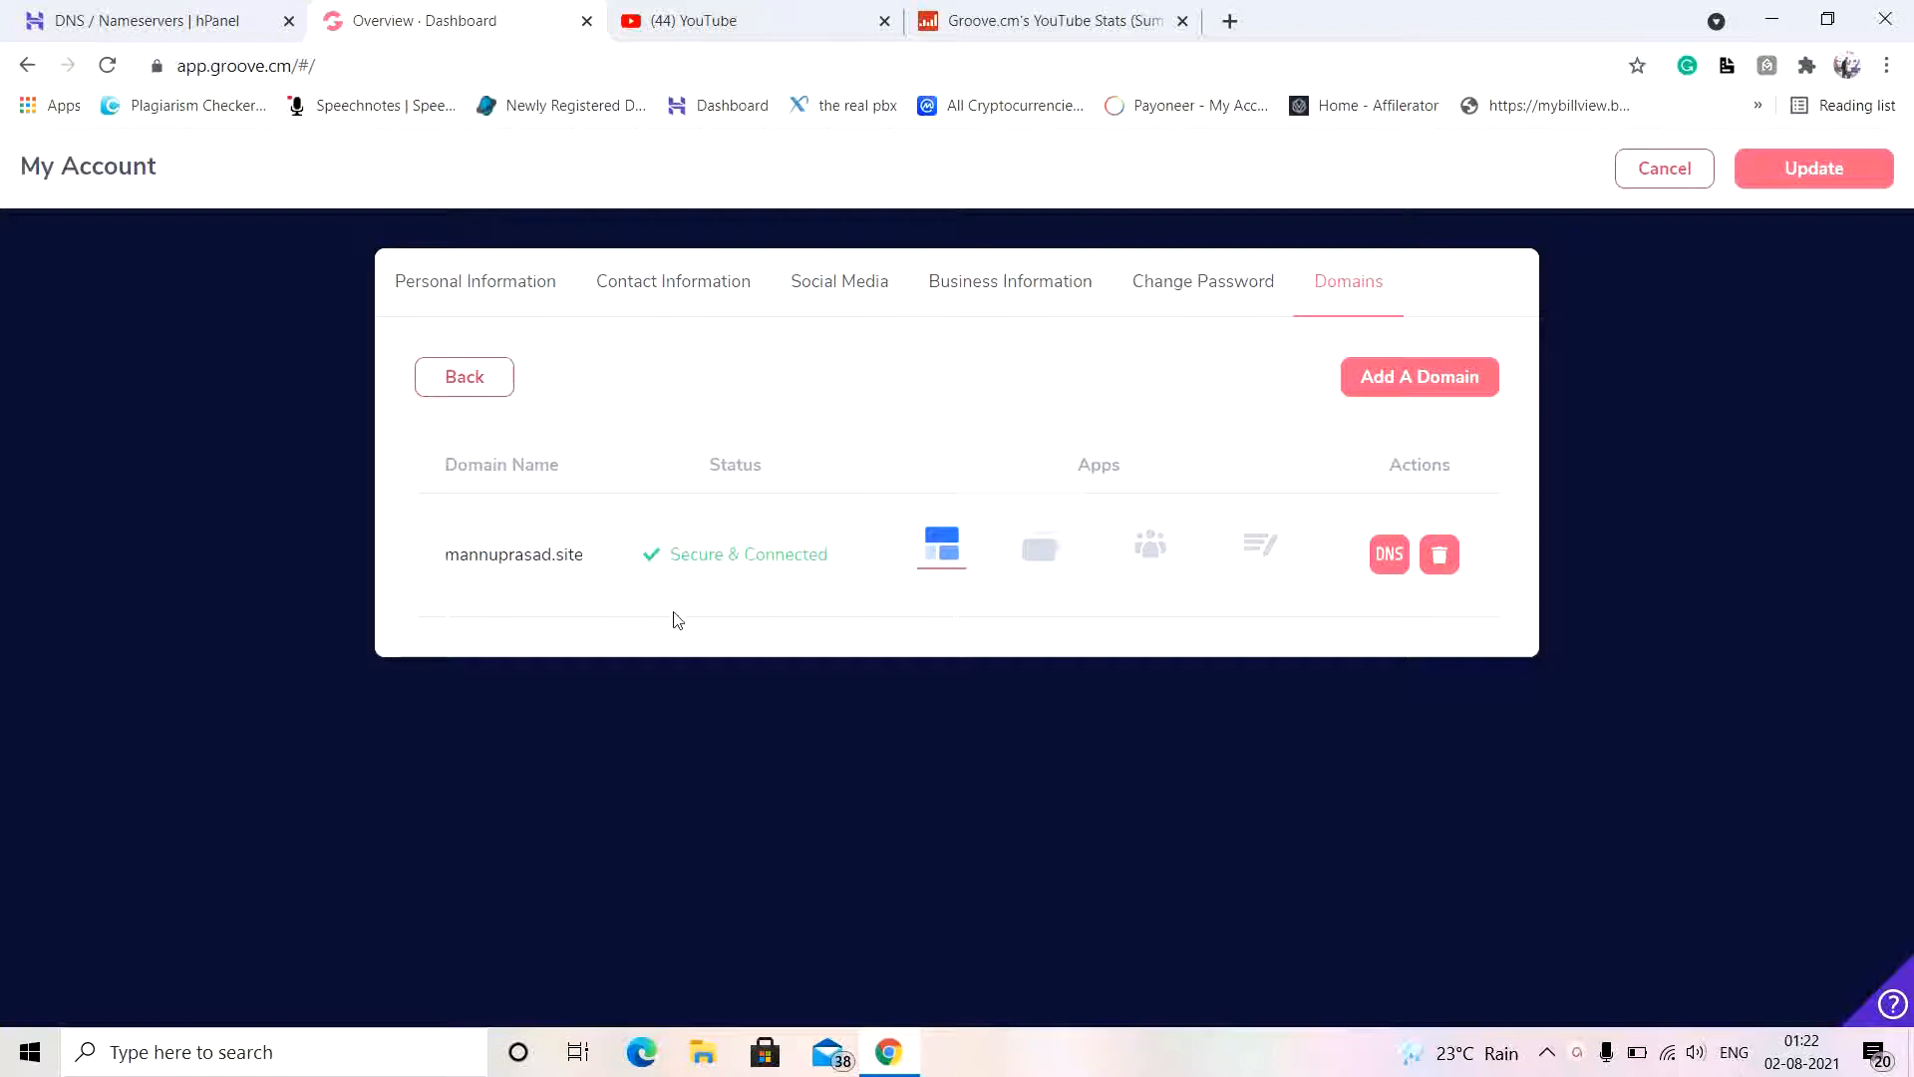
pyautogui.moveTo(865, 571); pyautogui.dragTo(657, 567)
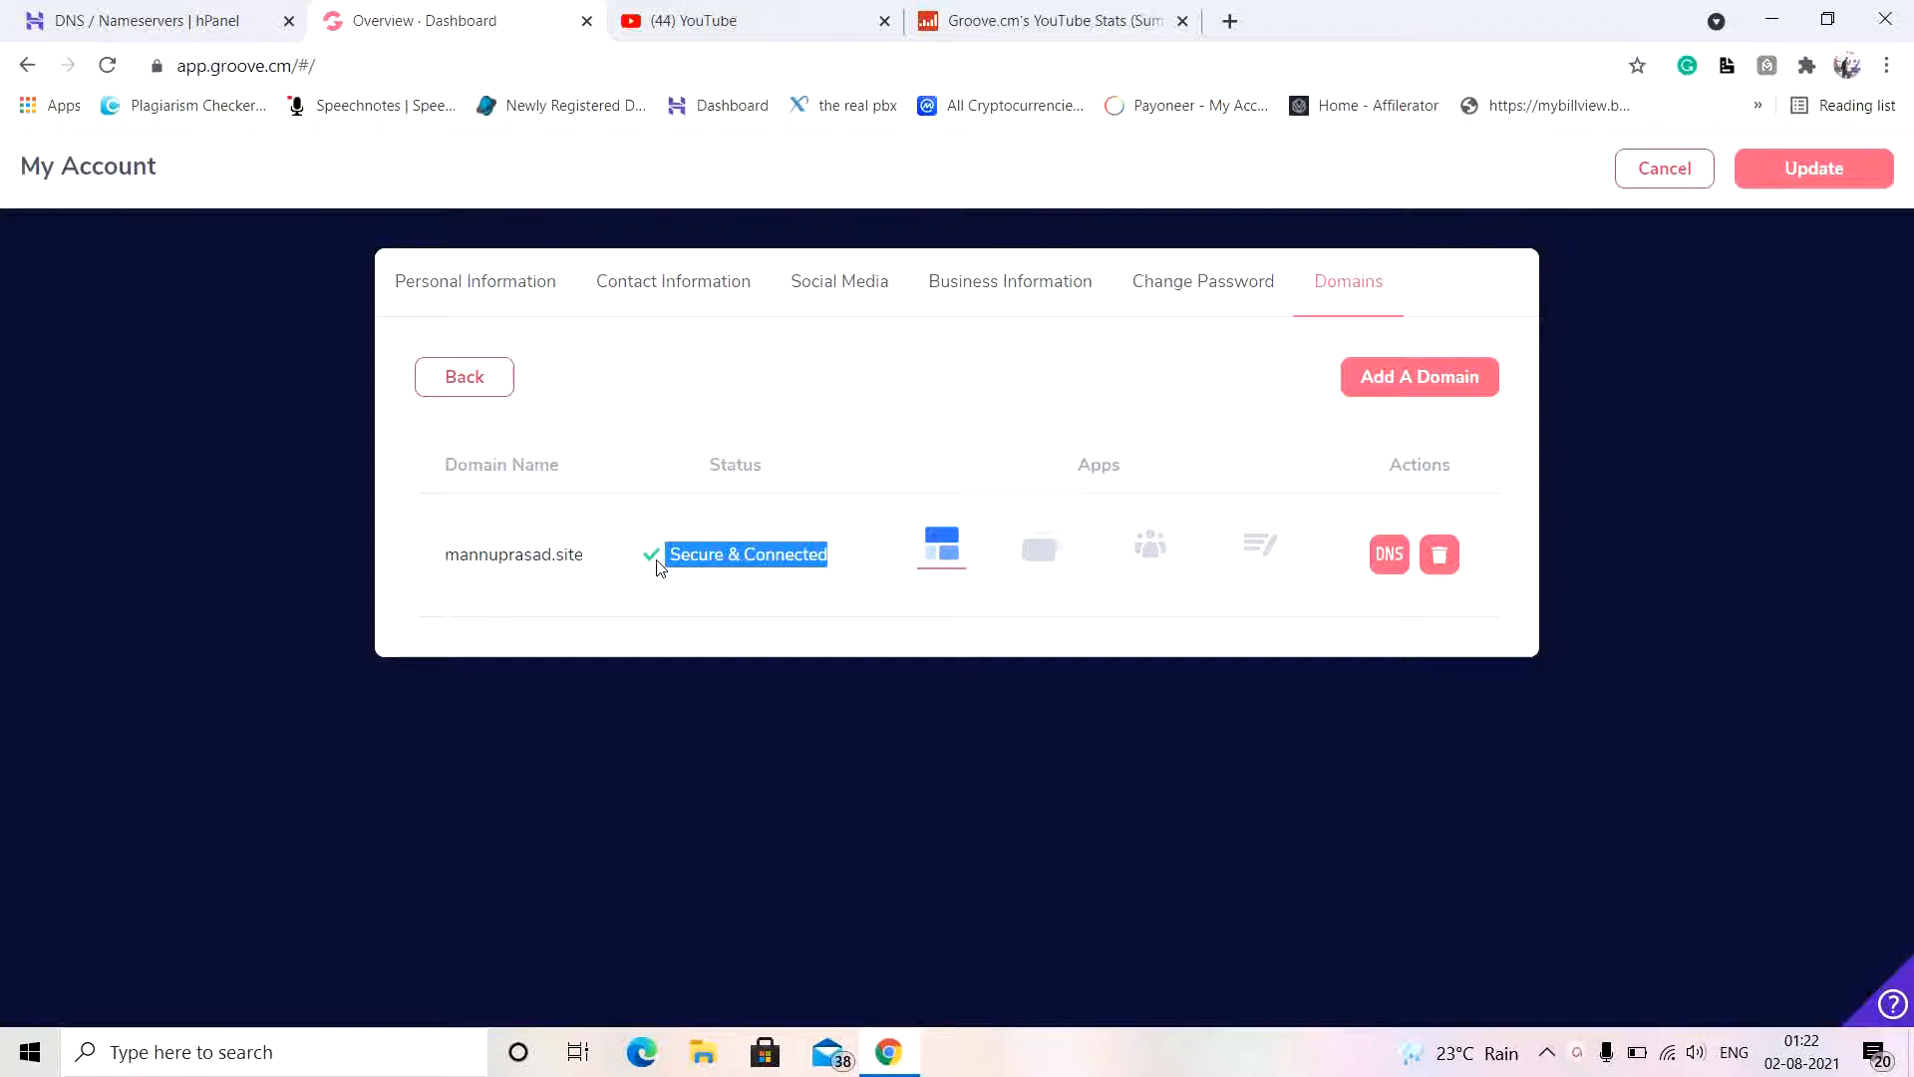
pyautogui.click(776, 563)
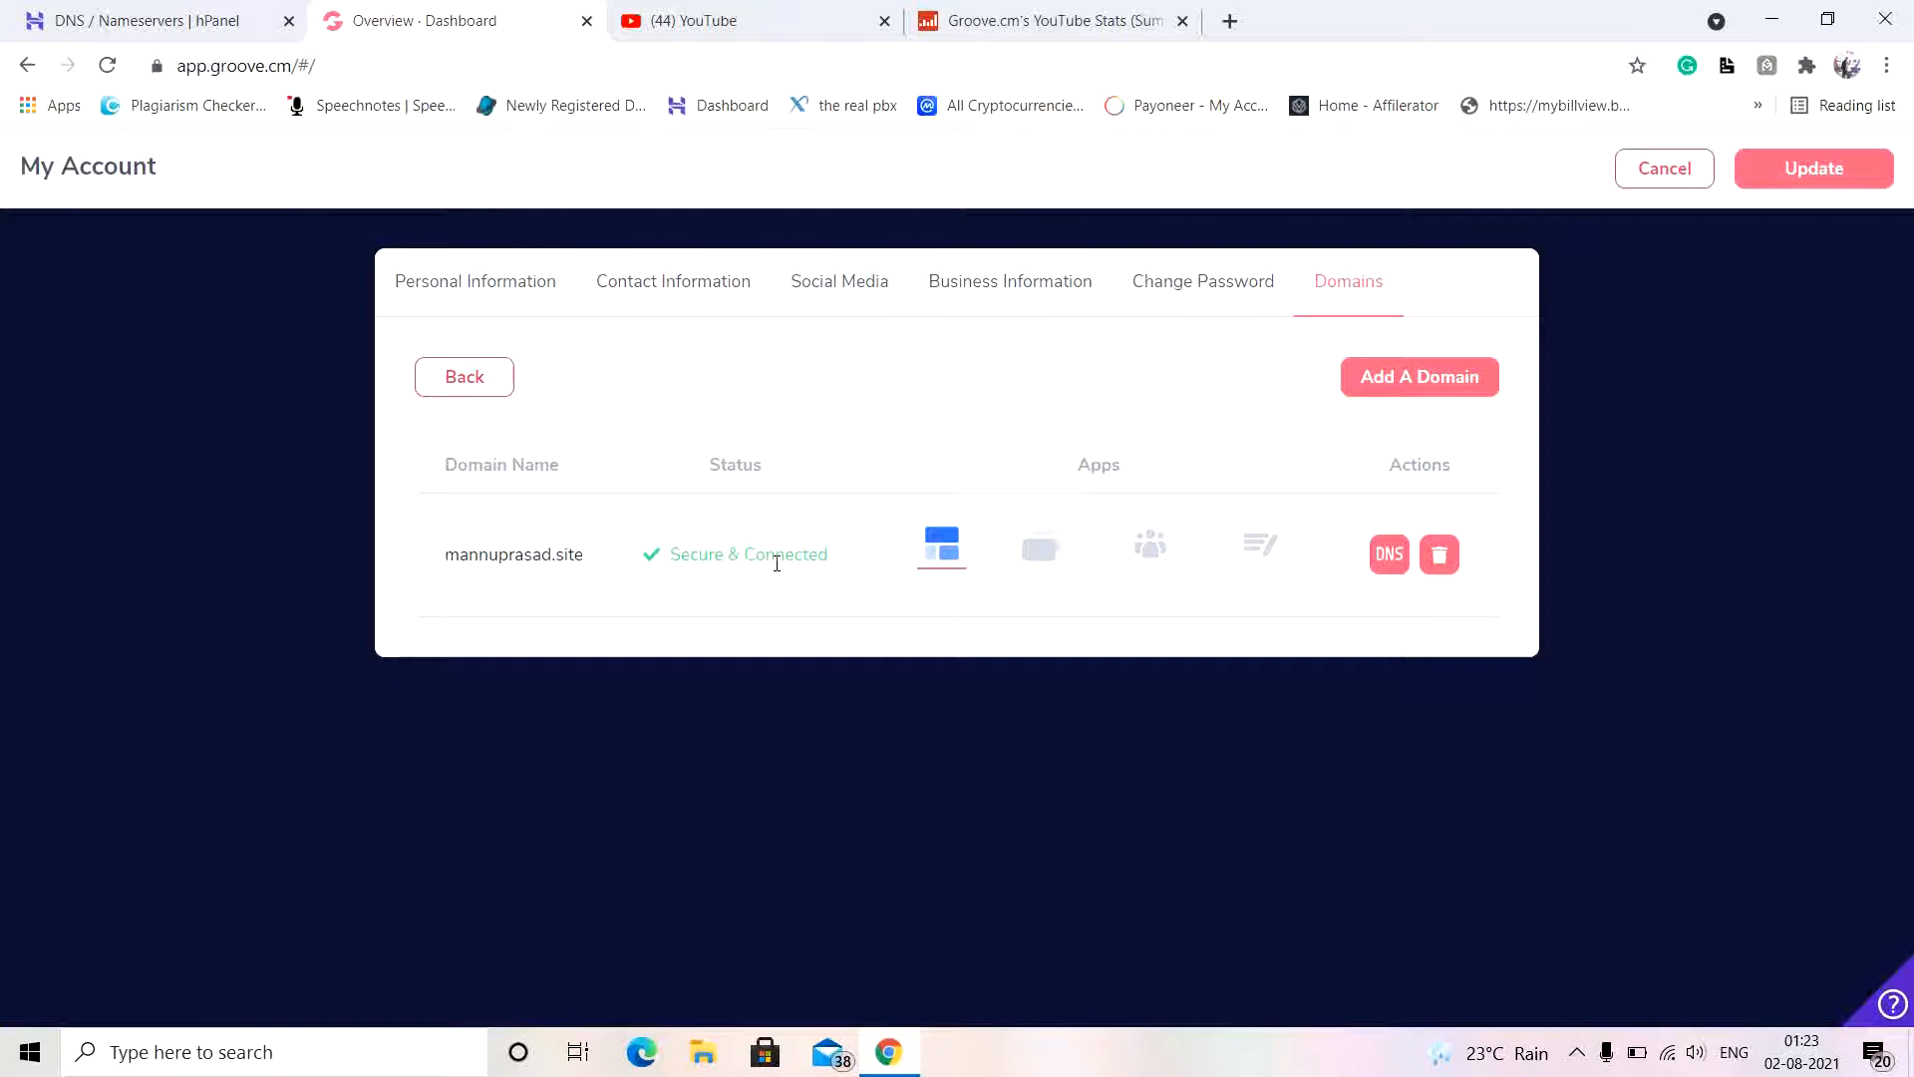
pyautogui.click(1800, 183)
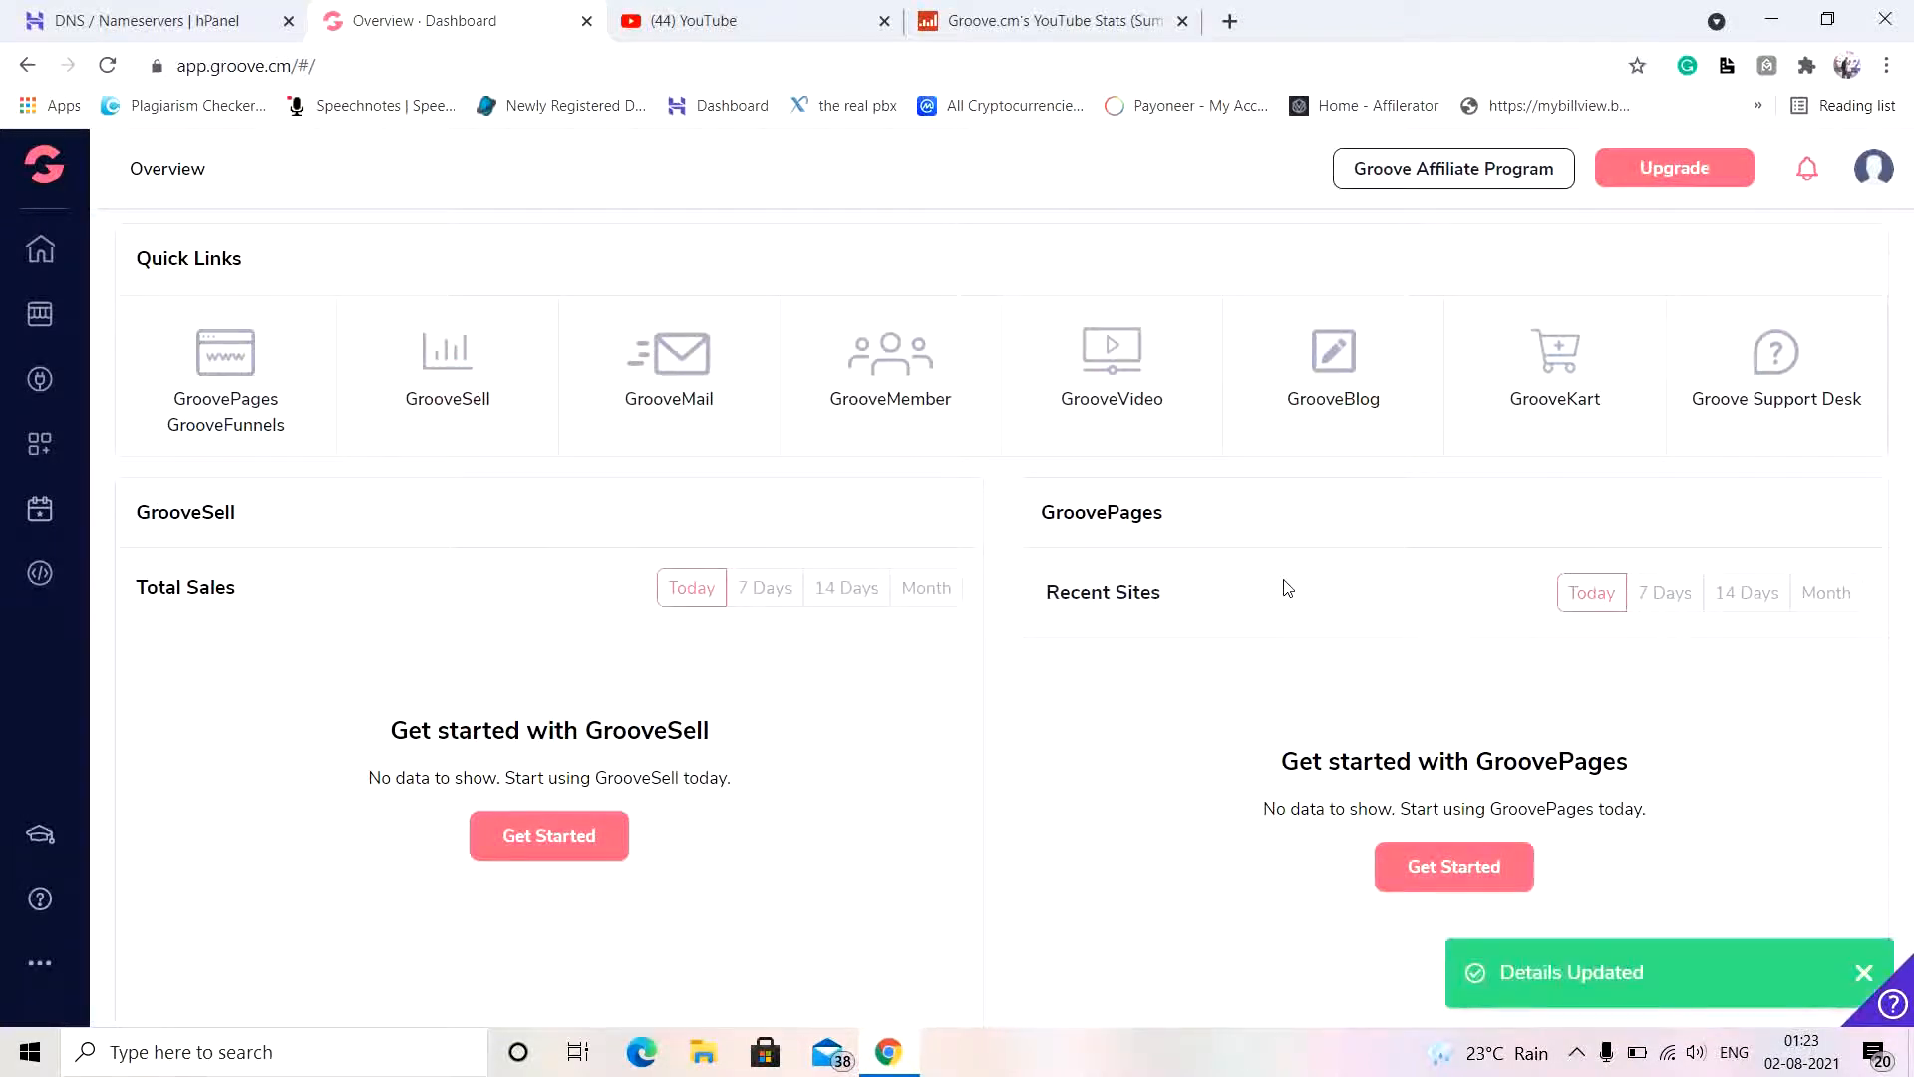
# Step: Open GroovePages, close the two YouTube-related browser tabs and start creating a new site
pyautogui.click(256, 410)
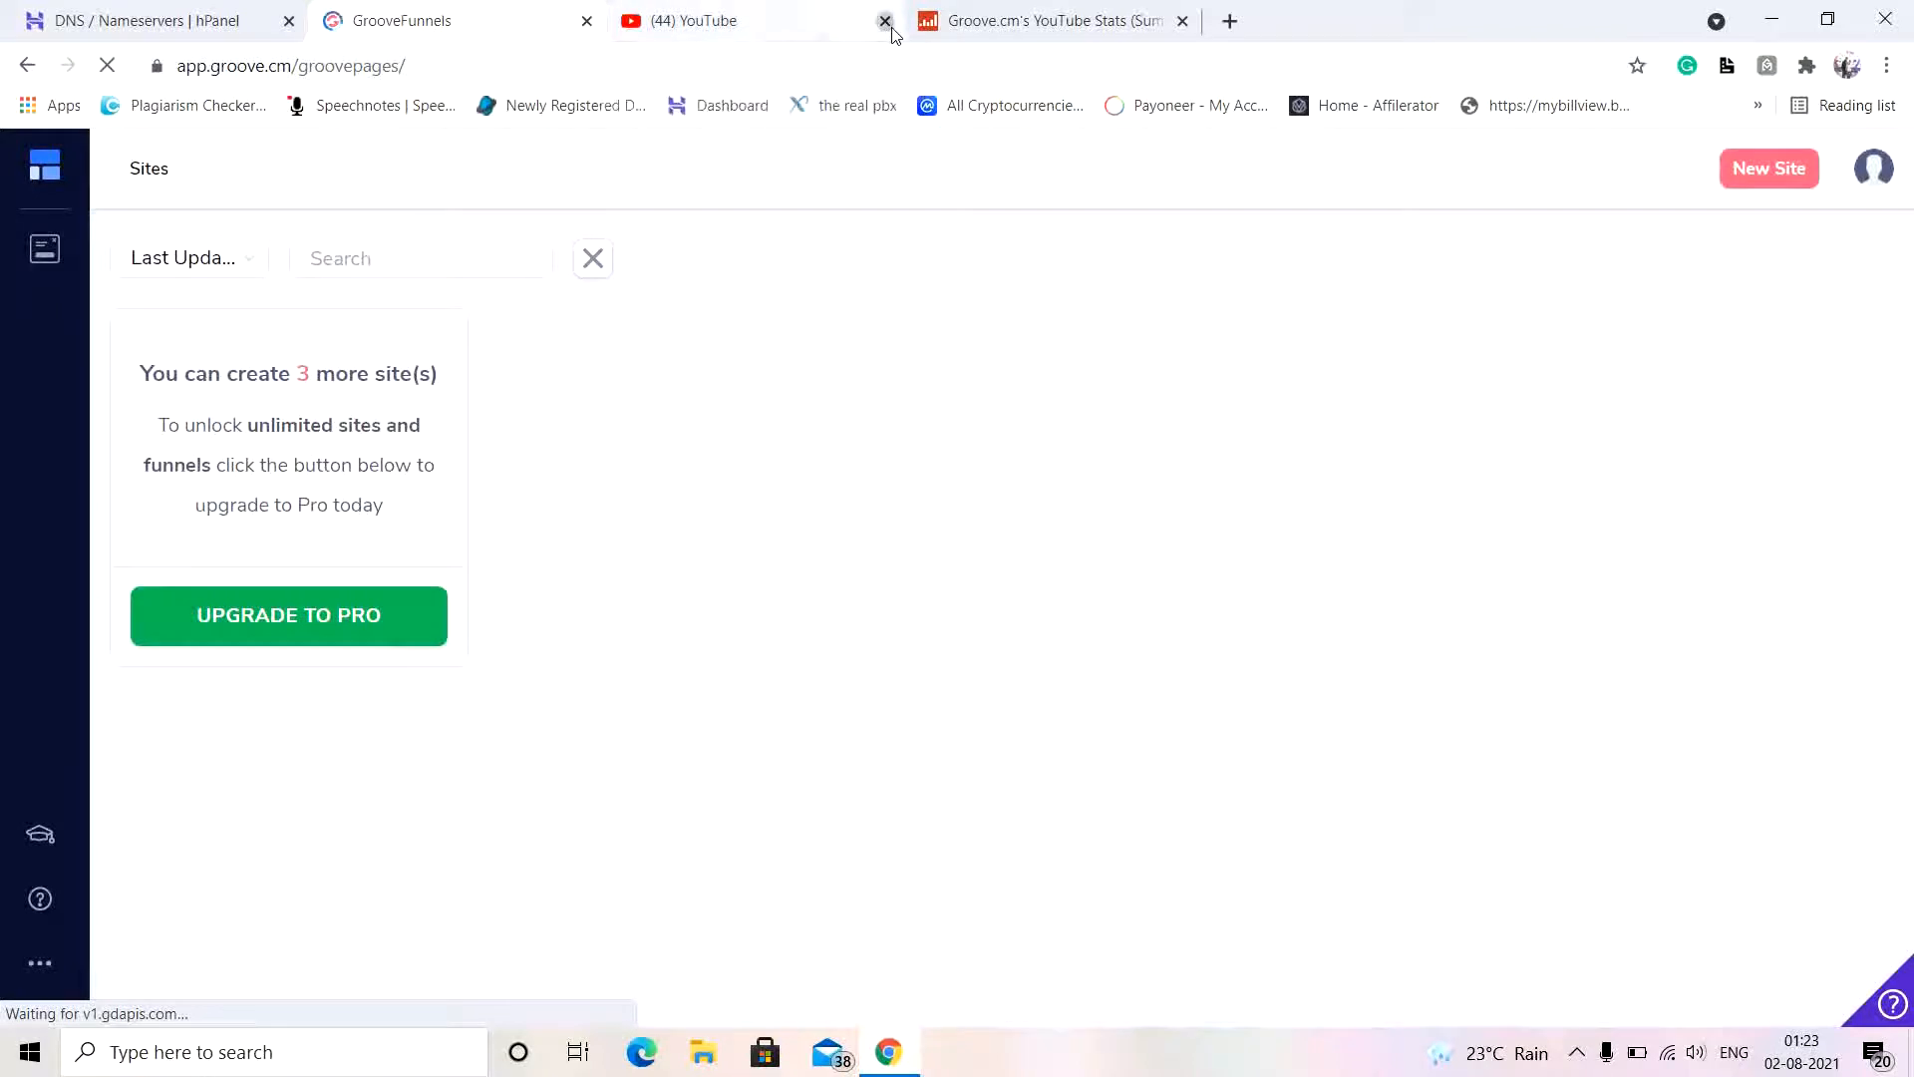
pyautogui.click(885, 21)
pyautogui.click(892, 28)
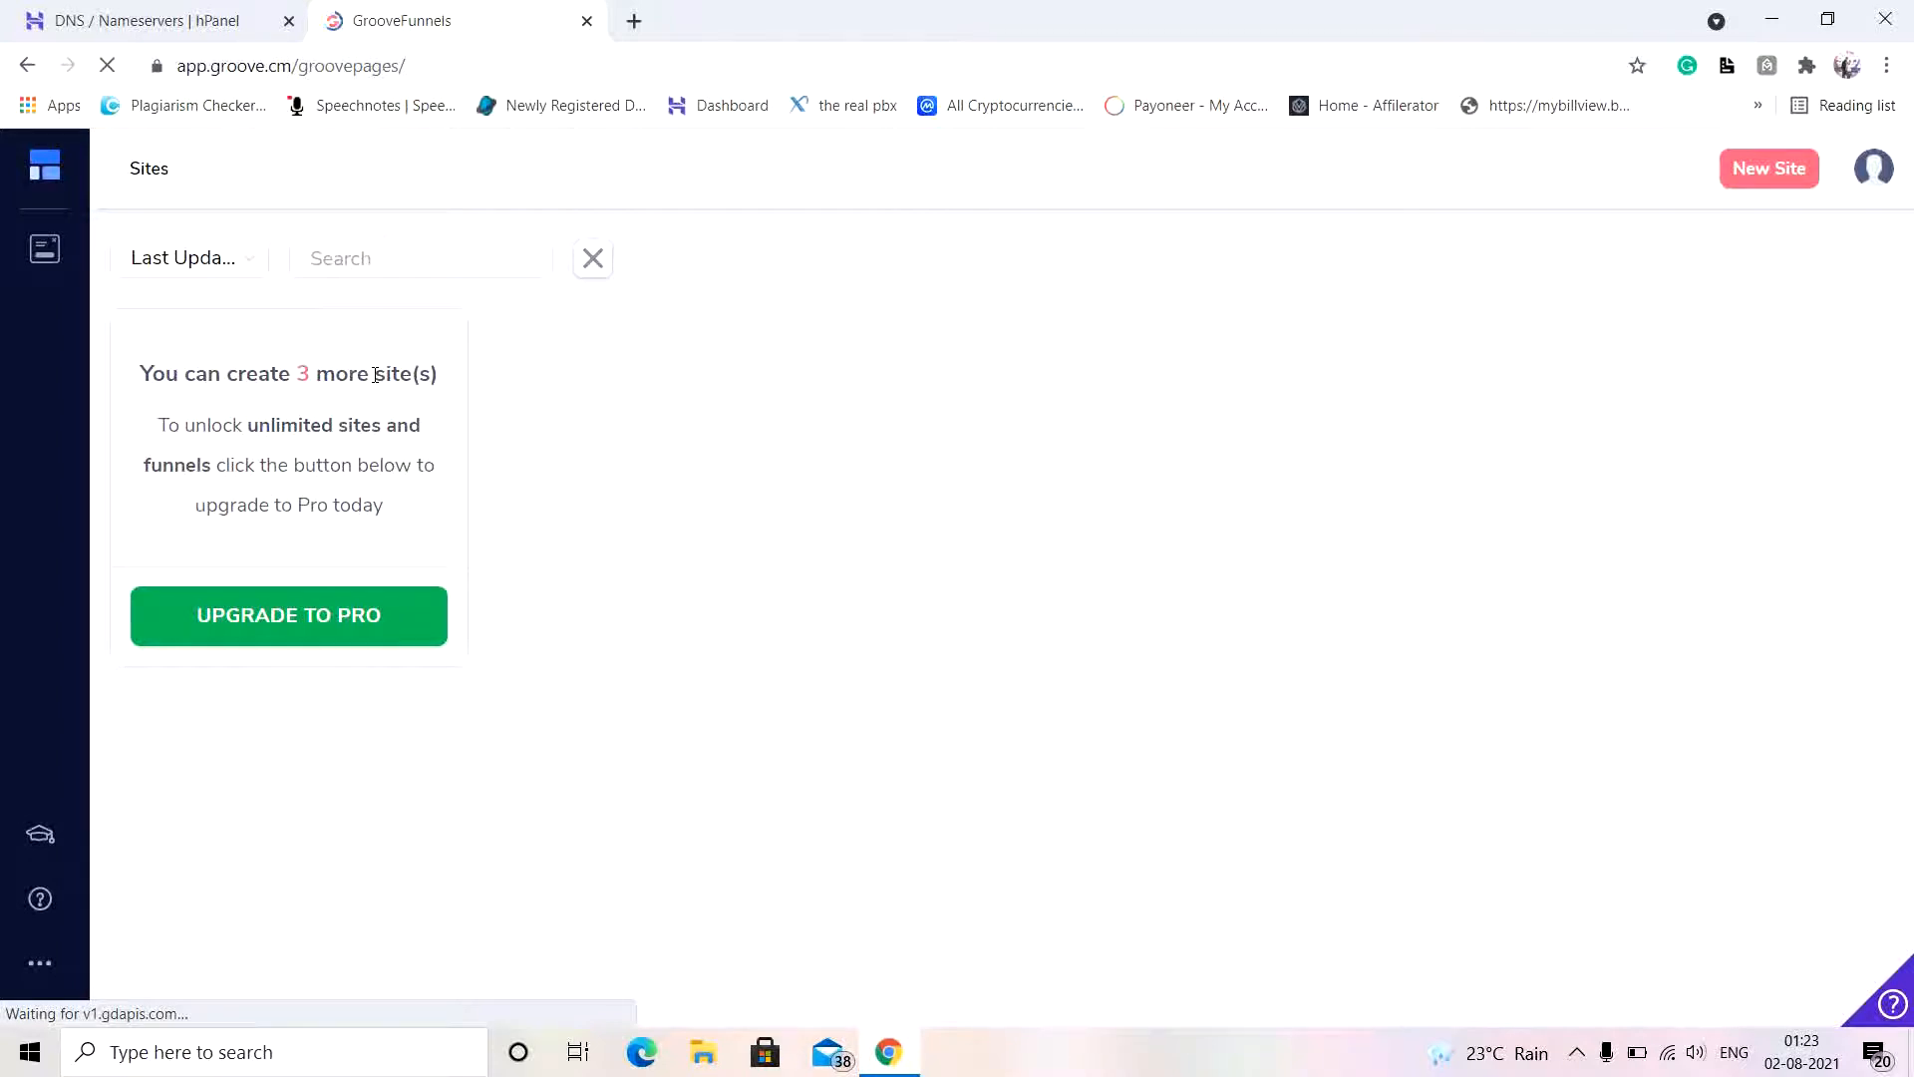
pyautogui.click(1799, 171)
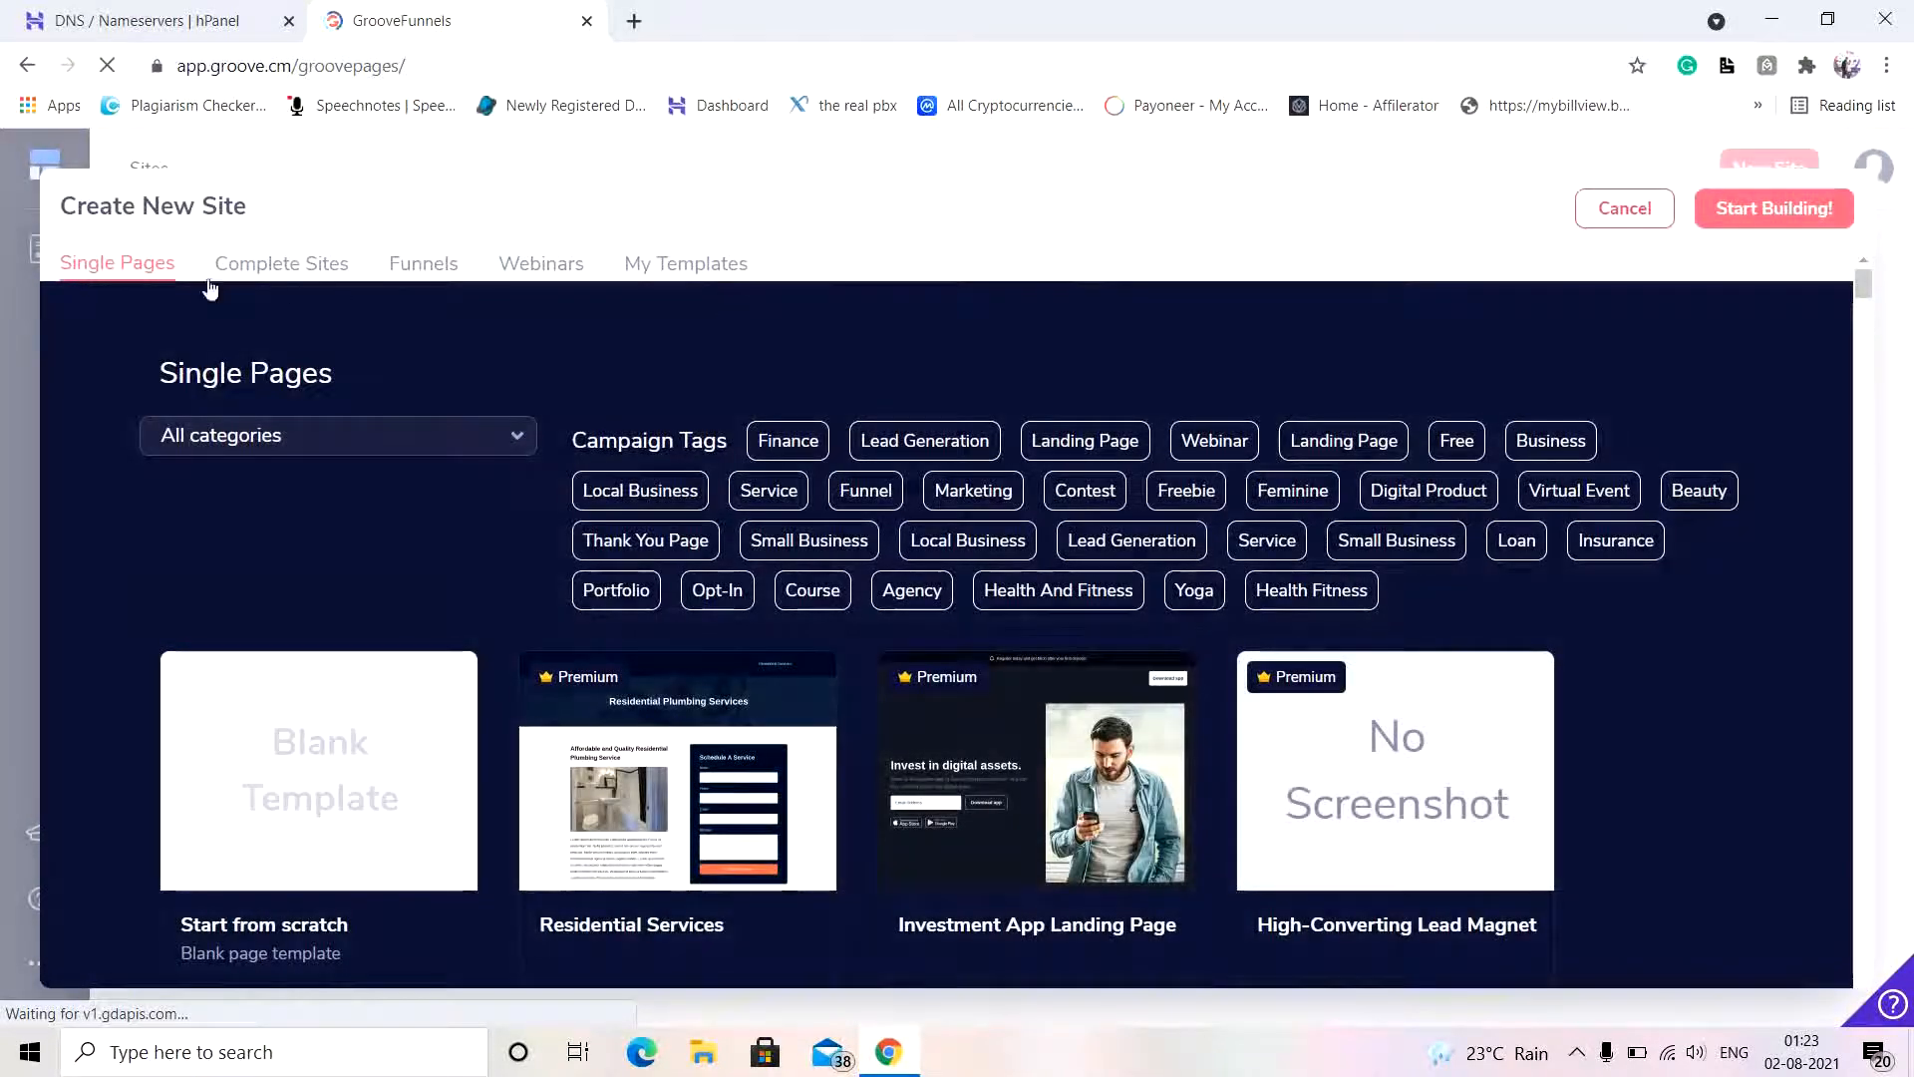
# Step: Browse the single-page templates offered for the new site
pyautogui.scroll(-8, 693, 491)
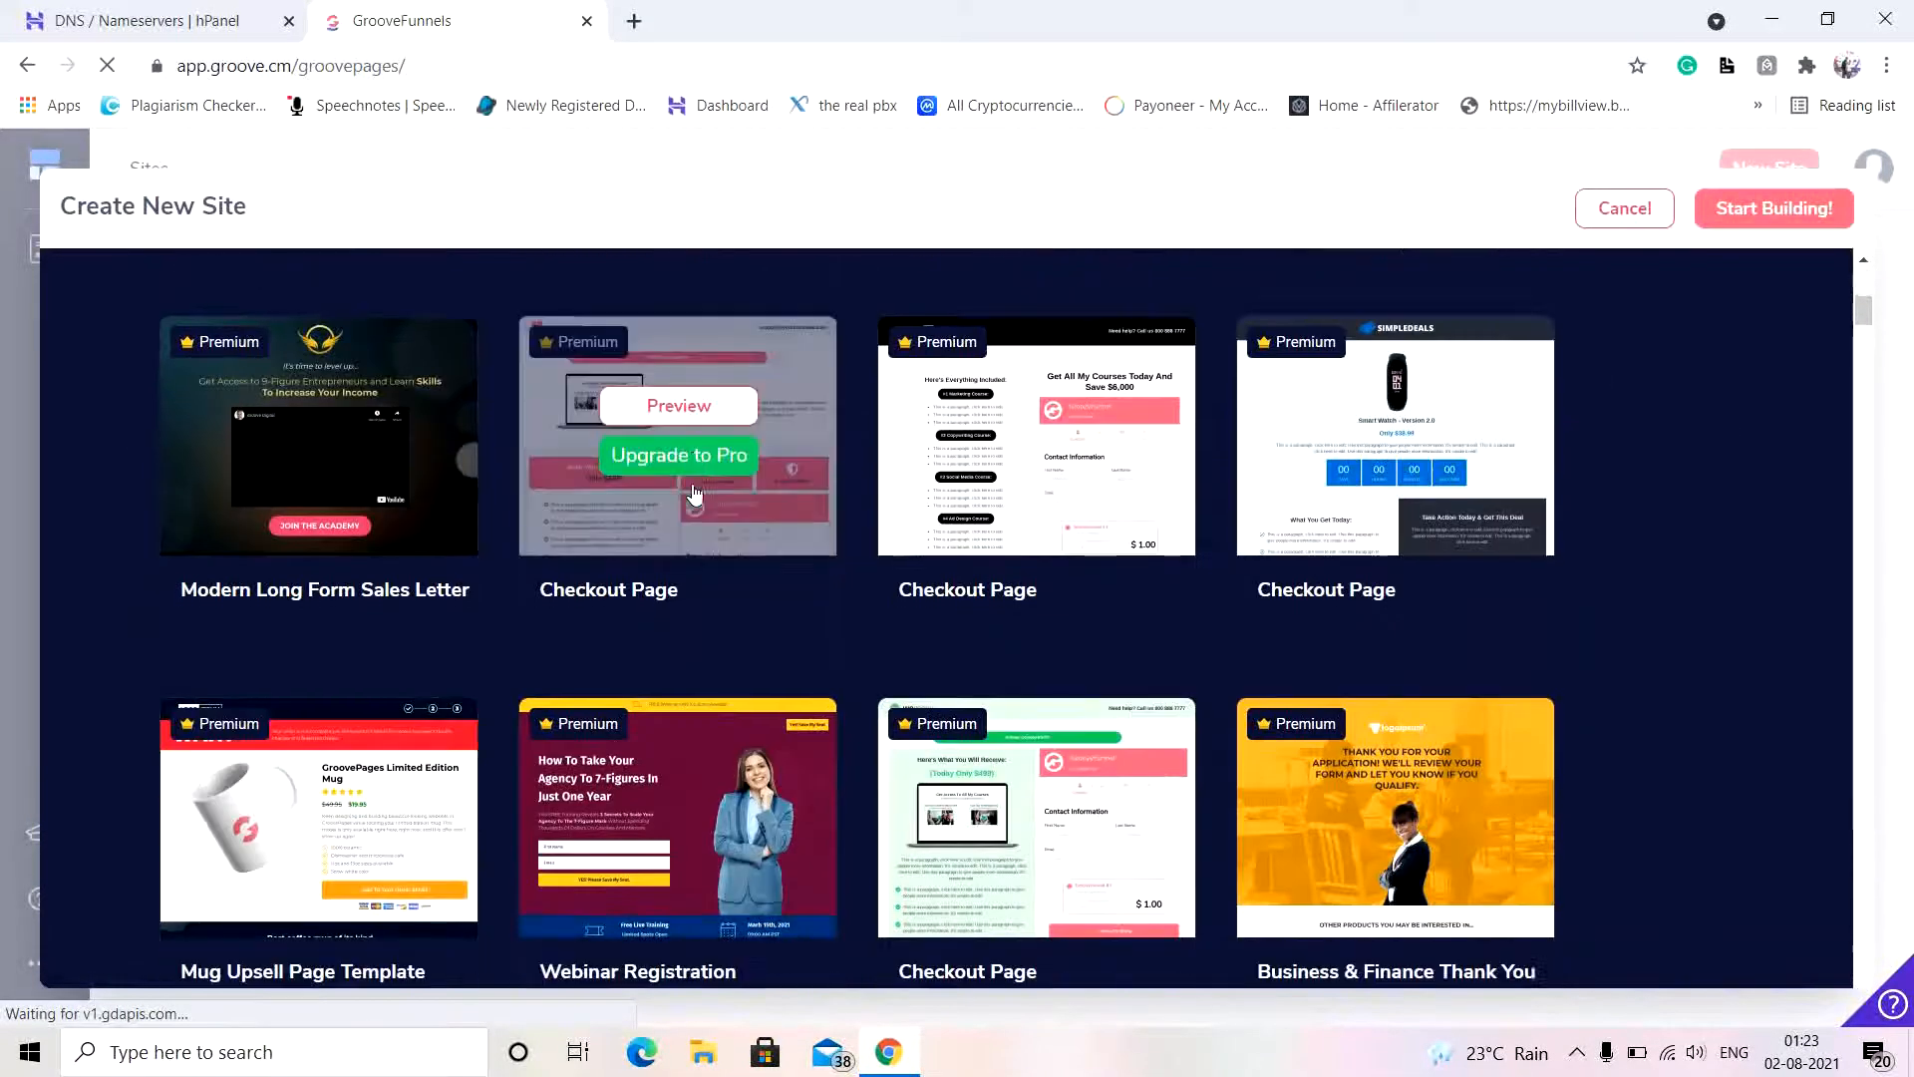
pyautogui.scroll(7, 695, 492)
pyautogui.scroll(-3, 695, 491)
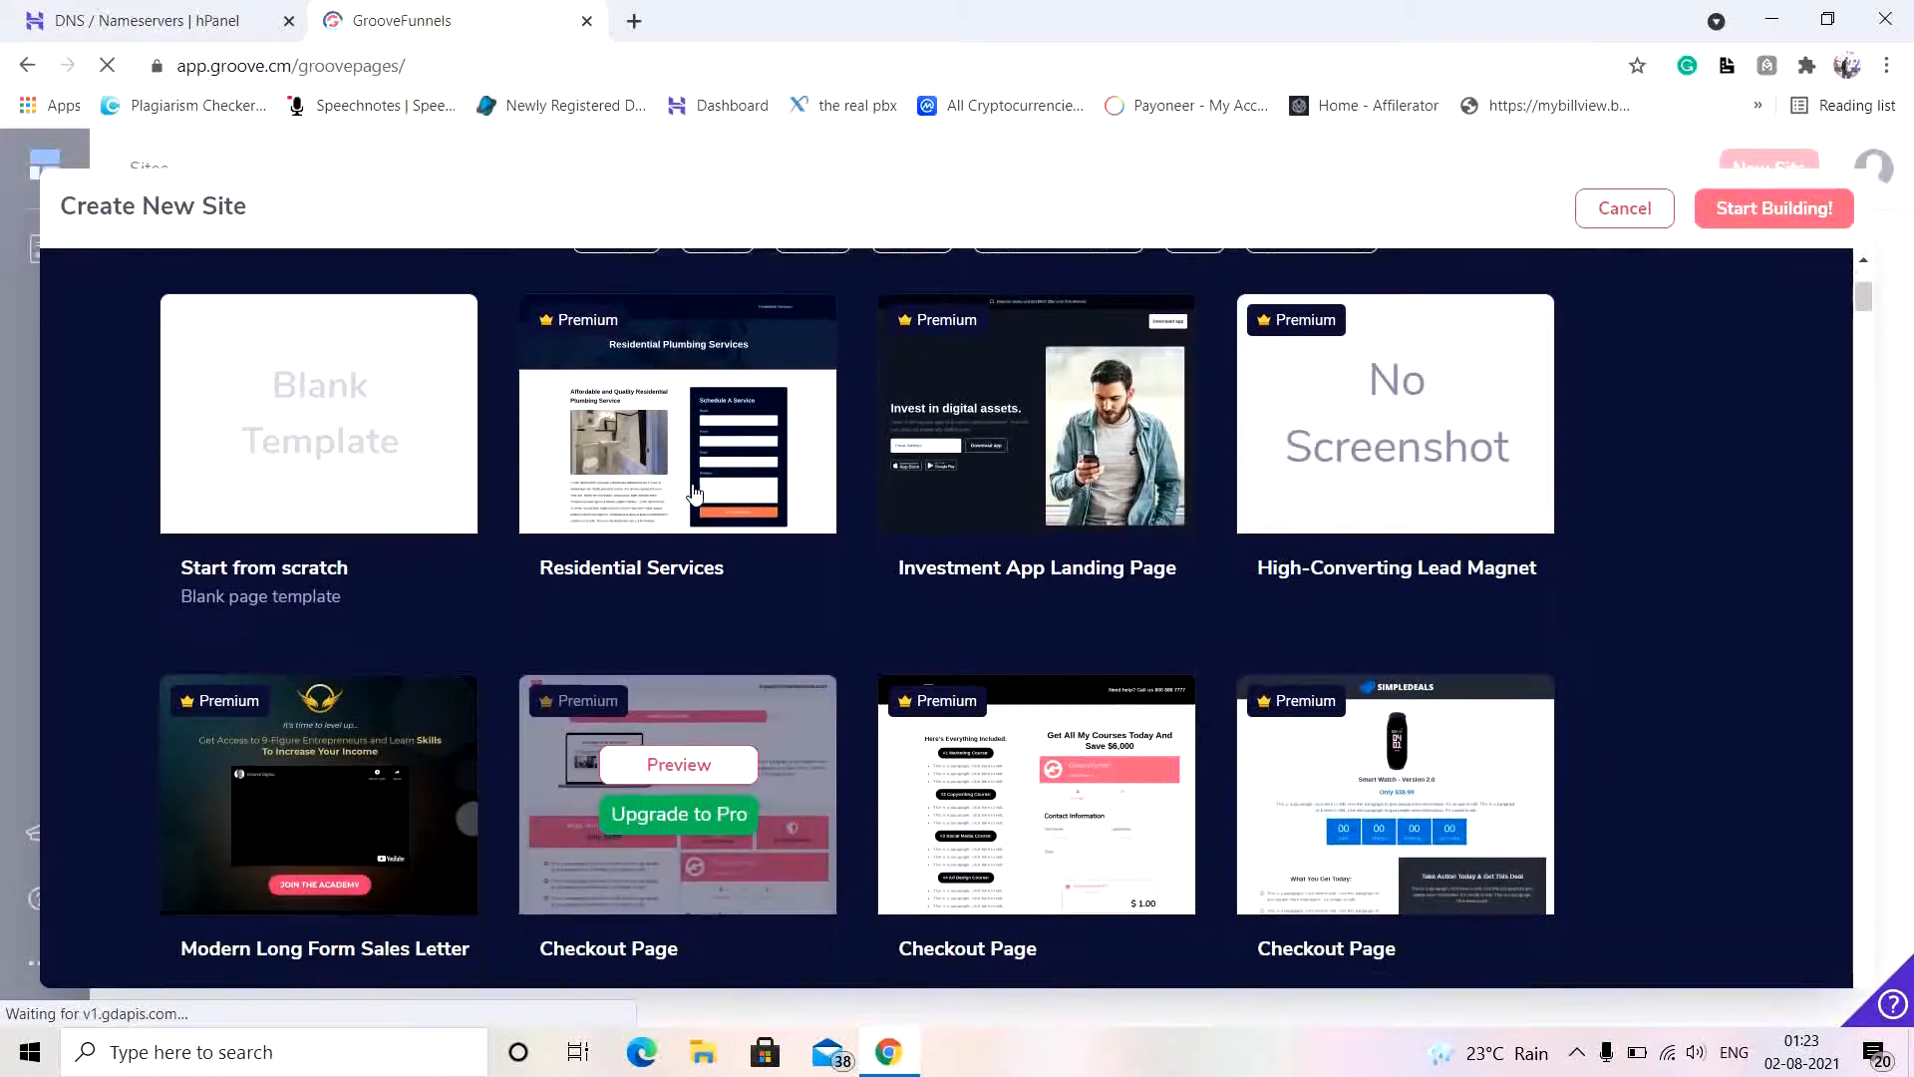
pyautogui.scroll(-3, 865, 668)
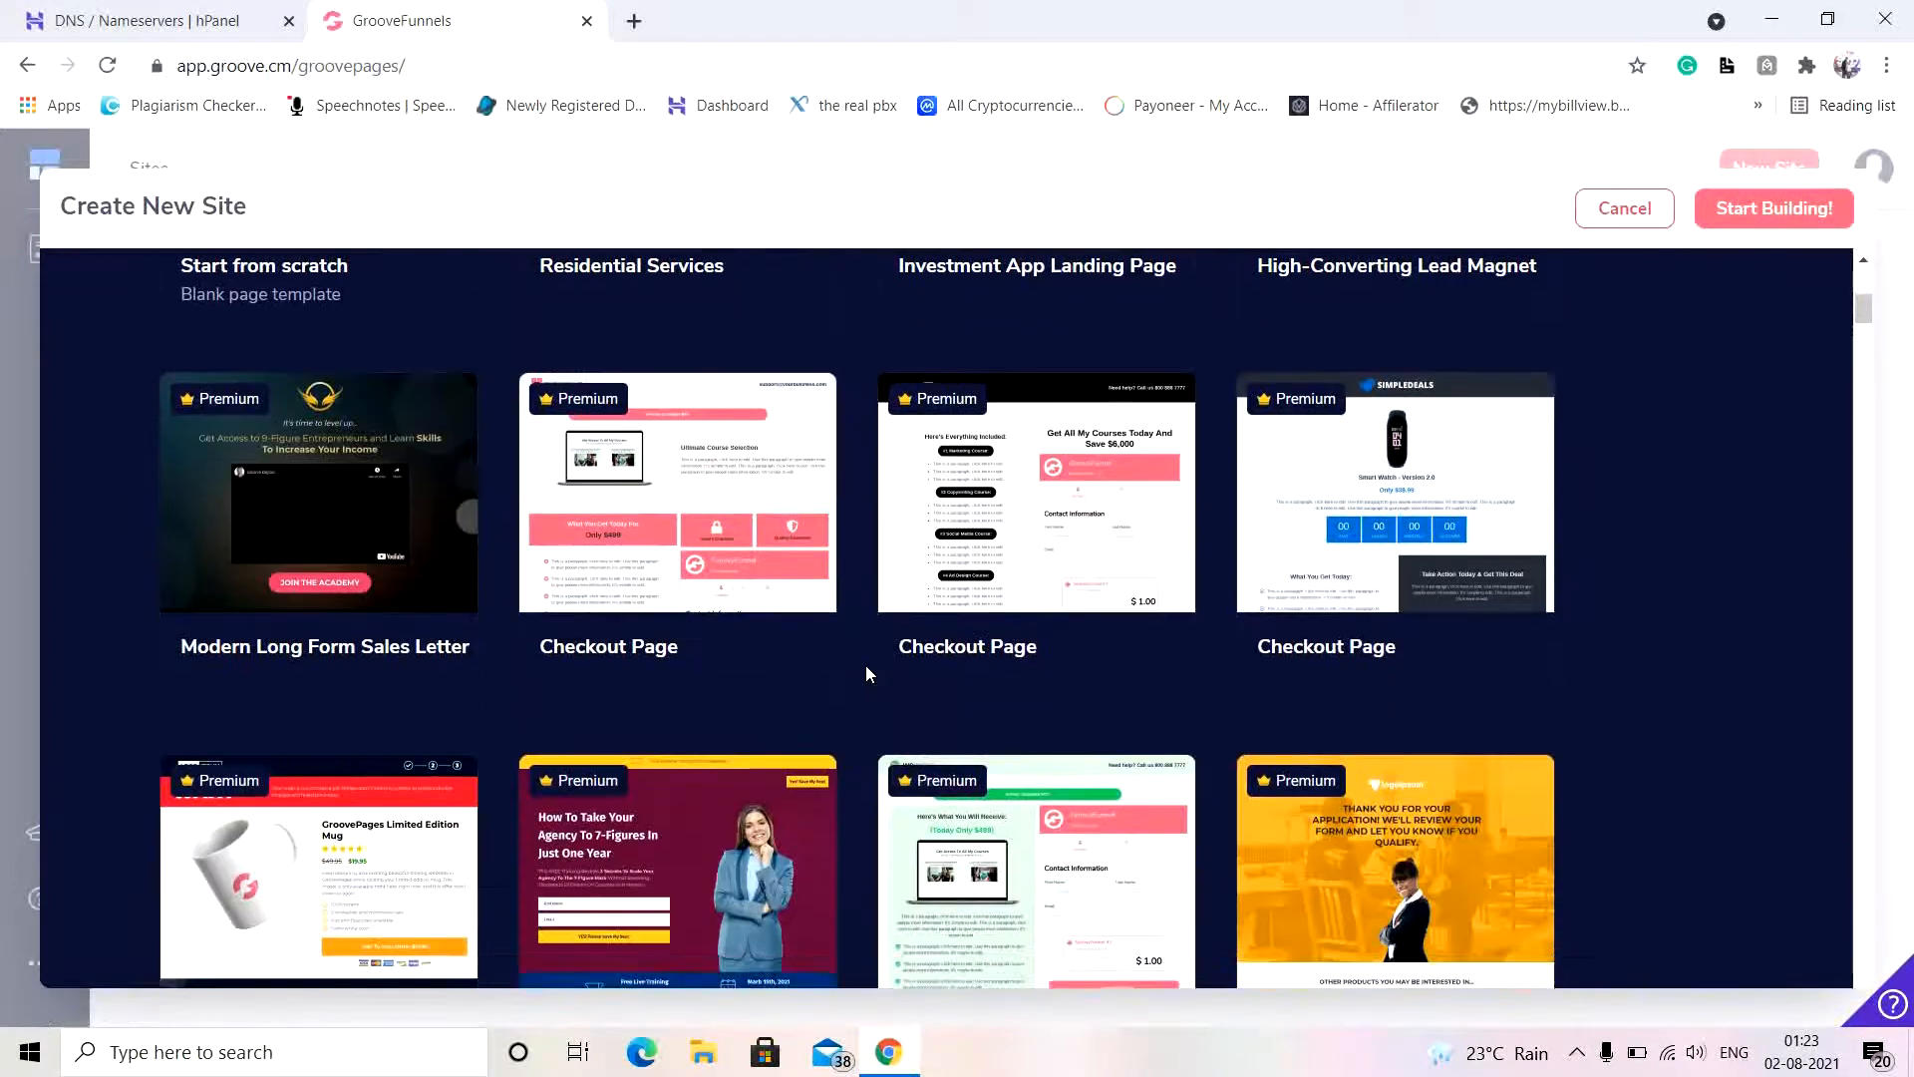
pyautogui.scroll(-3, 853, 718)
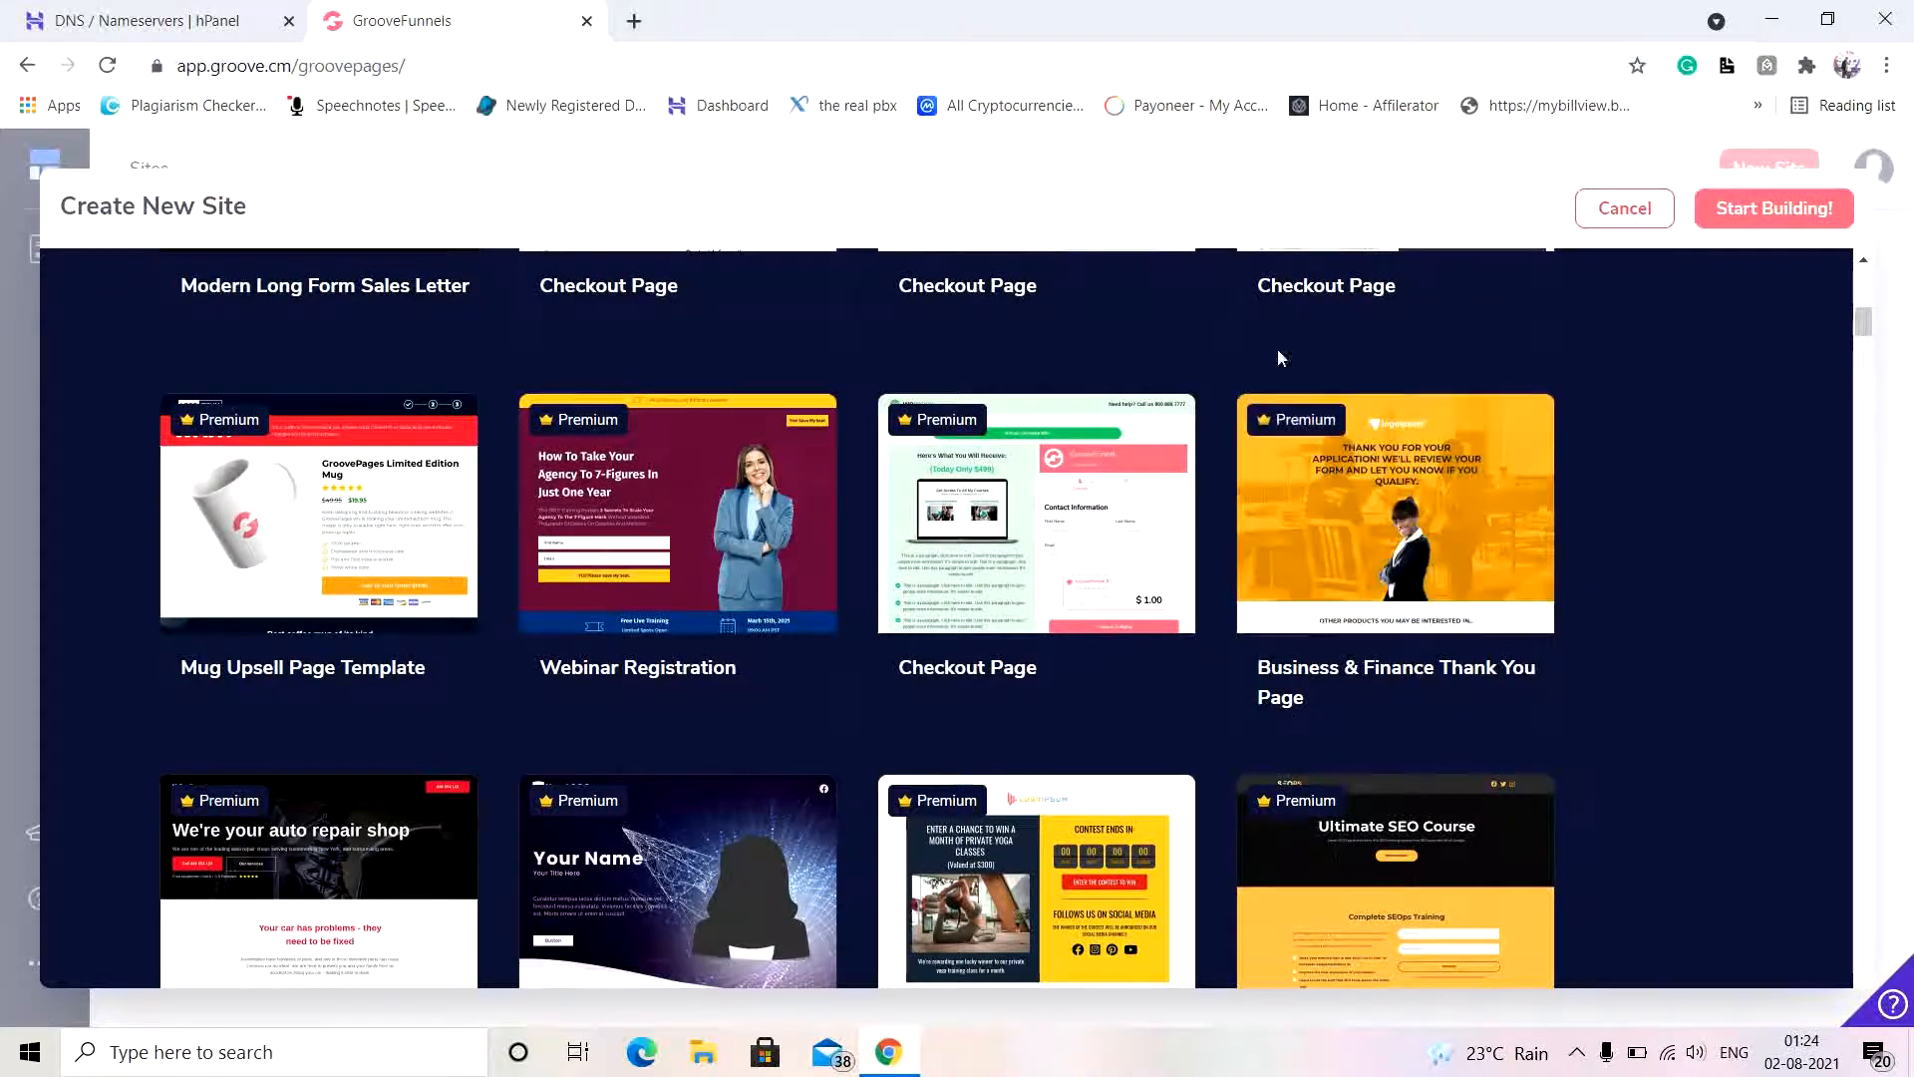
pyautogui.moveTo(1352, 424)
pyautogui.scroll(5, 852, 674)
pyautogui.scroll(3, 852, 674)
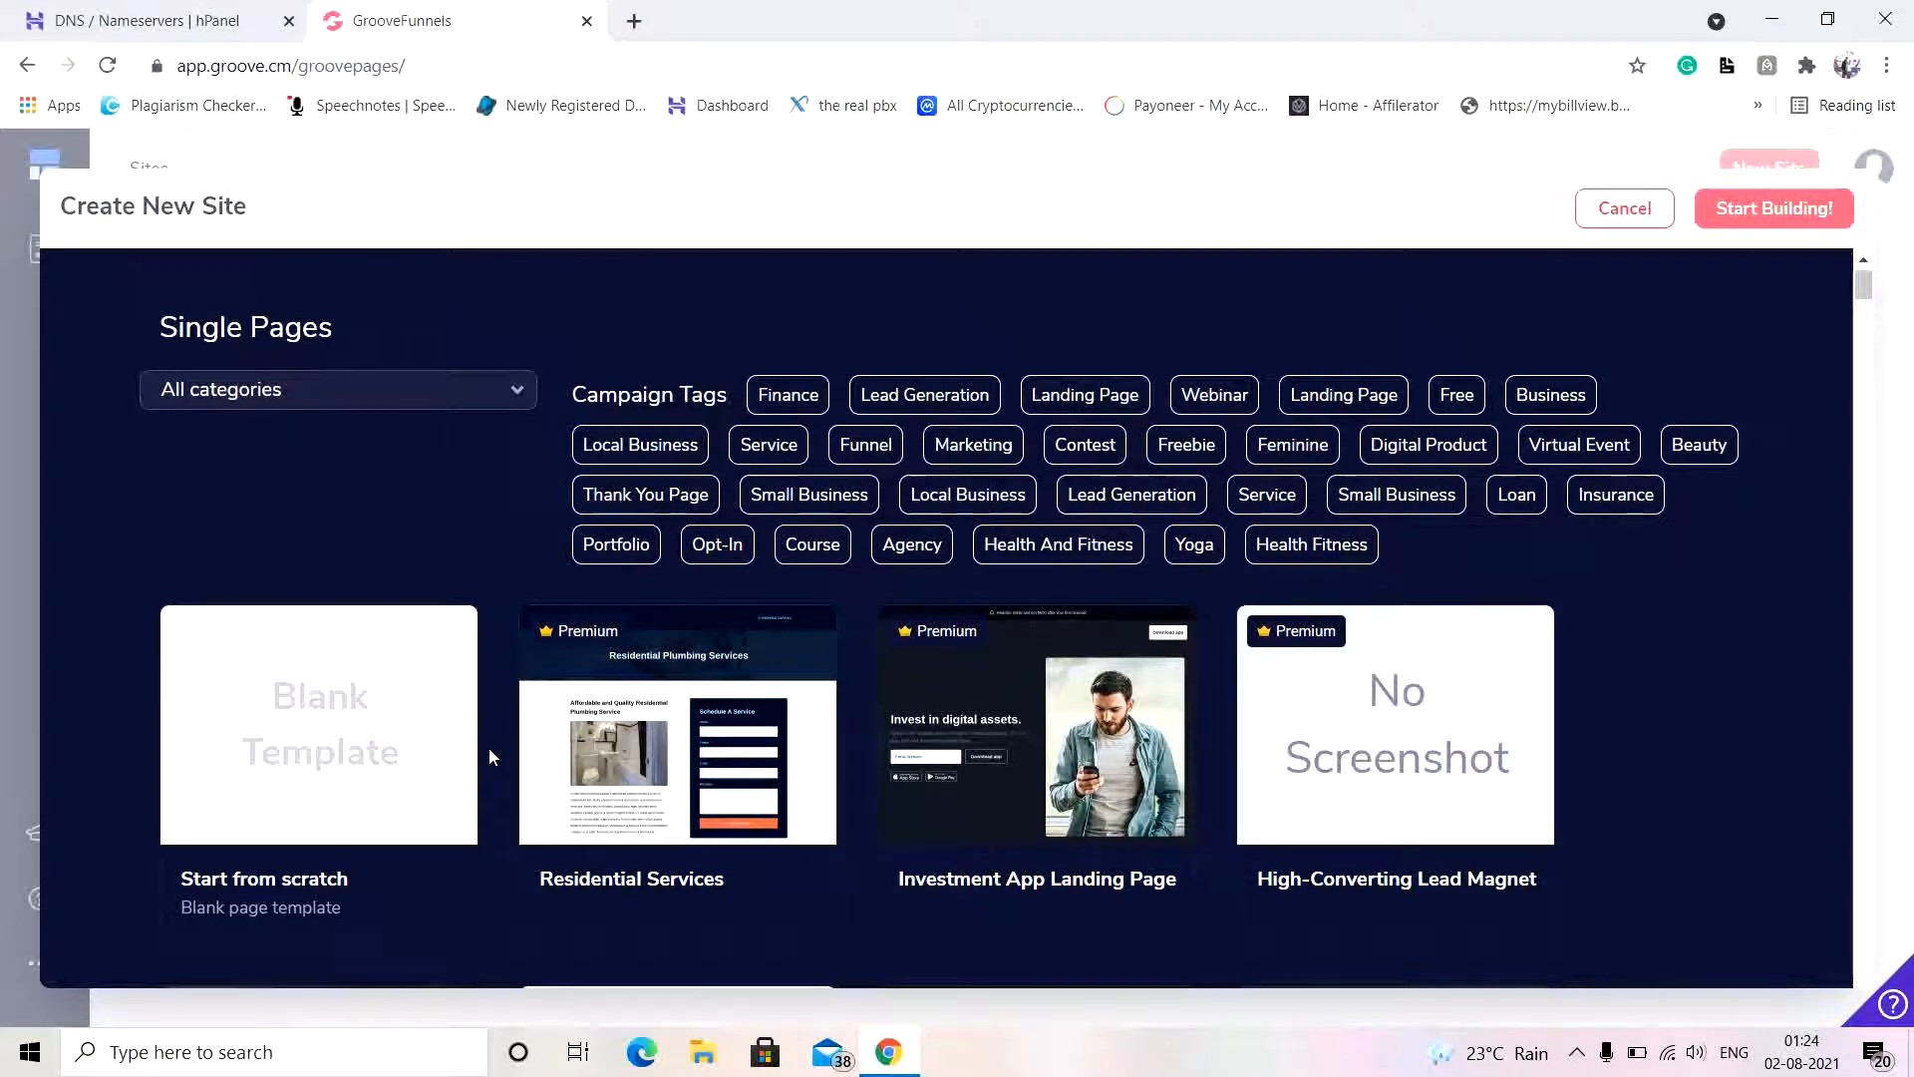
# Step: Select the Live Webinar Opt-In template, name the site after the custom .site domain and start building
pyautogui.scroll(-10, 871, 712)
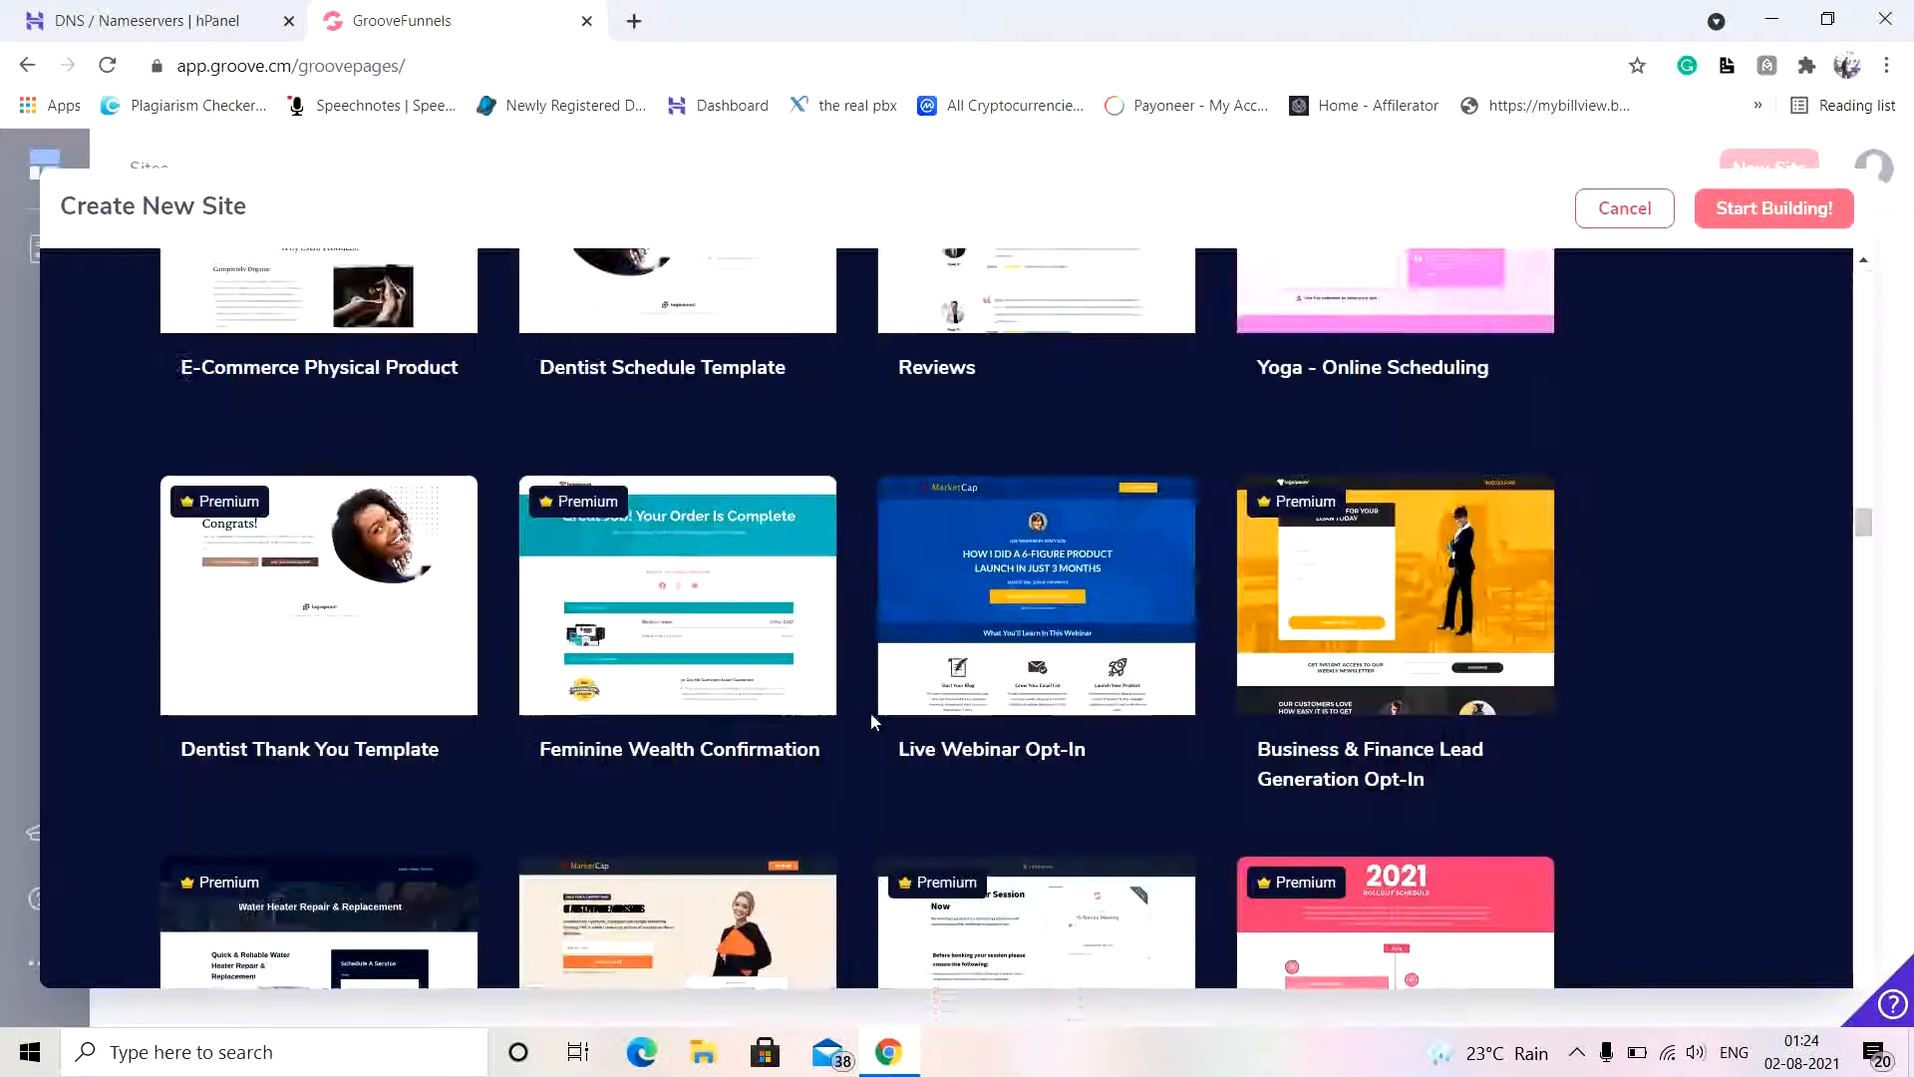
pyautogui.moveTo(1175, 603)
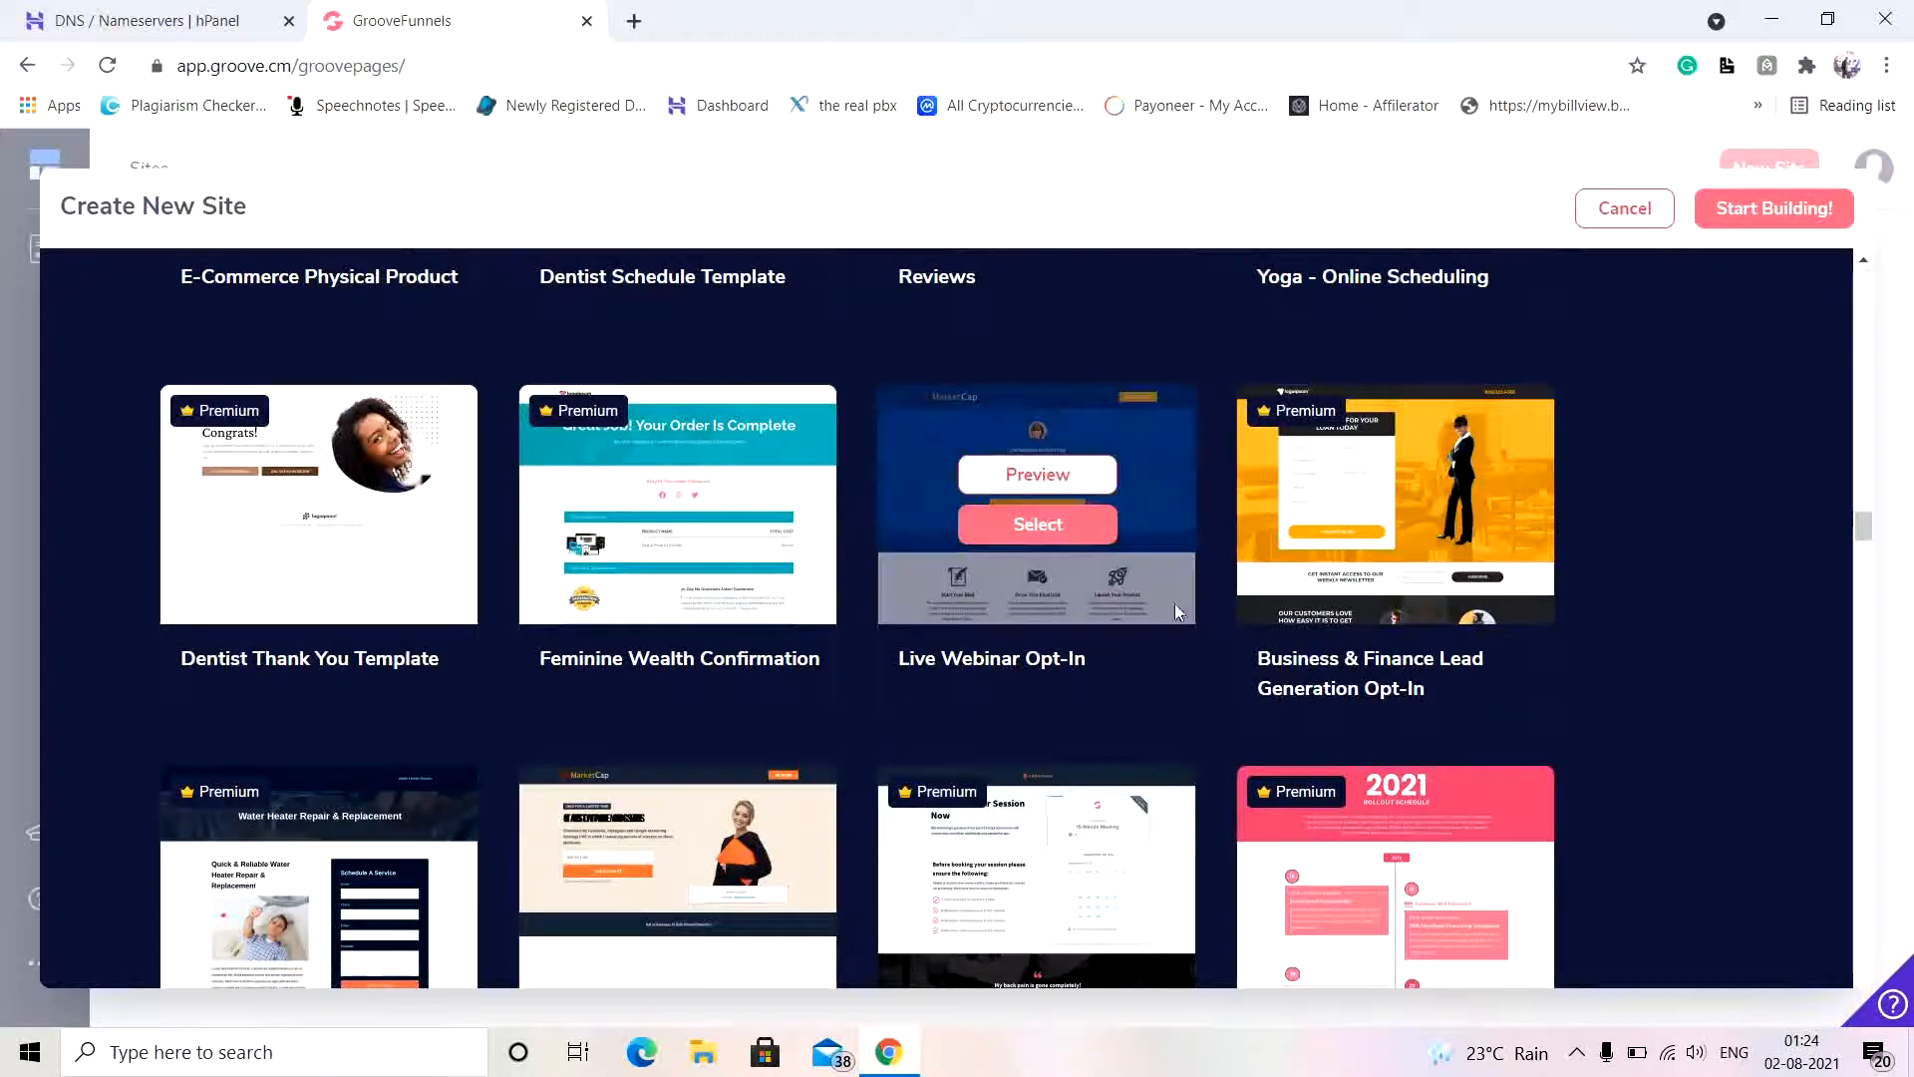
pyautogui.click(1041, 535)
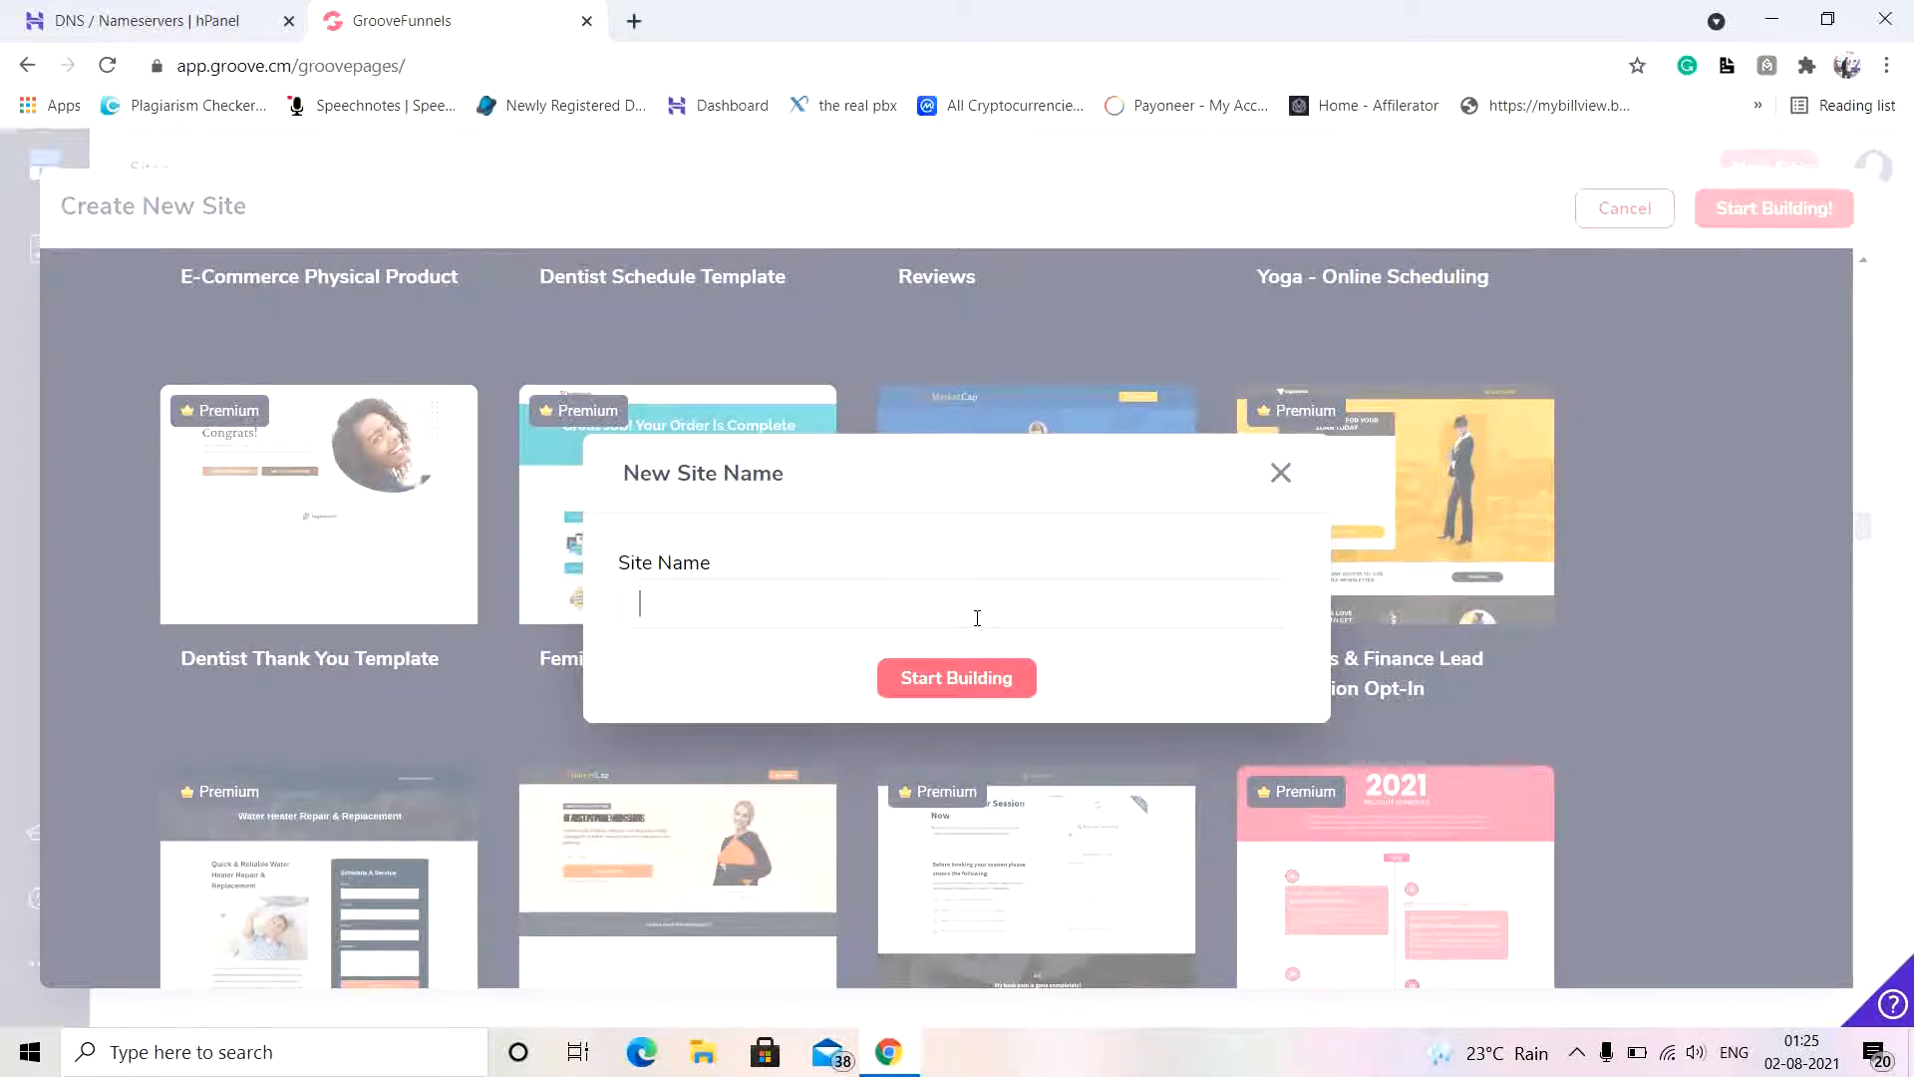
pyautogui.write('mannuprasad.site')
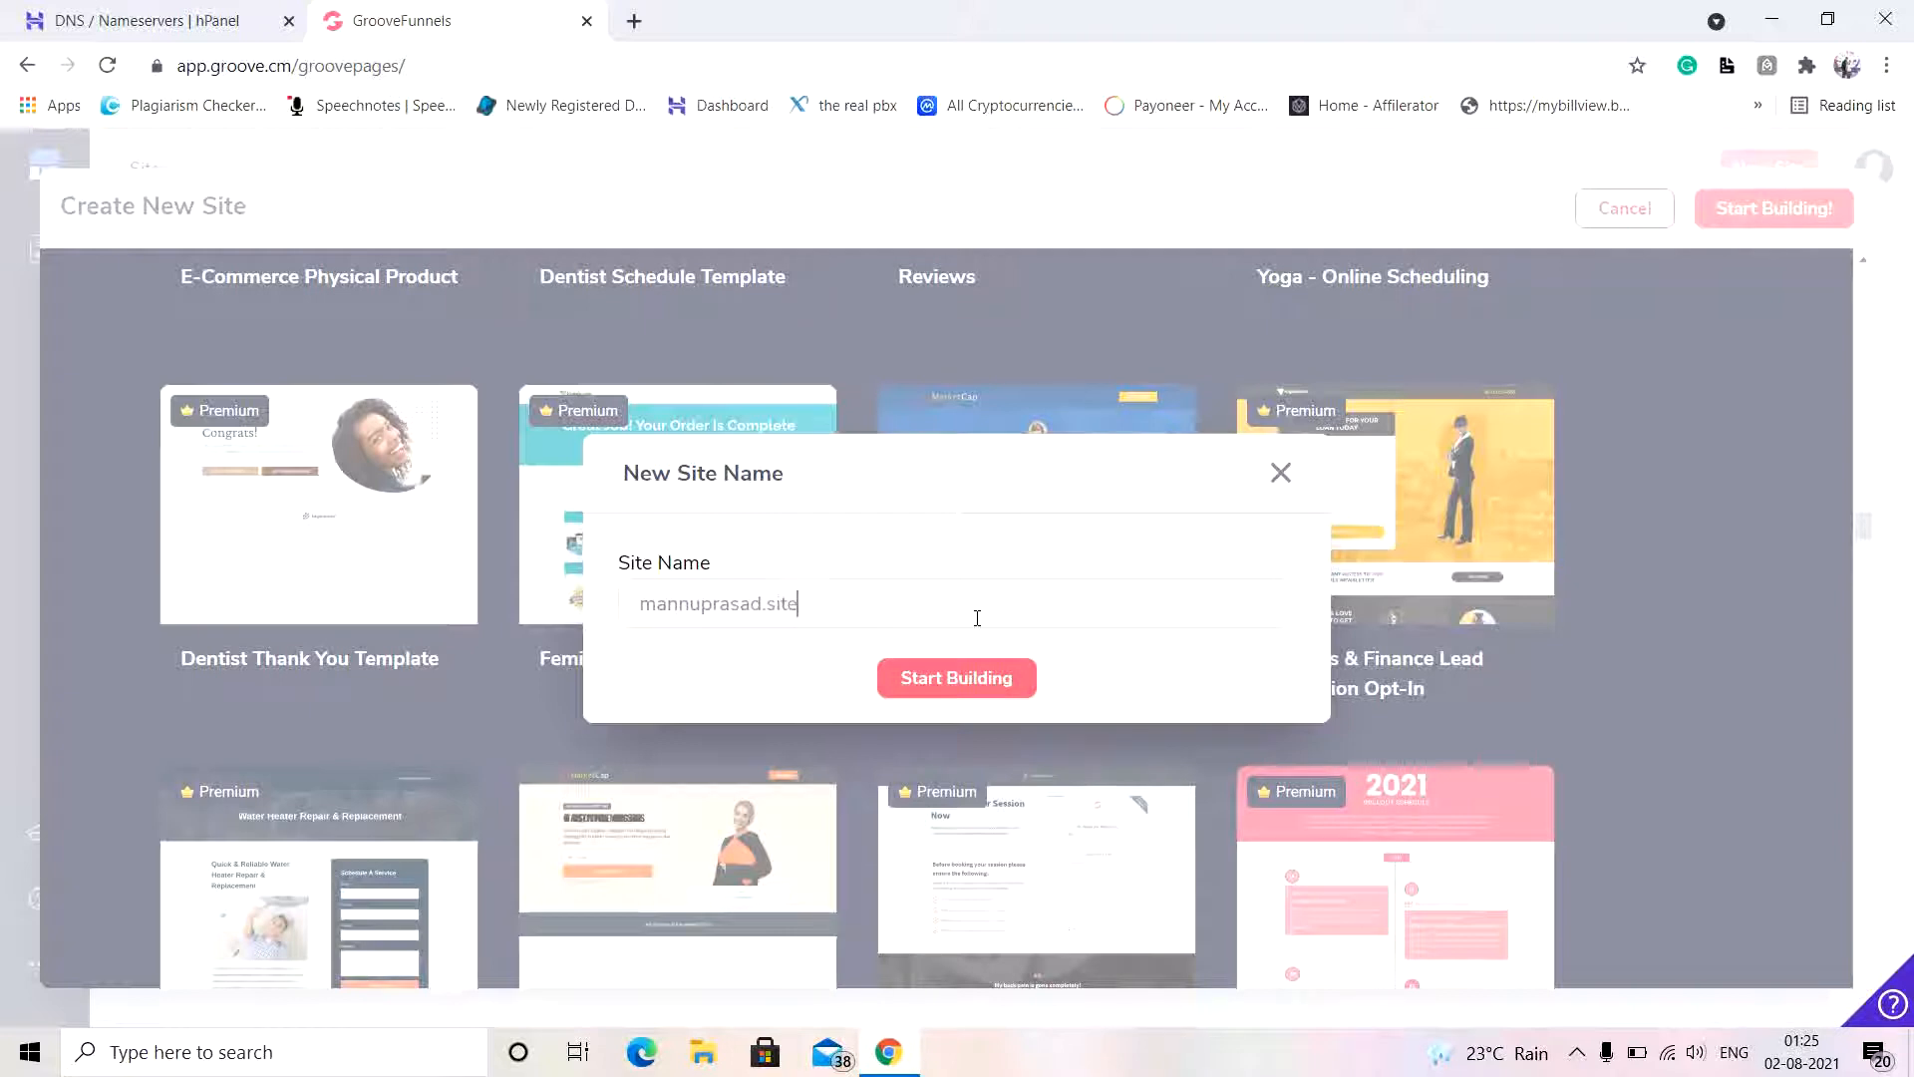
pyautogui.click(957, 678)
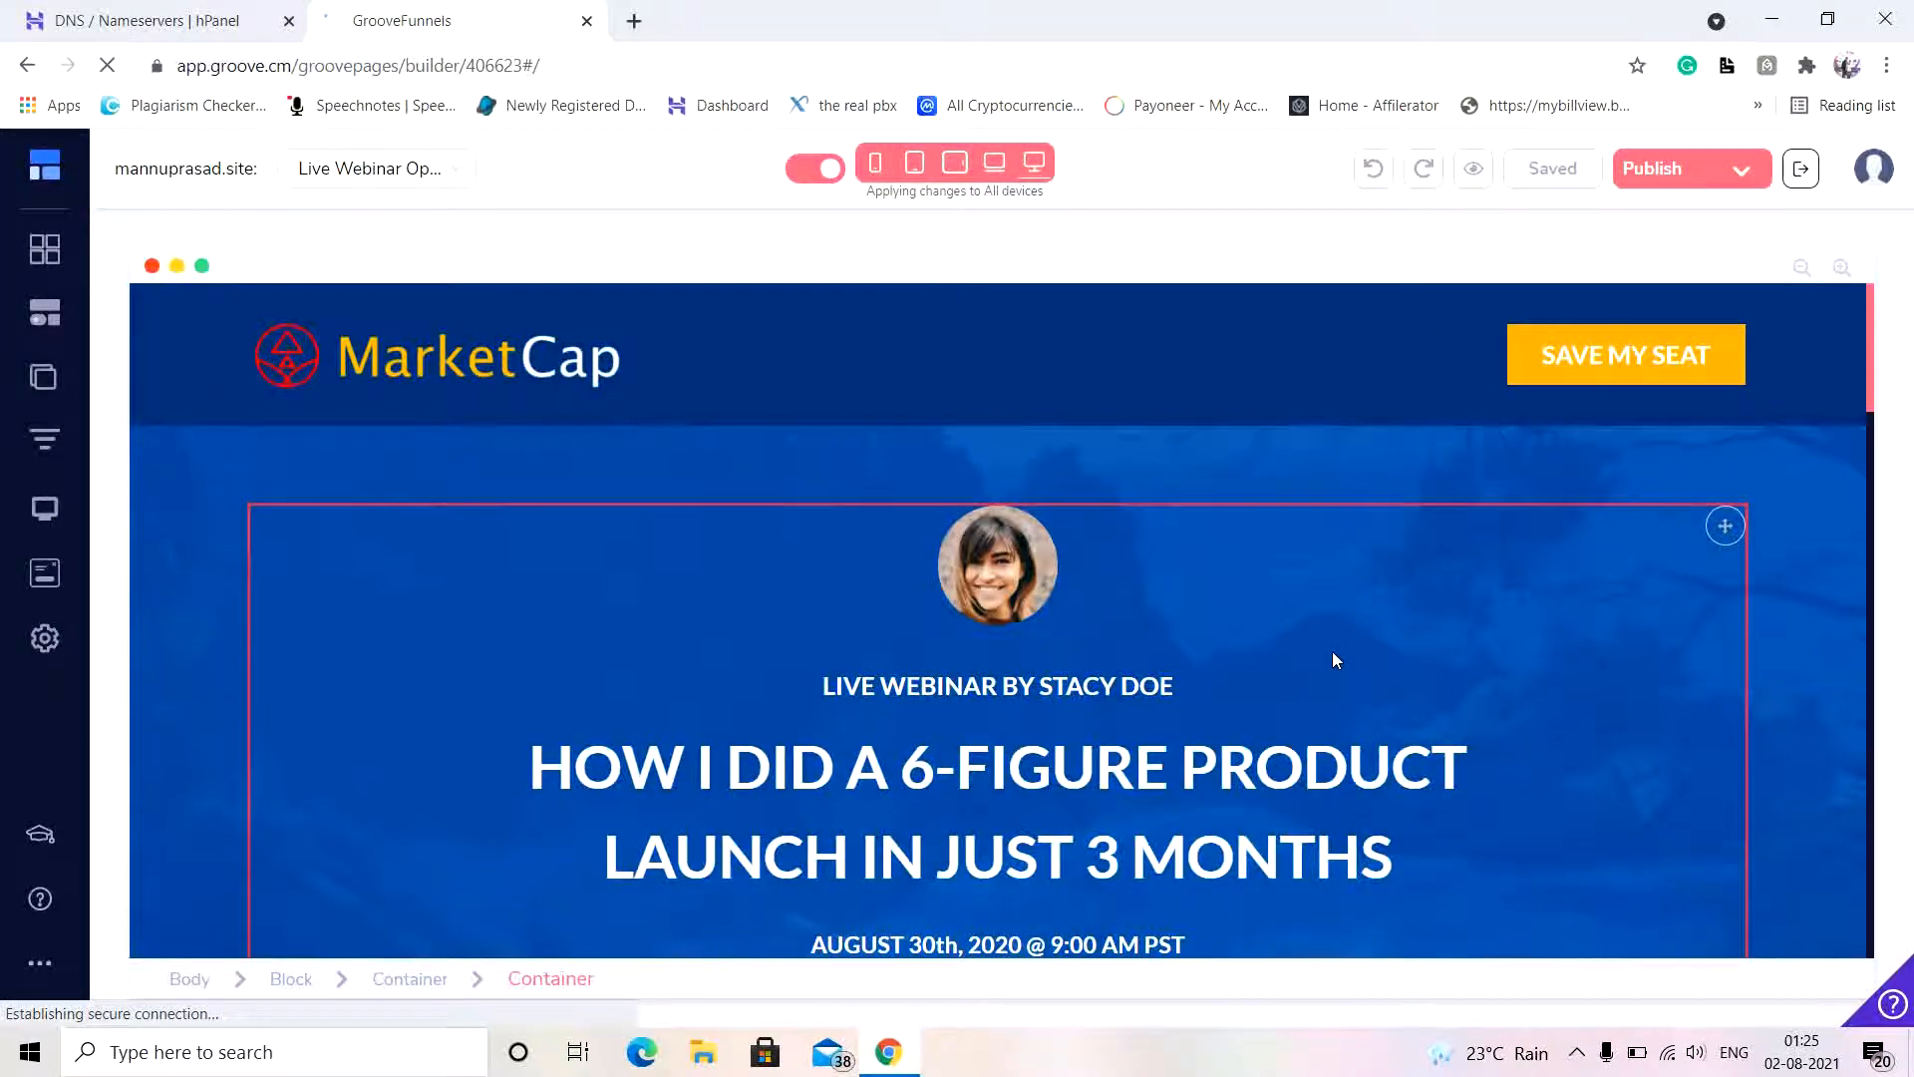
# Step: Look through the whole webinar template page in the builder, from the header to the footer
pyautogui.scroll(-6, 1333, 654)
pyautogui.scroll(-12, 1334, 658)
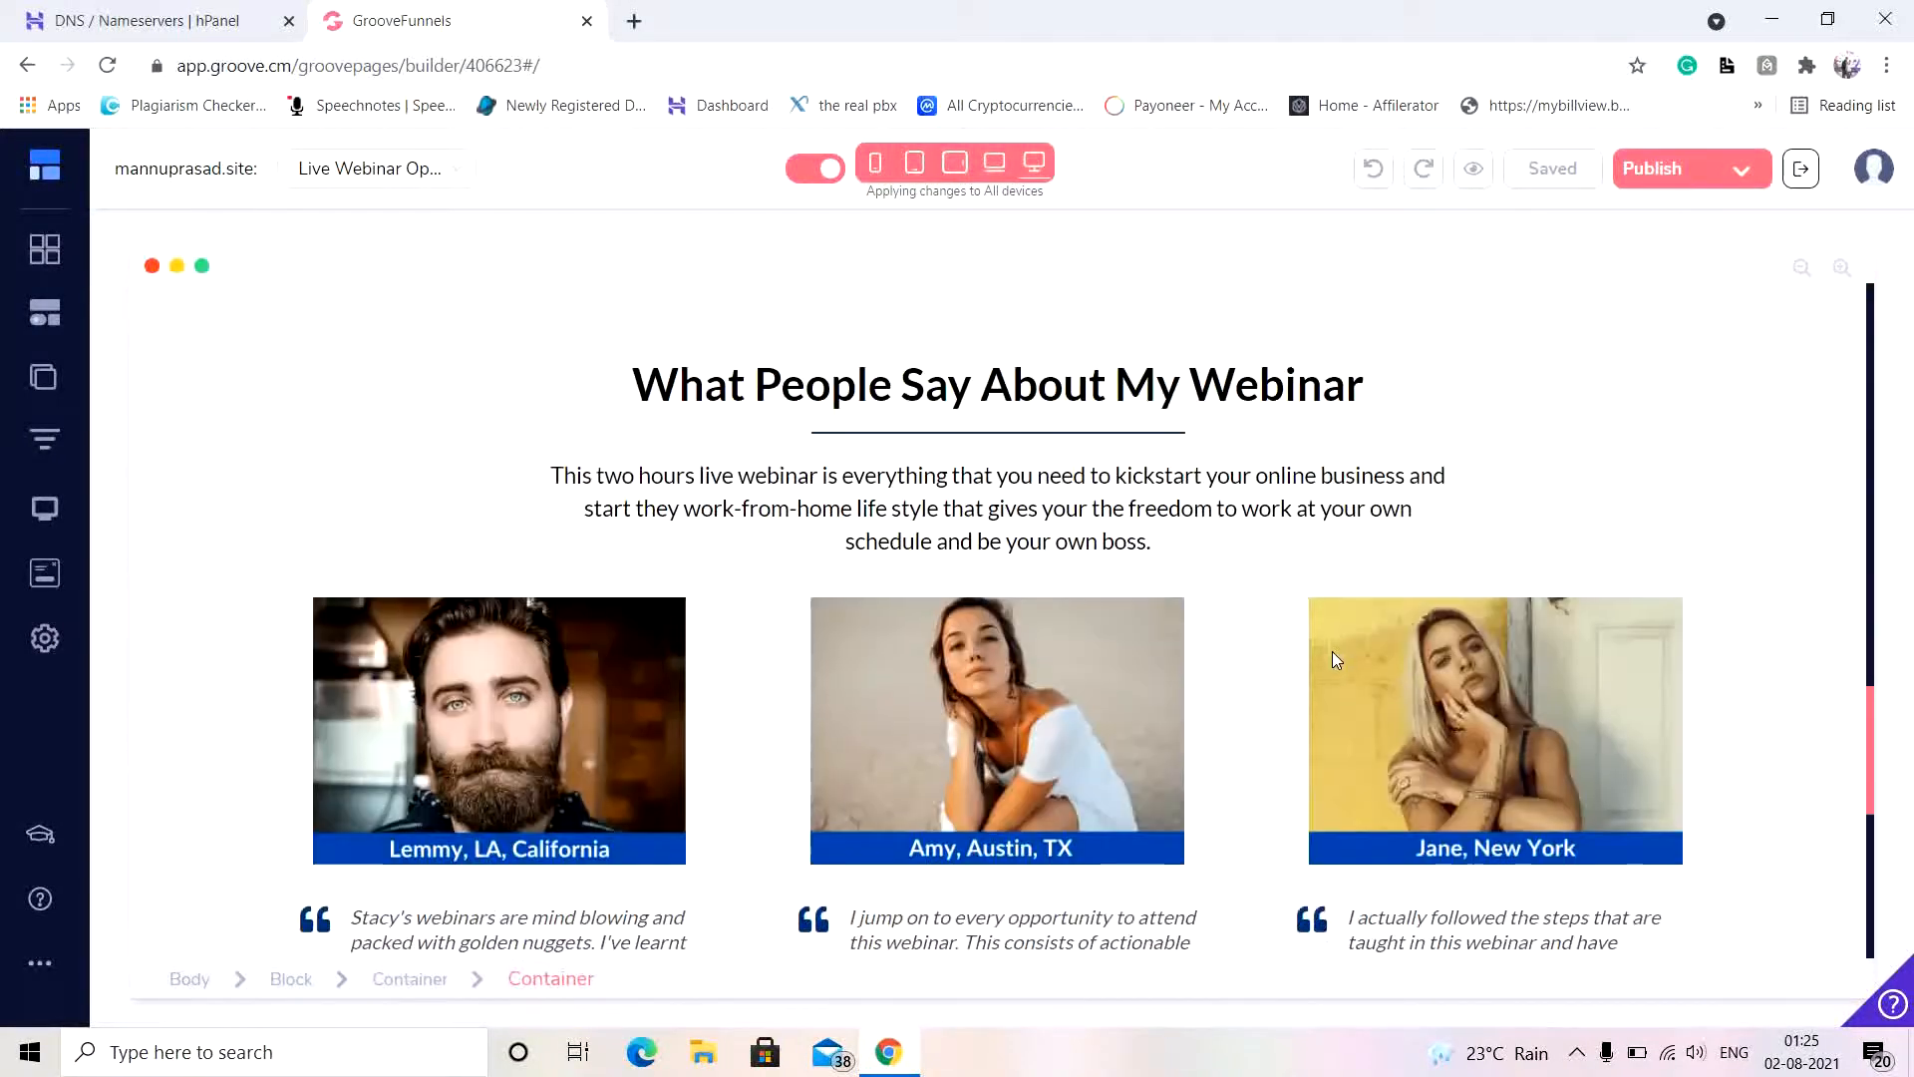
pyautogui.scroll(-6, 1332, 649)
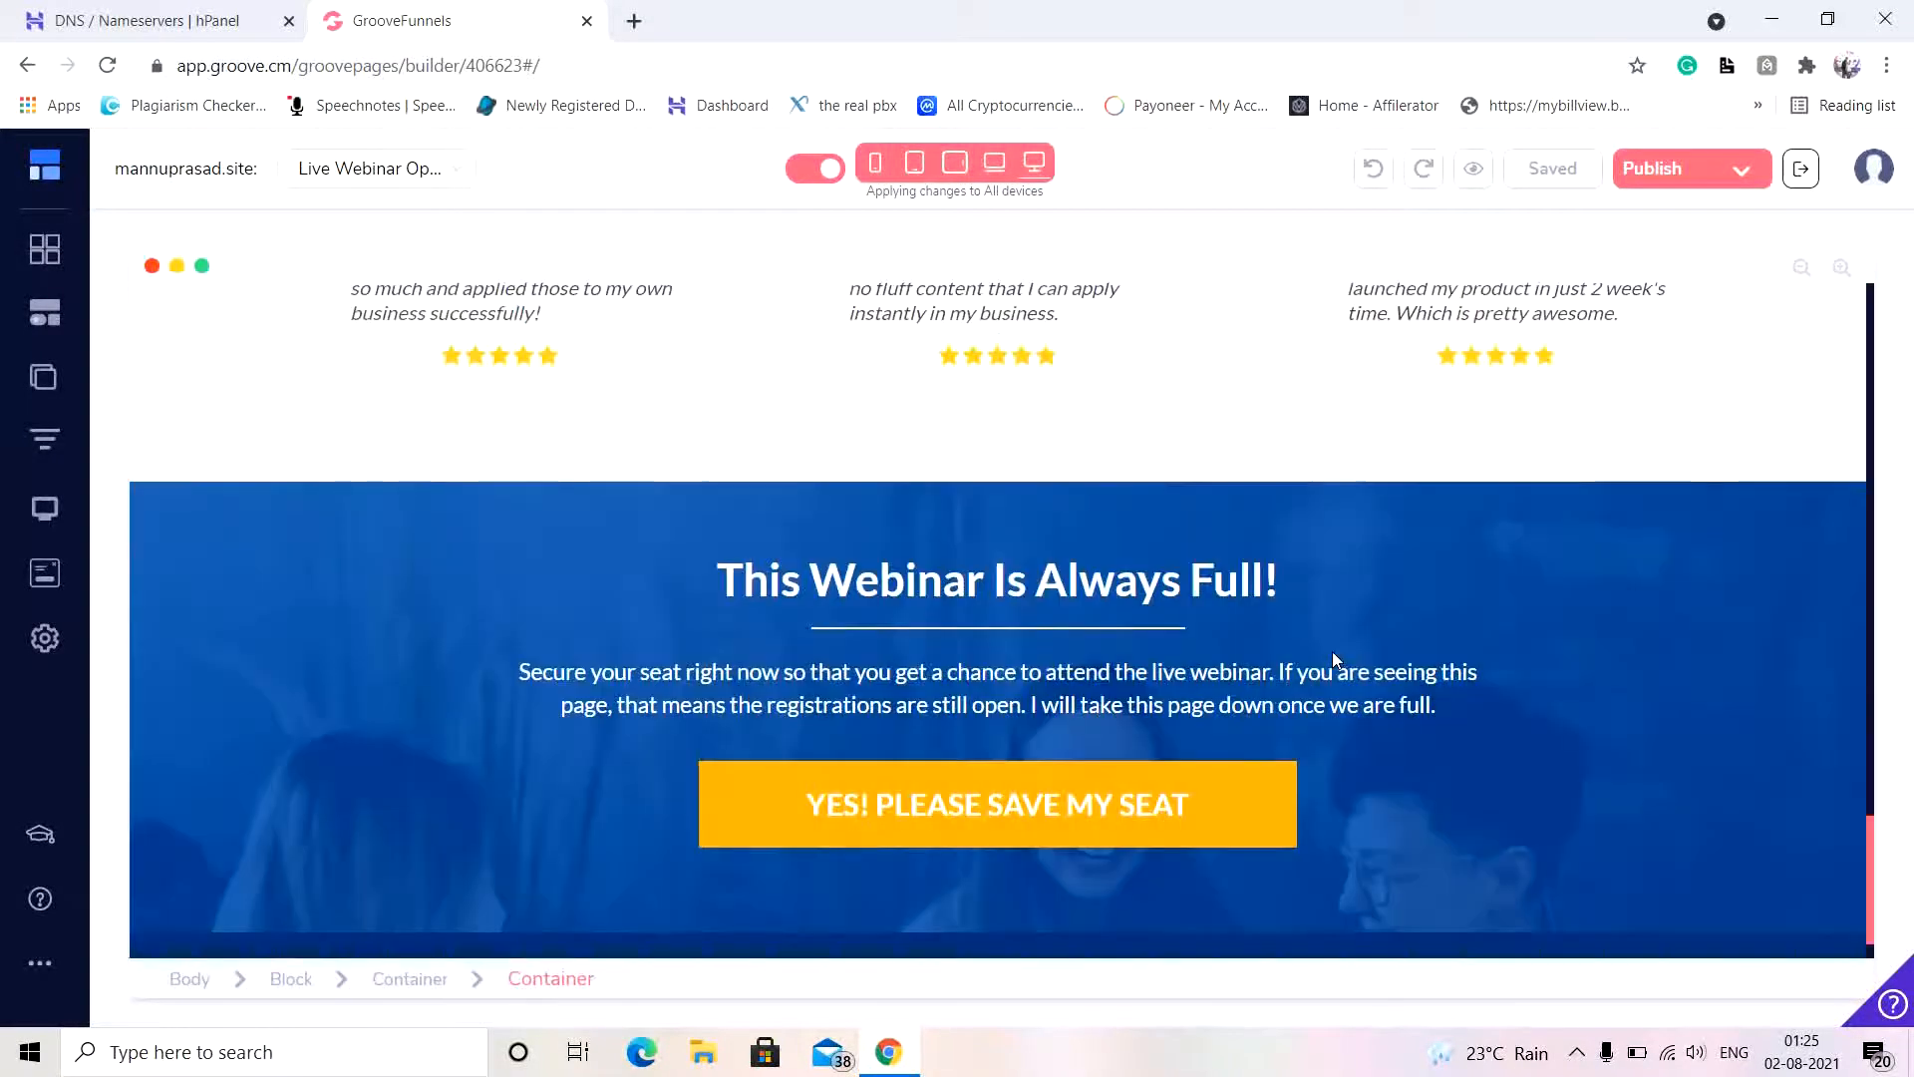
pyautogui.scroll(-2, 1353, 844)
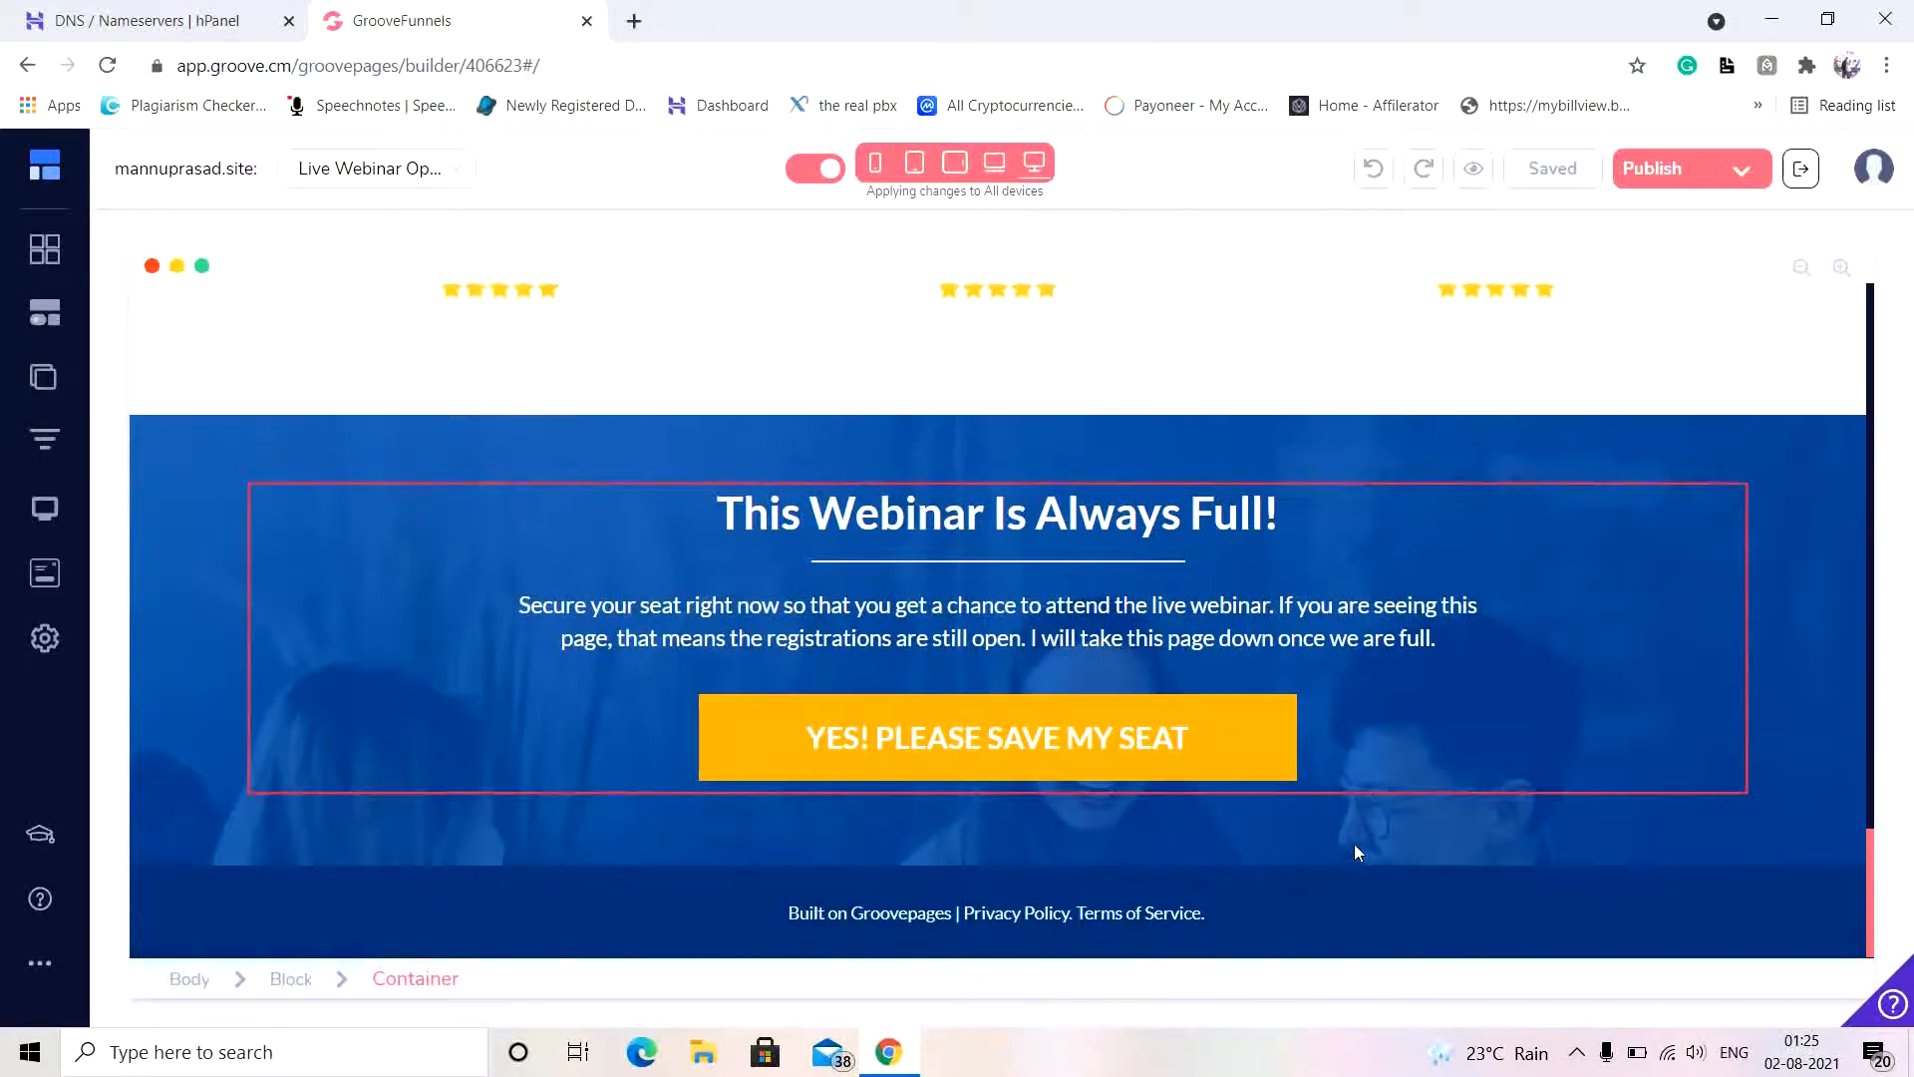
pyautogui.scroll(10, 1354, 844)
pyautogui.scroll(12, 1354, 844)
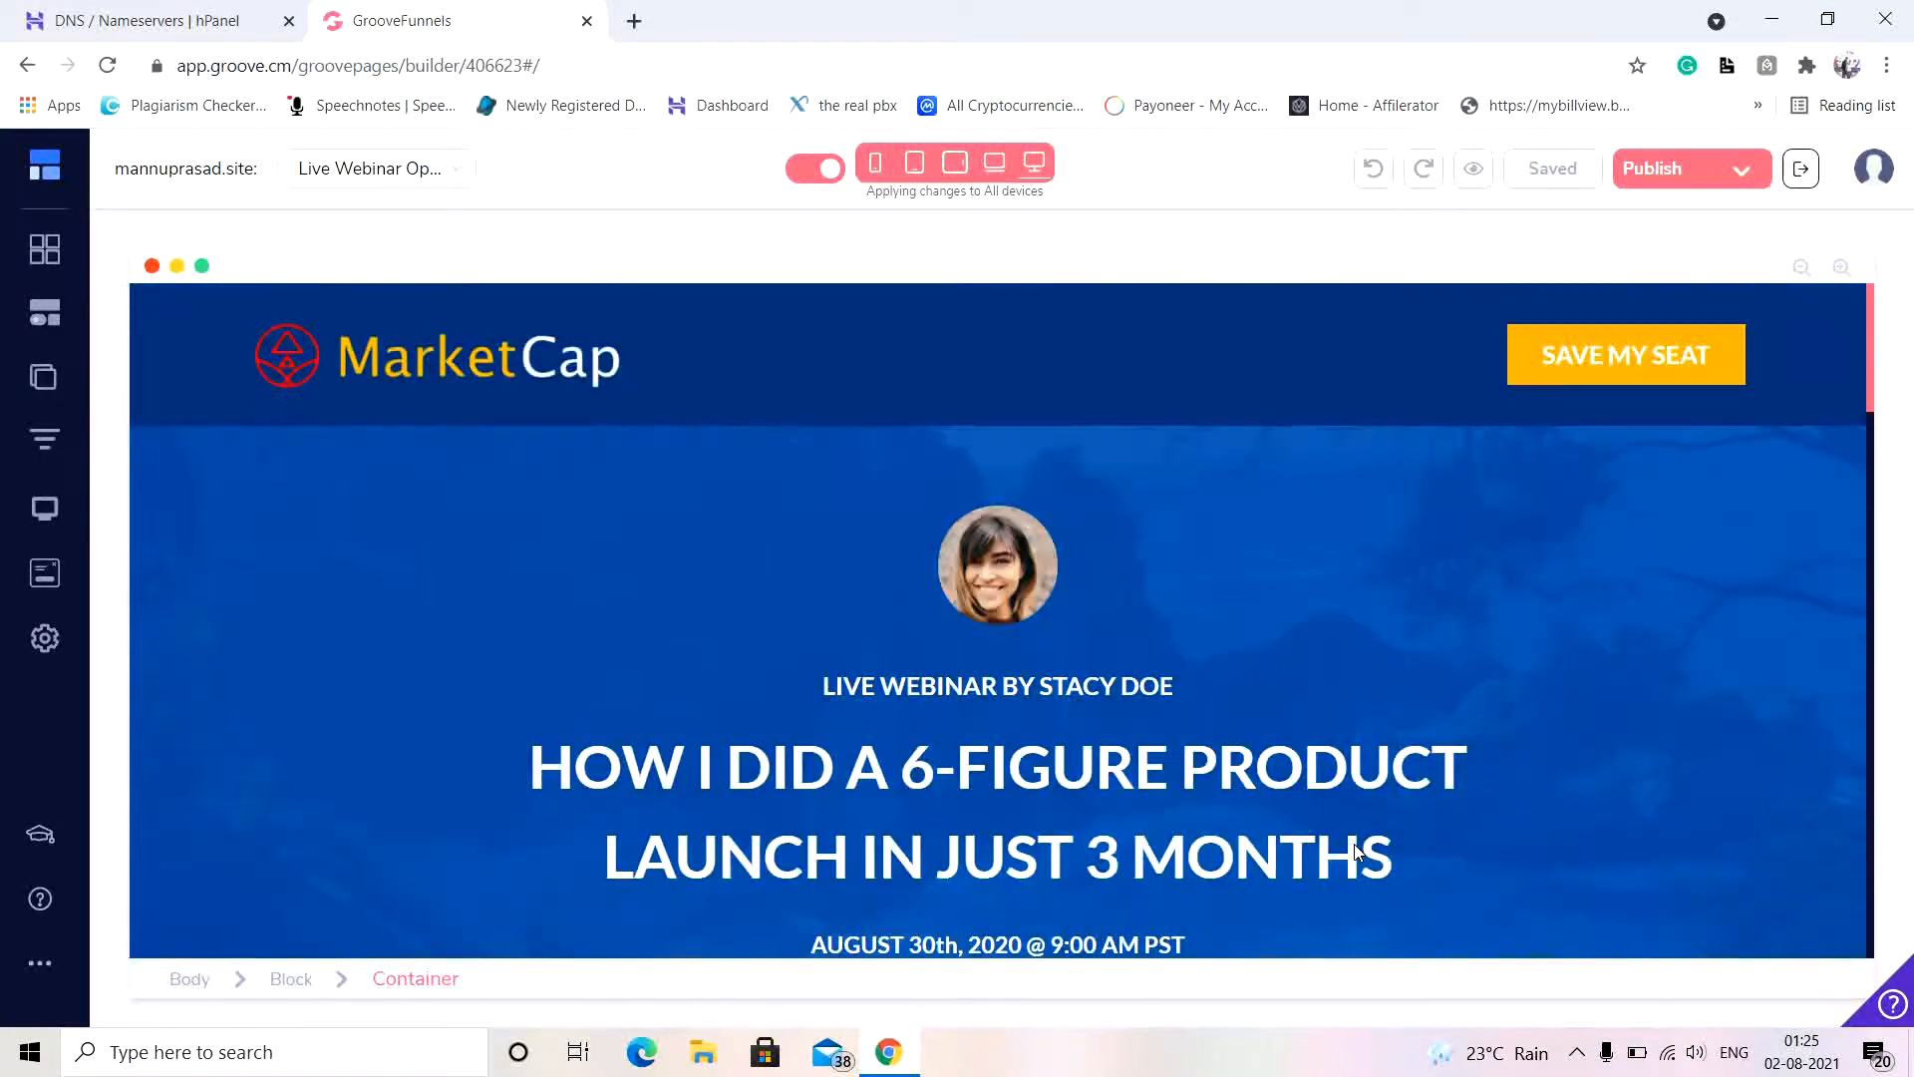
pyautogui.scroll(-5, 1354, 848)
pyautogui.scroll(5, 1354, 847)
pyautogui.scroll(-15, 1354, 848)
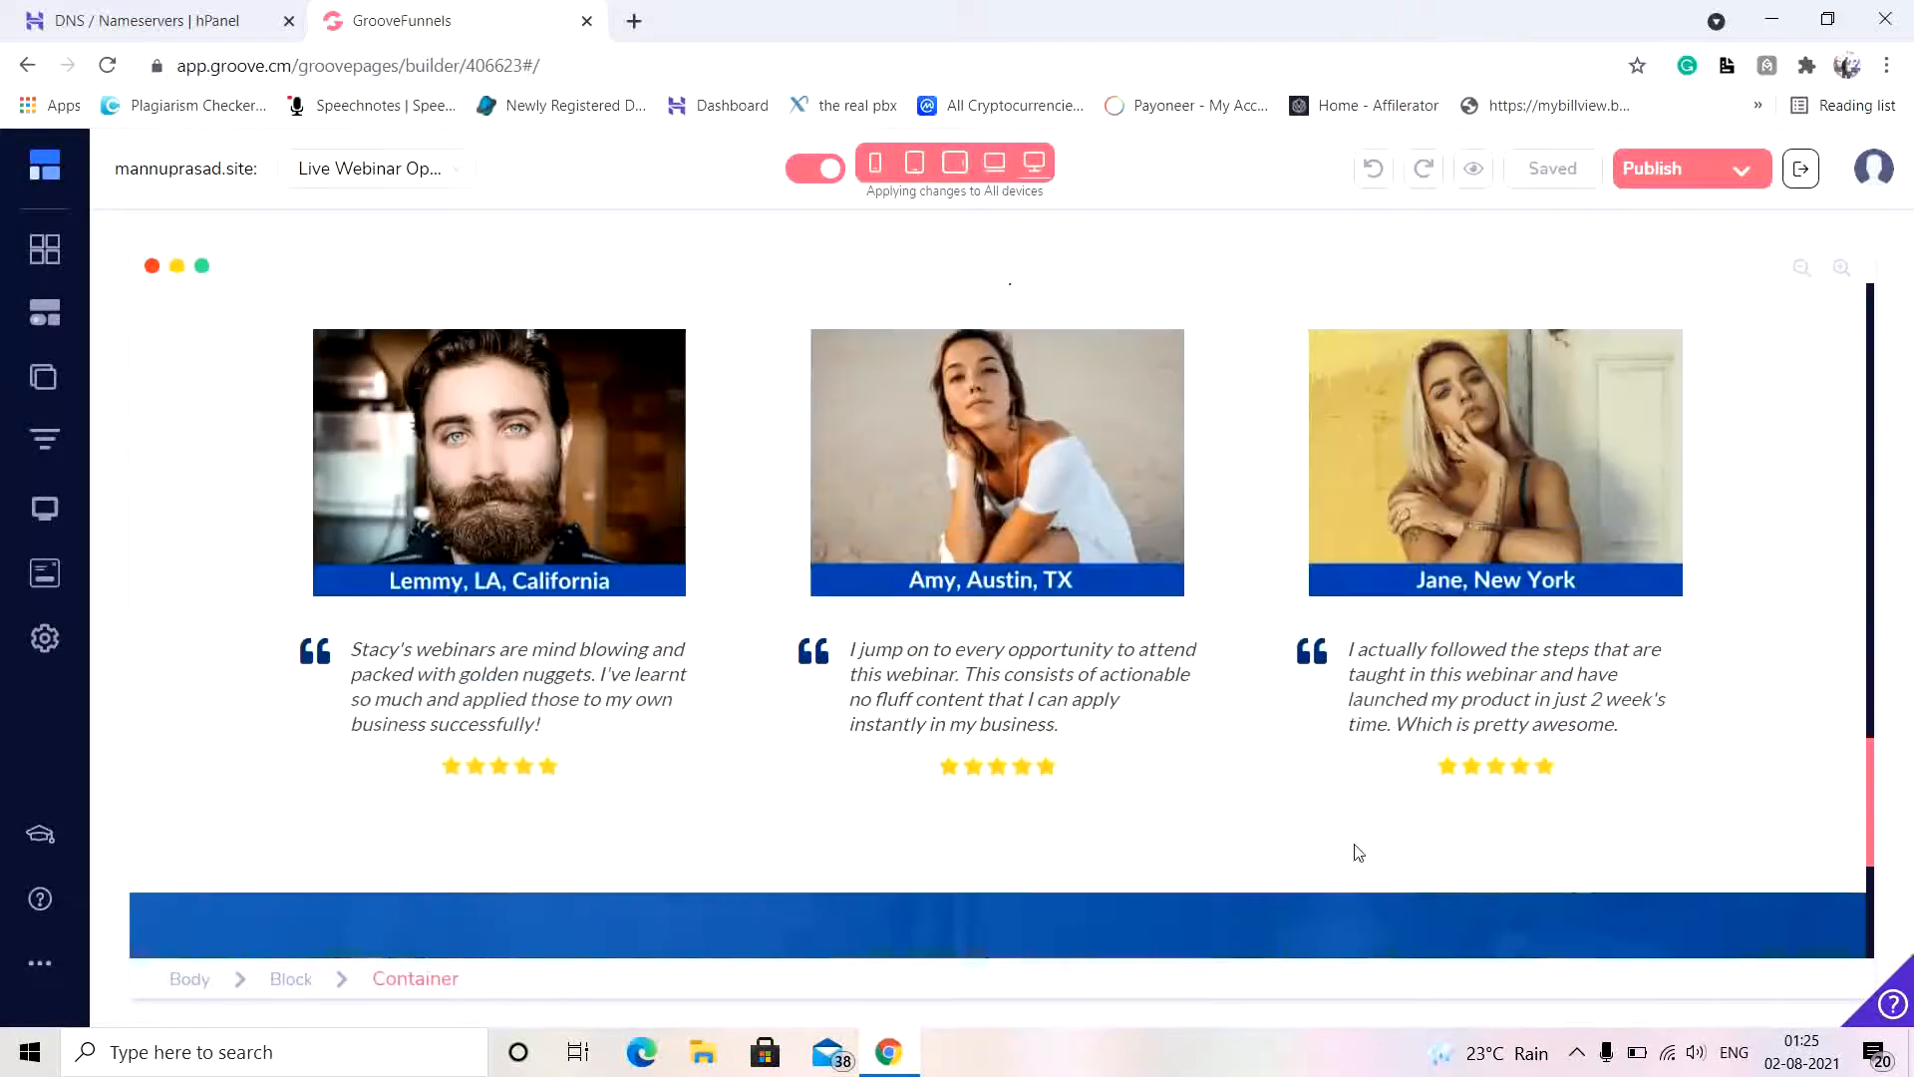
pyautogui.scroll(14, 1354, 844)
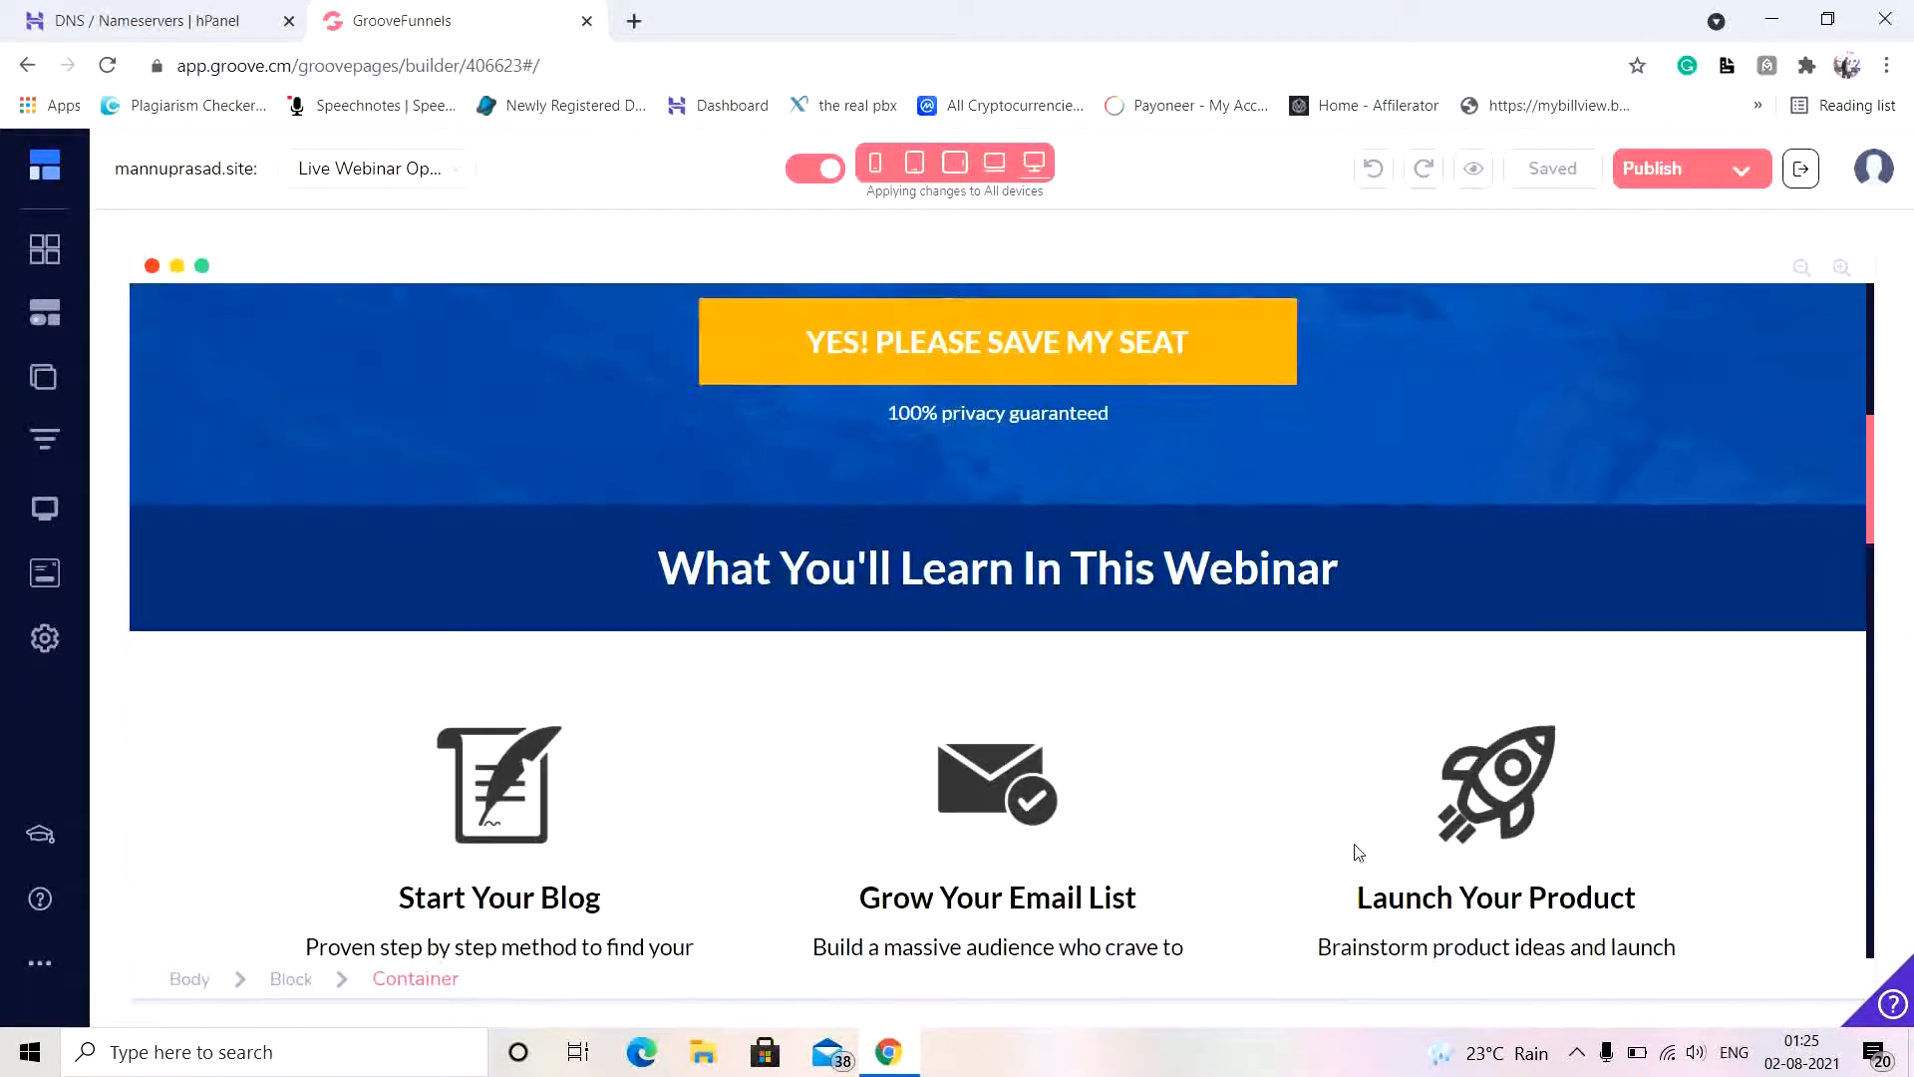
pyautogui.scroll(3, 1354, 853)
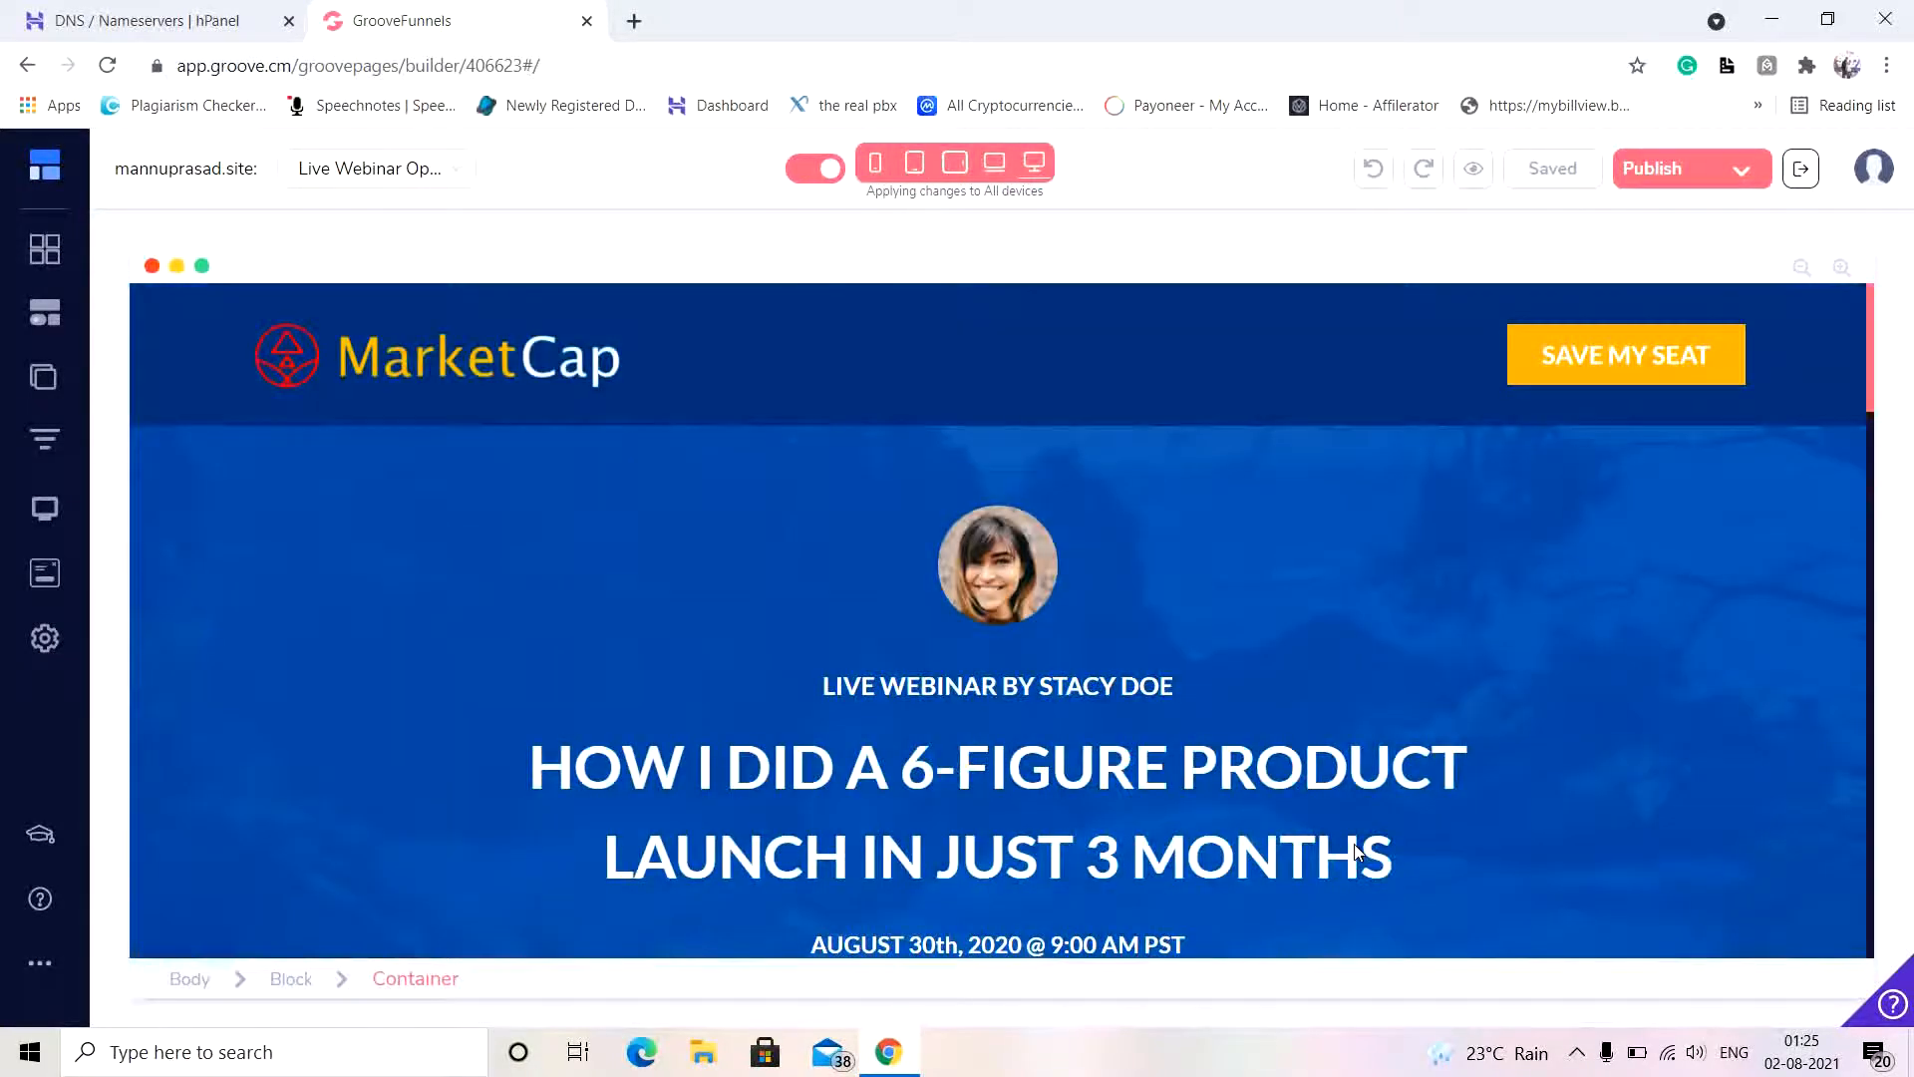
# Step: Inspect the design settings of the MarketCap logo and of the page's closing section
pyautogui.click(464, 371)
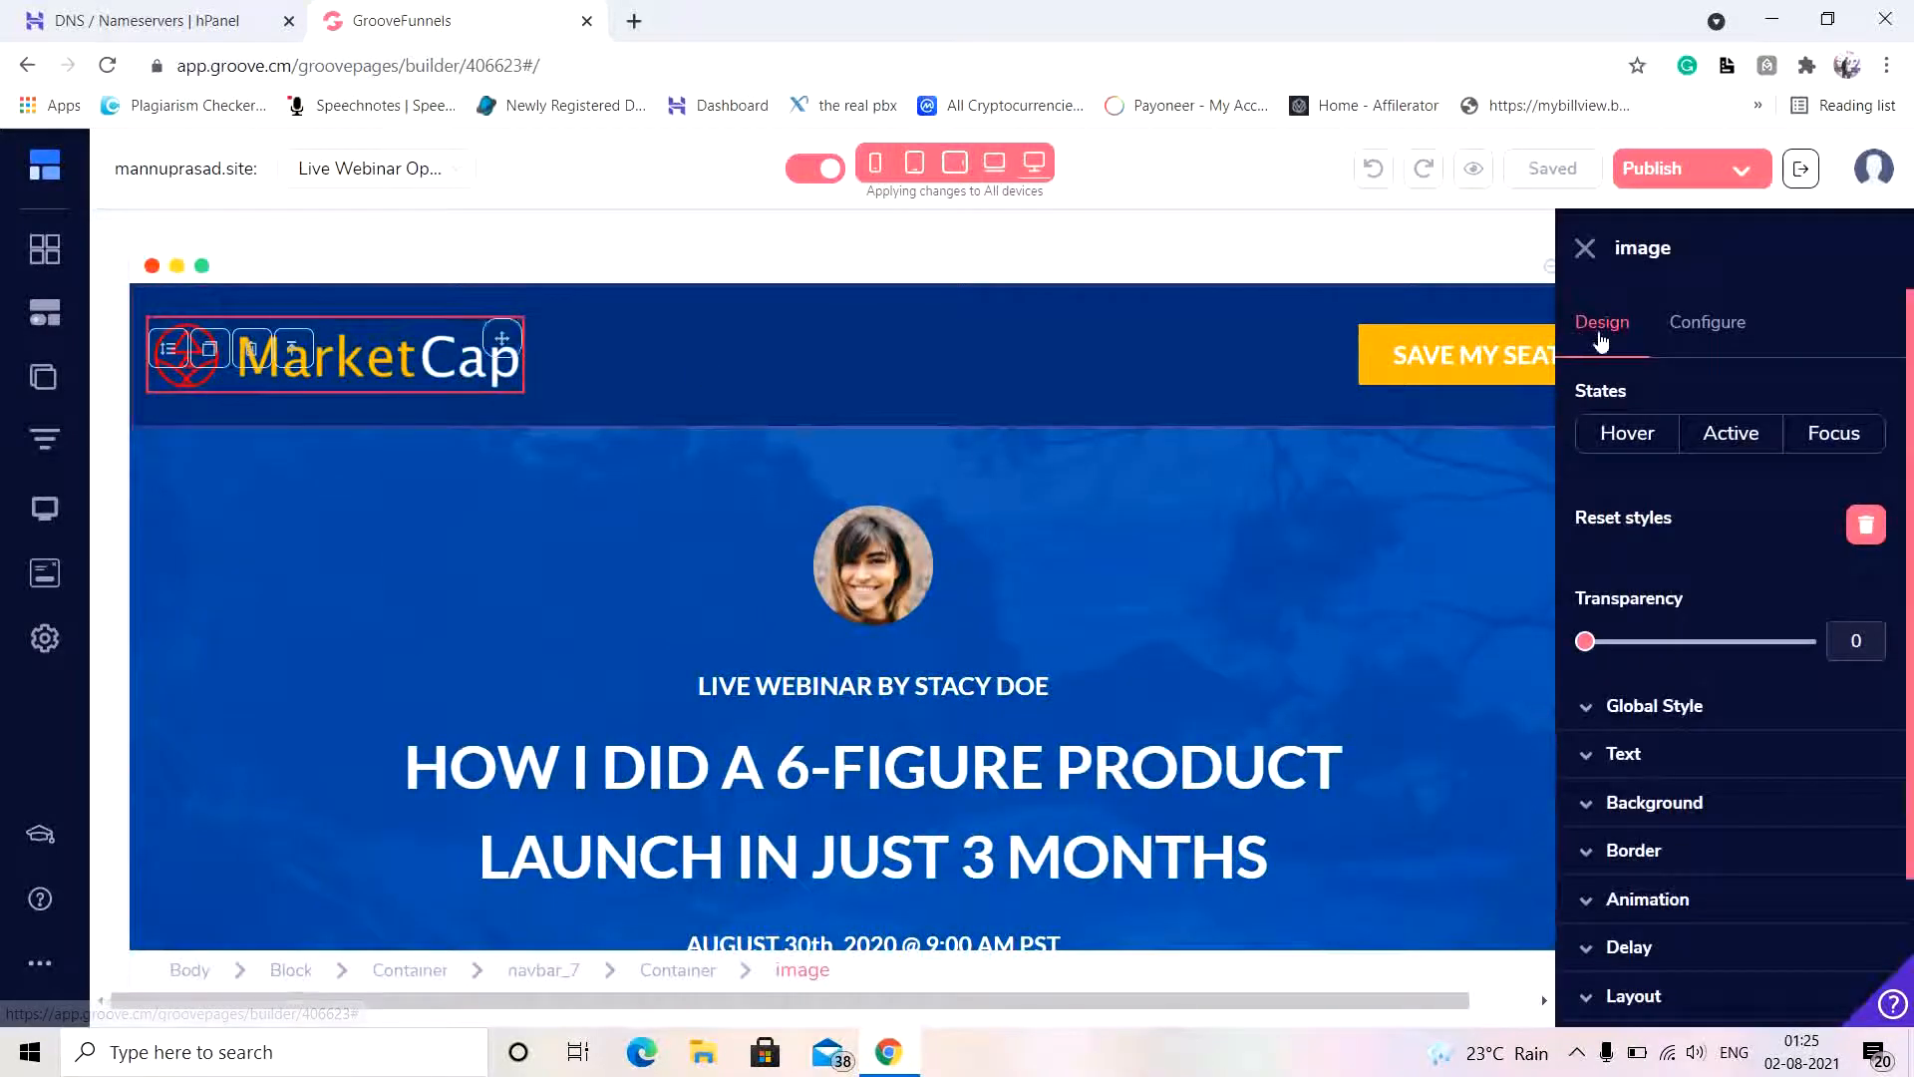
pyautogui.scroll(-10, 1179, 752)
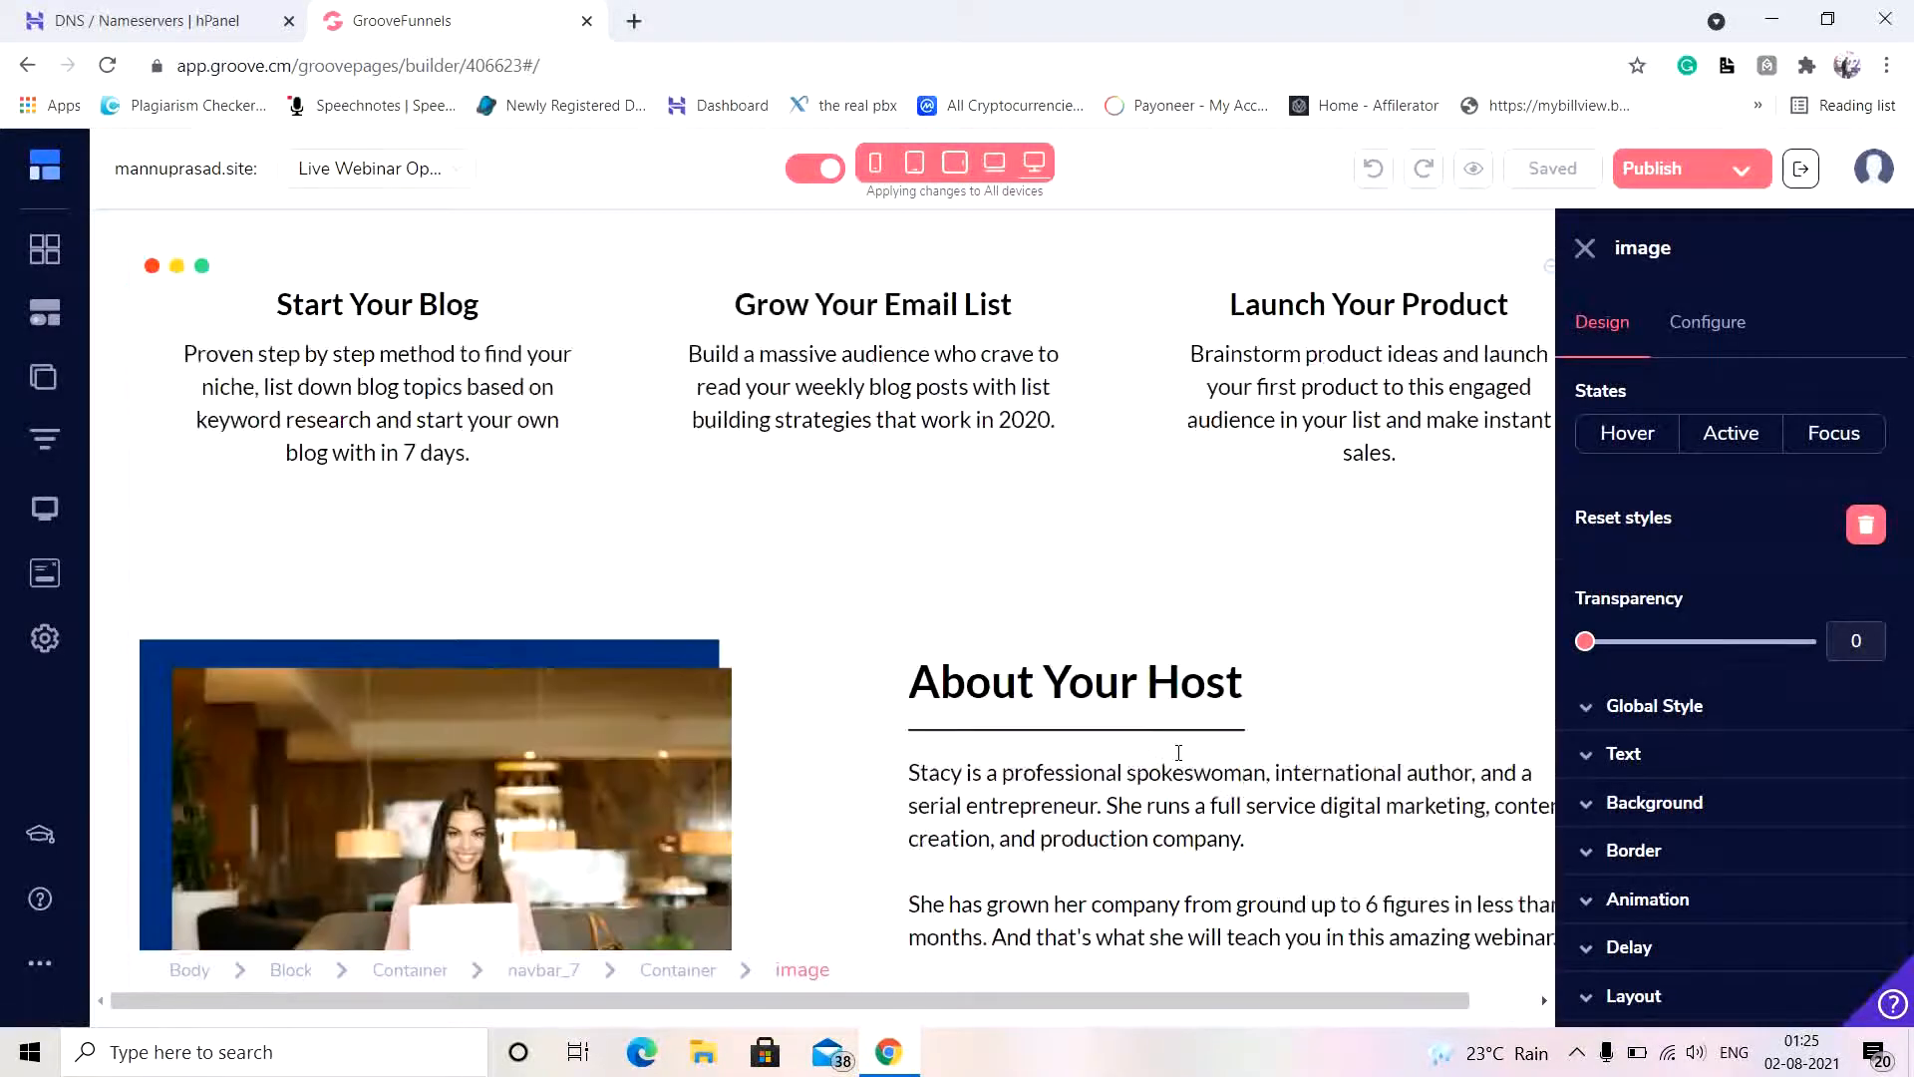
pyautogui.scroll(4, 1178, 753)
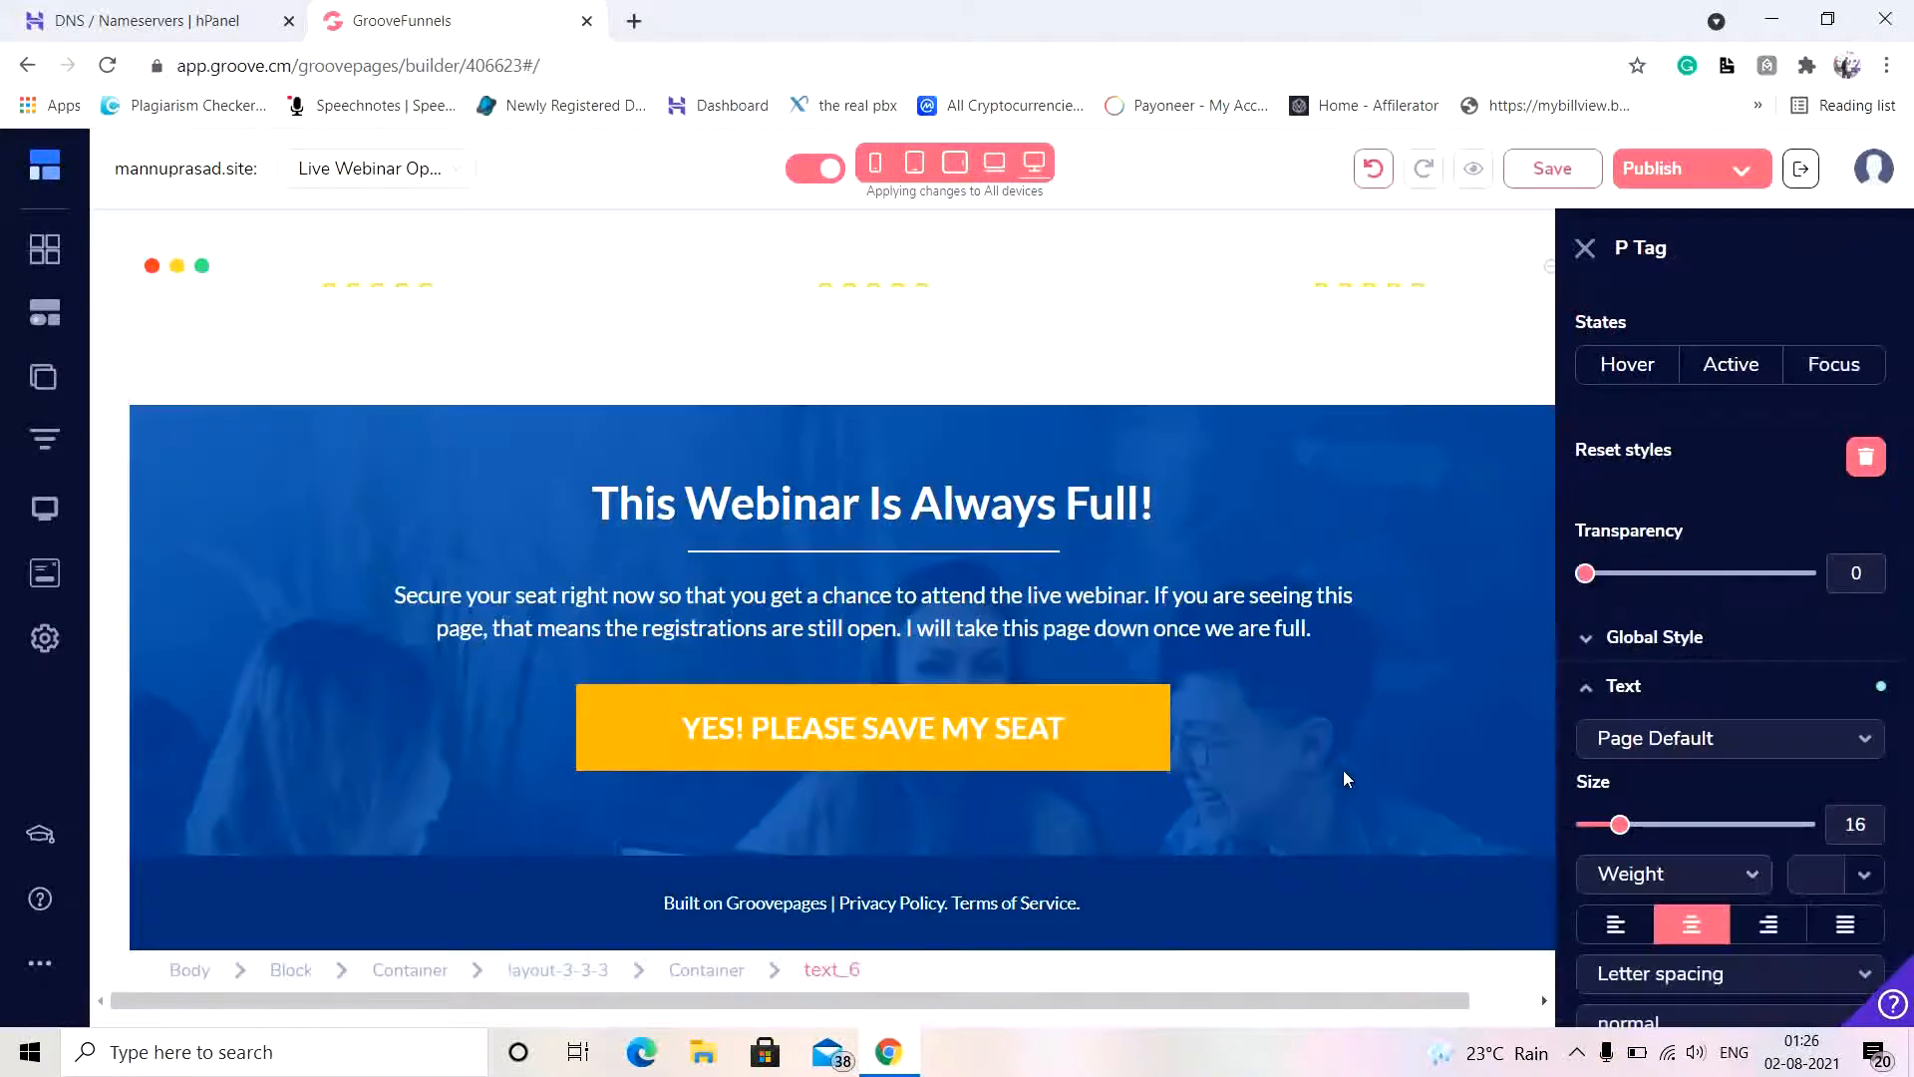
pyautogui.click(1344, 771)
pyautogui.scroll(15, 1342, 770)
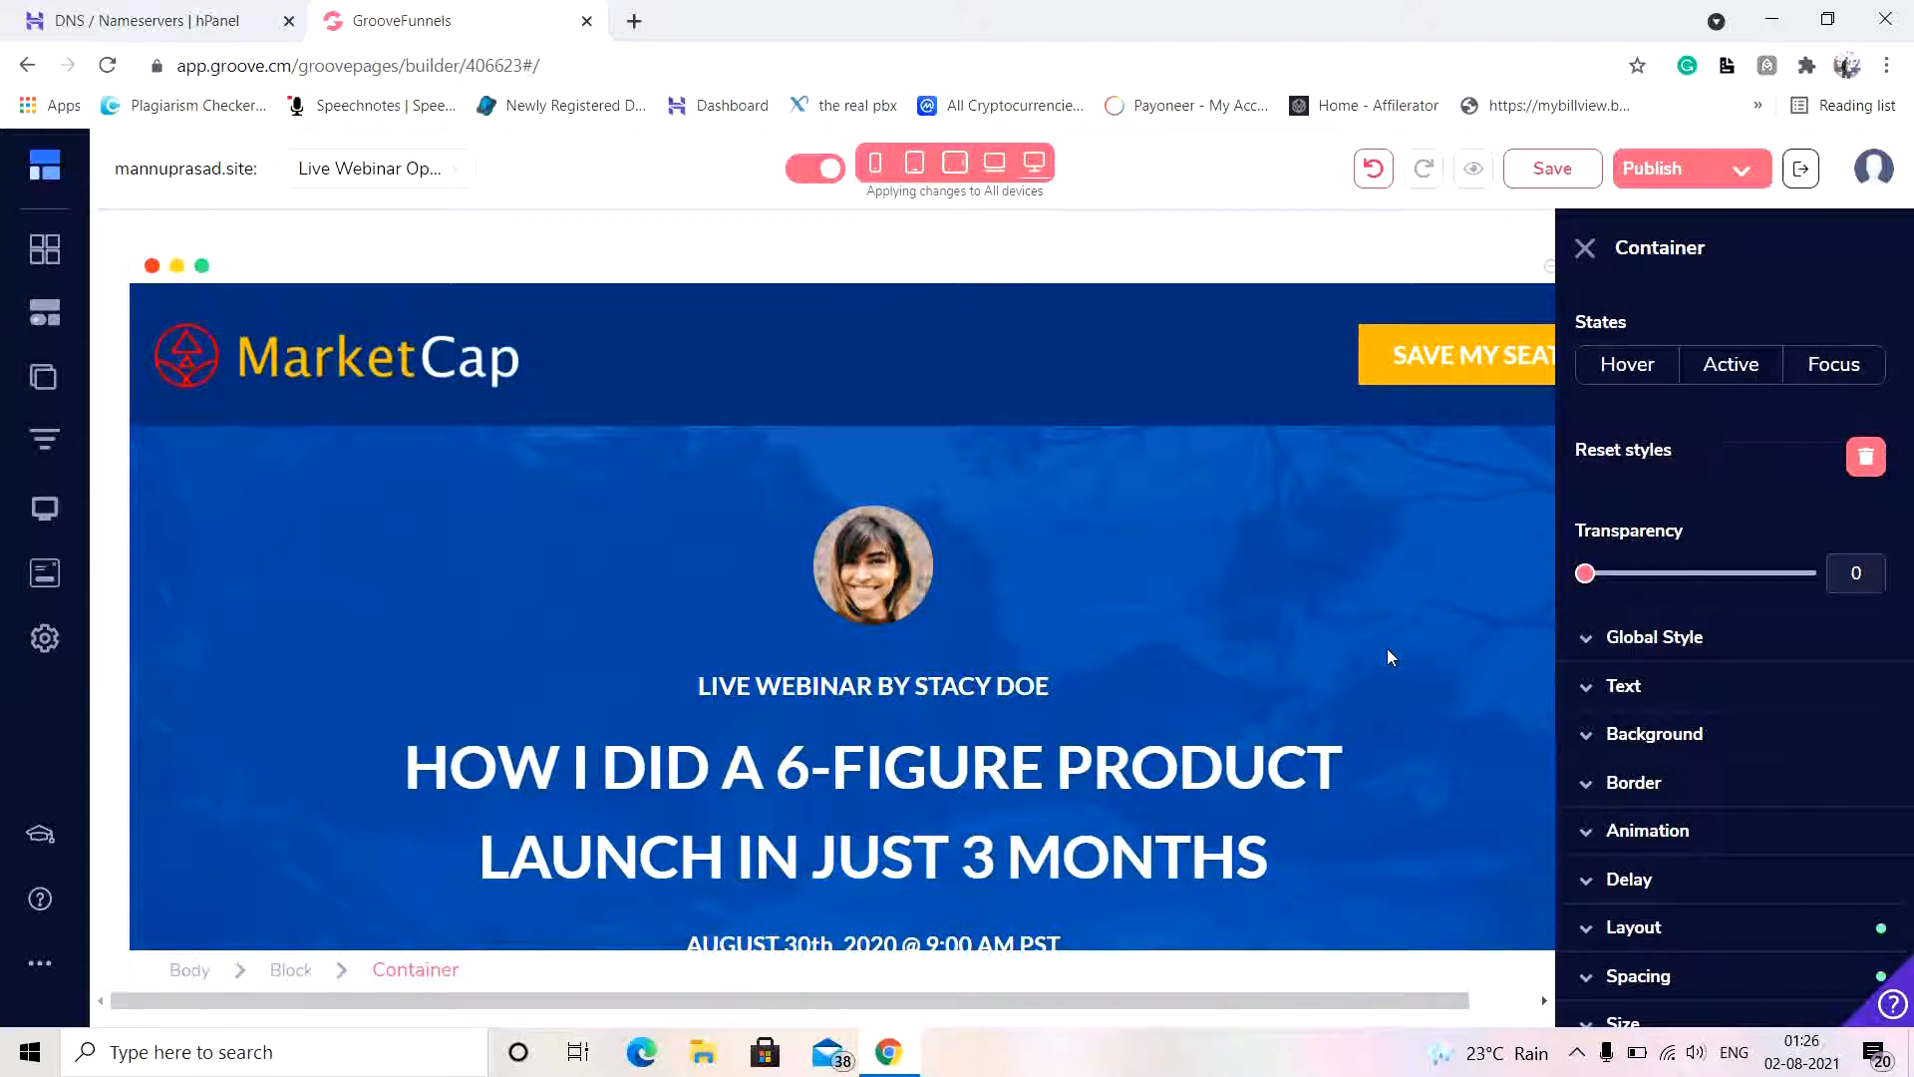
# Step: Try to set the site's publishing domain type to Custom domain
pyautogui.click(1736, 172)
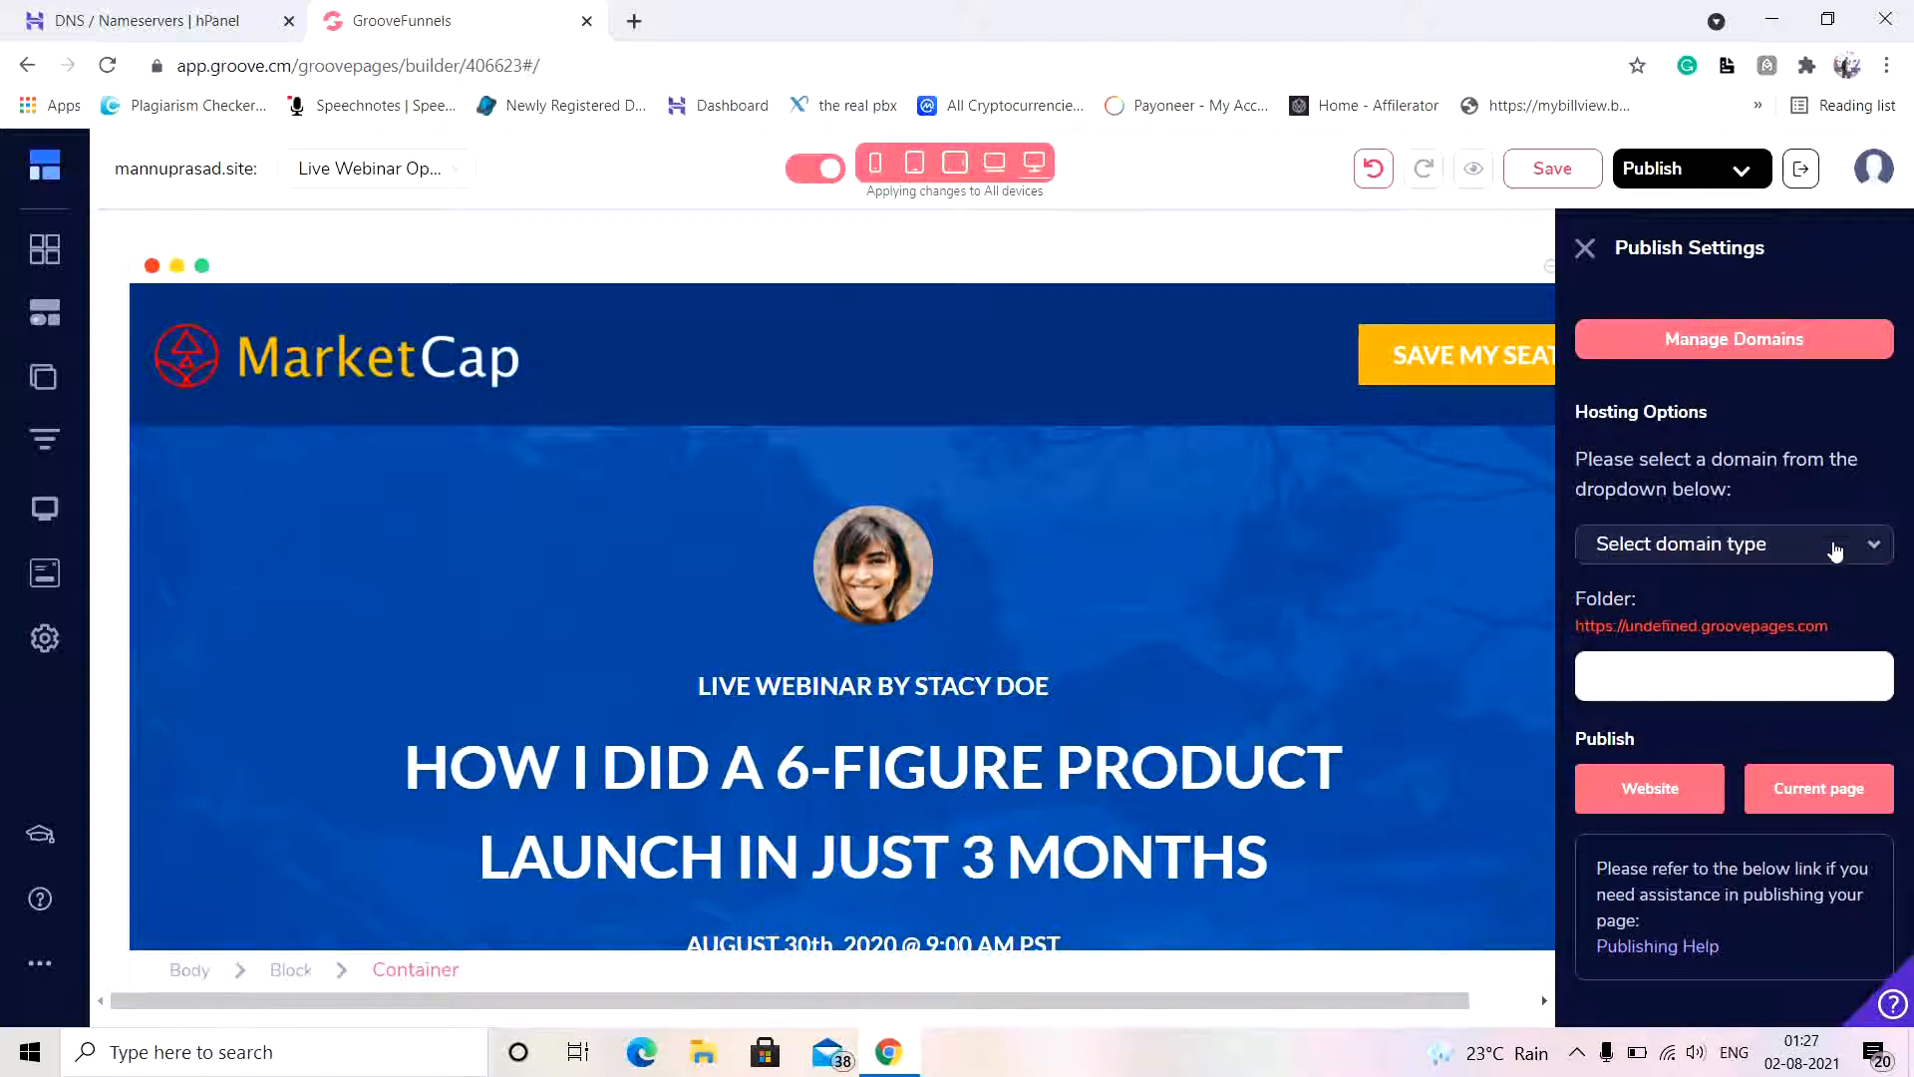
pyautogui.click(1835, 550)
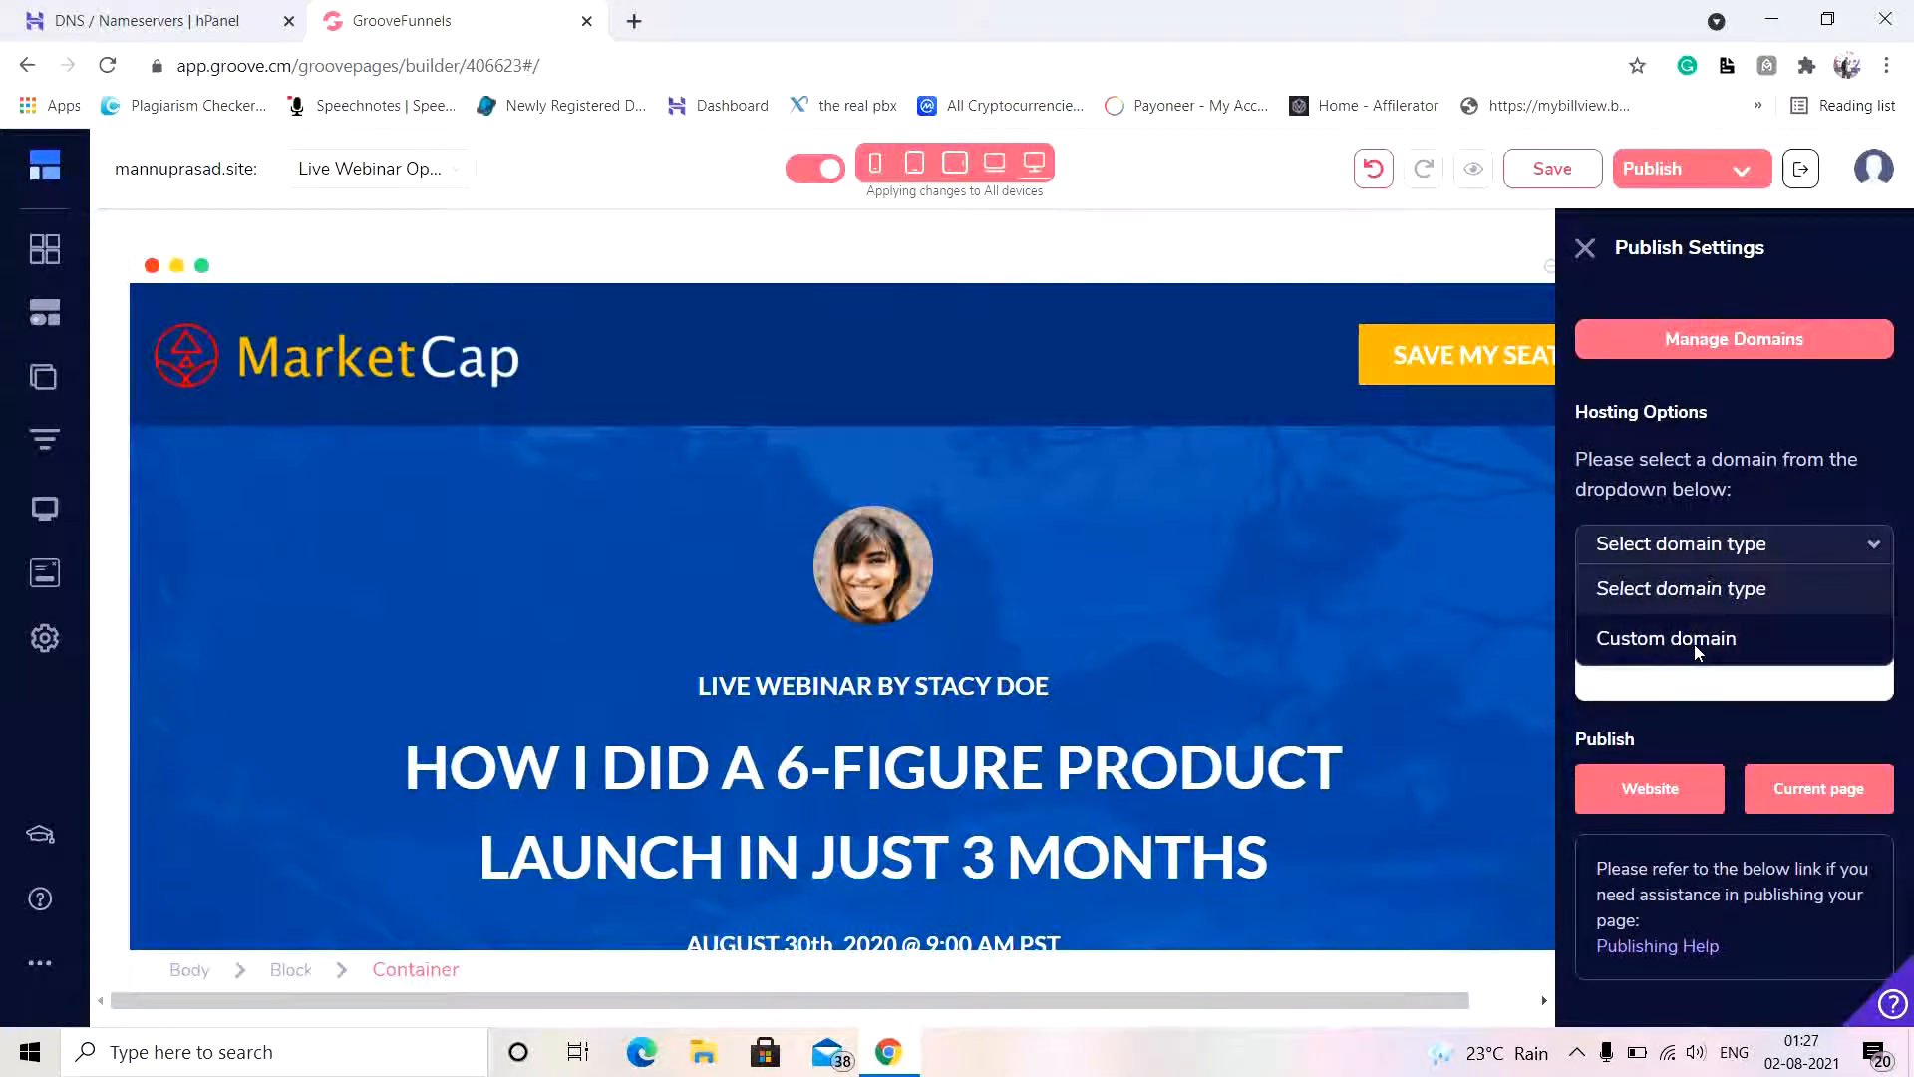
pyautogui.click(1753, 643)
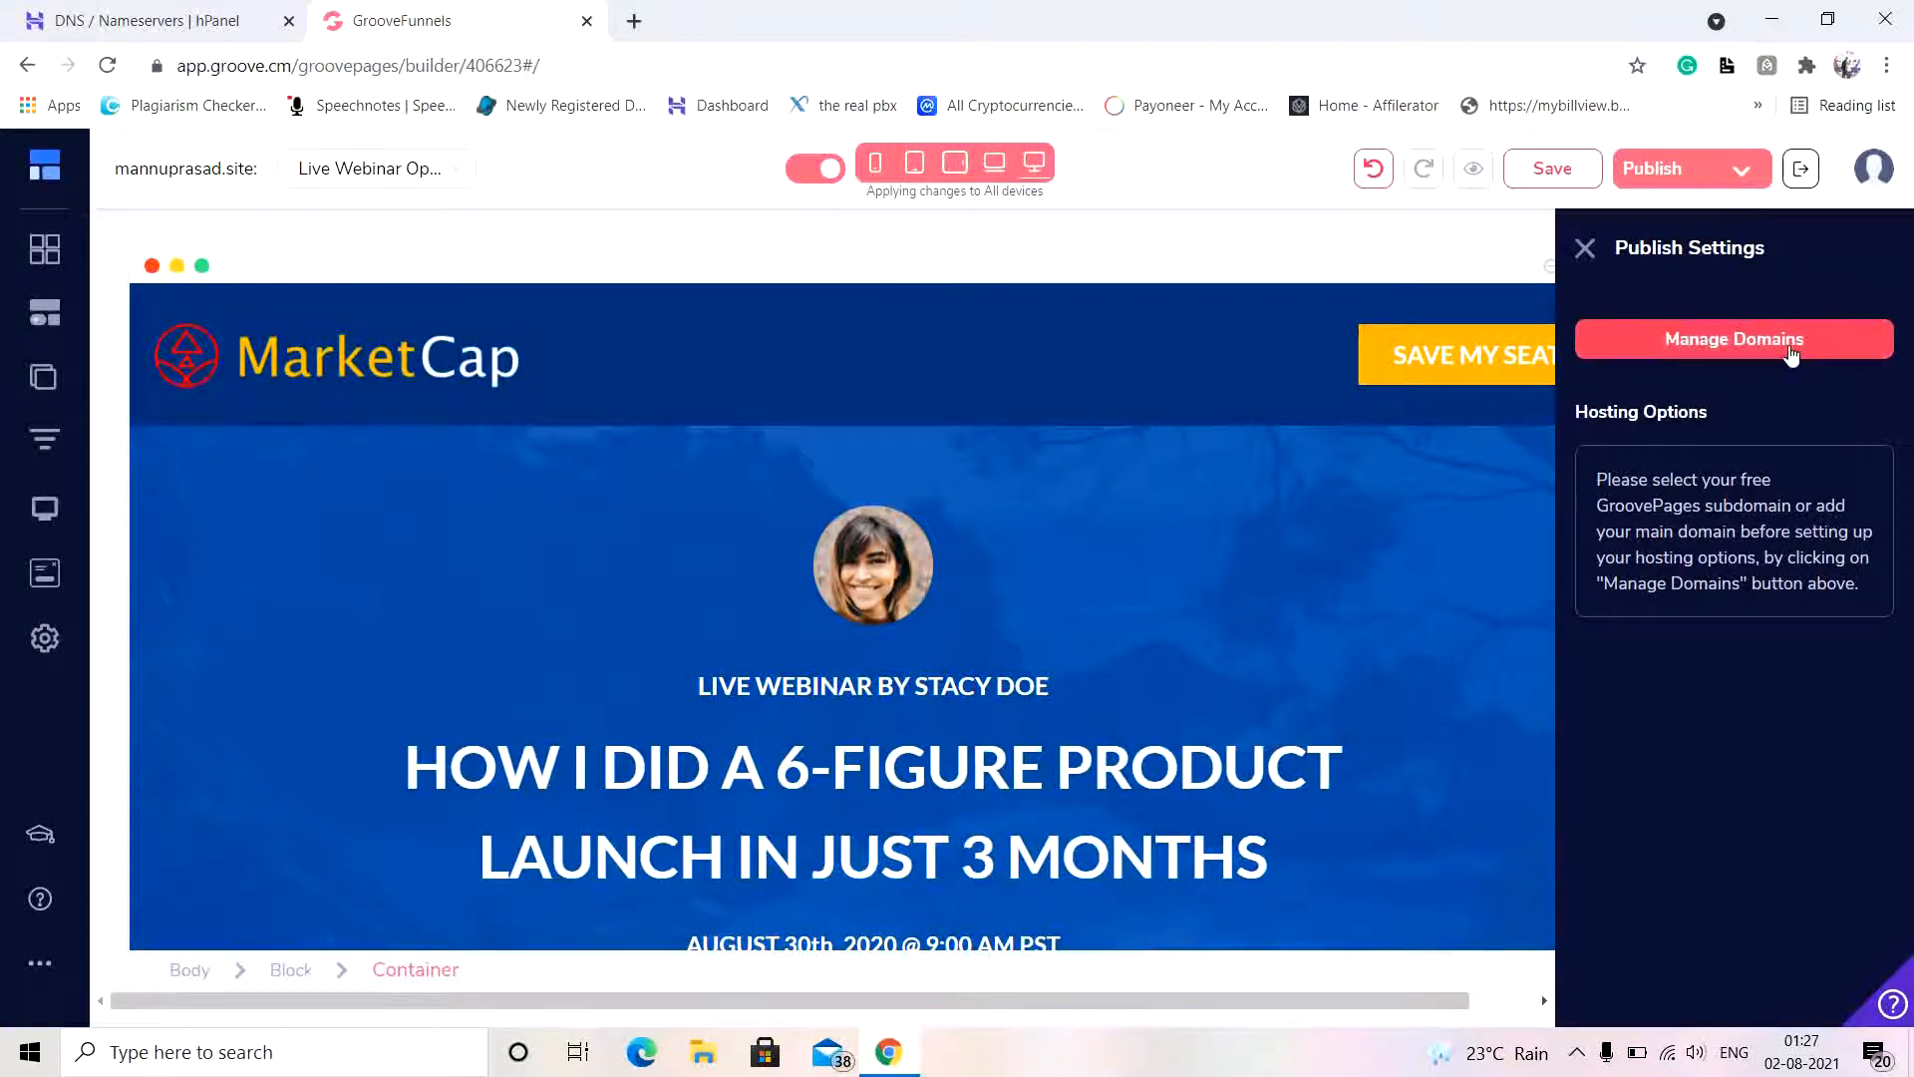
# Step: Check the custom domain's connection status and DNS details in the domain management, and update the account details
pyautogui.click(1784, 345)
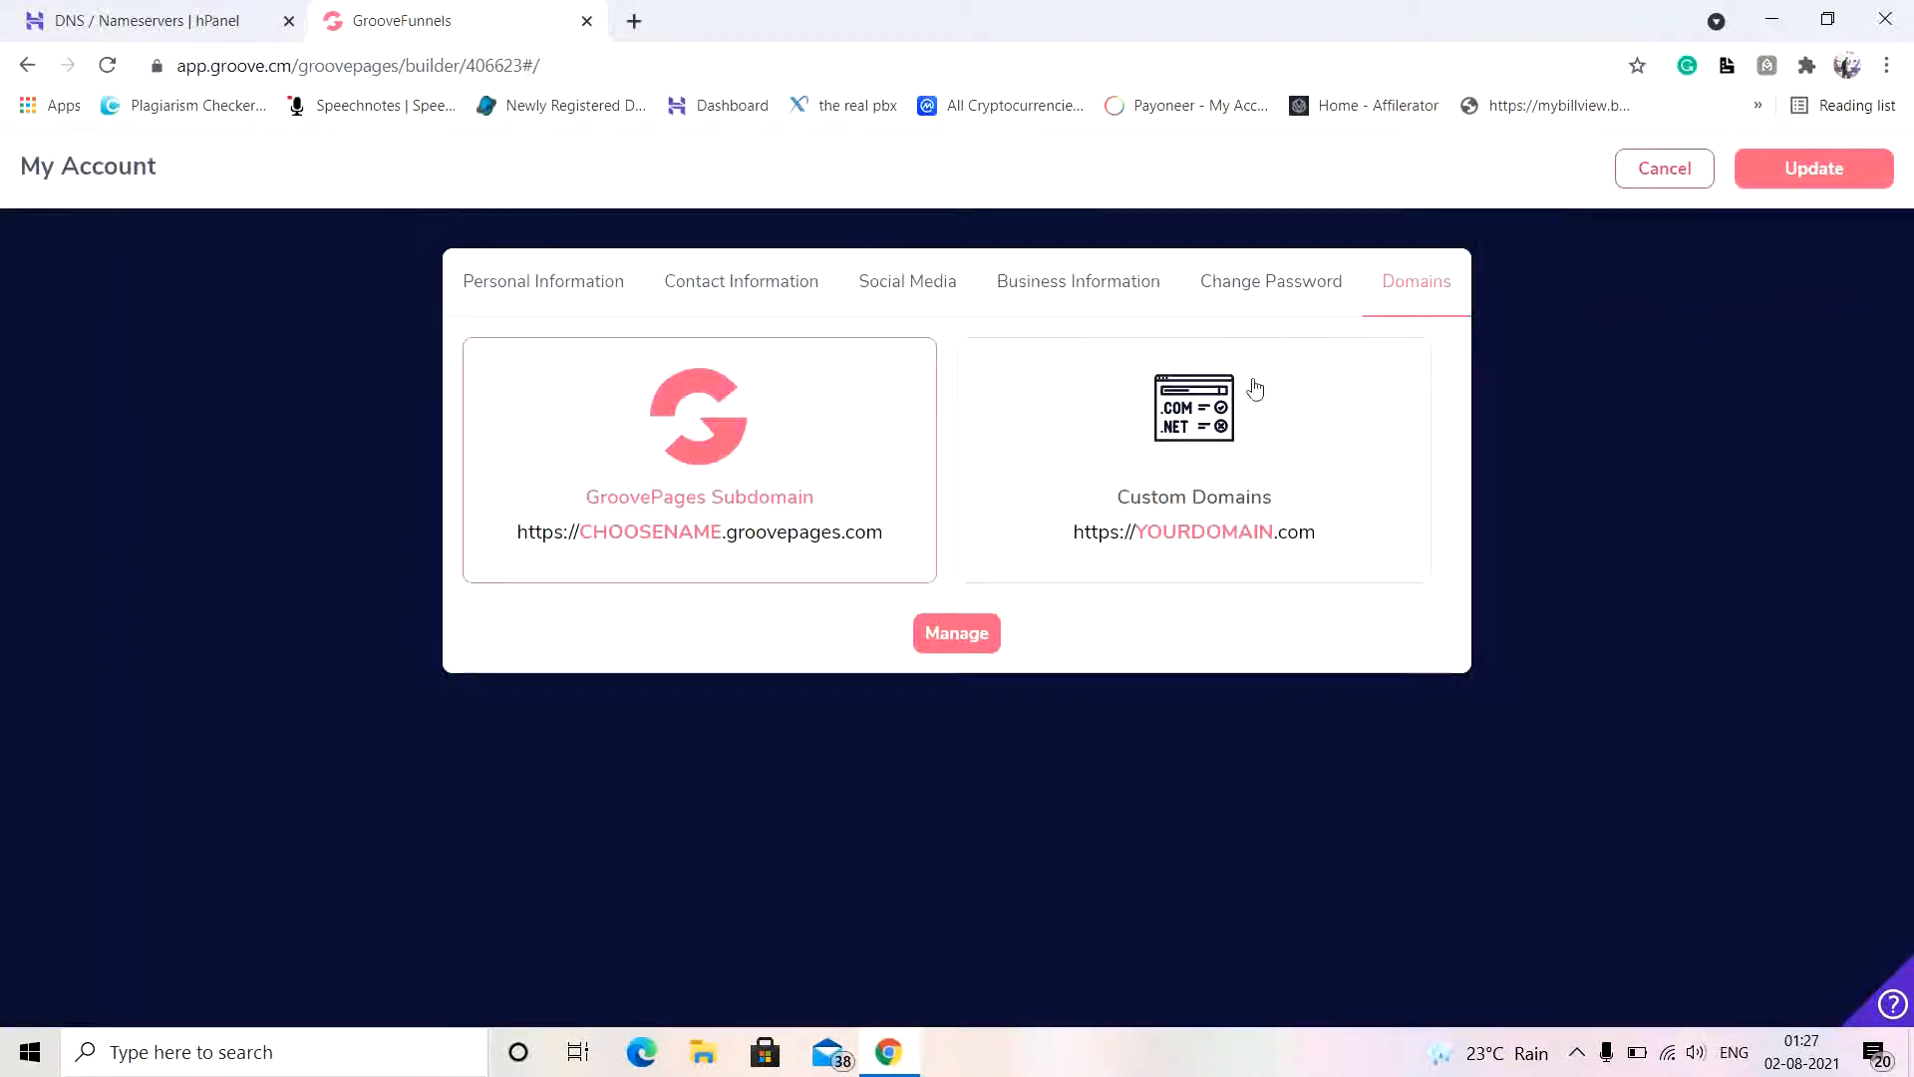
pyautogui.click(1251, 417)
pyautogui.click(959, 634)
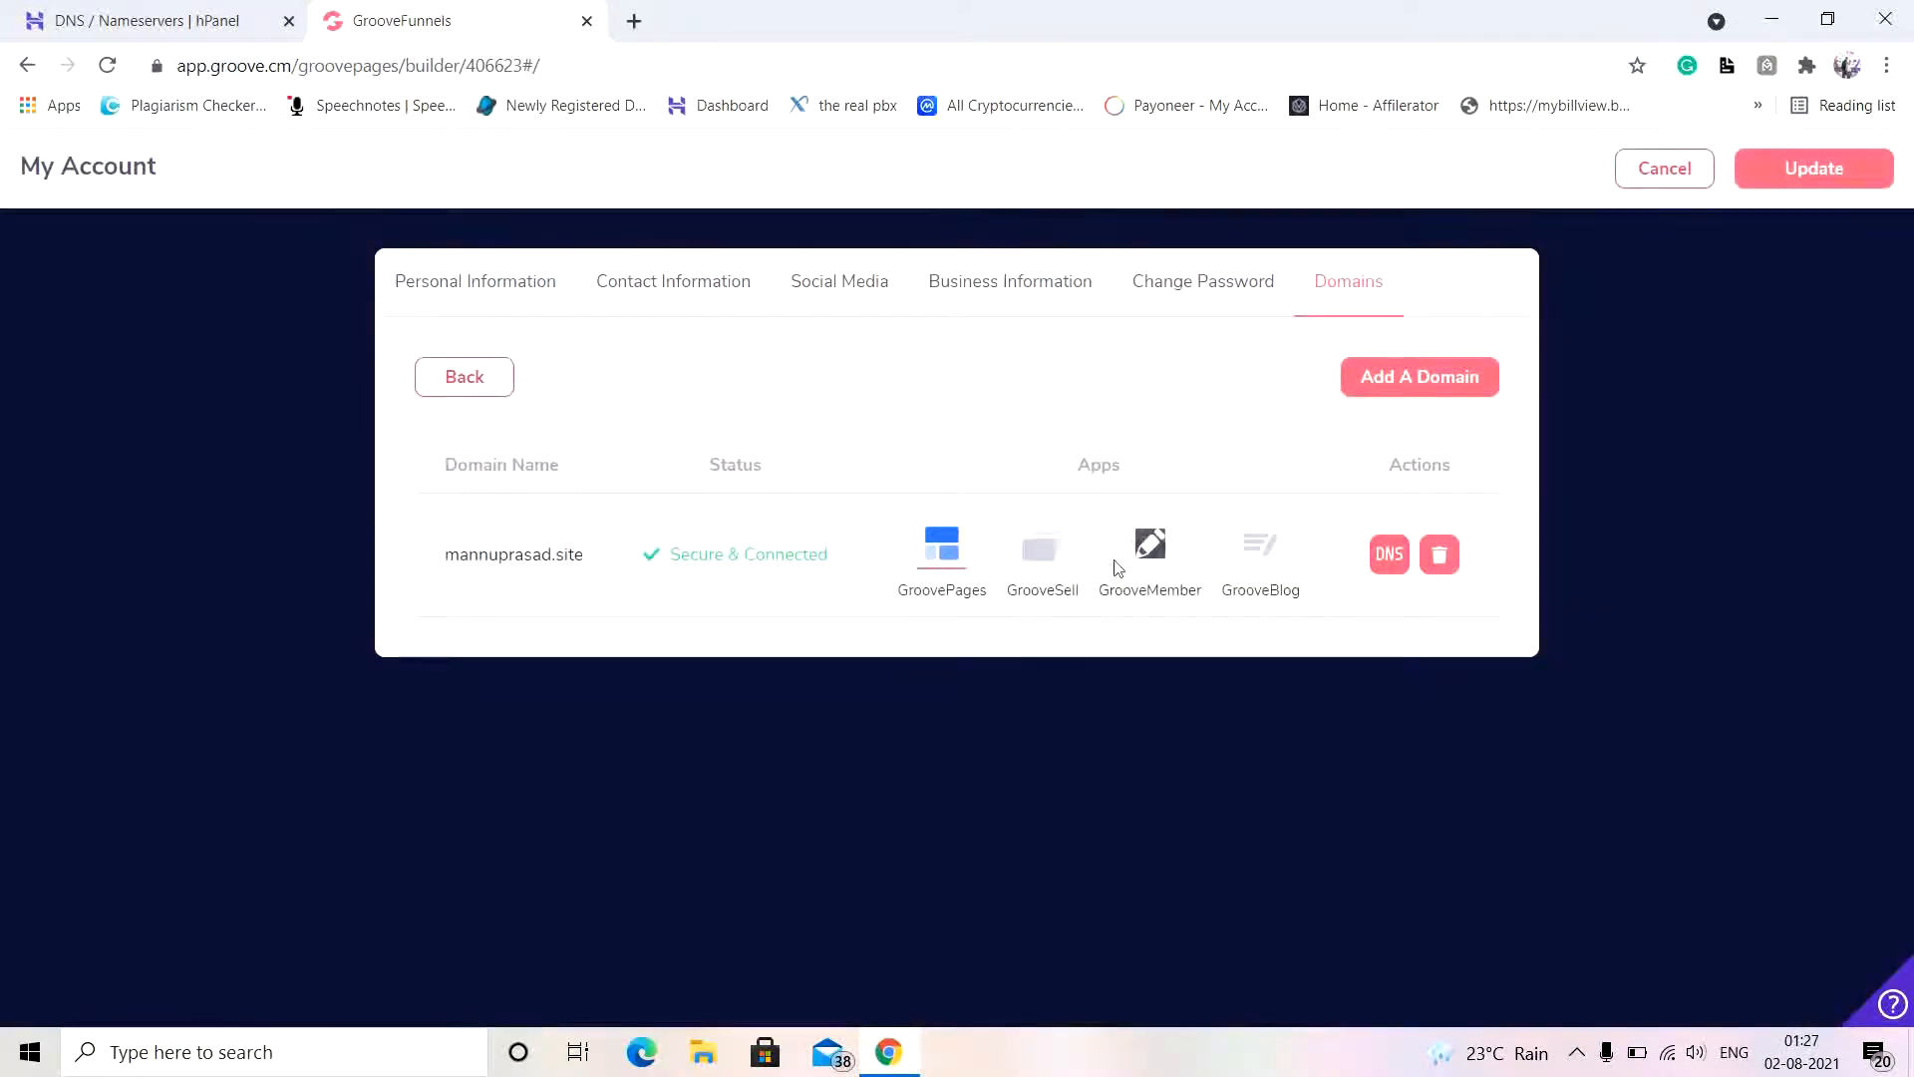
pyautogui.click(1390, 555)
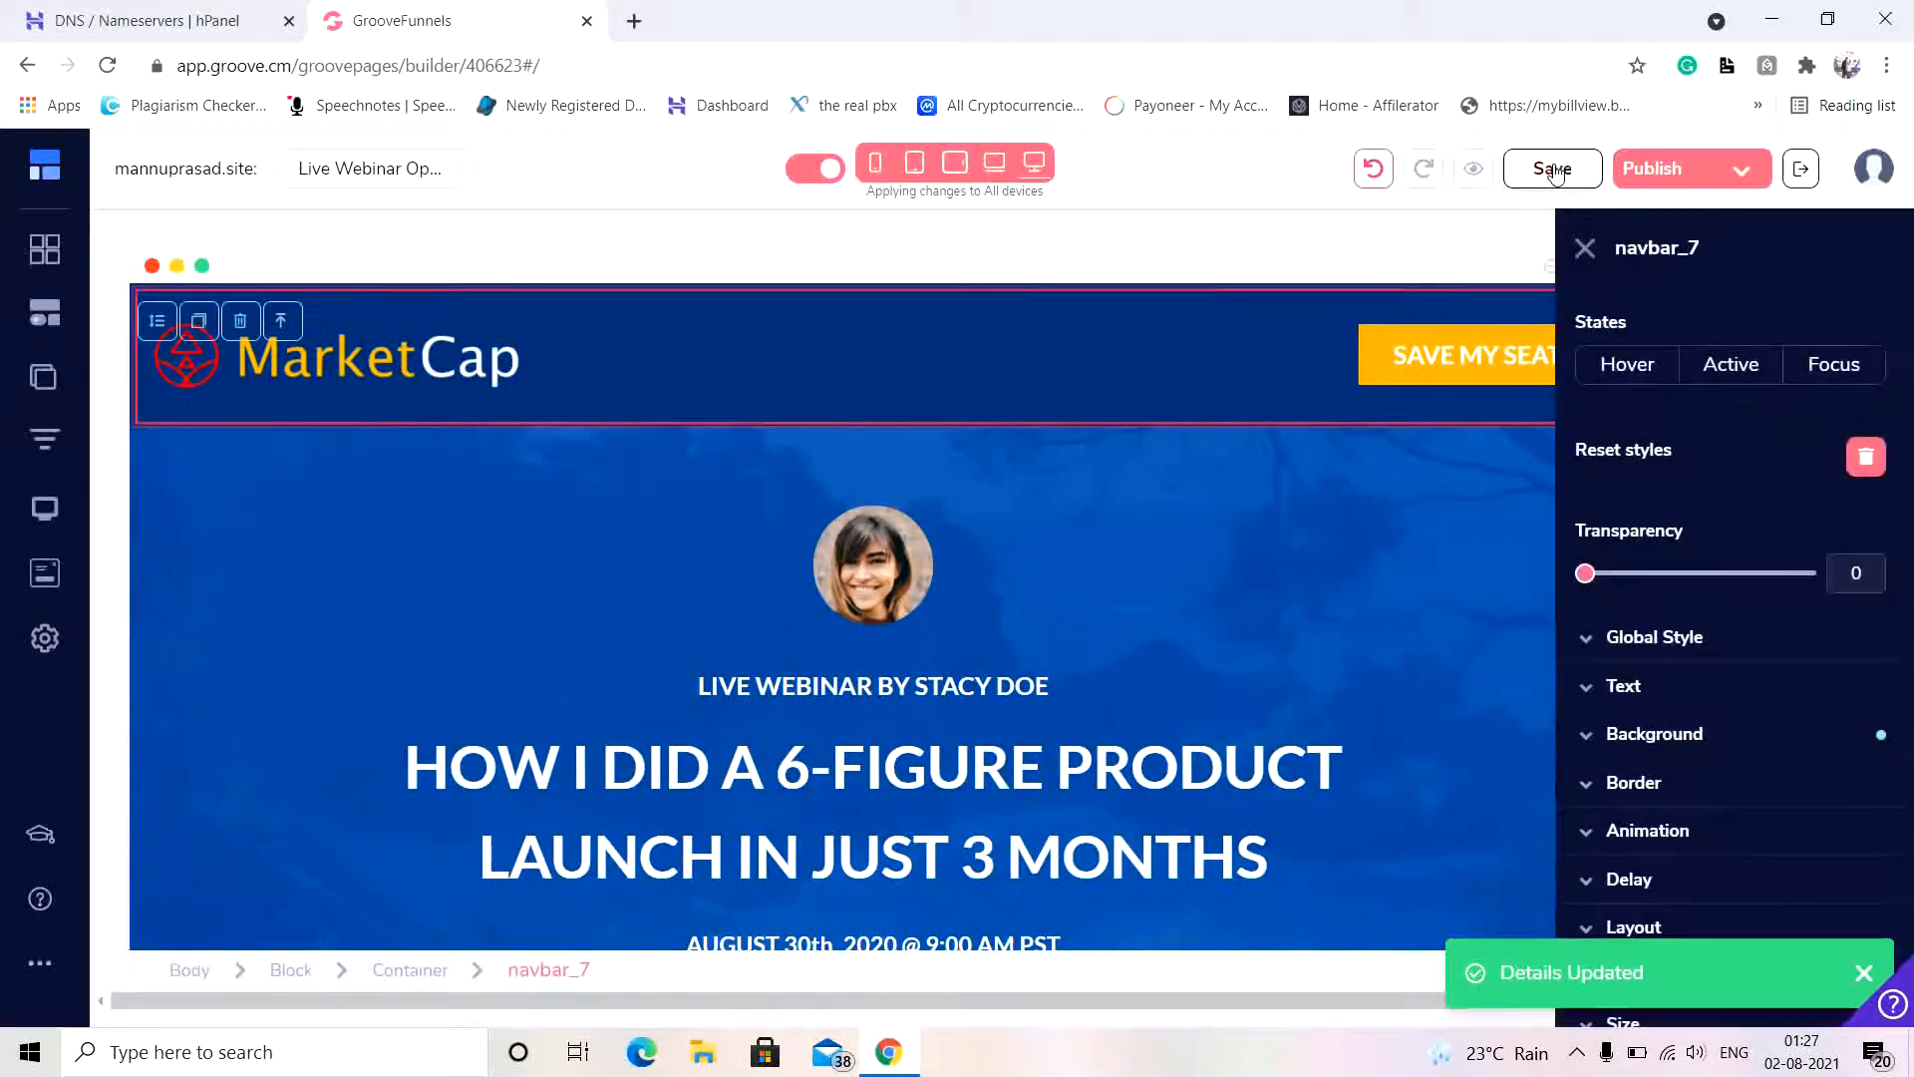
# Step: Save the site and choose Custom domain as the domain type in the publish settings
pyautogui.click(1553, 169)
pyautogui.click(1382, 646)
pyautogui.click(1715, 170)
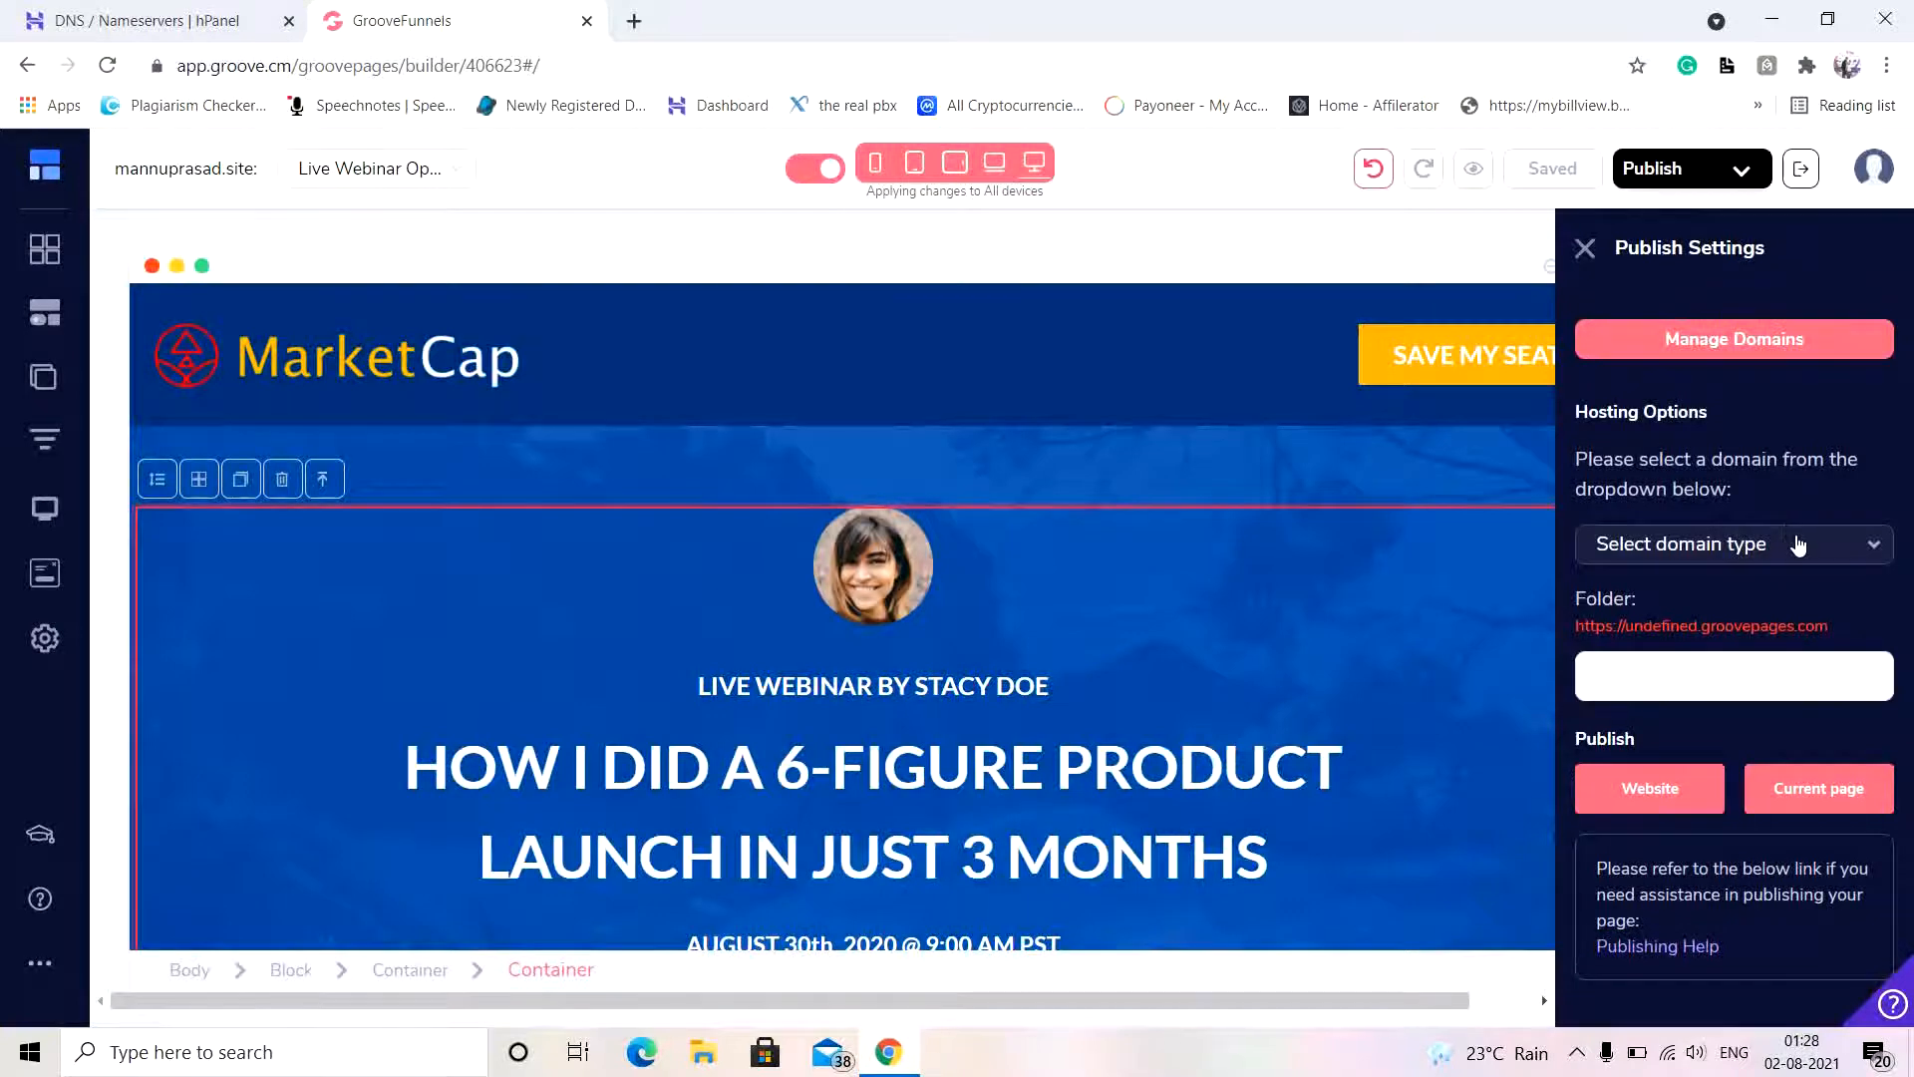
pyautogui.click(1794, 544)
pyautogui.click(1702, 641)
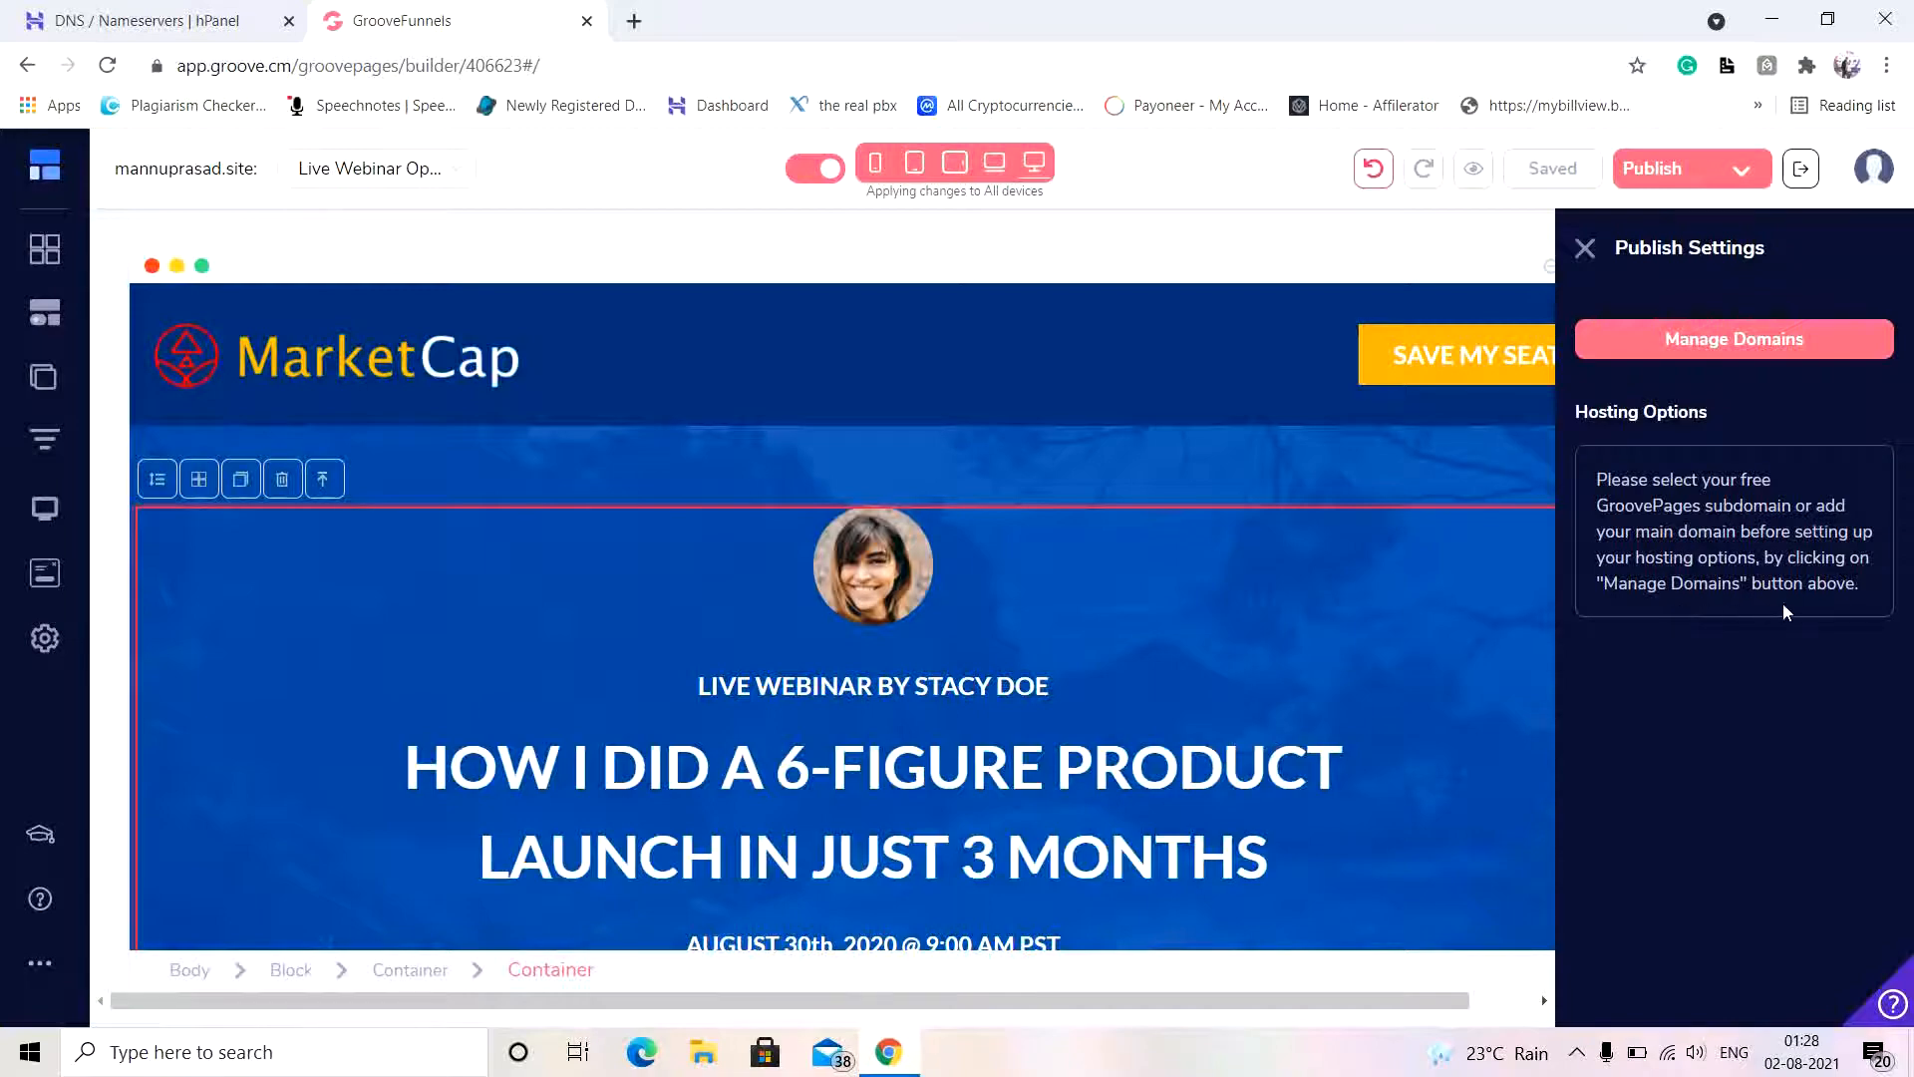
# Step: Select the hero section's container and review the webinar page's sections once more
pyautogui.click(1288, 624)
pyautogui.scroll(-10, 1288, 624)
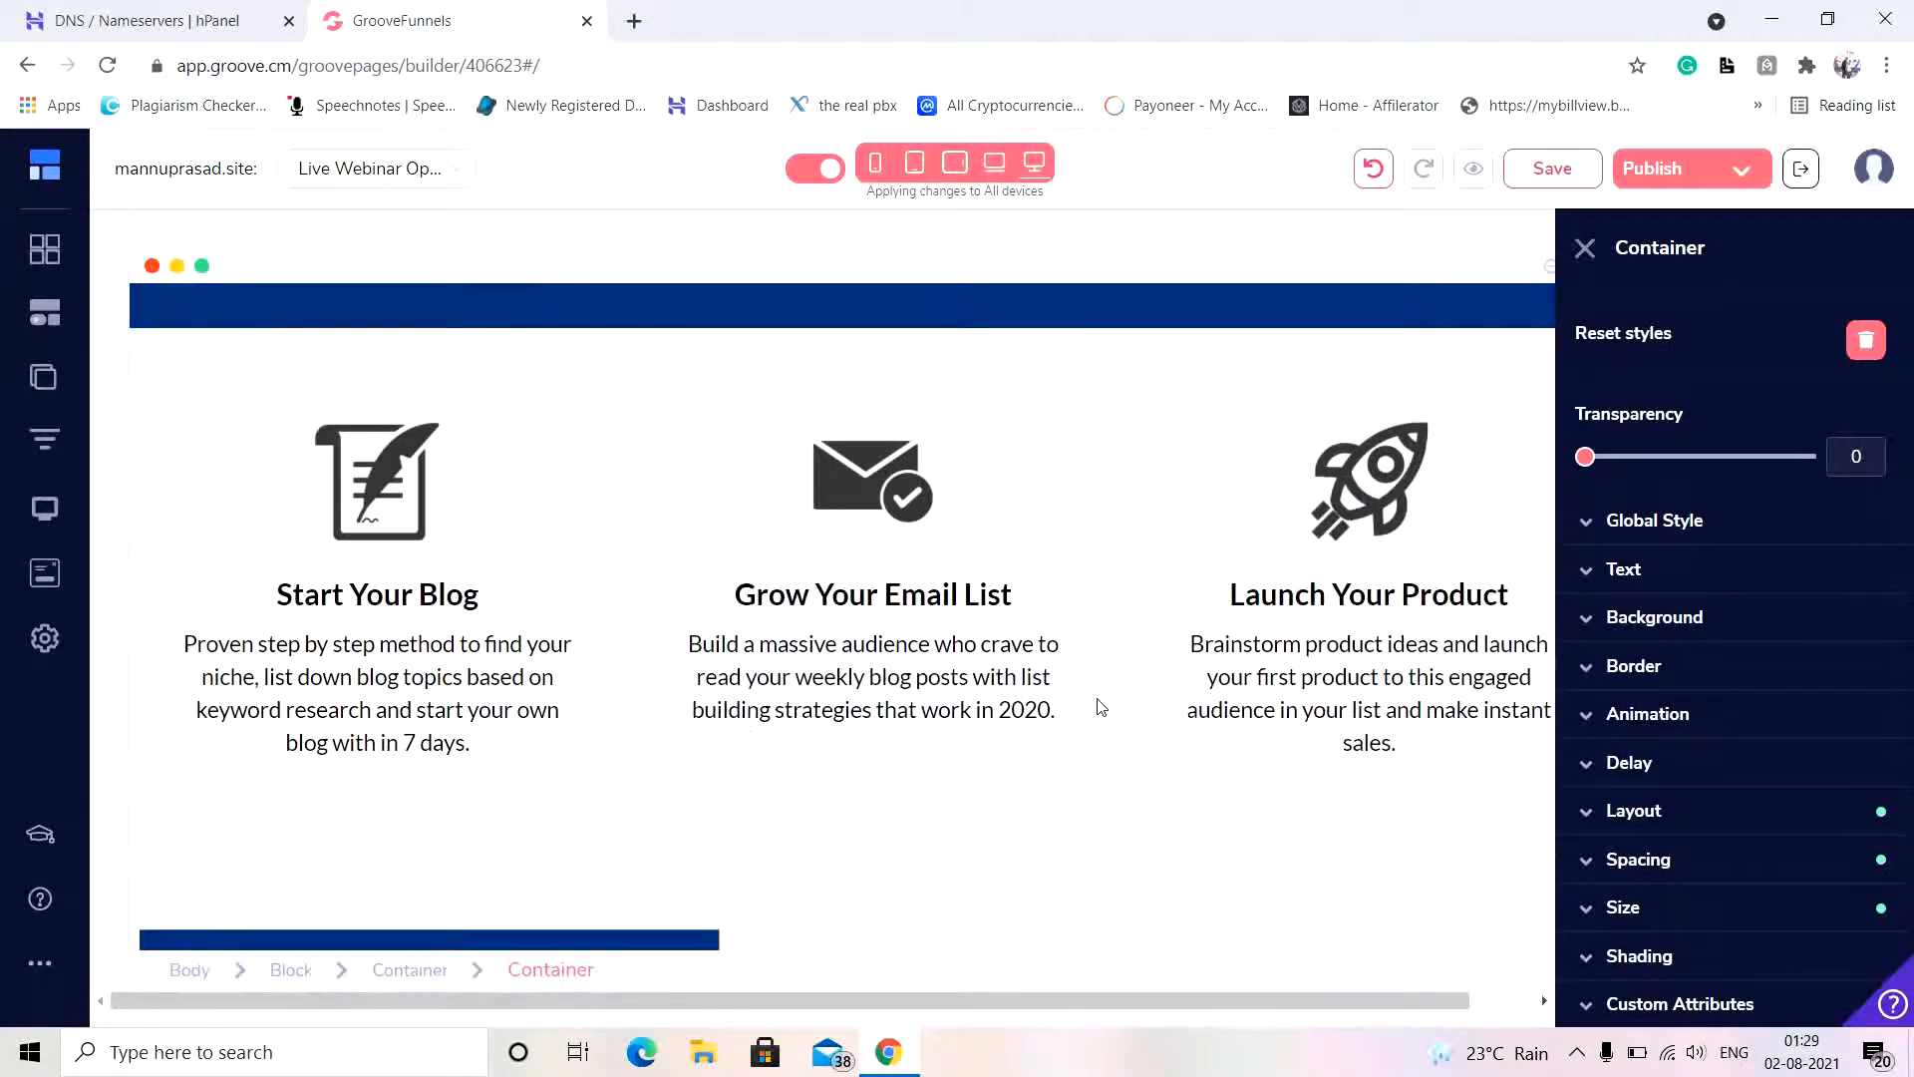
pyautogui.scroll(-5, 1100, 704)
pyautogui.scroll(-5, 1100, 704)
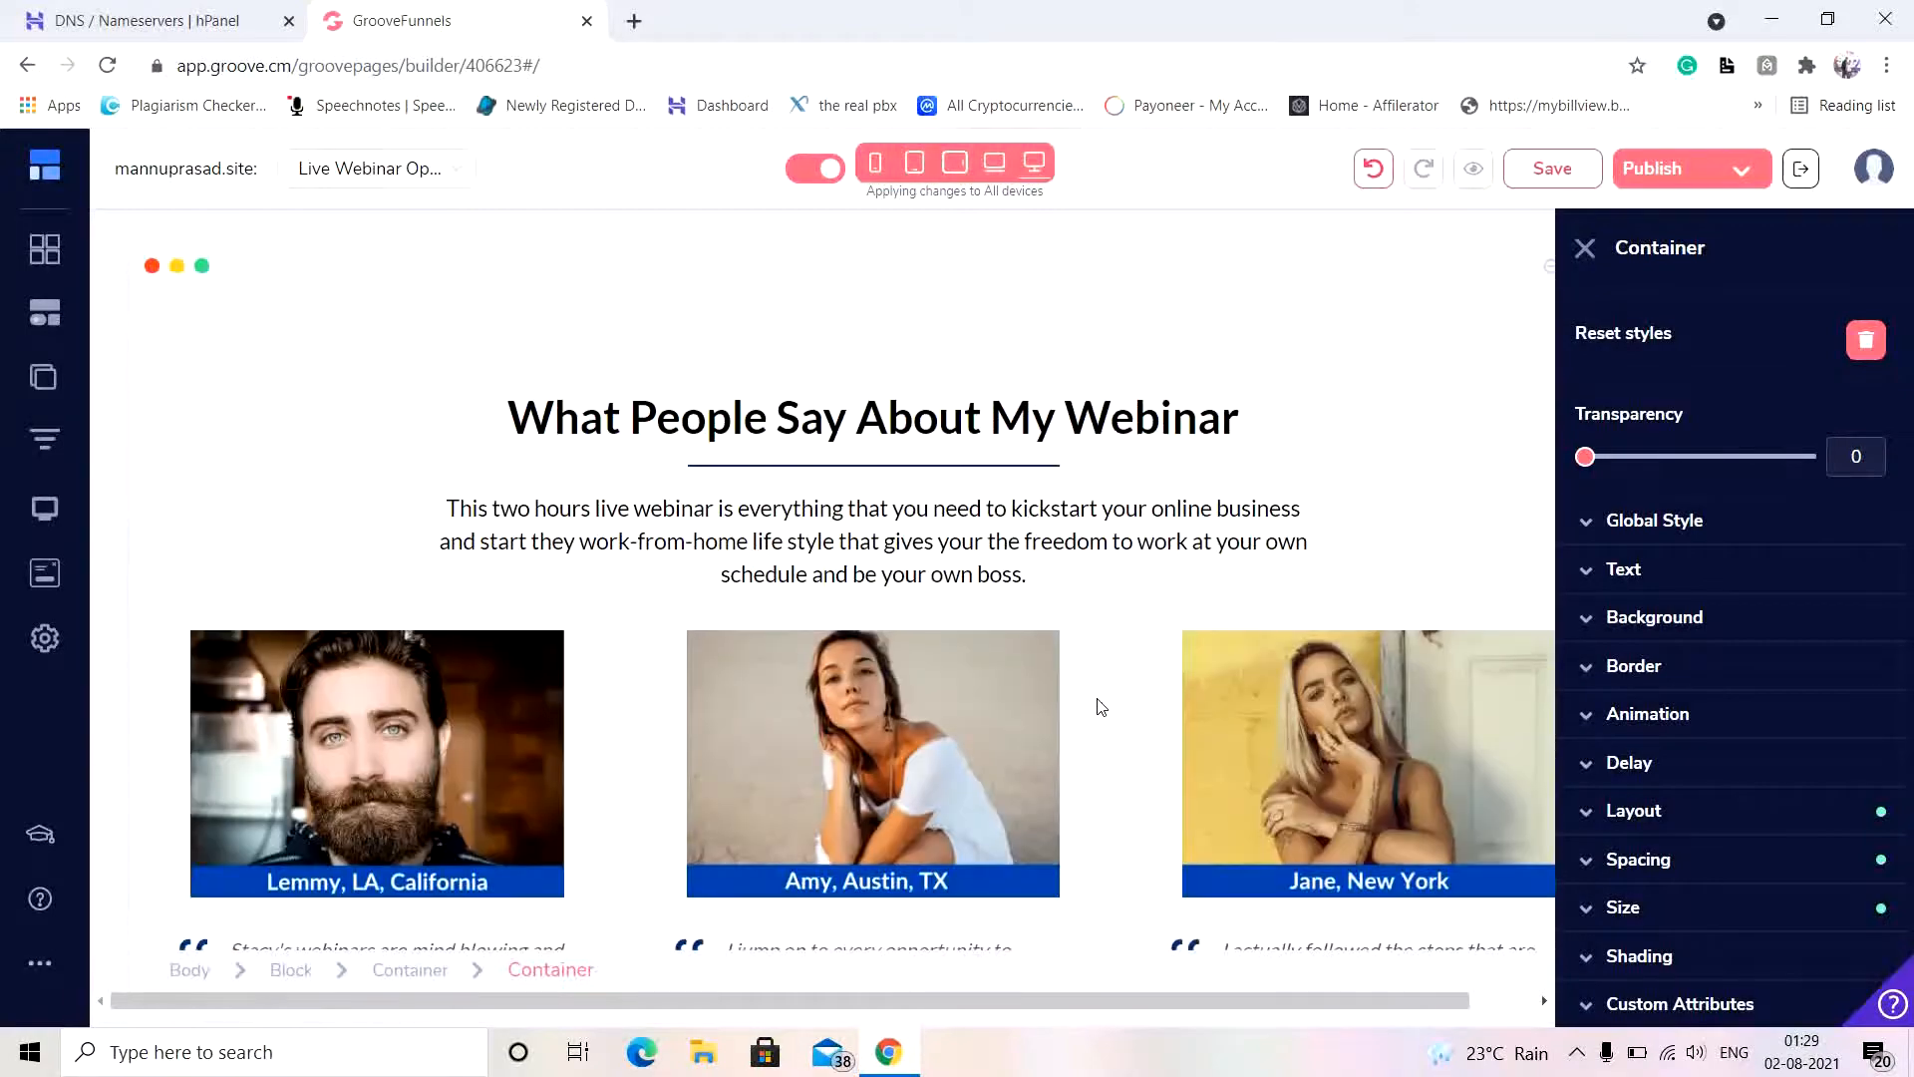
pyautogui.scroll(-5, 1099, 706)
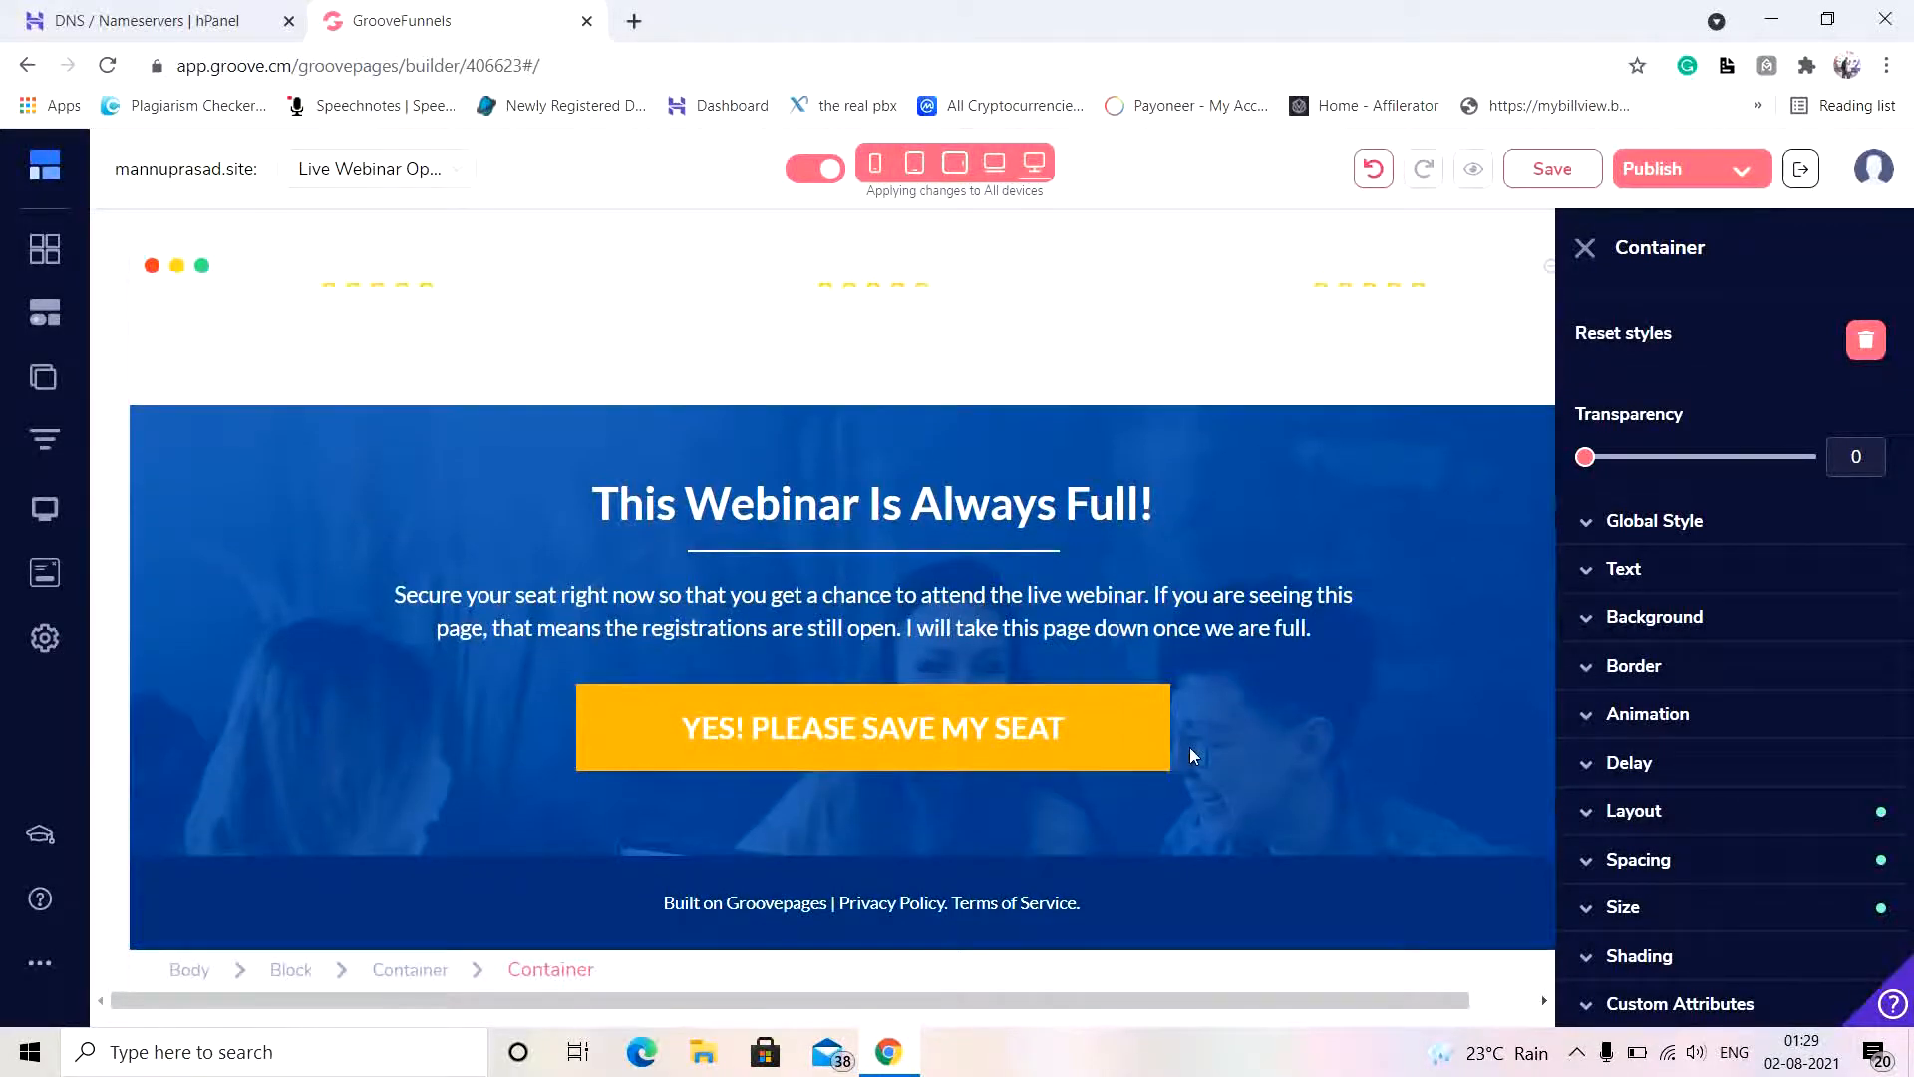
pyautogui.scroll(15, 1192, 755)
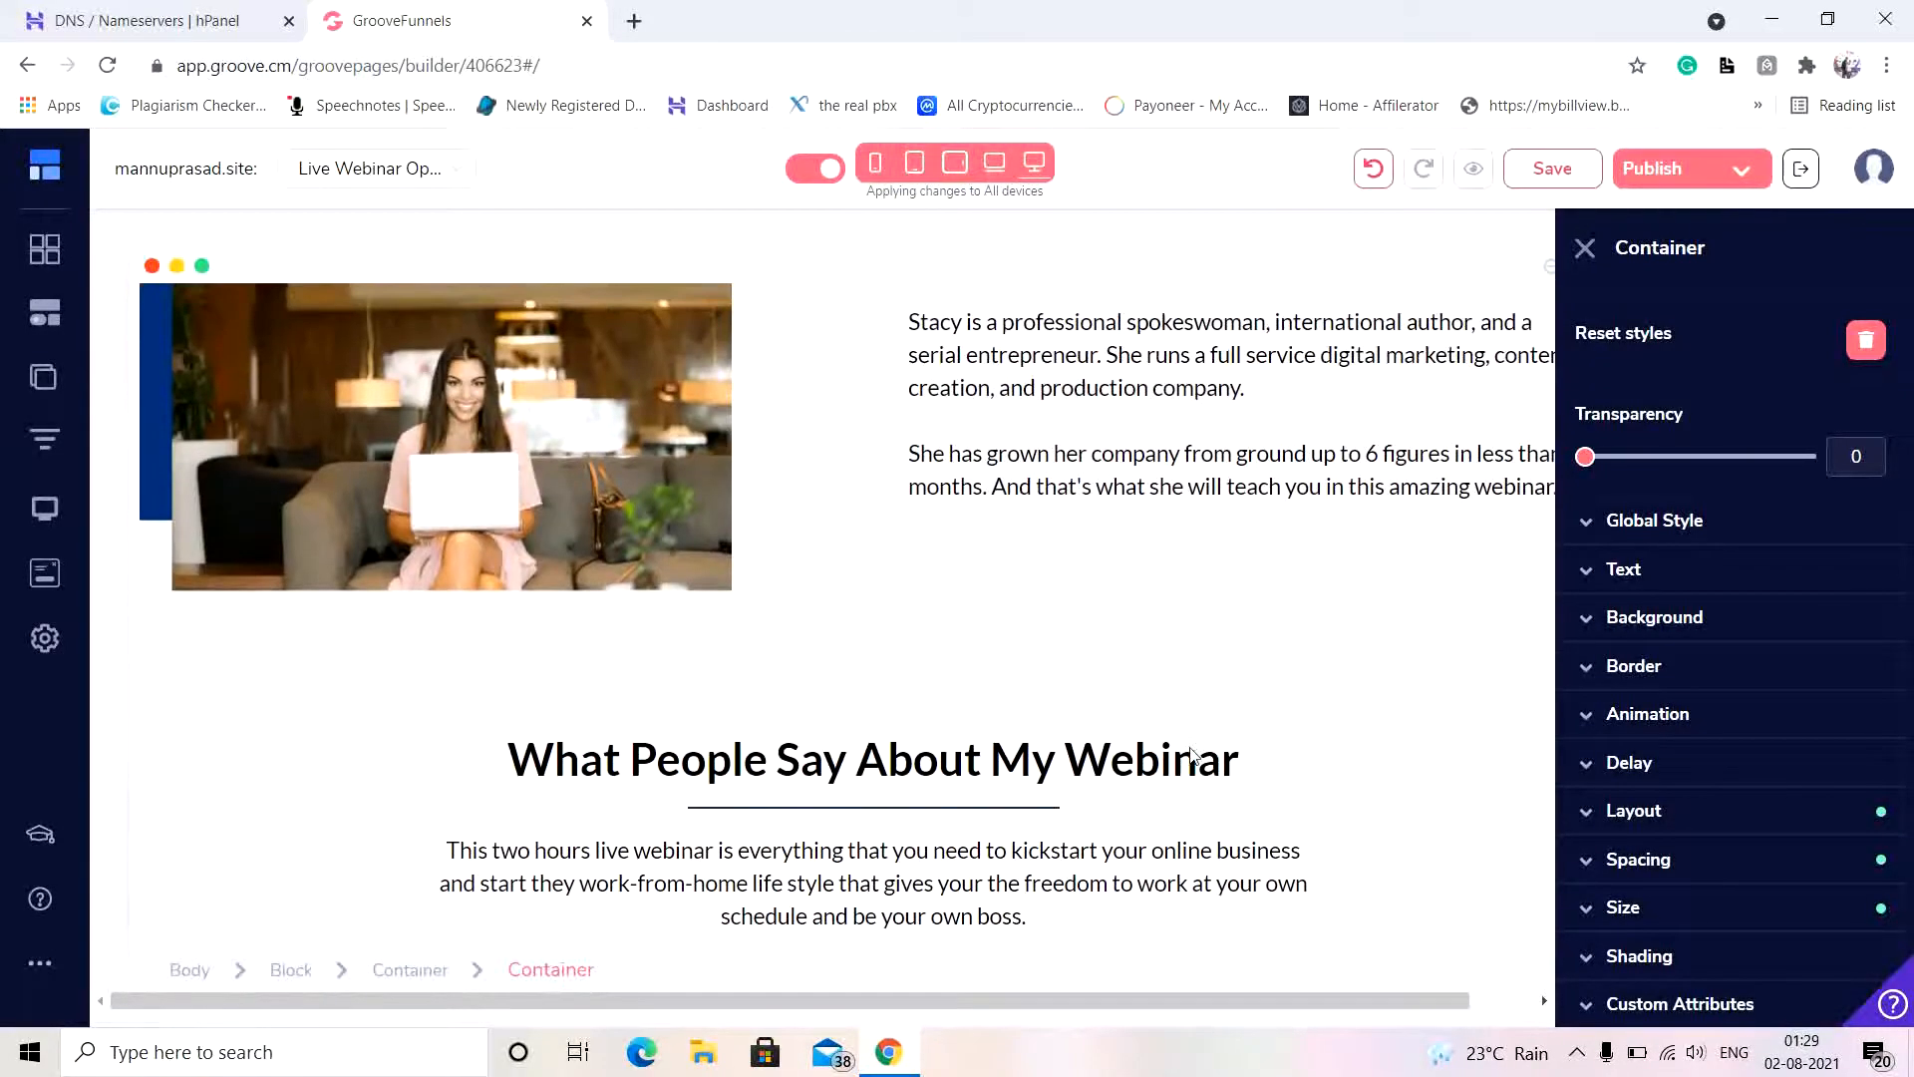
pyautogui.scroll(5, 1192, 756)
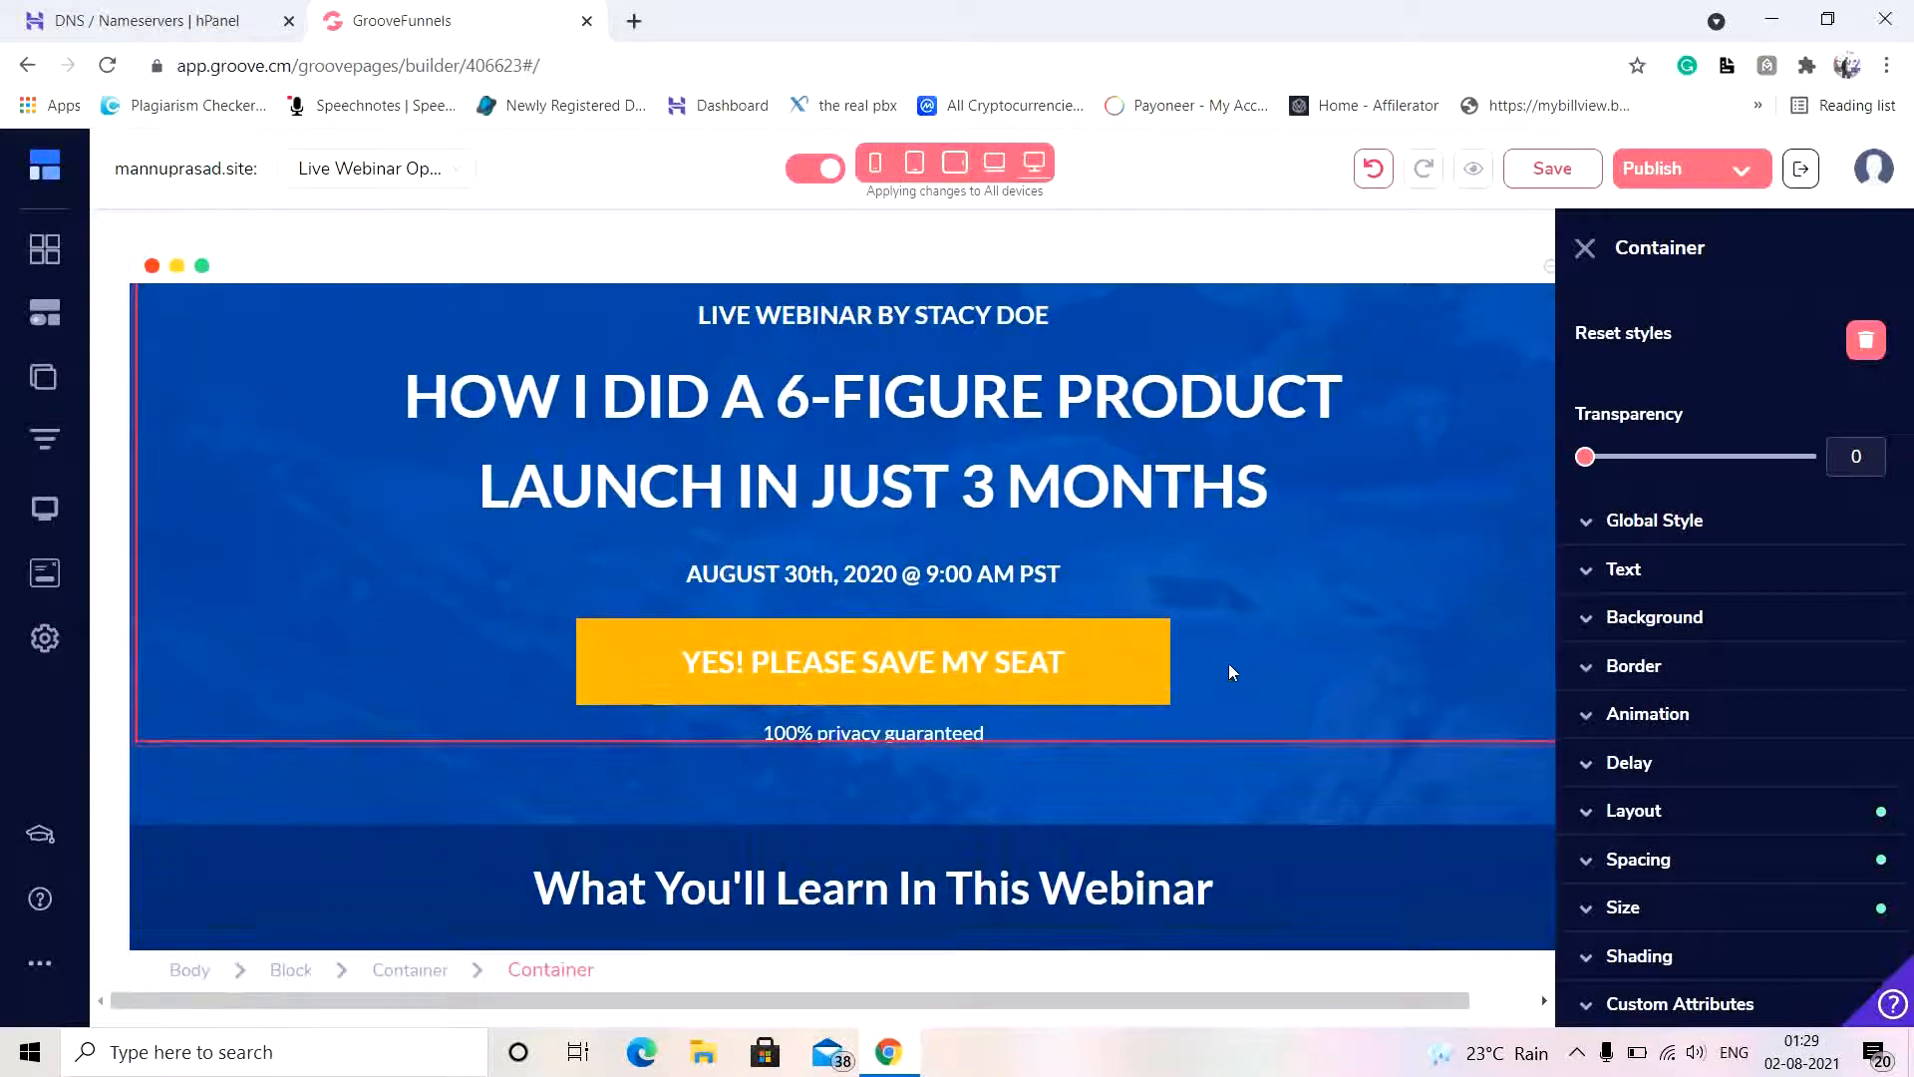
pyautogui.scroll(4, 1231, 668)
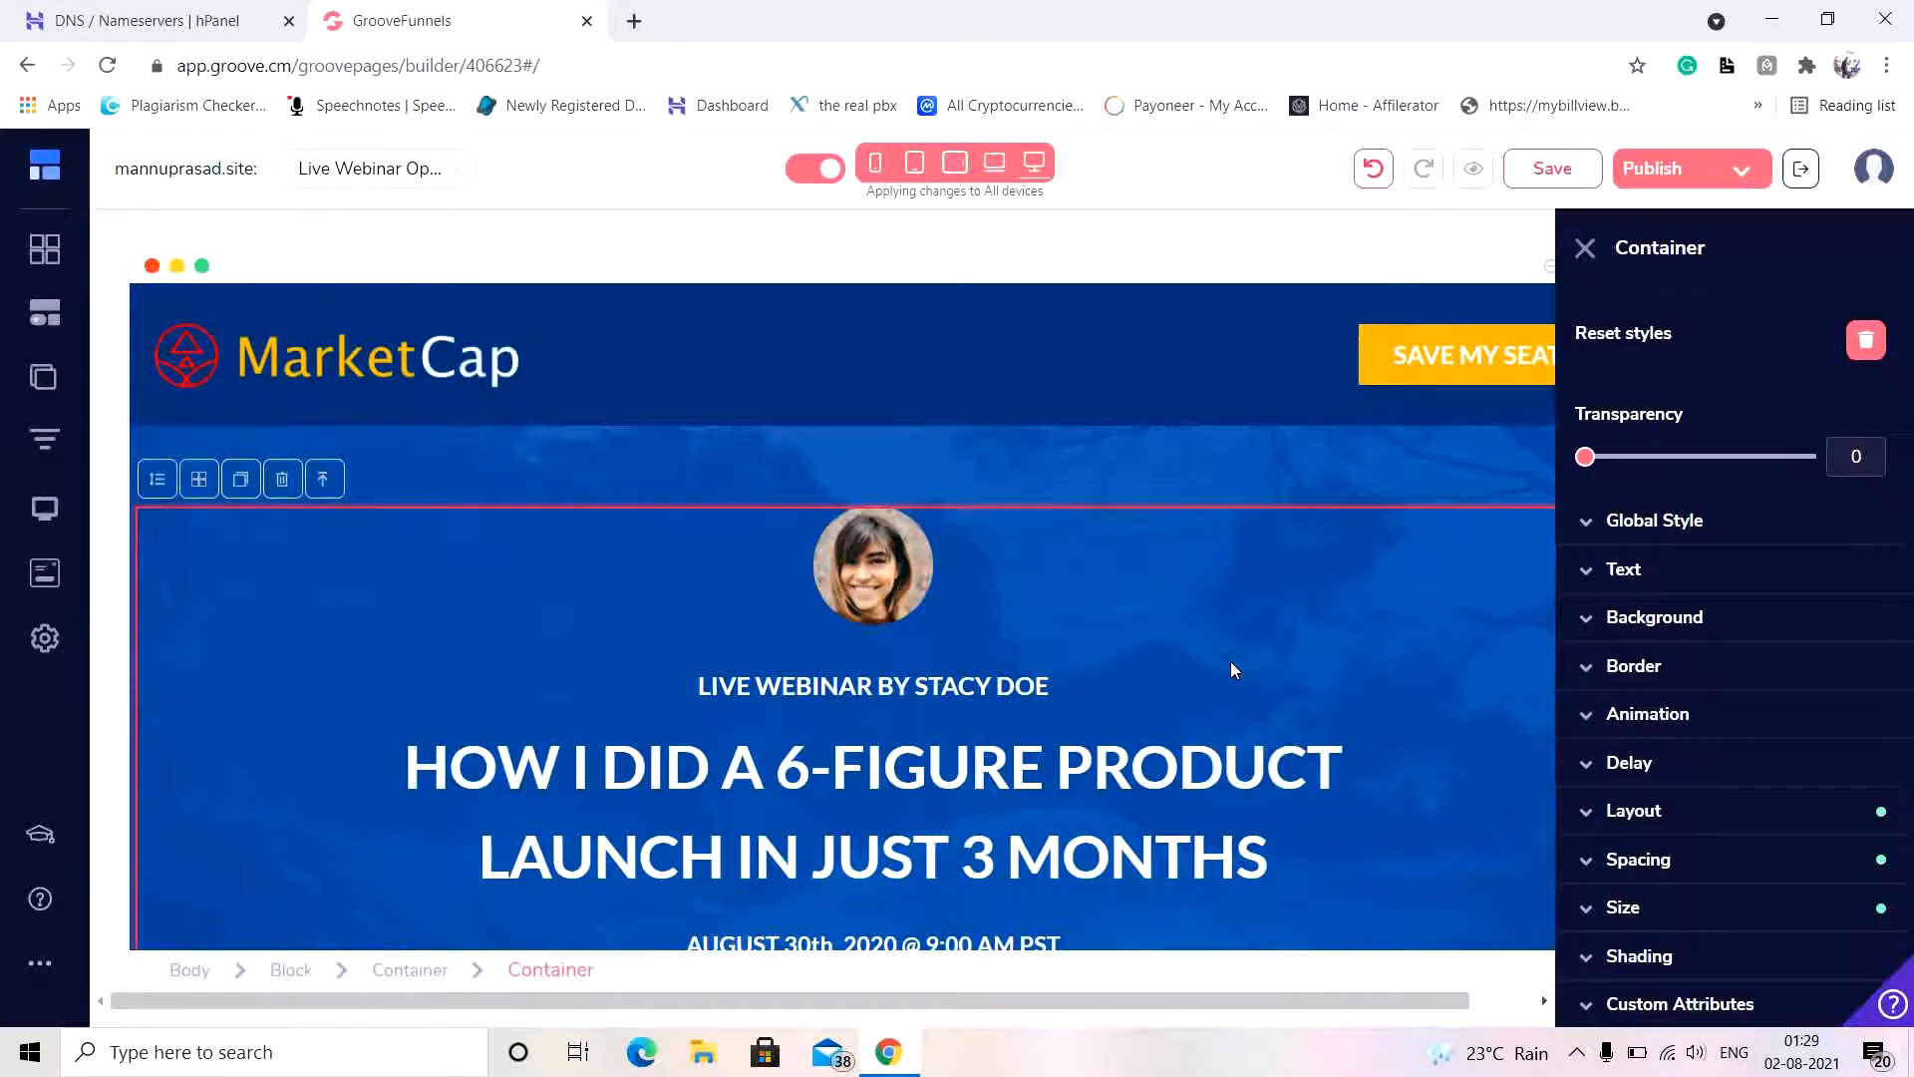
pyautogui.scroll(-4, 1428, 654)
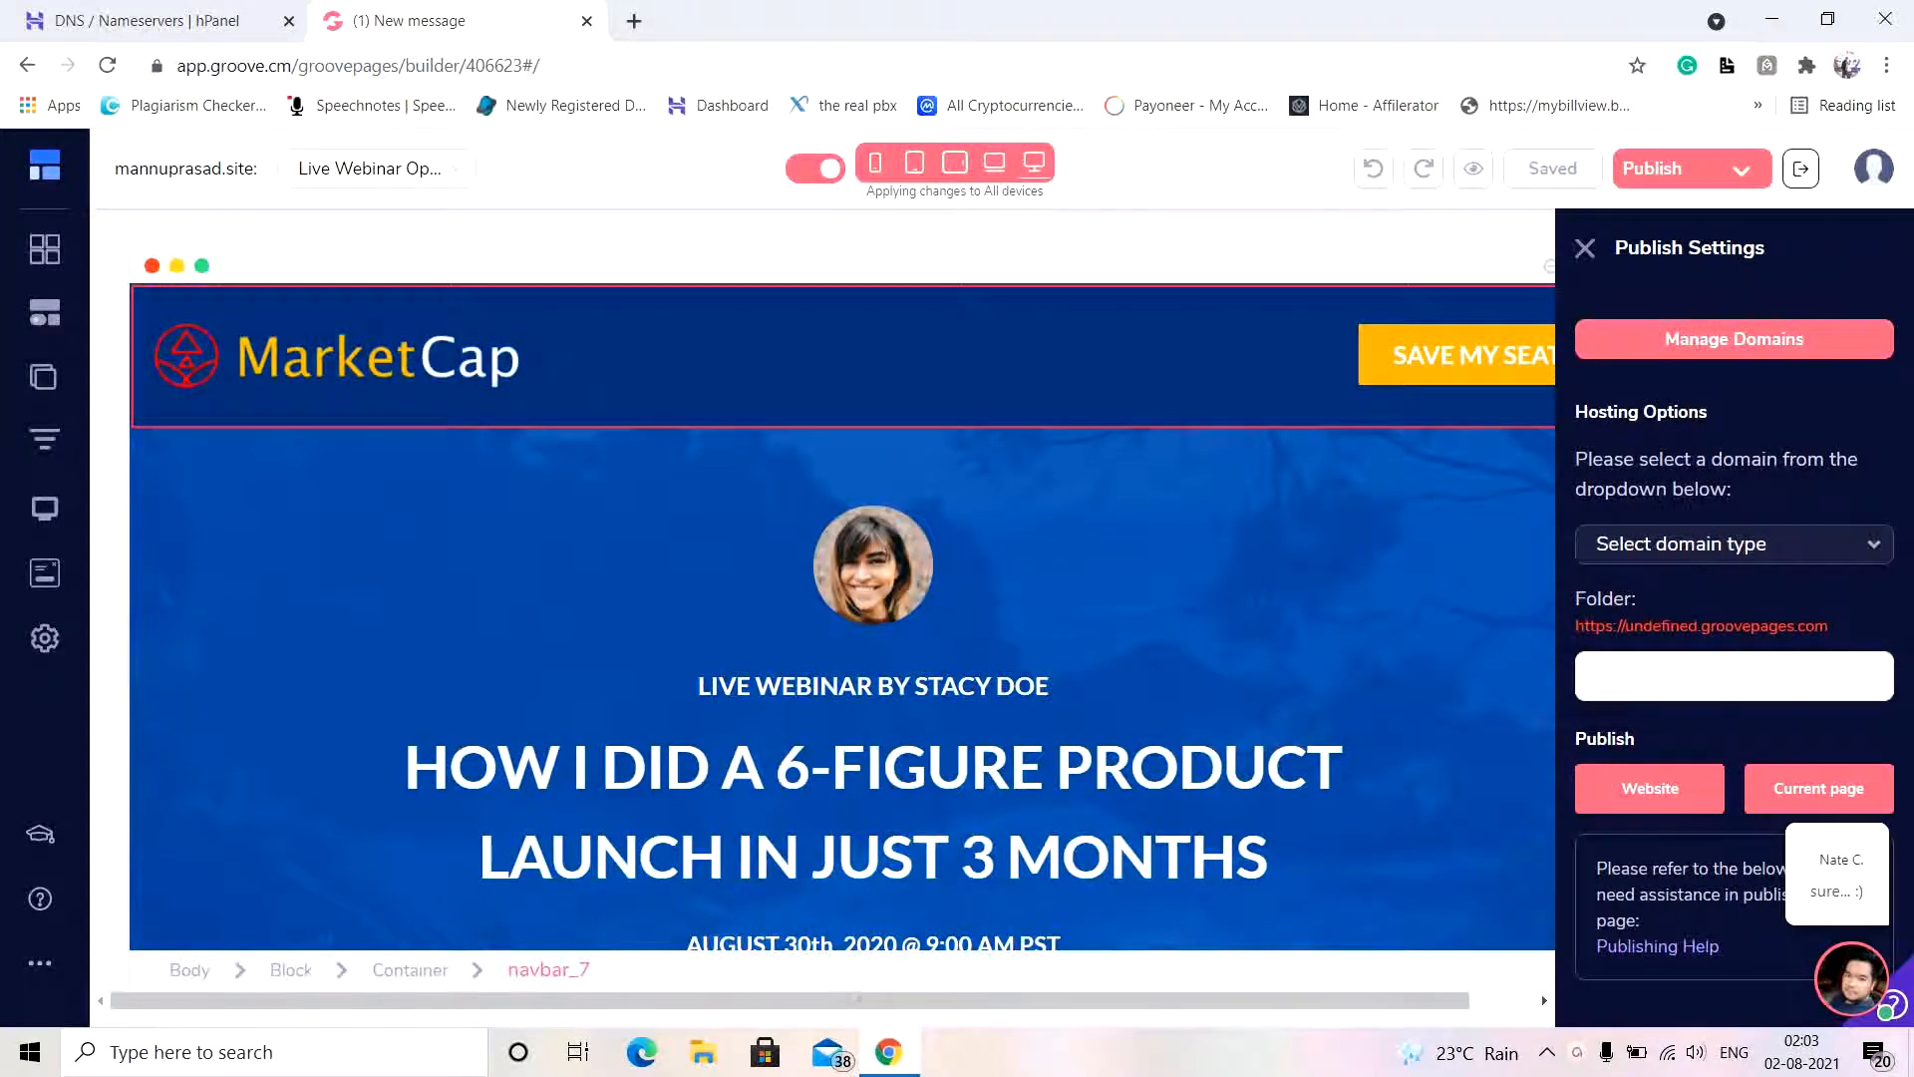
pyautogui.click(1188, 403)
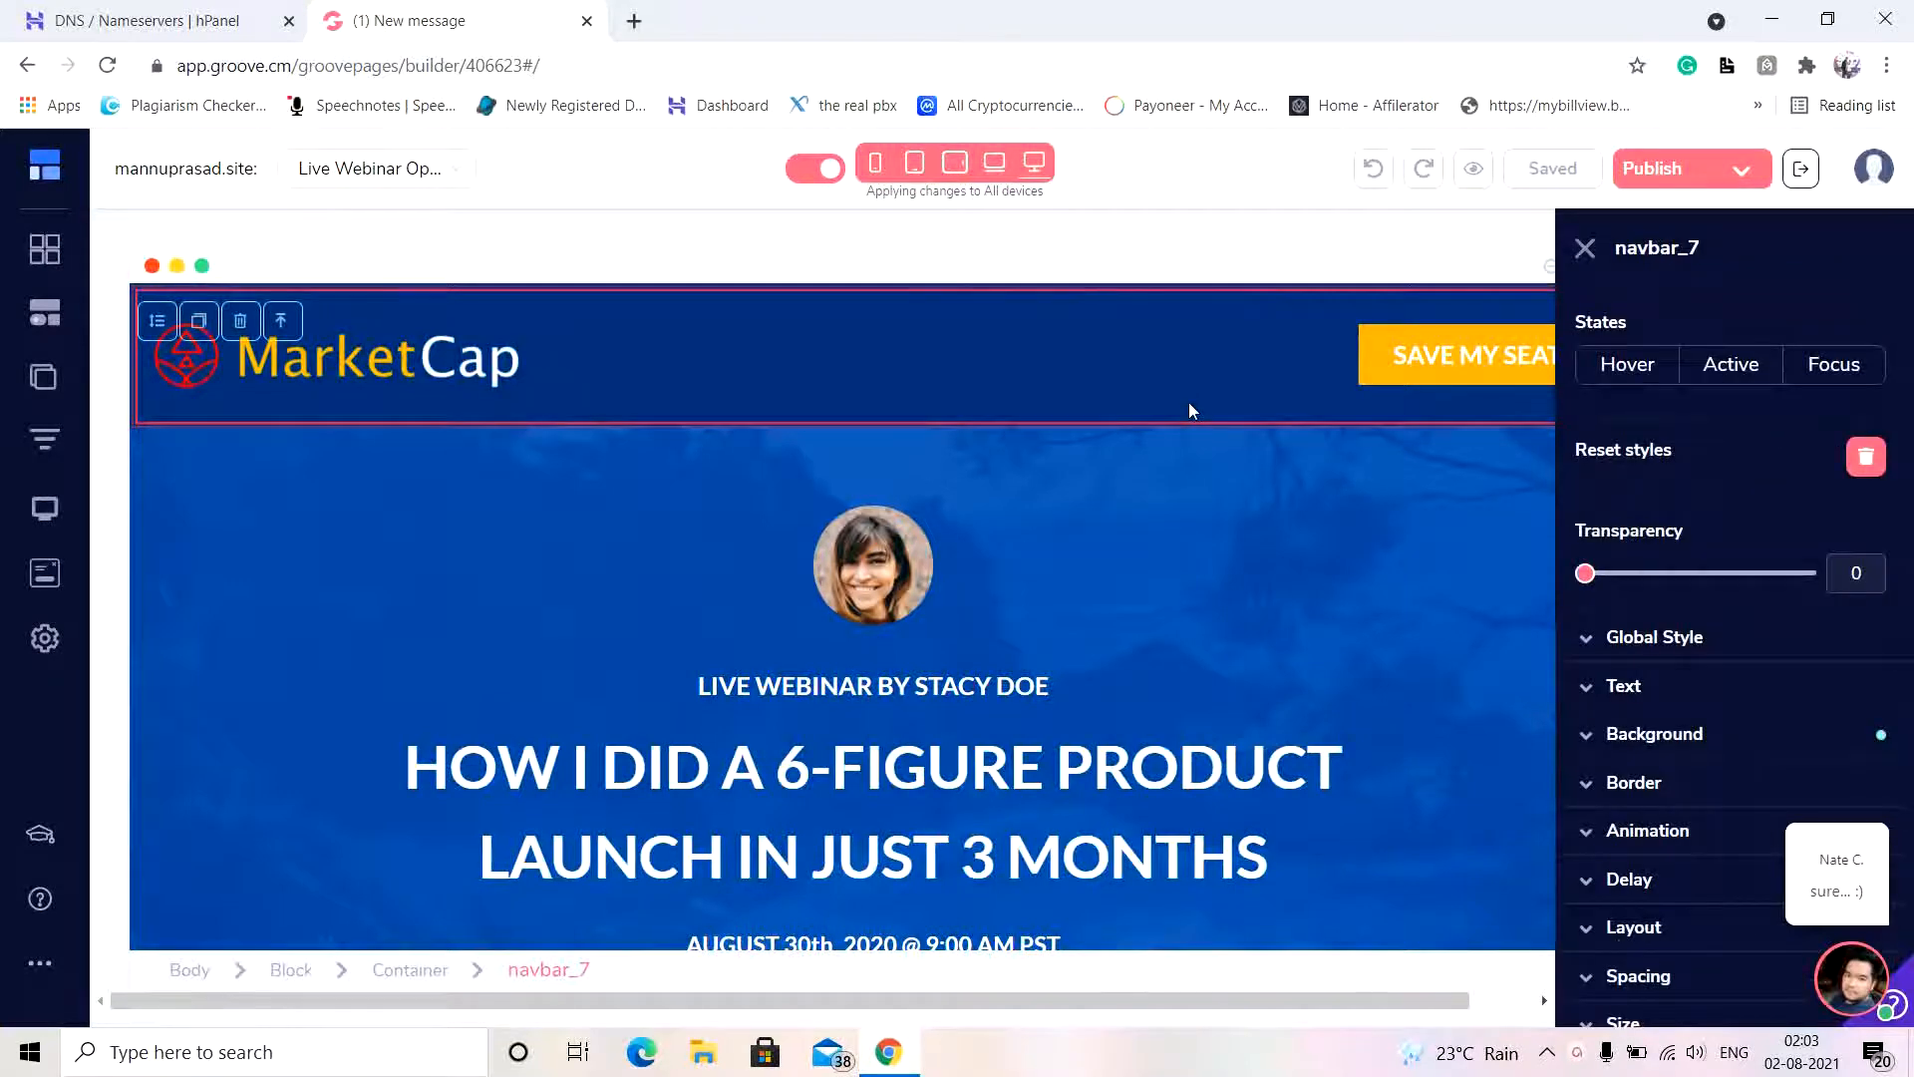
pyautogui.click(1251, 566)
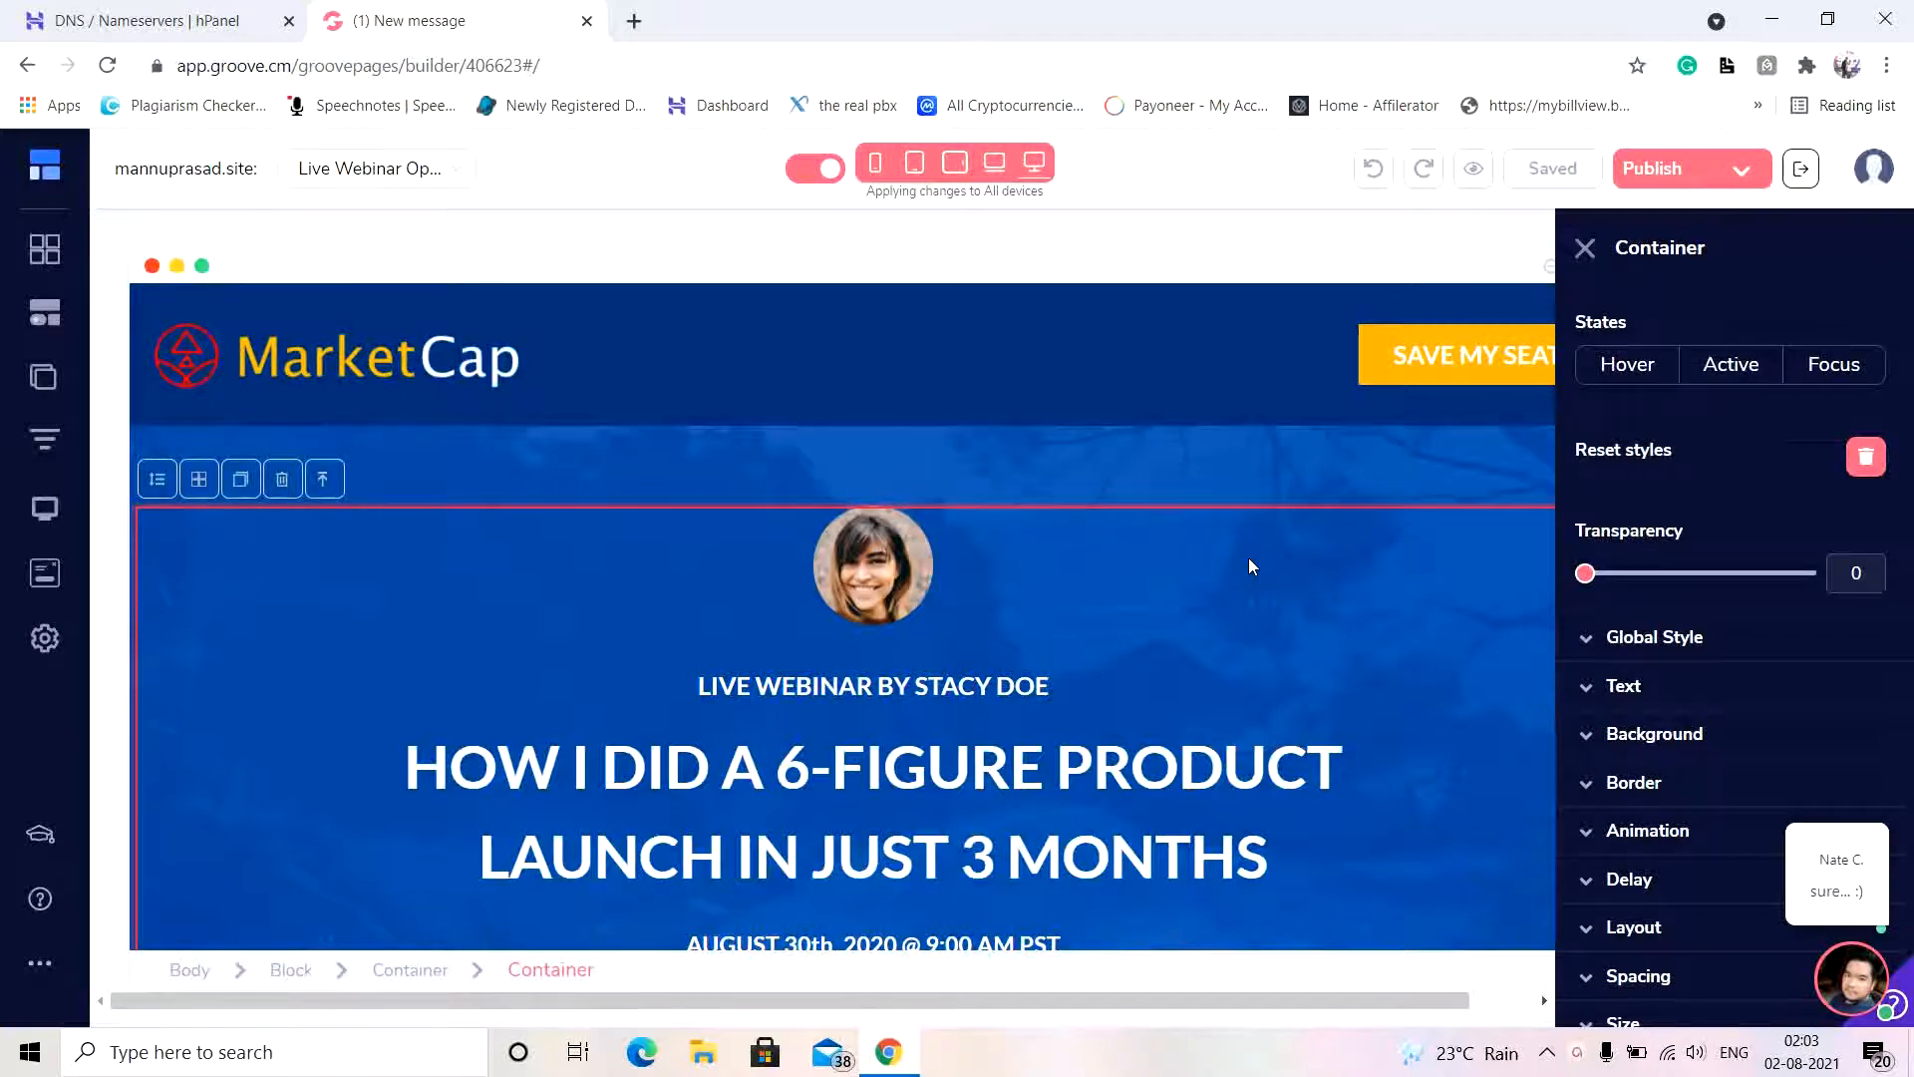
pyautogui.click(1601, 257)
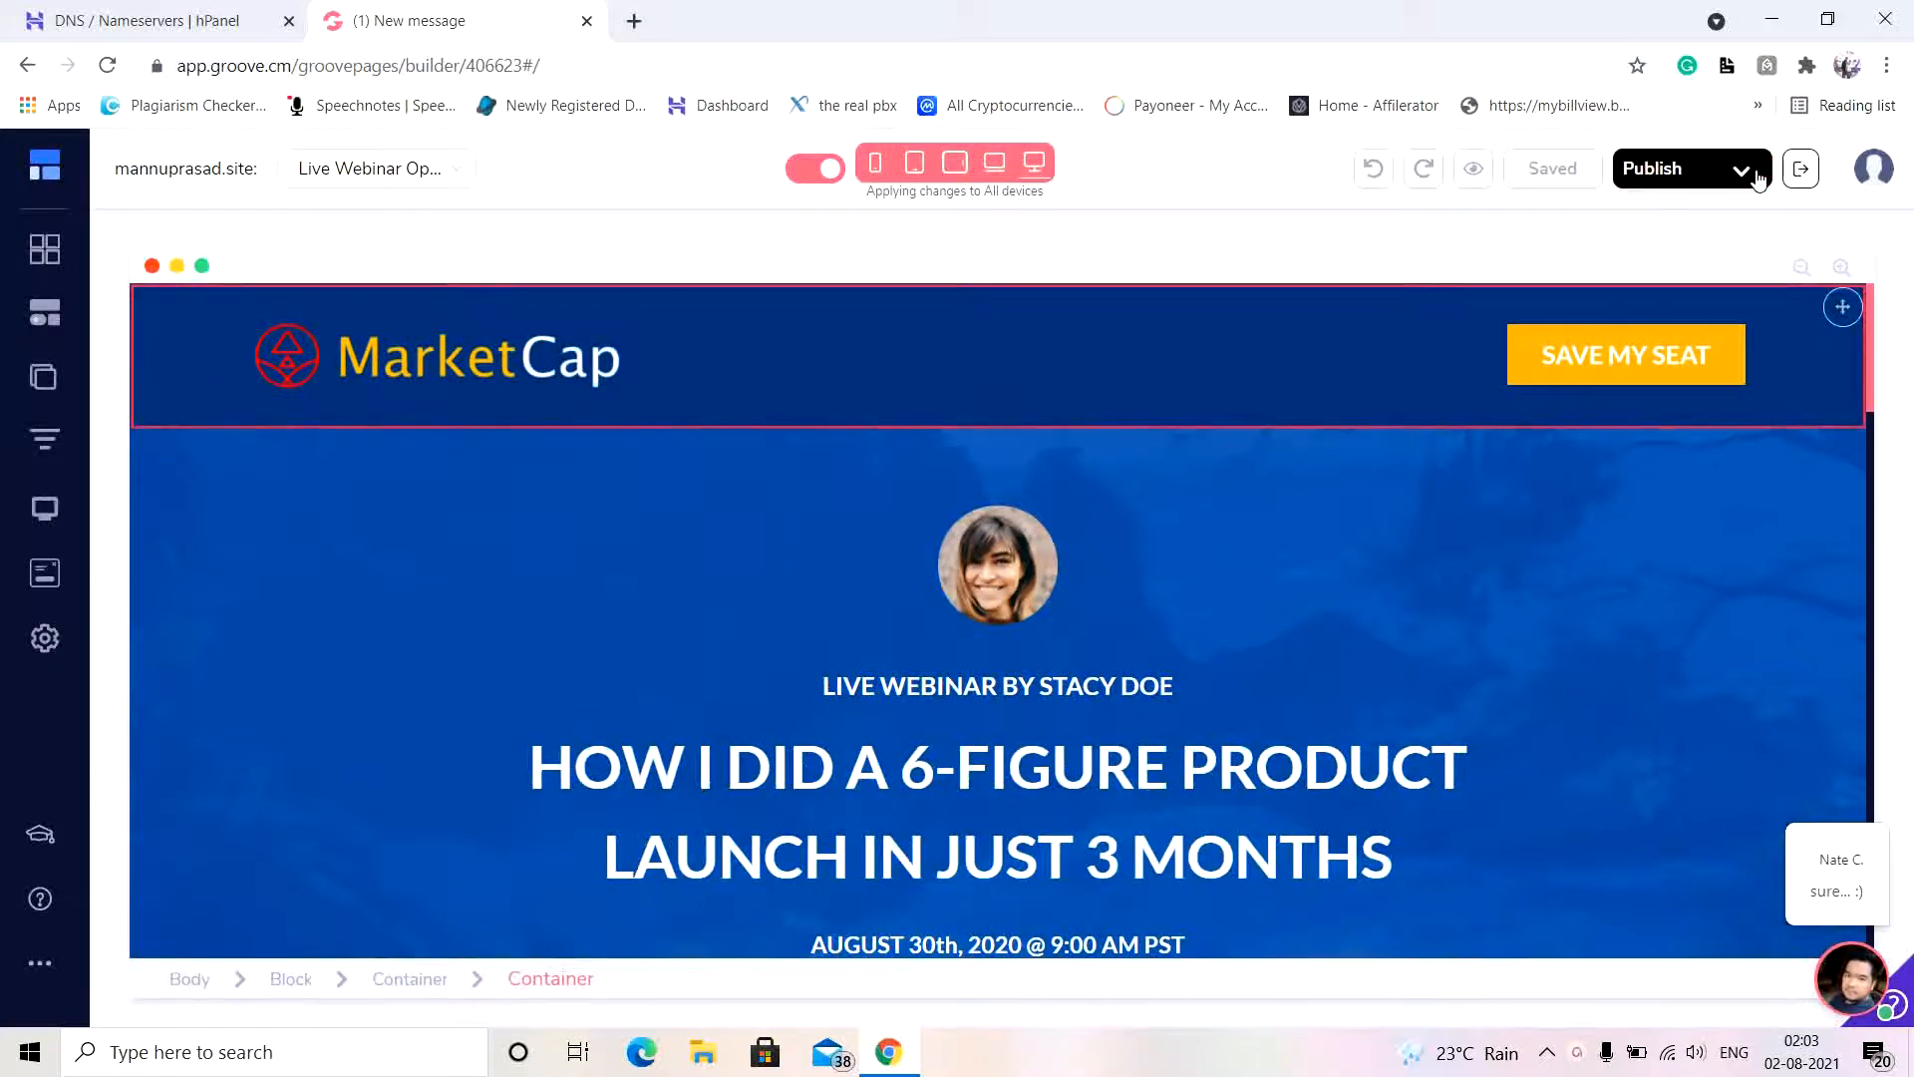
# Step: Try to choose Custom domain as the domain type in the publish settings
pyautogui.click(1715, 169)
pyautogui.click(1725, 544)
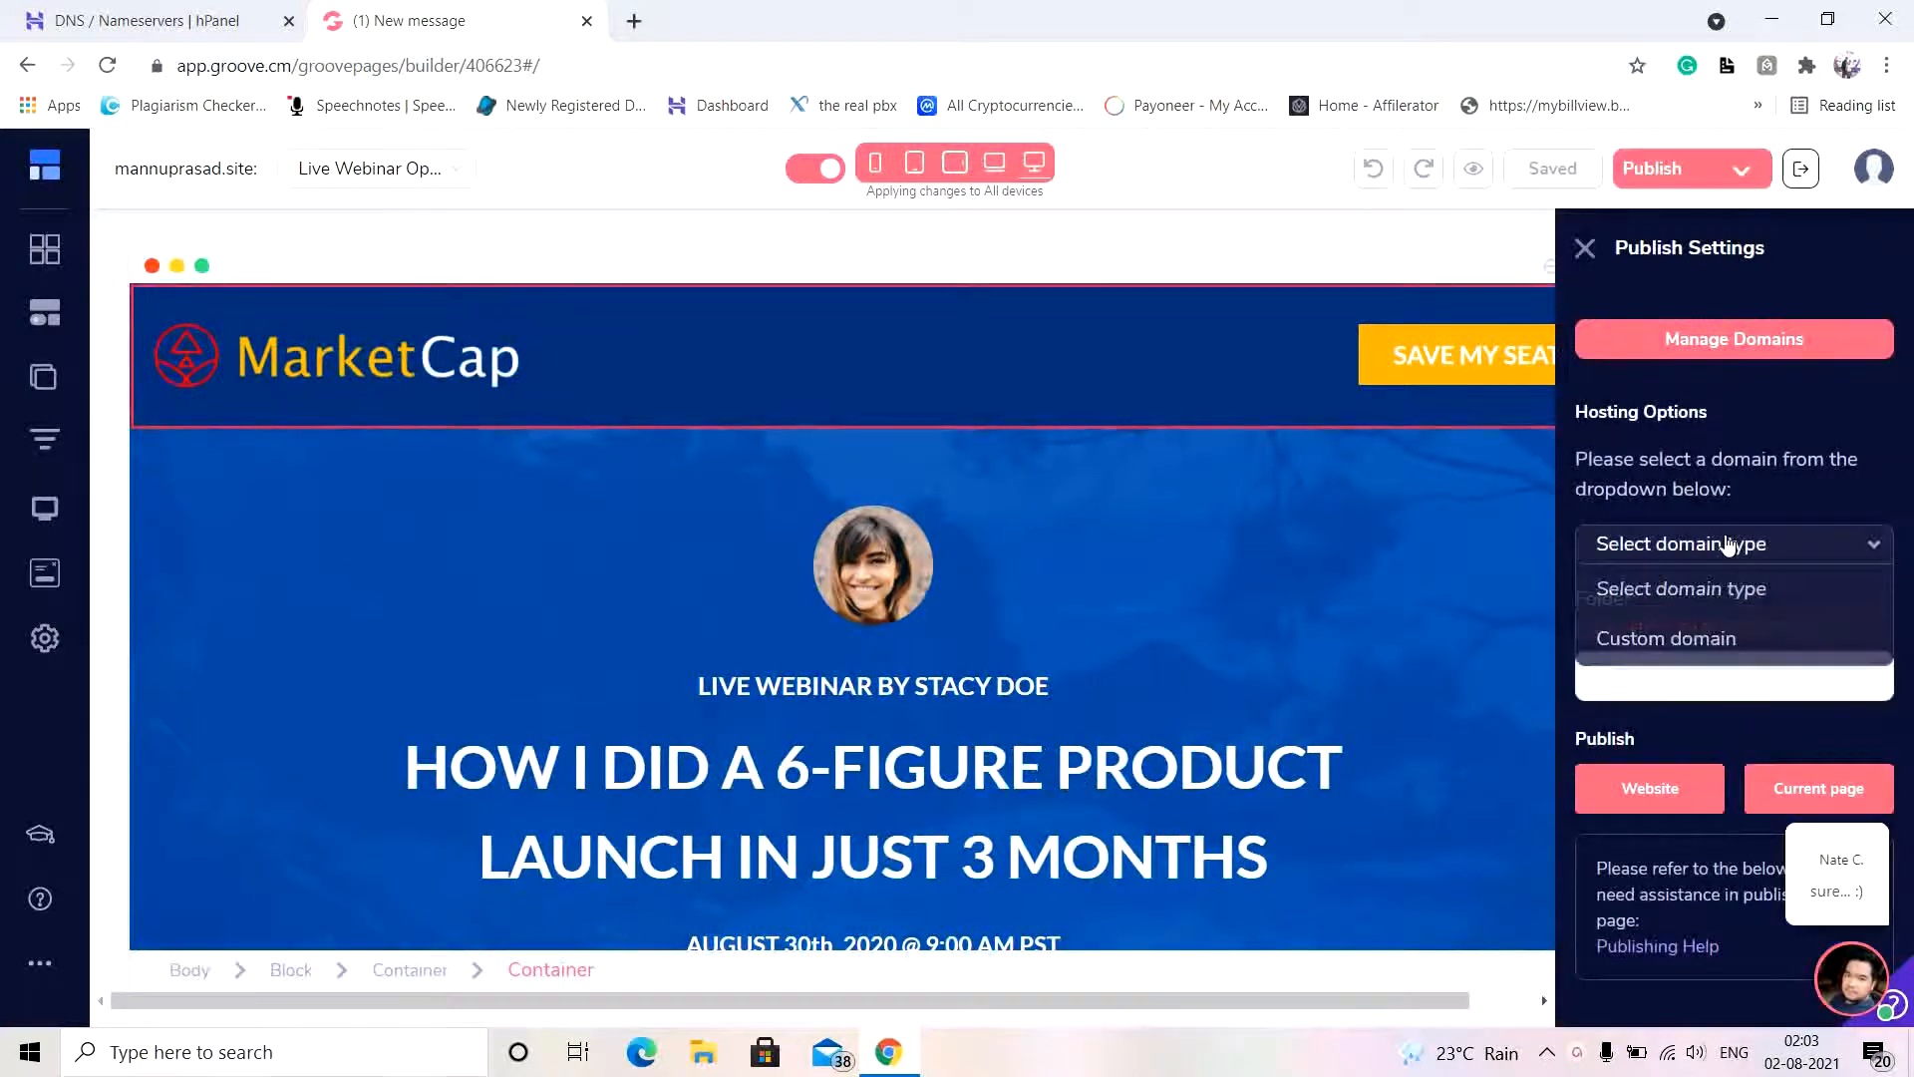
pyautogui.click(1678, 650)
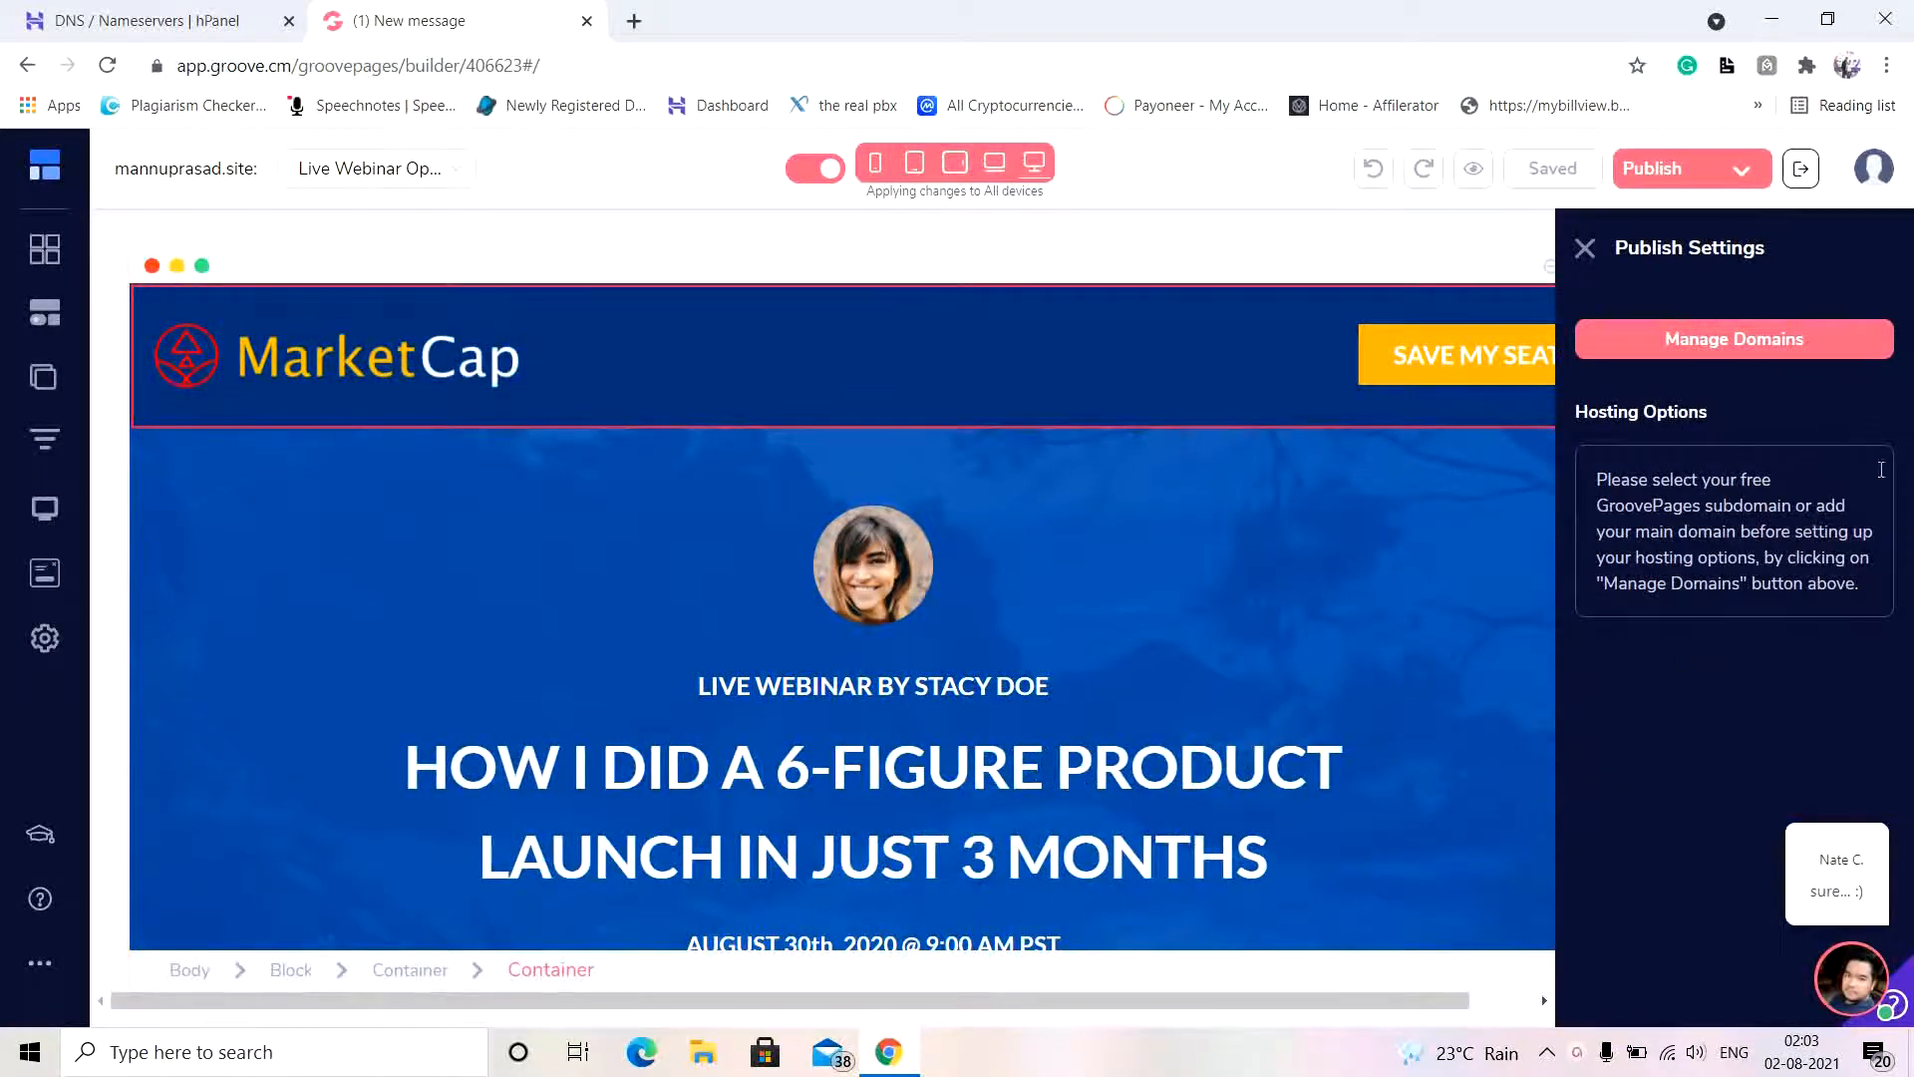
pyautogui.click(1584, 257)
# Step: Read through the support chat about the custom domain missing from the publishing options
pyautogui.click(1837, 886)
pyautogui.scroll(10, 1740, 656)
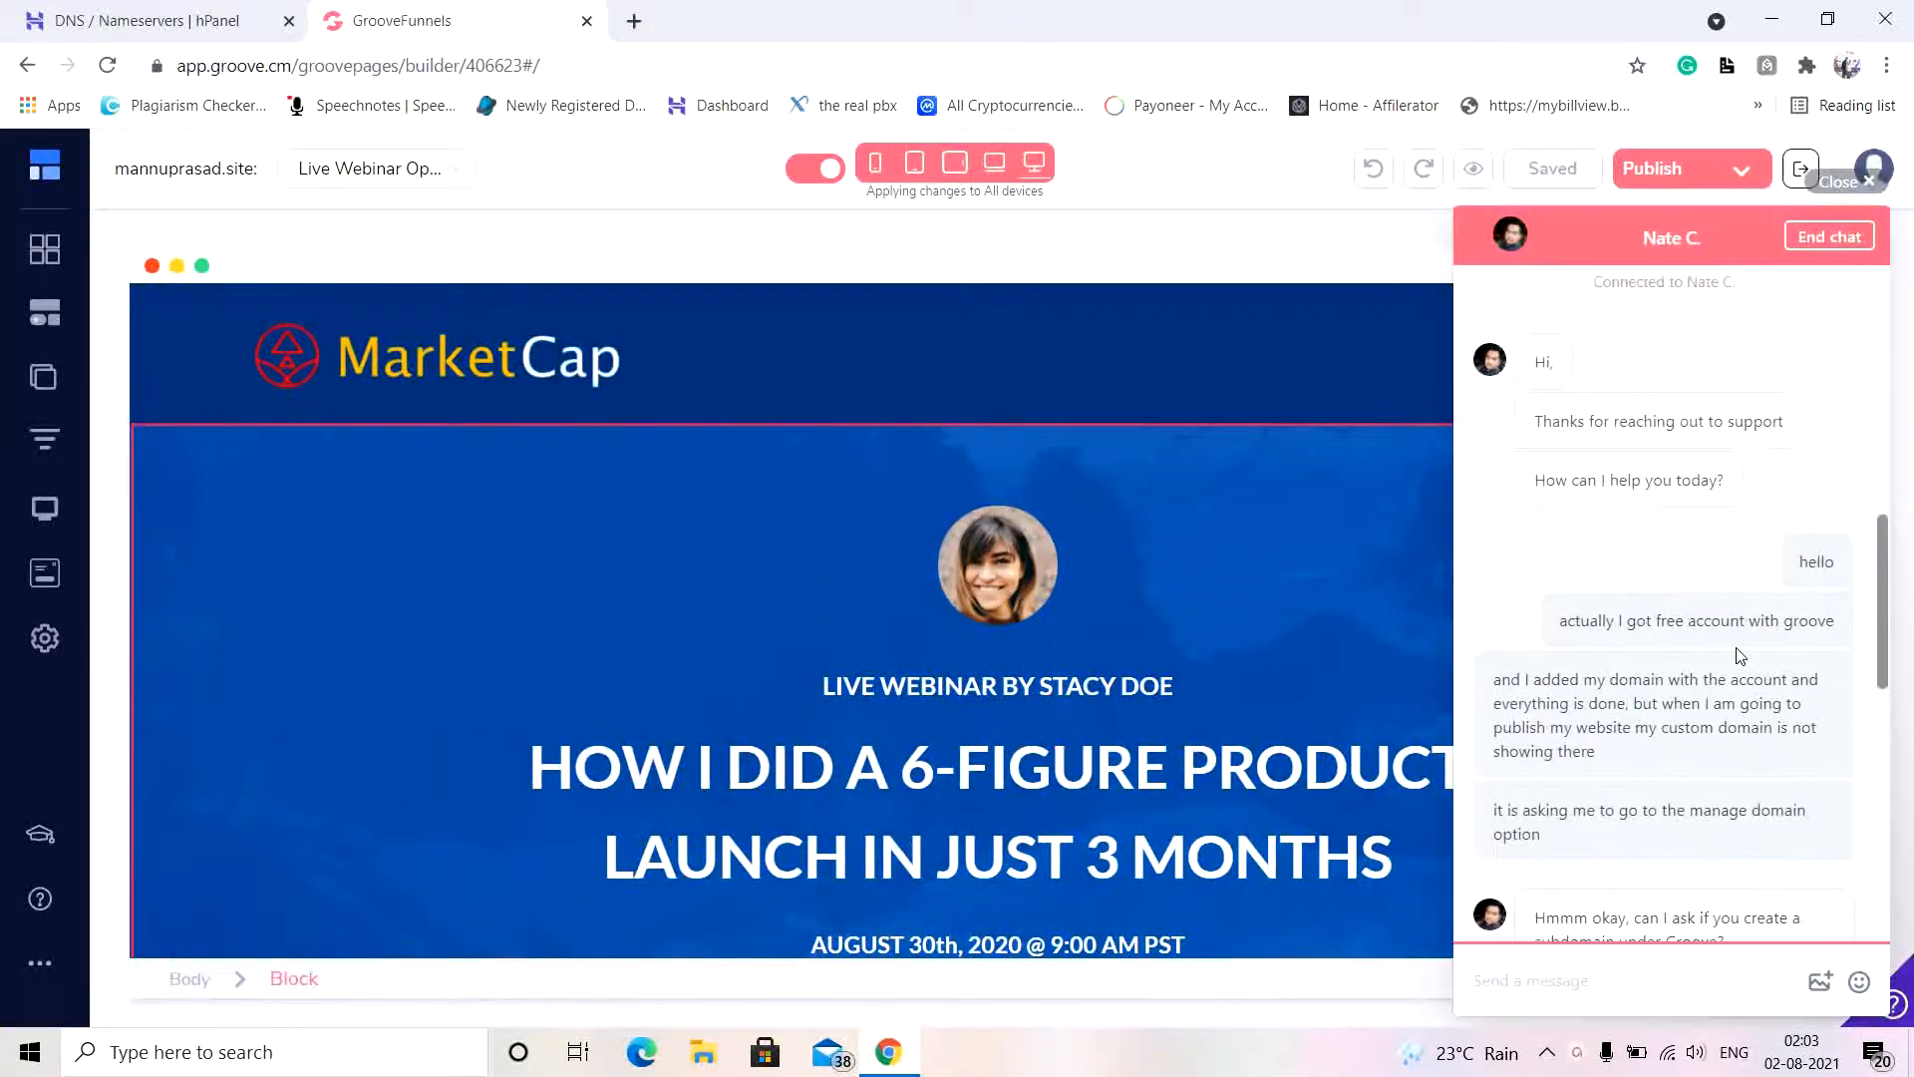
pyautogui.scroll(-10, 1739, 656)
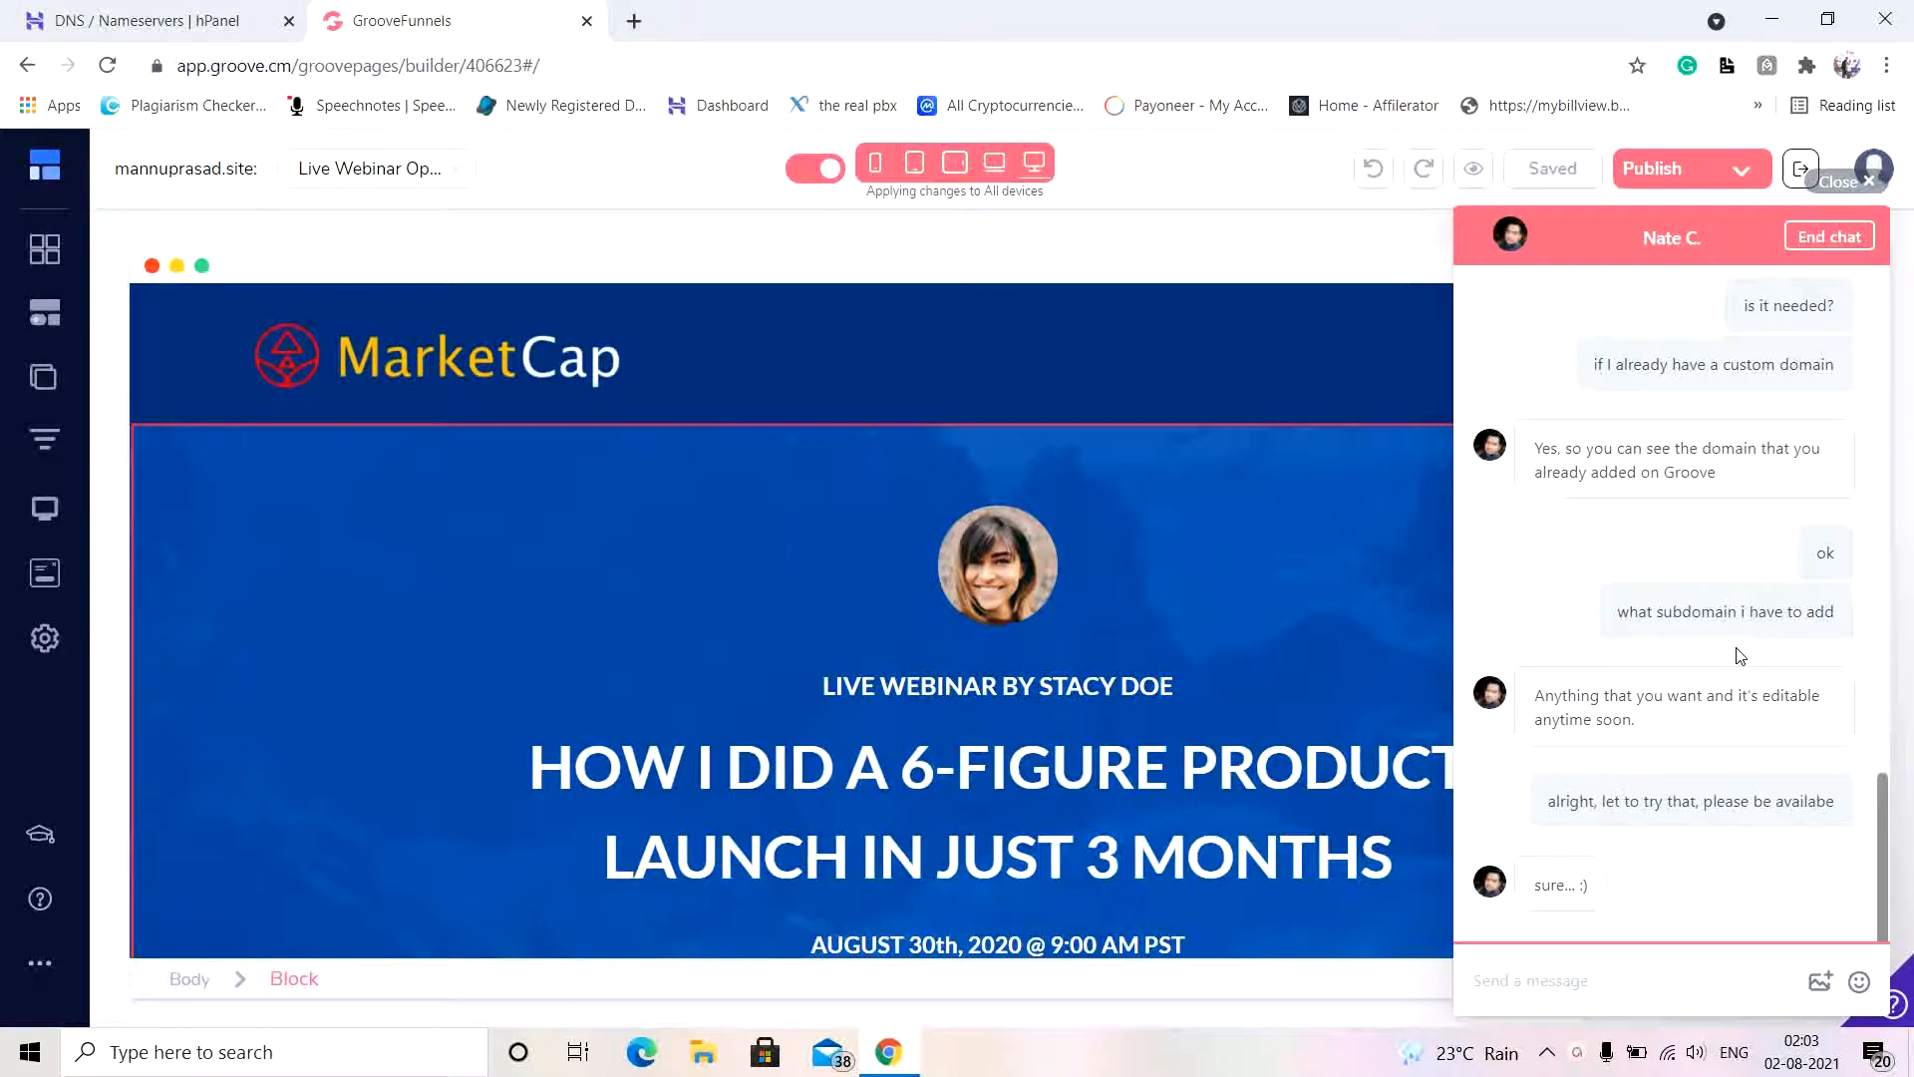
pyautogui.click(1862, 183)
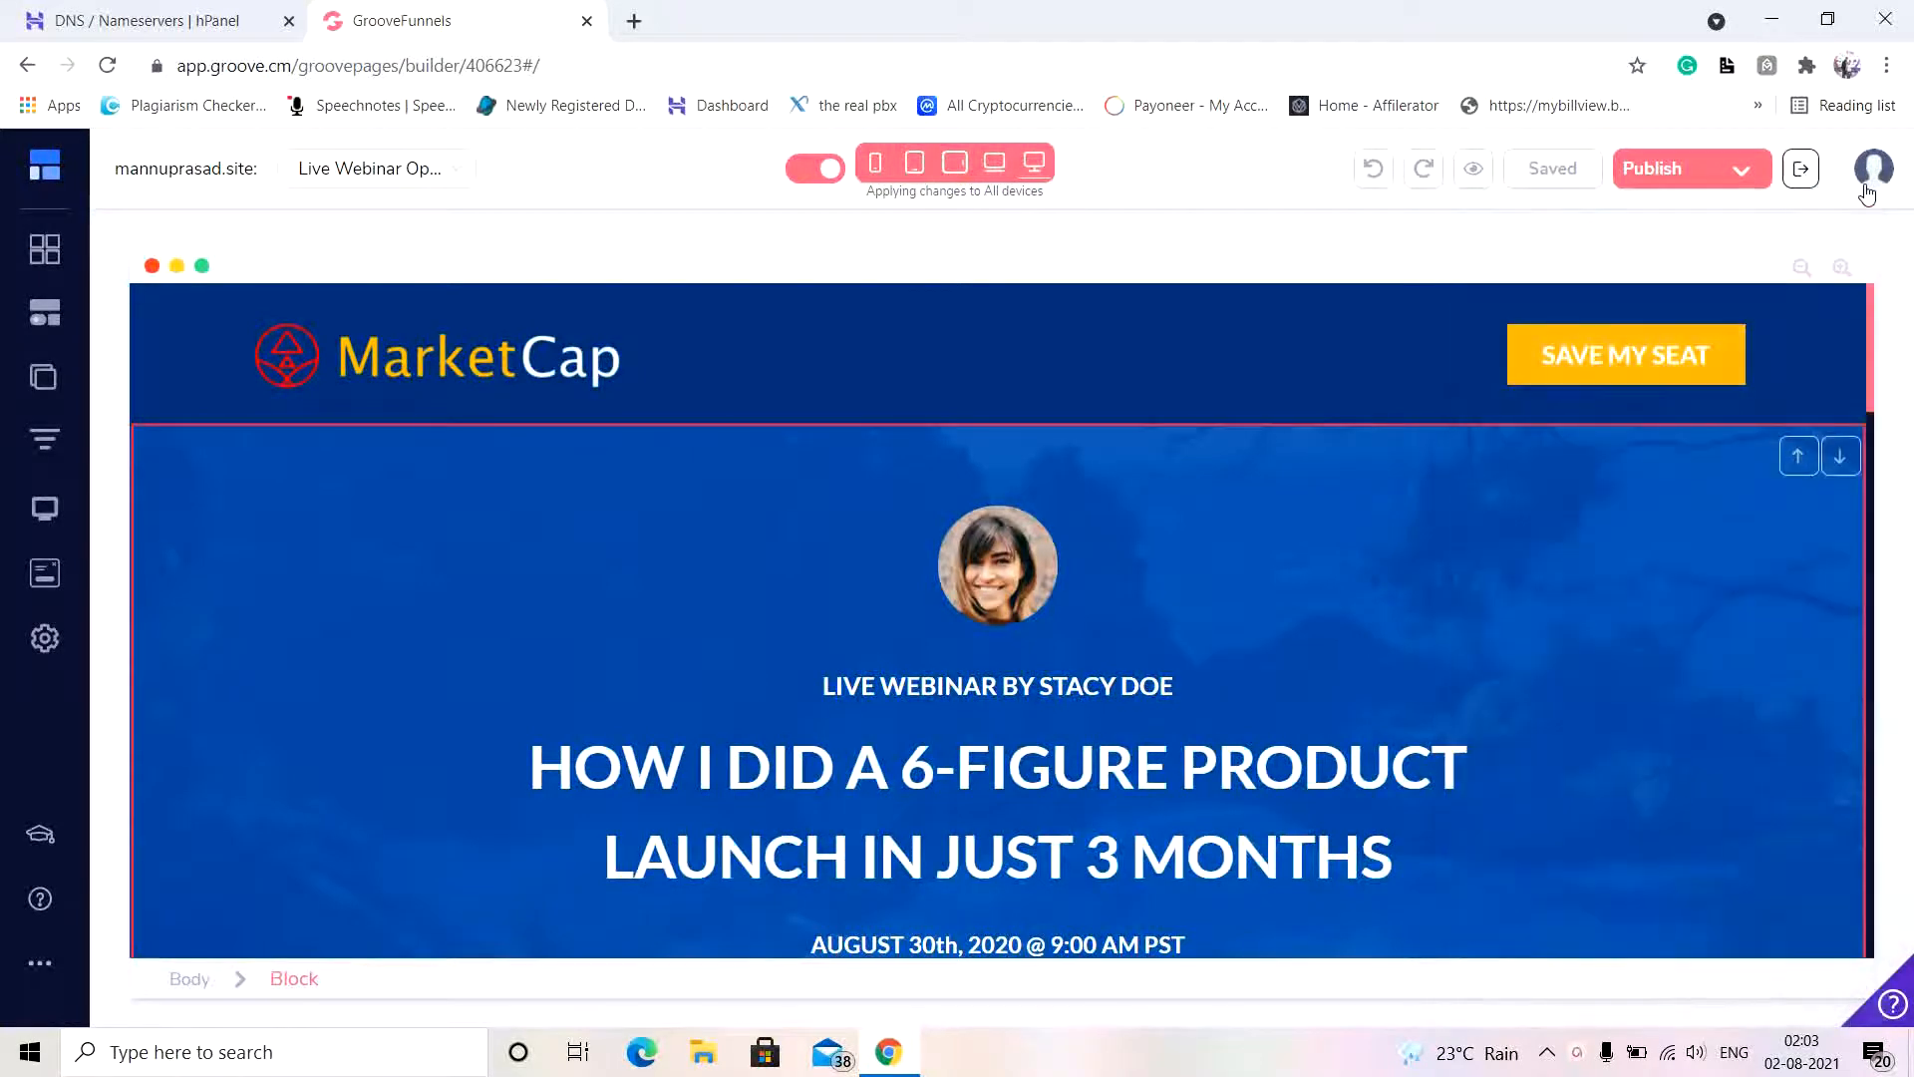
# Step: Set the account's free GroovePages subdomain to the account holder's name without spaces, save it and update the account details
pyautogui.click(1613, 733)
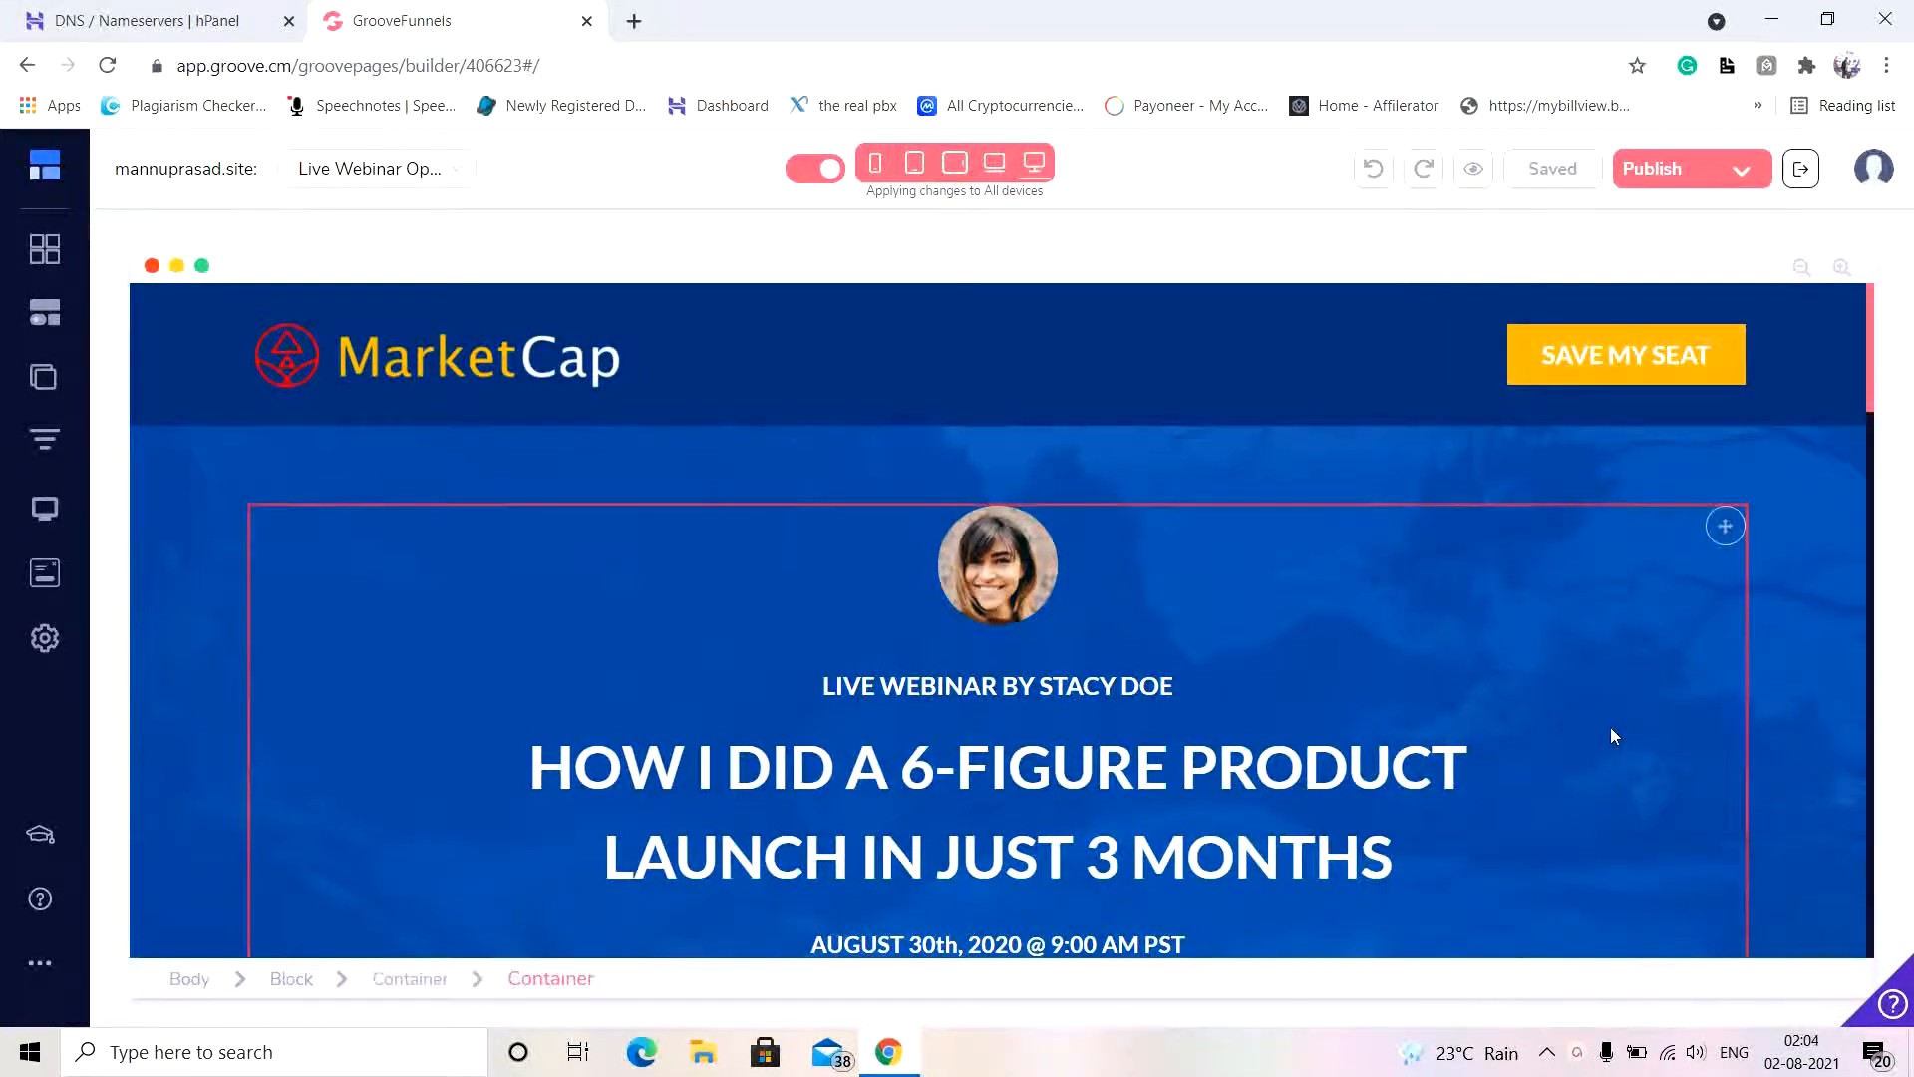
pyautogui.click(1813, 357)
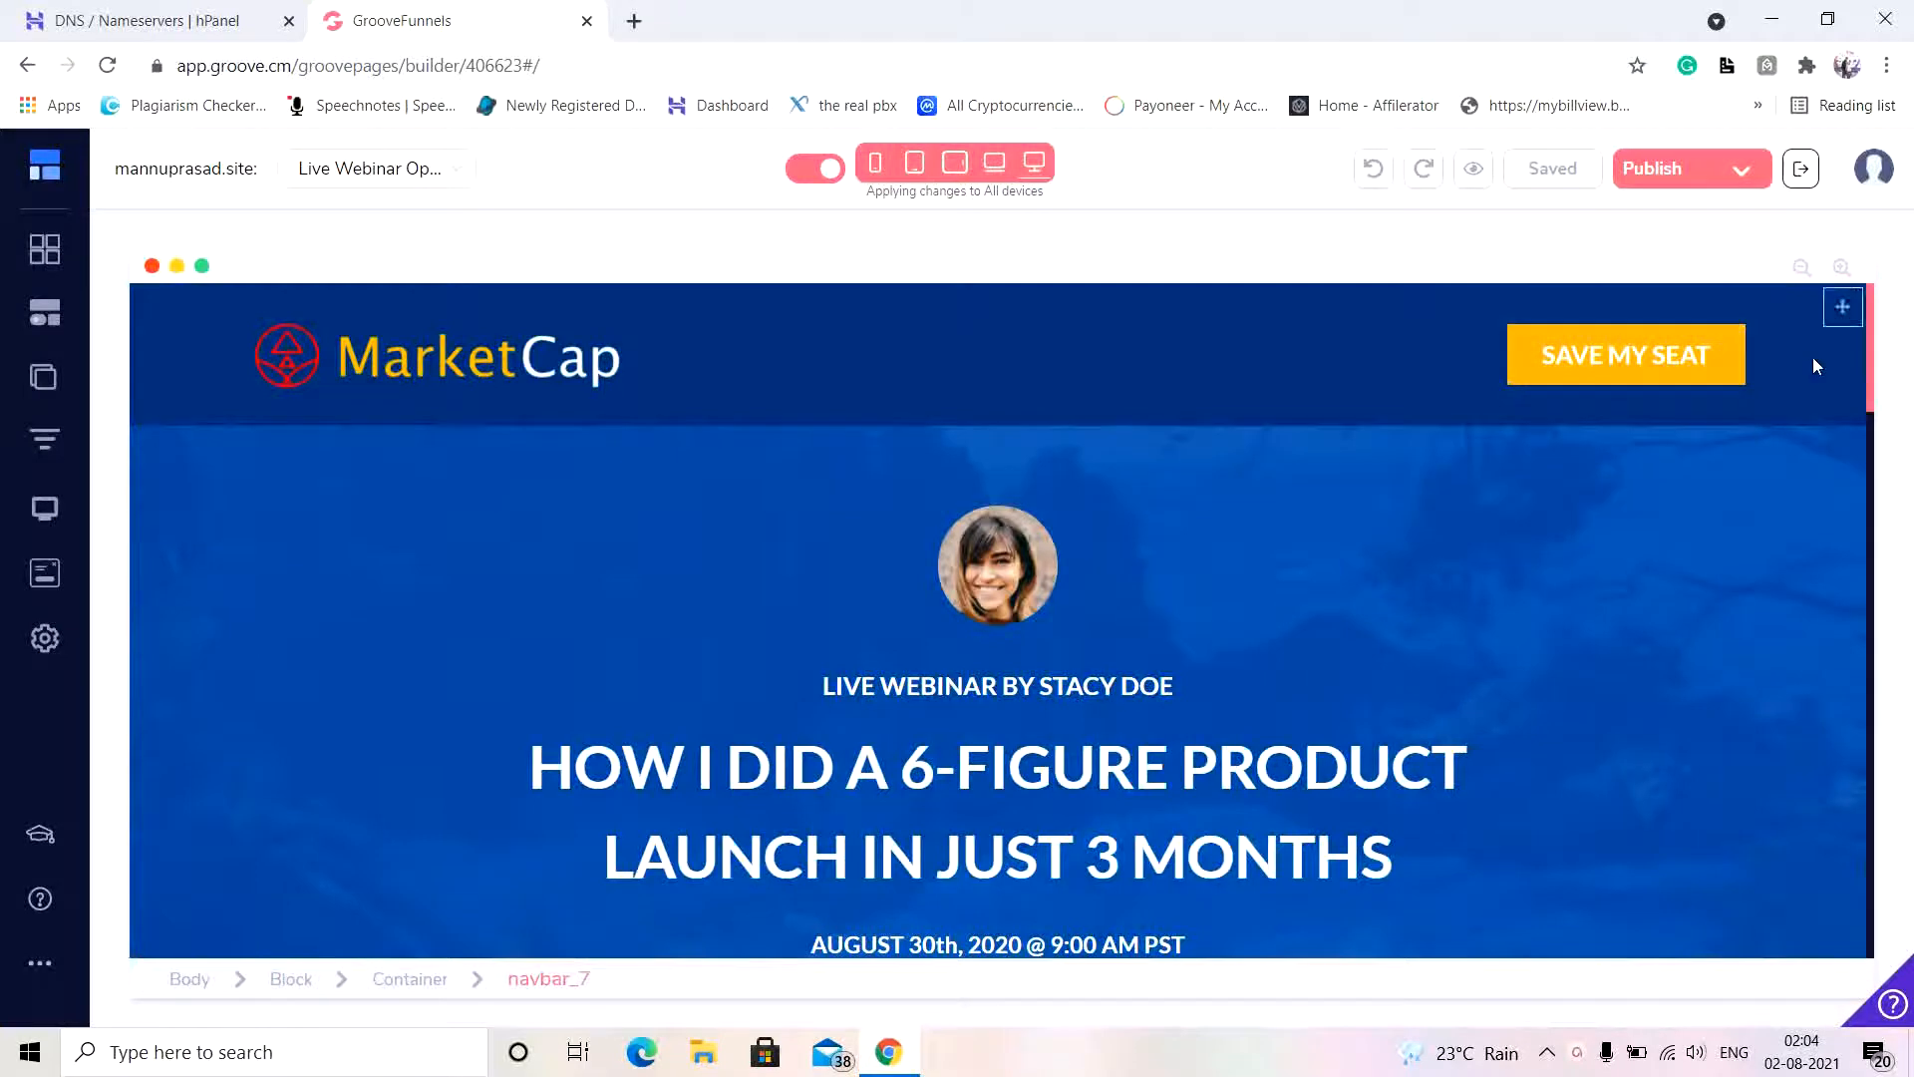
pyautogui.click(1874, 170)
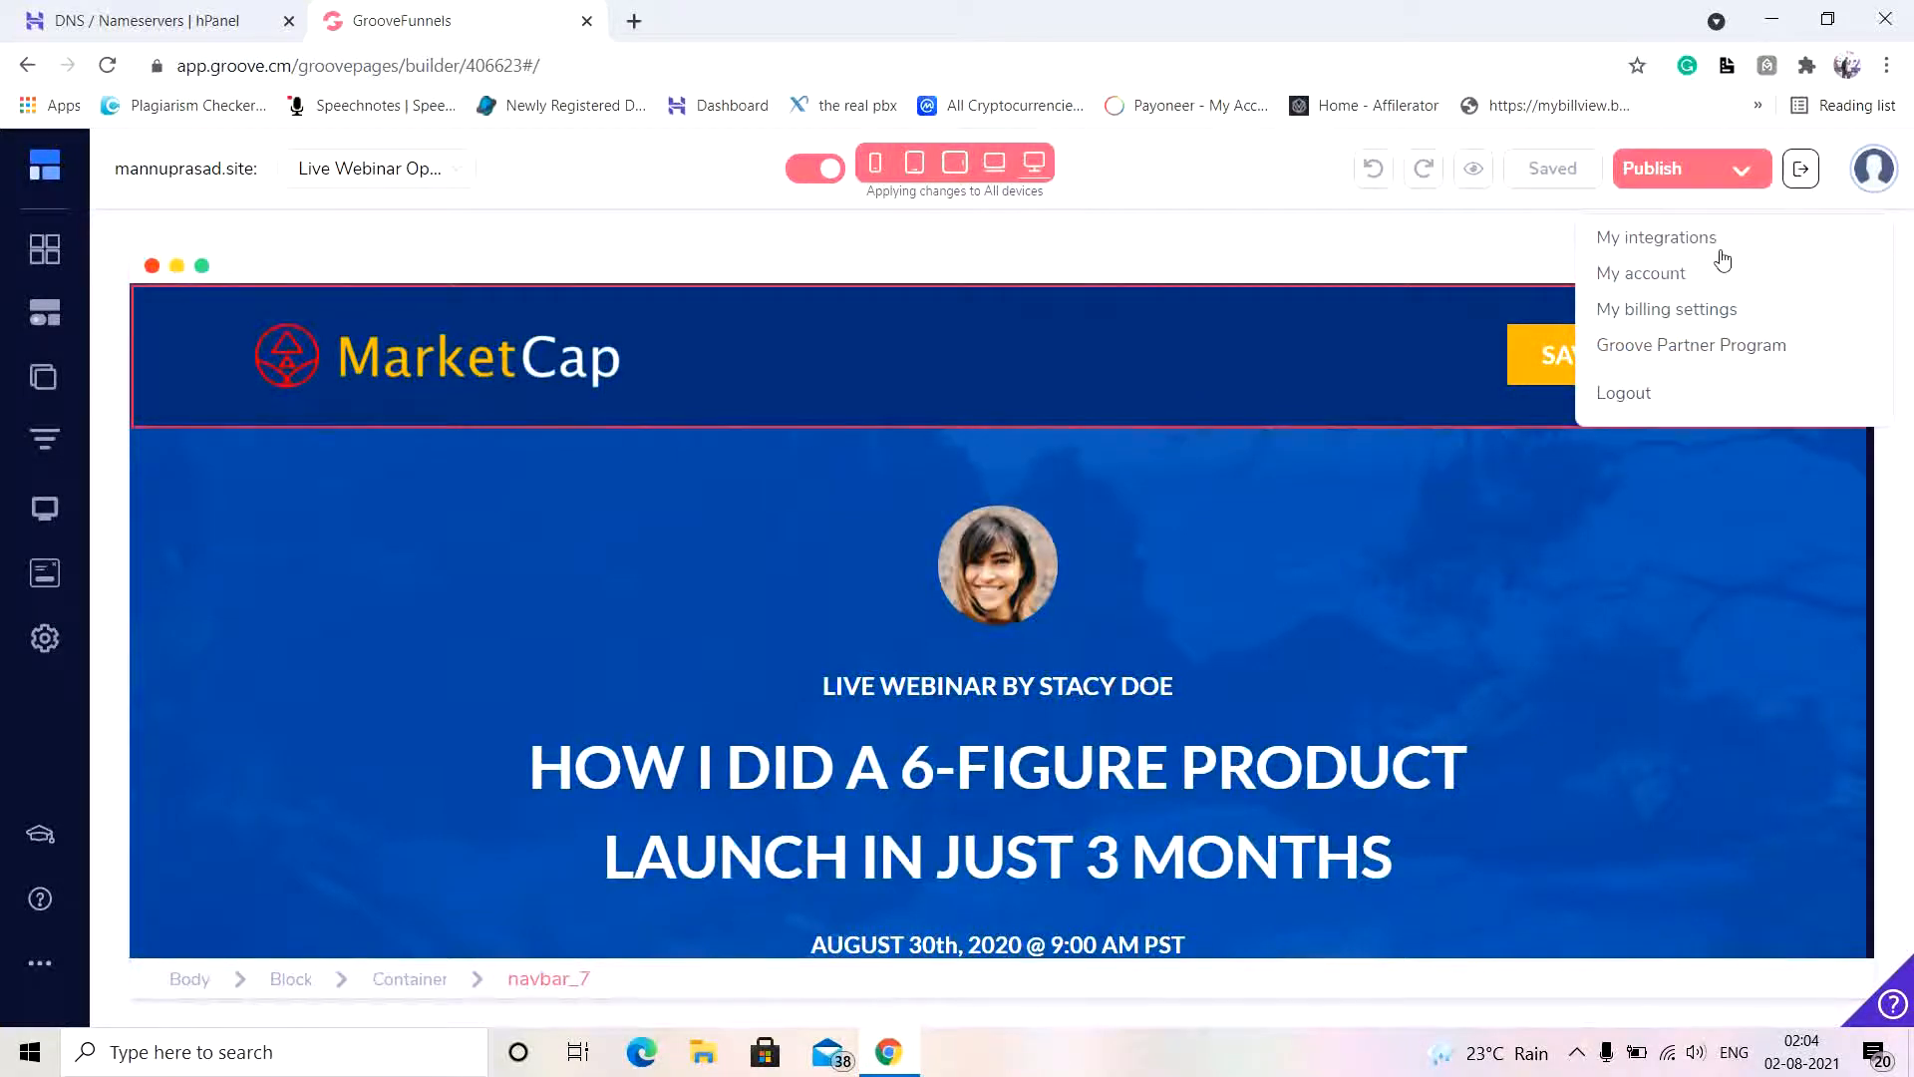
pyautogui.click(1675, 273)
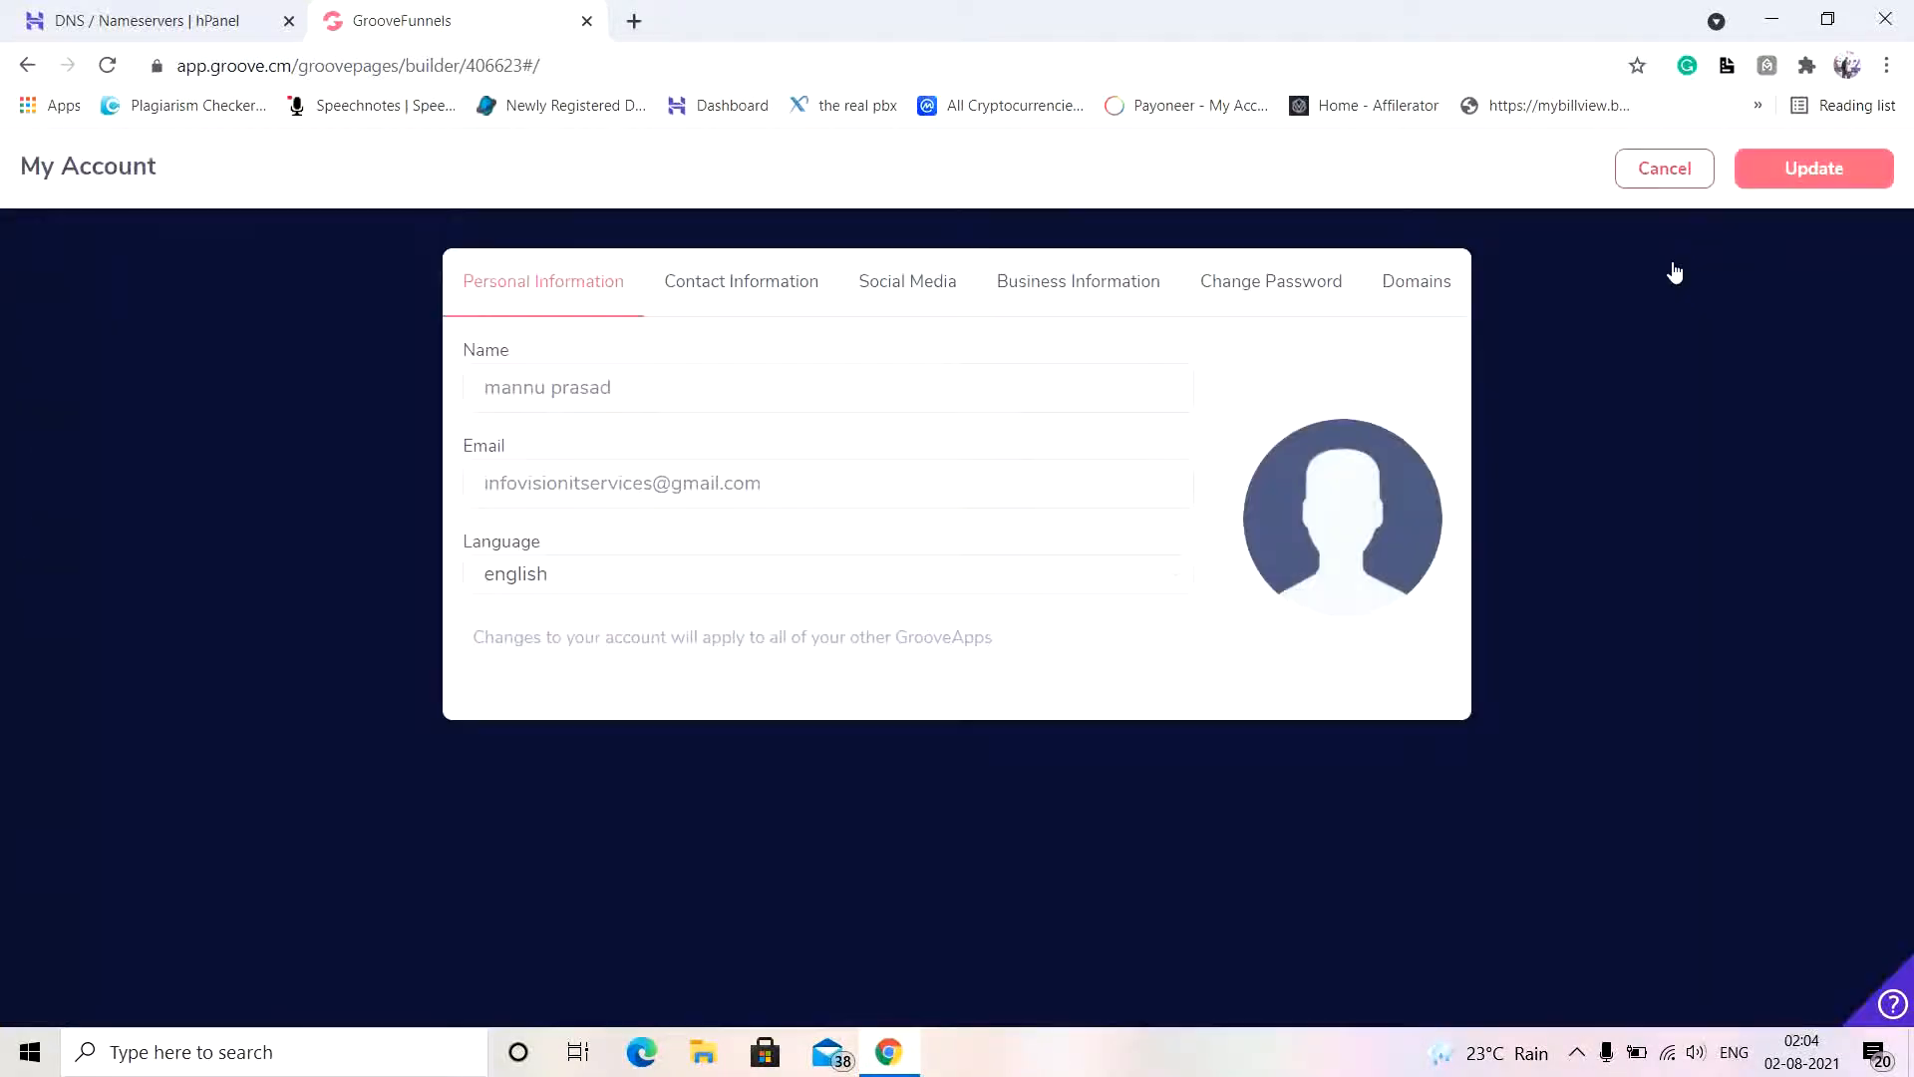
pyautogui.click(1436, 283)
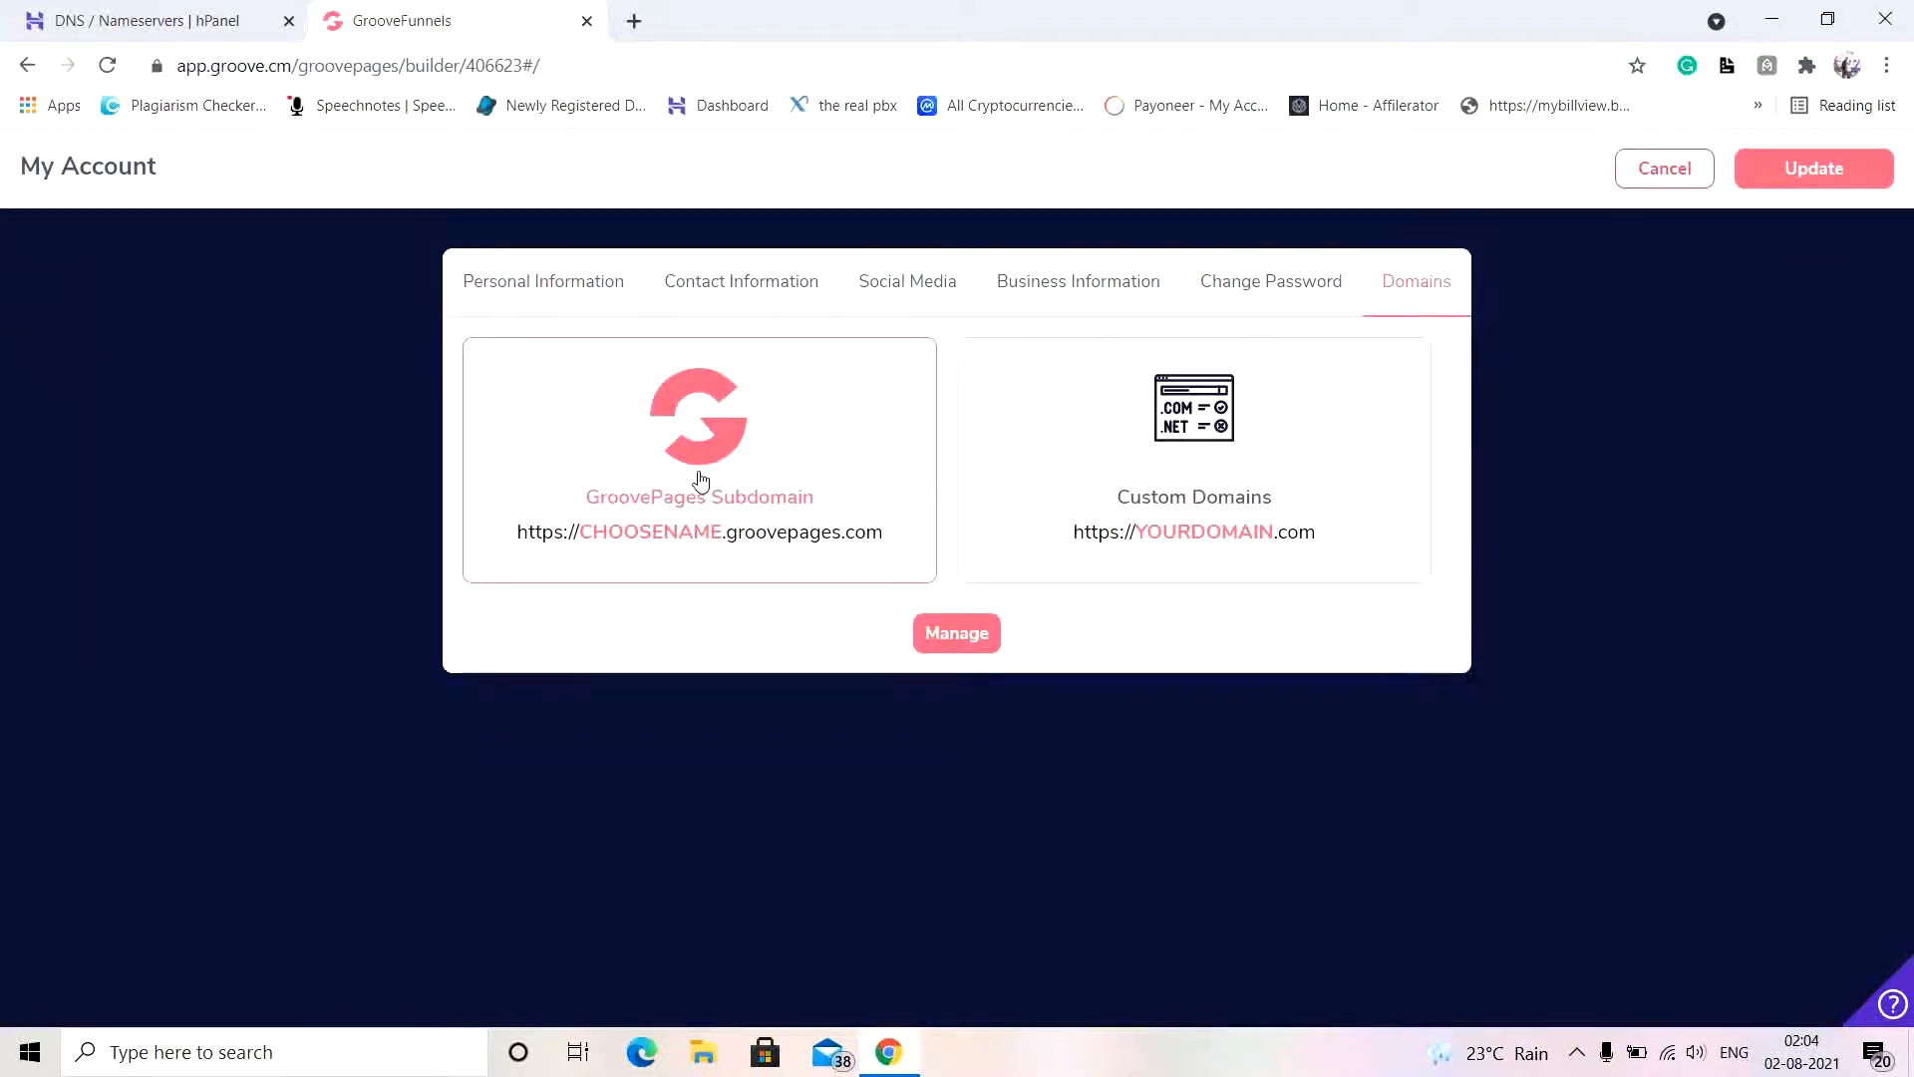
pyautogui.click(1296, 501)
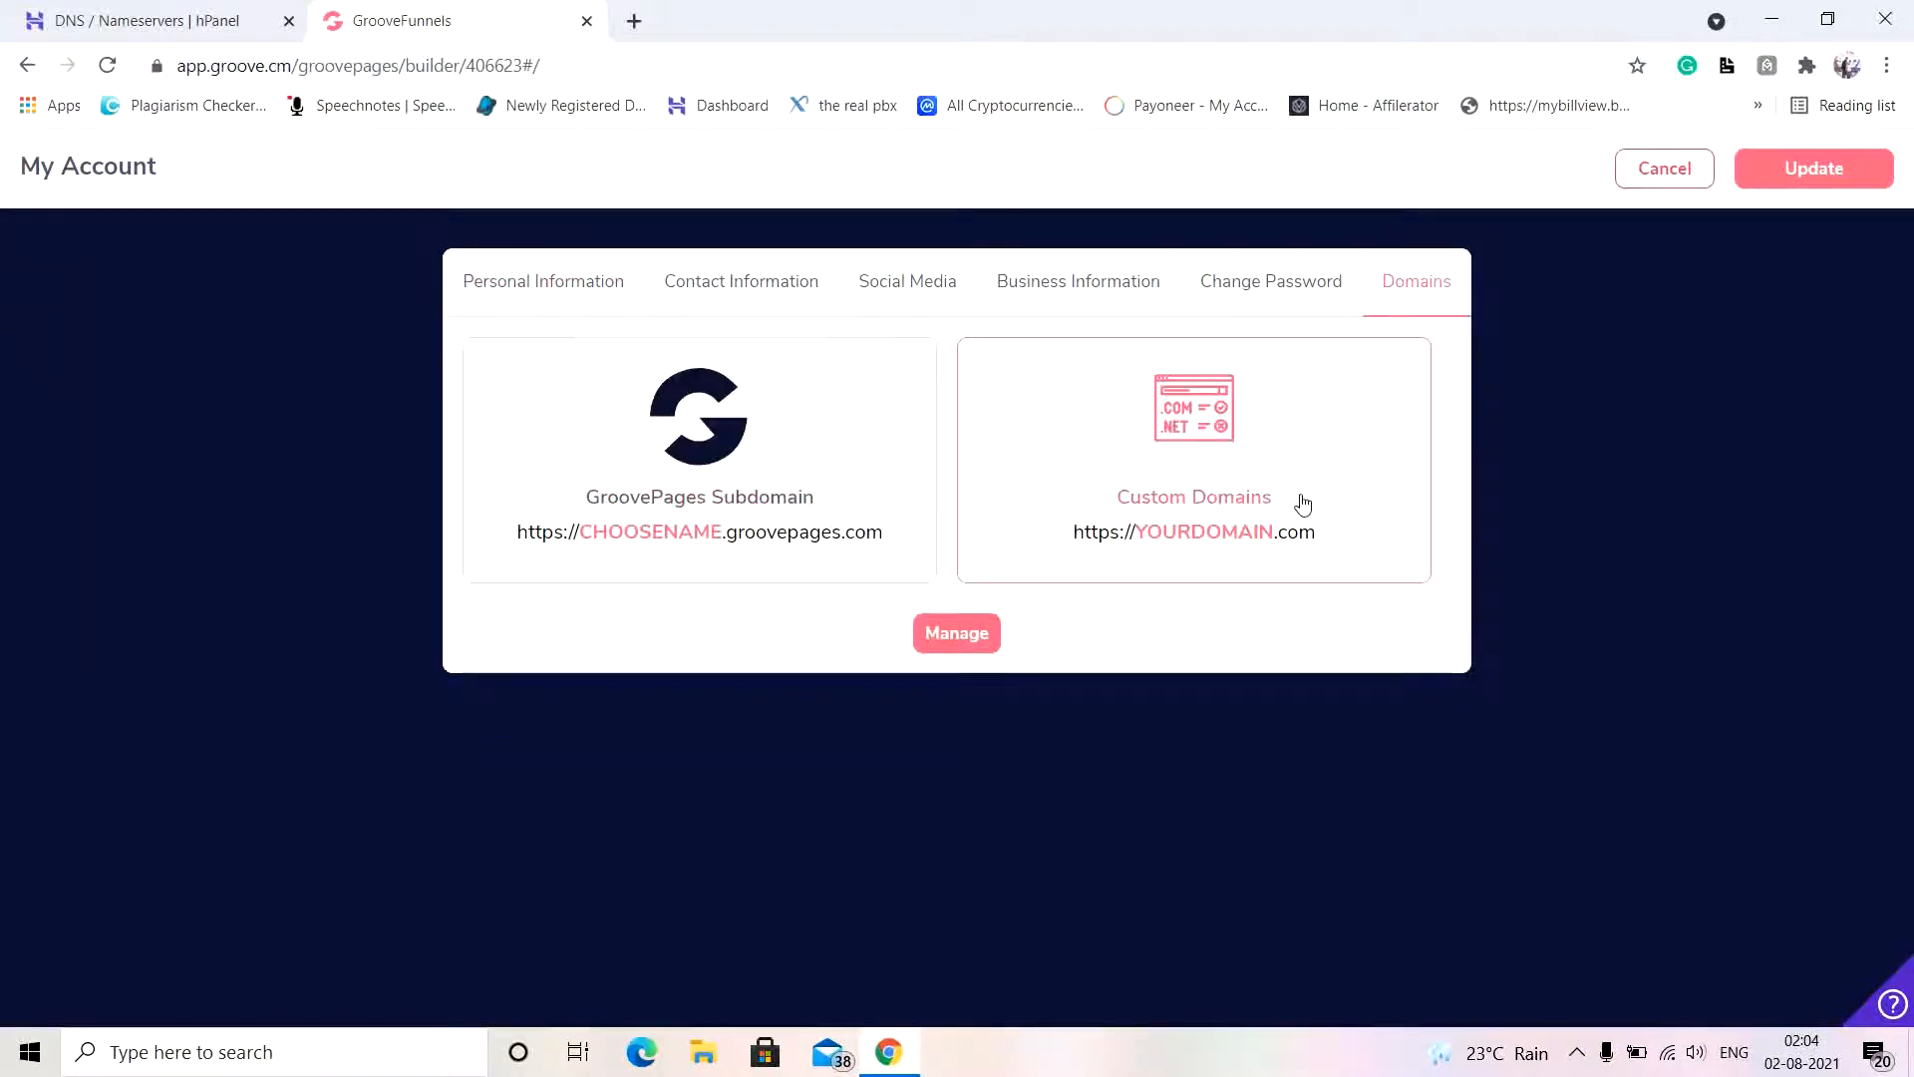
pyautogui.click(784, 523)
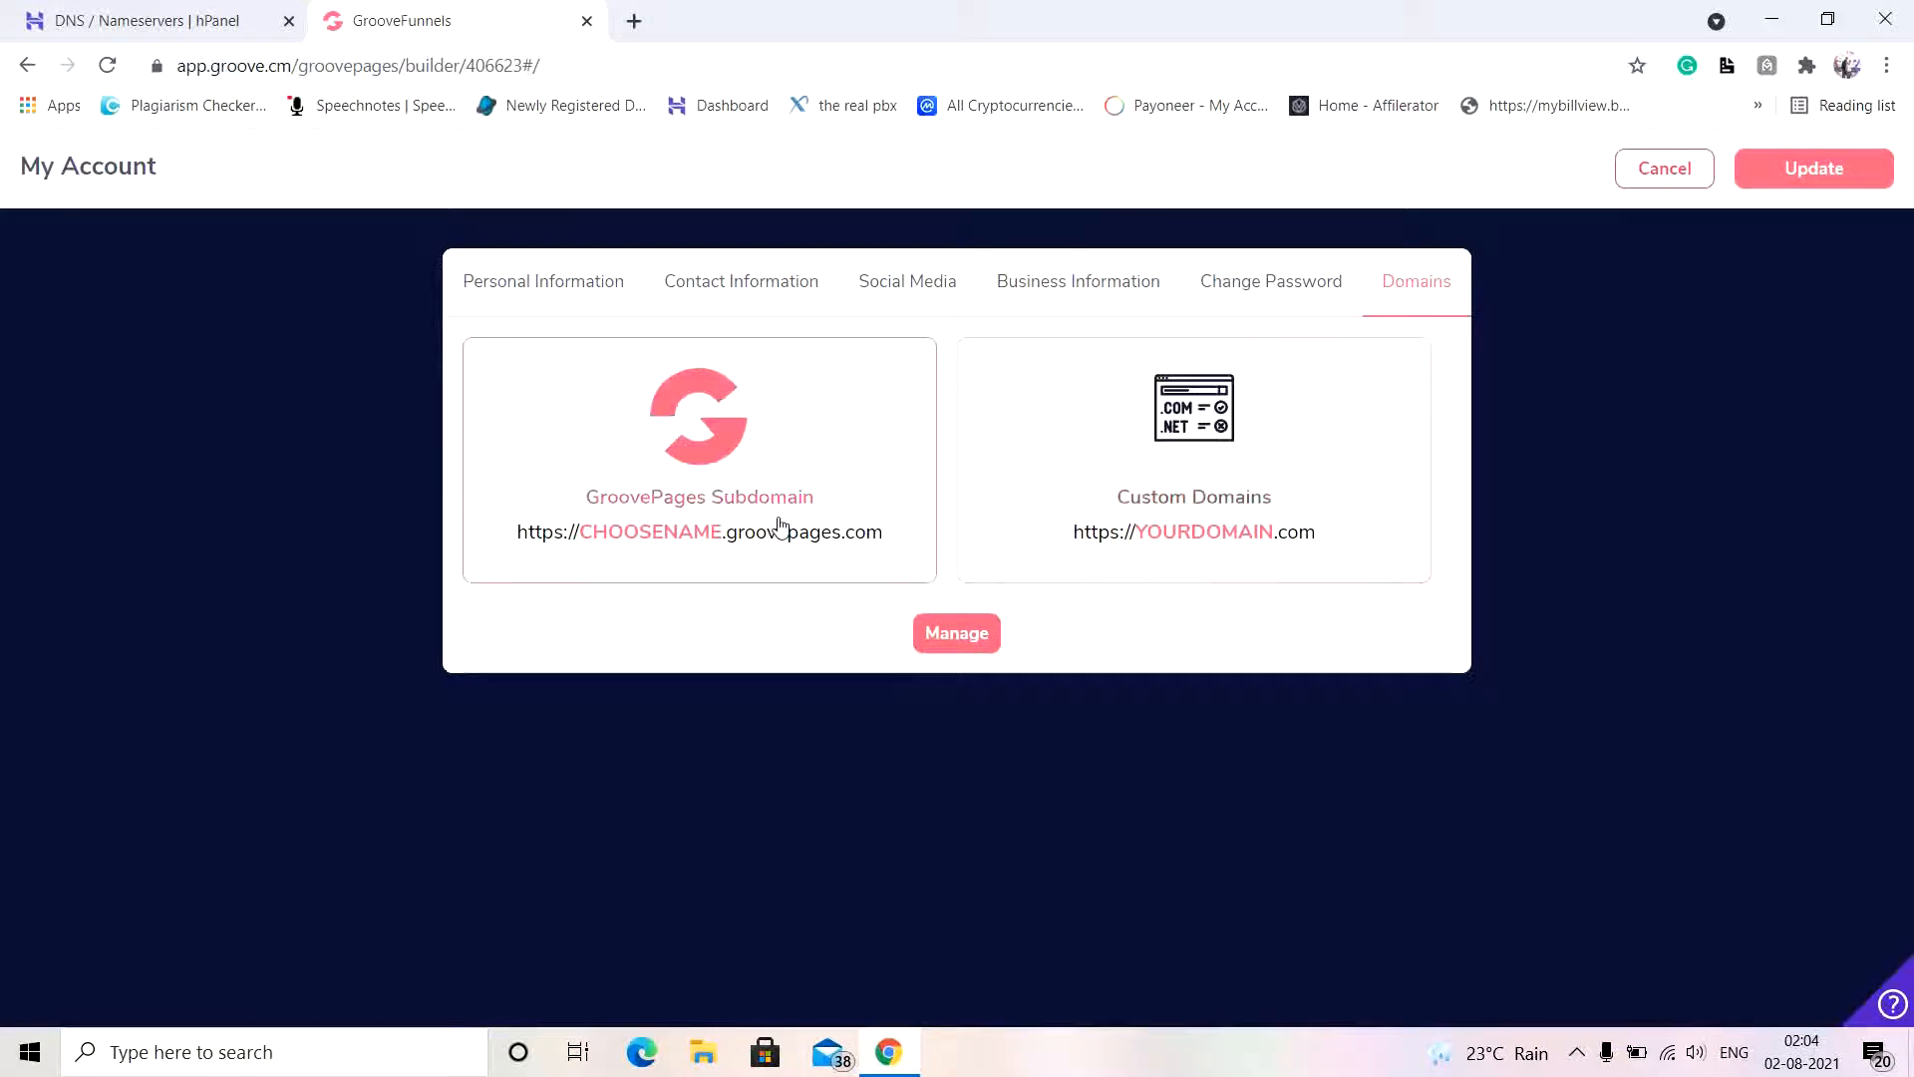
pyautogui.click(987, 634)
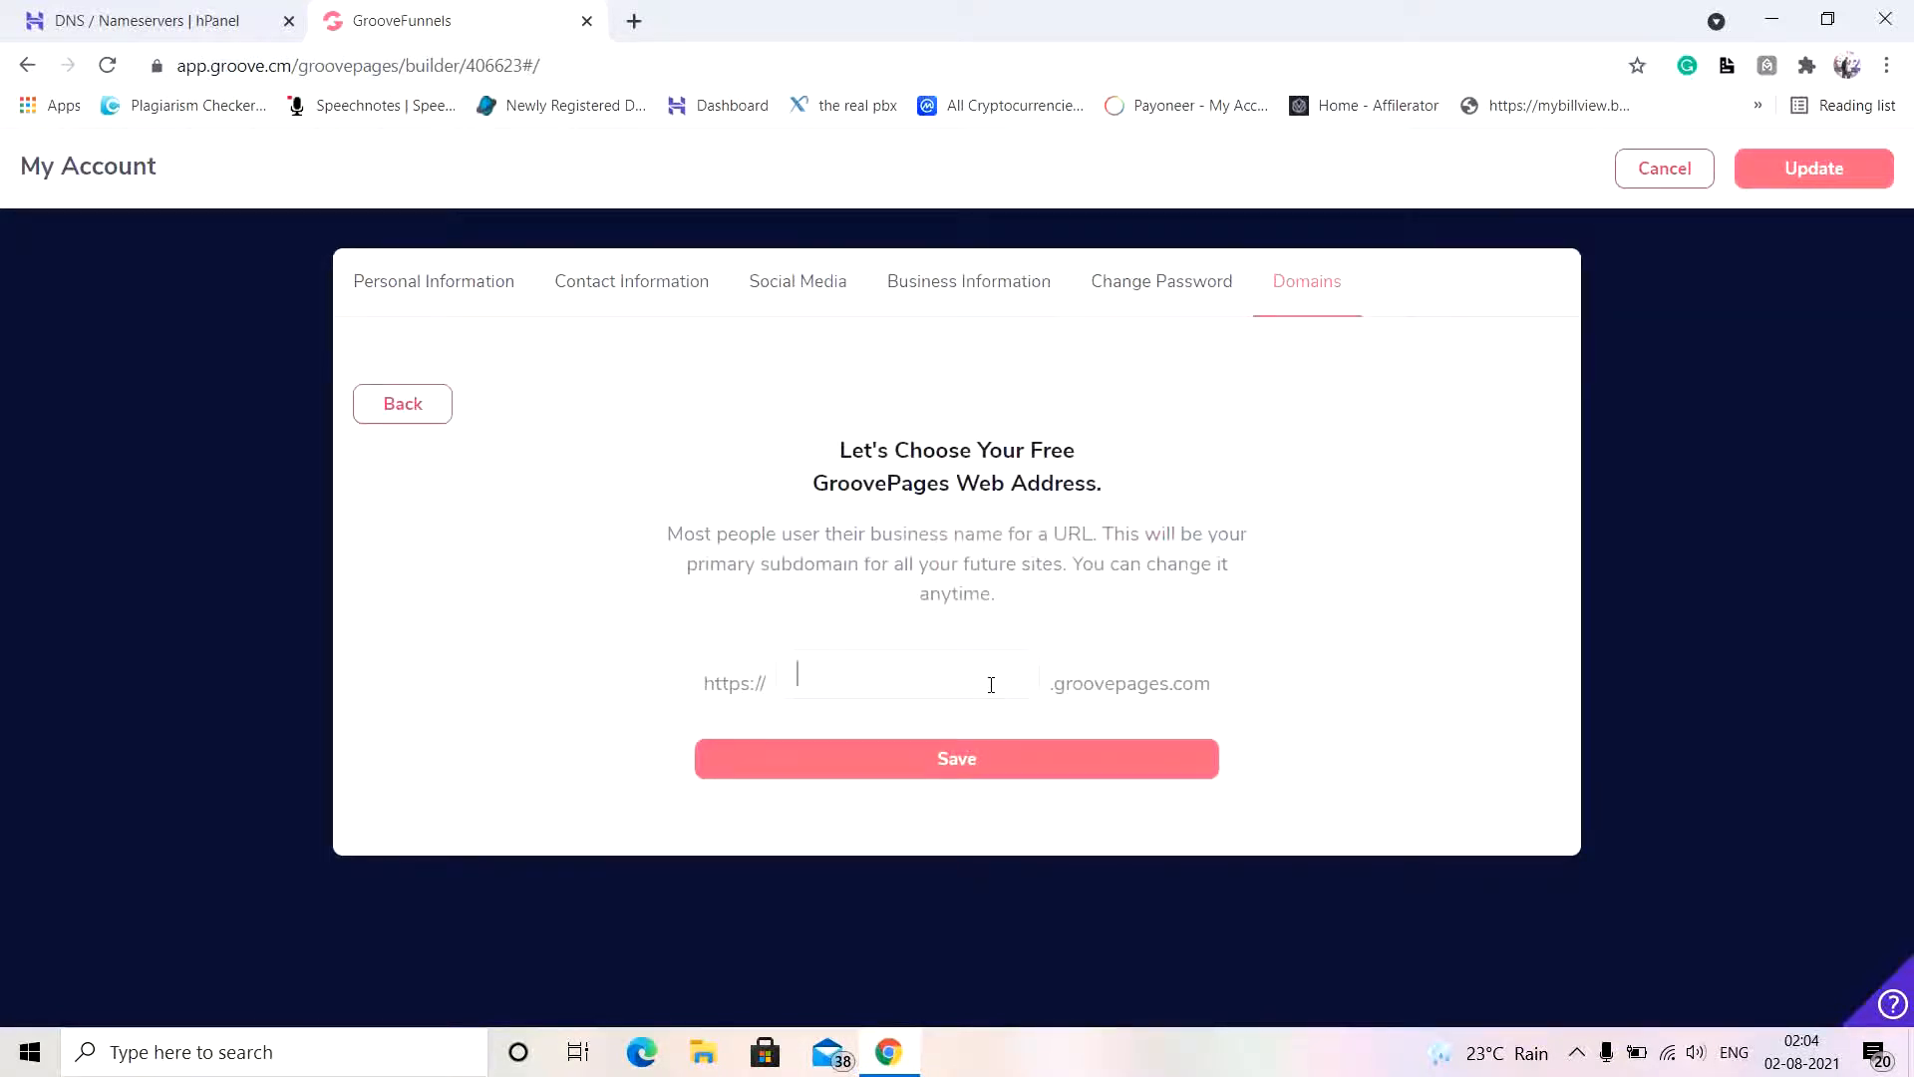
pyautogui.write('mannuprasad')
pyautogui.click(1022, 779)
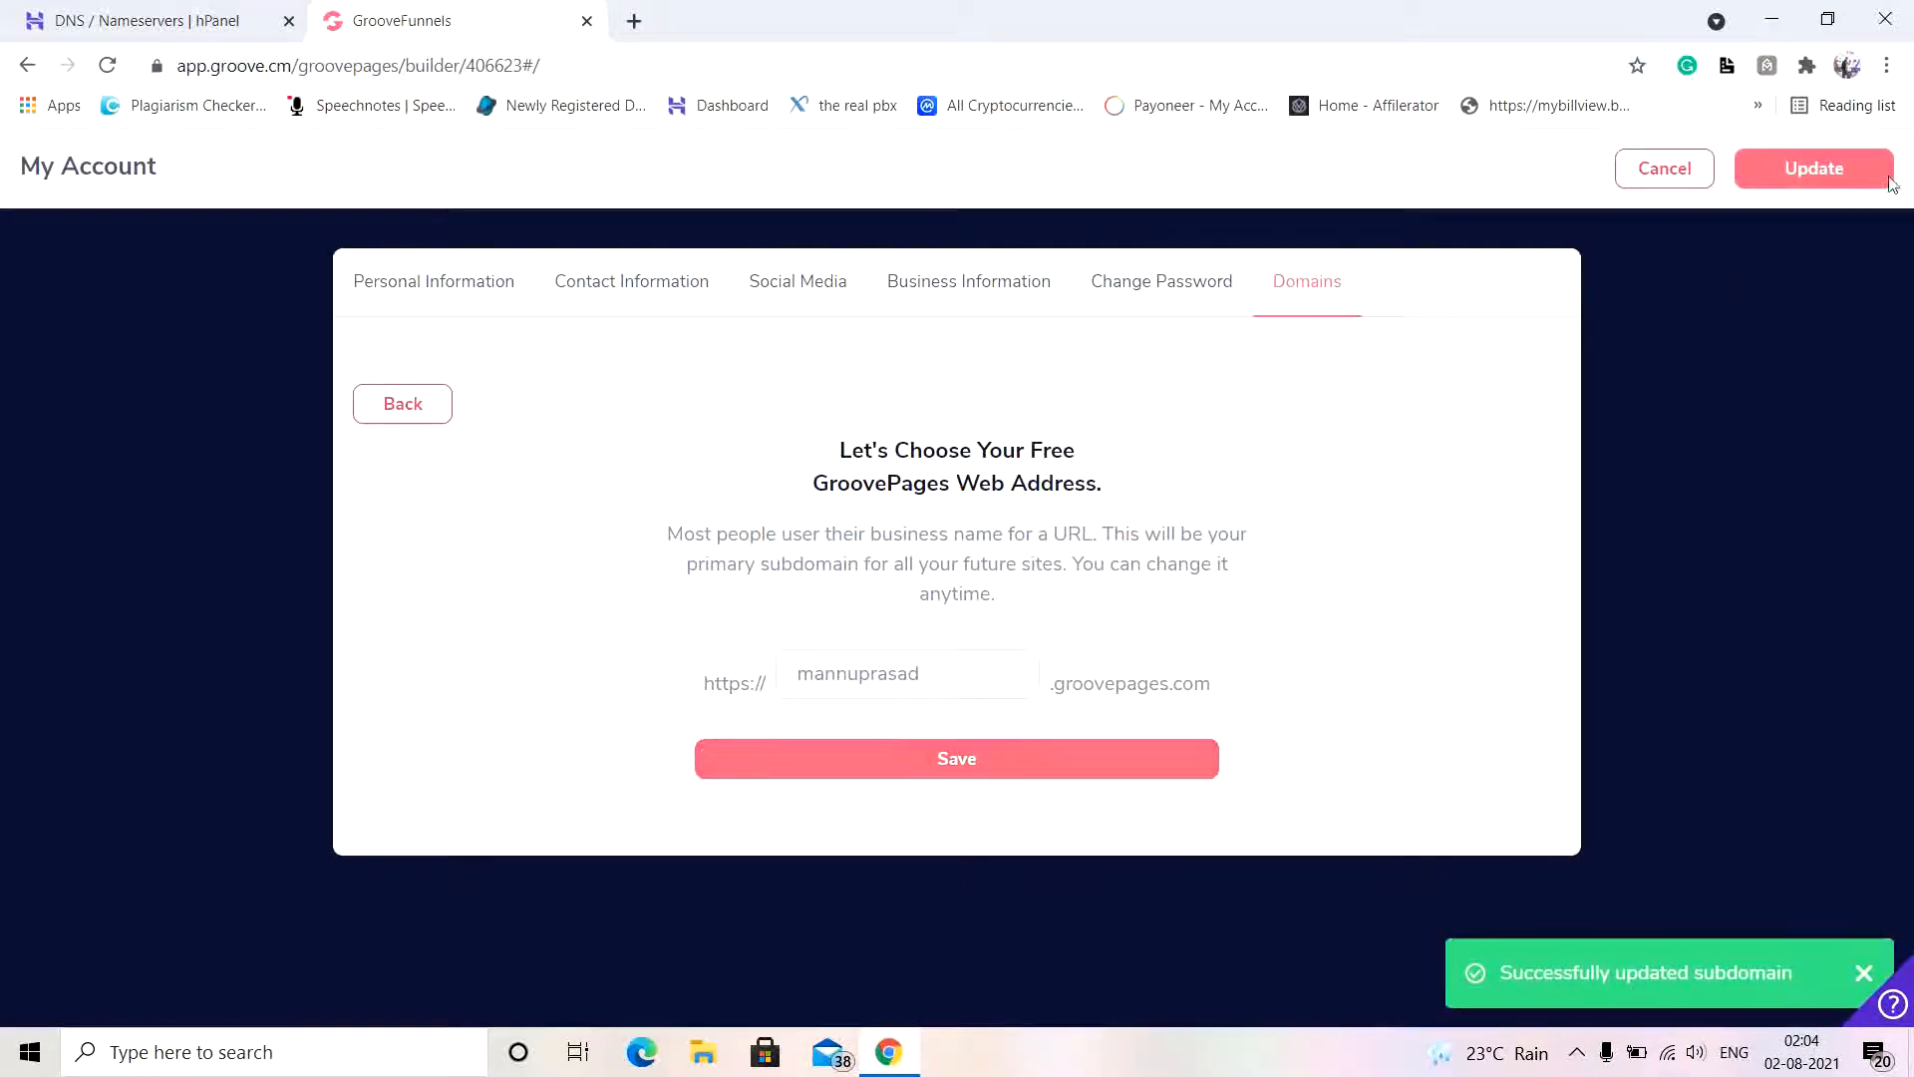
pyautogui.click(1849, 172)
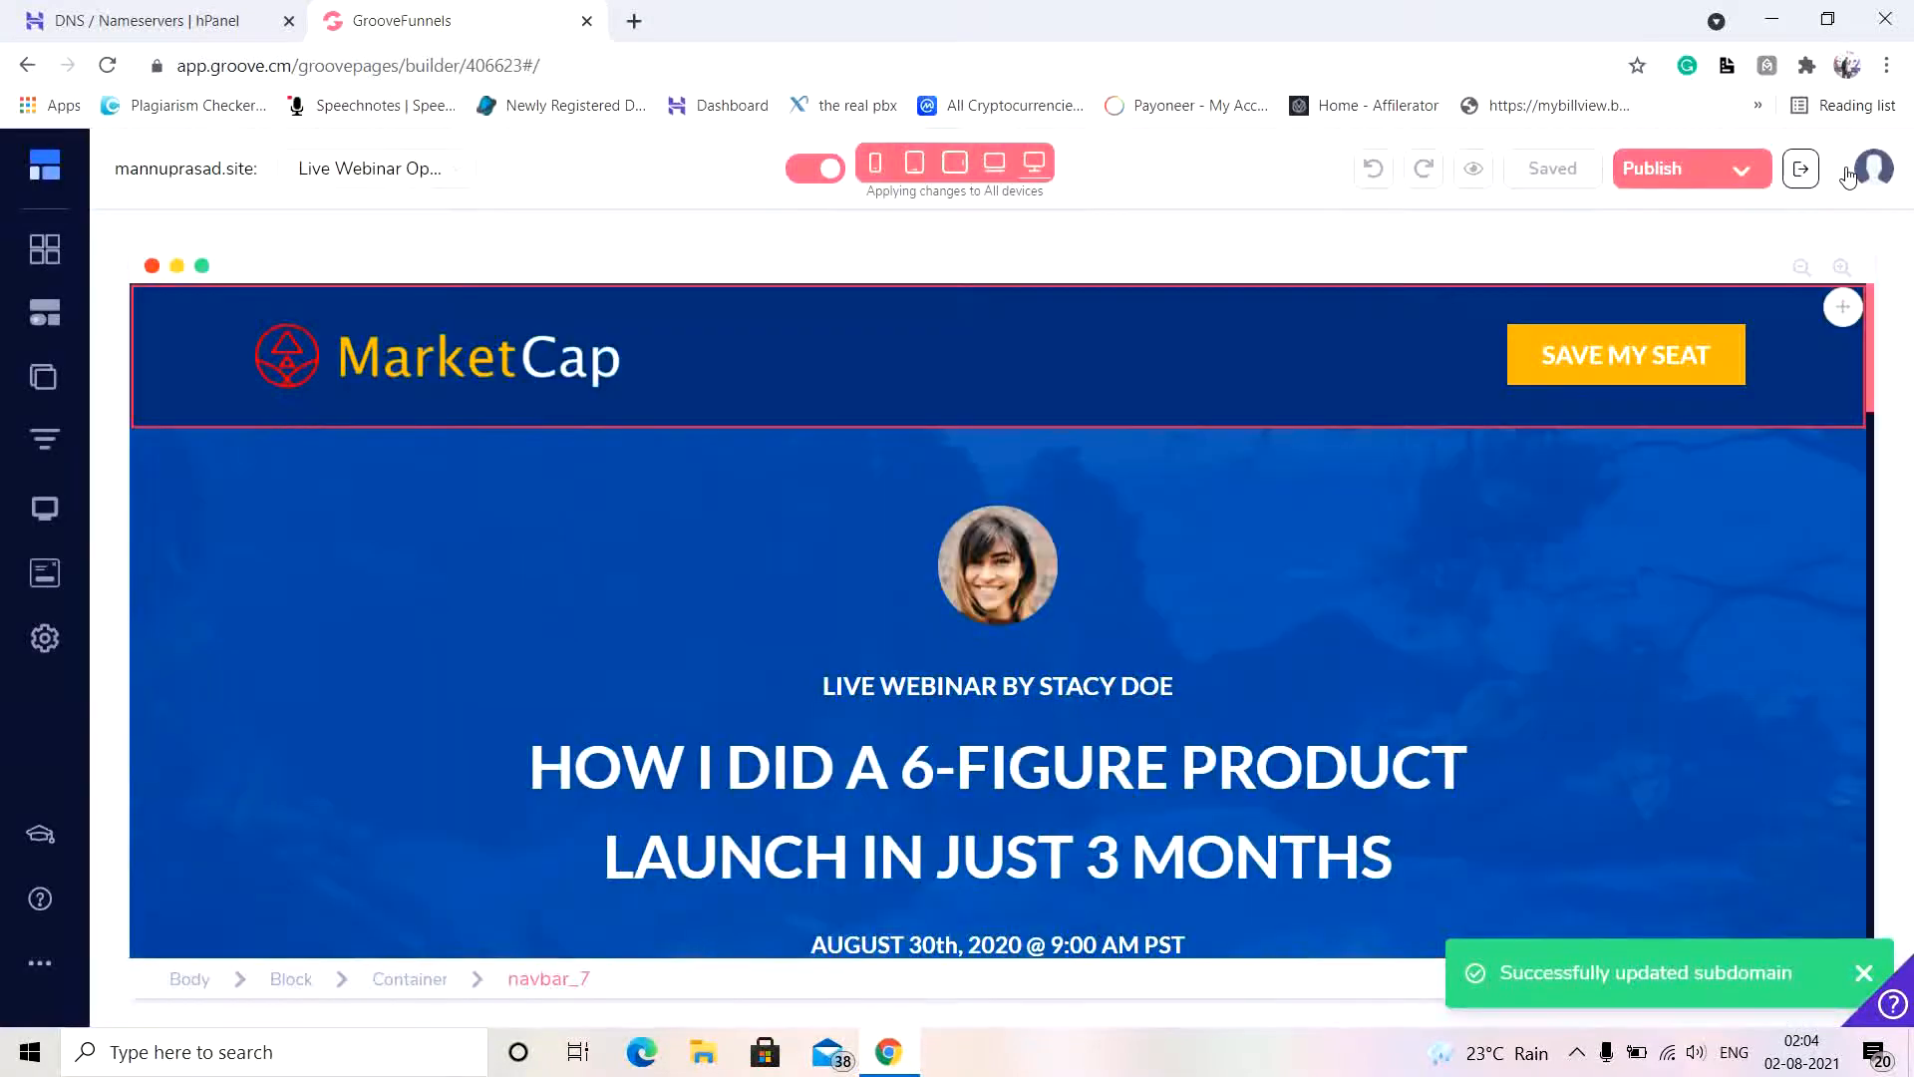
# Step: Check the saved GroovePages subdomain in the account's domain settings and return to the domain type choice
pyautogui.click(1874, 185)
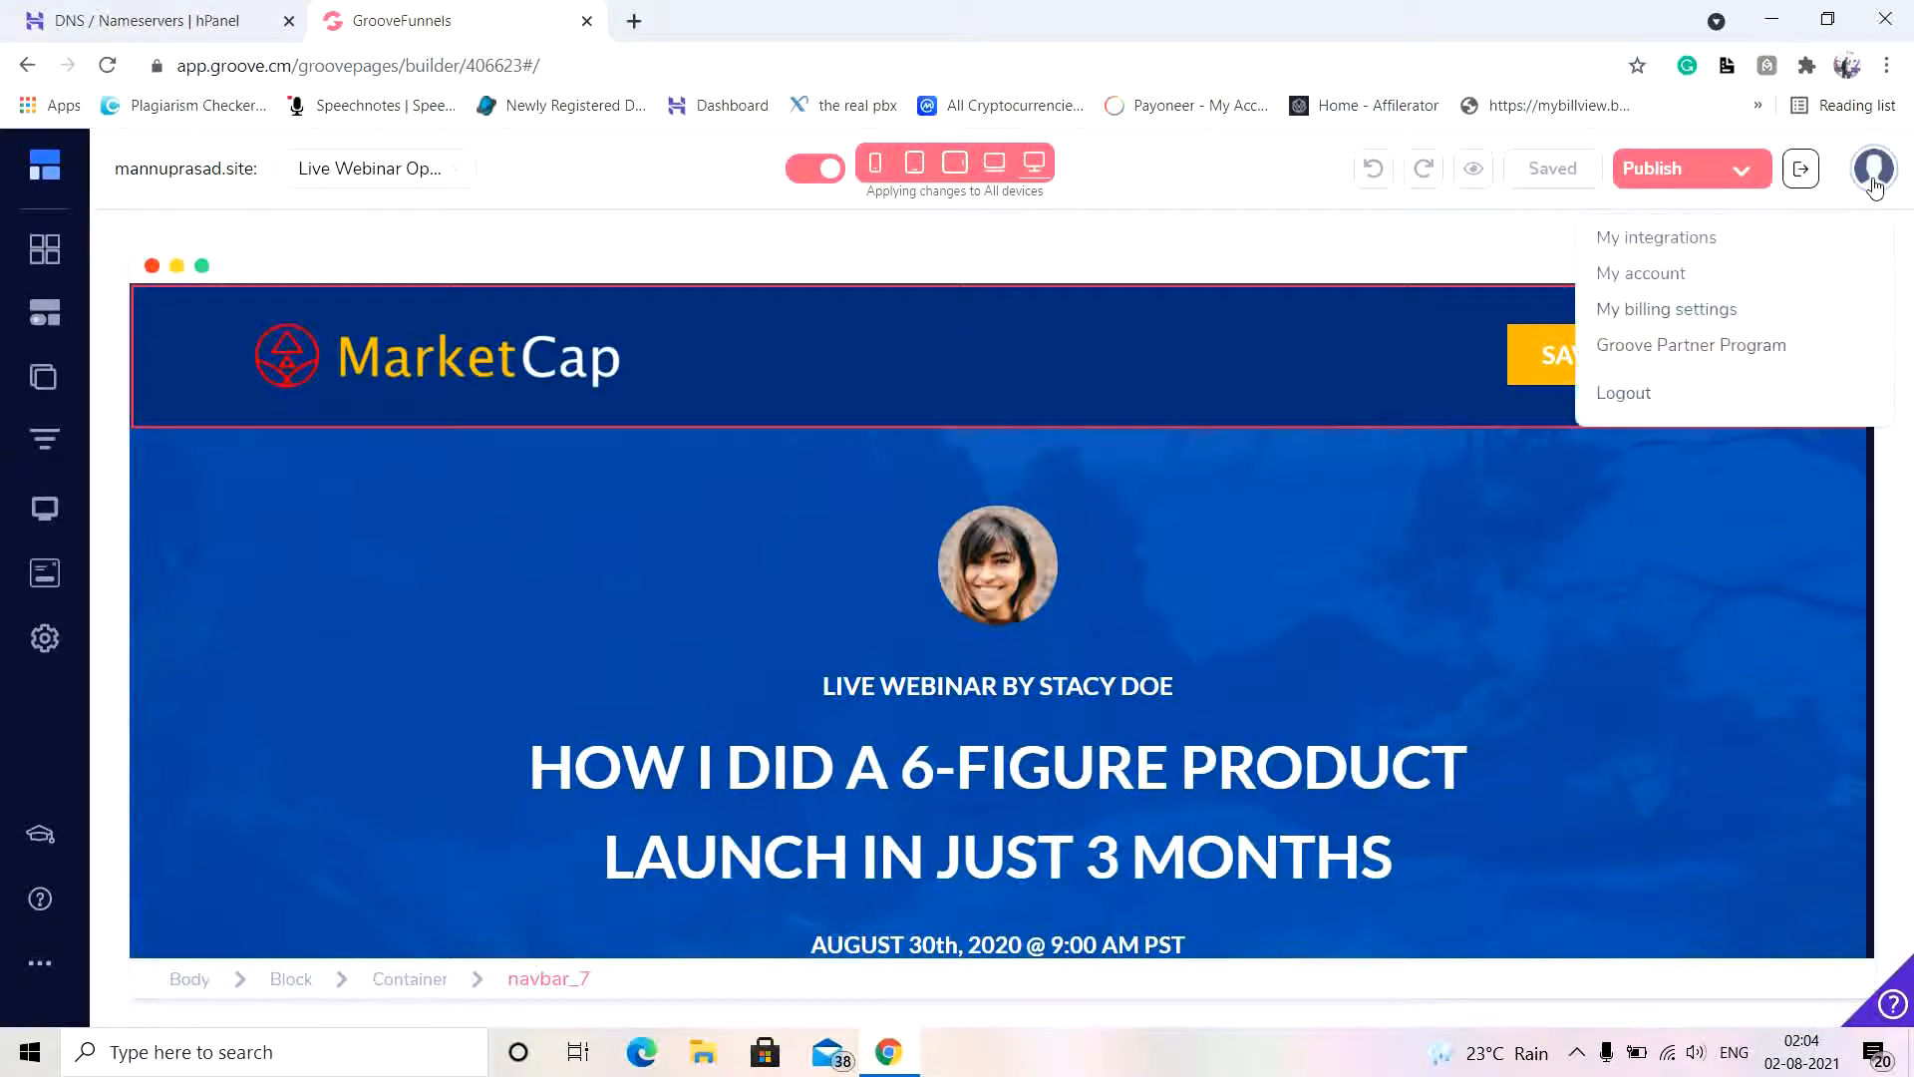
pyautogui.click(1642, 274)
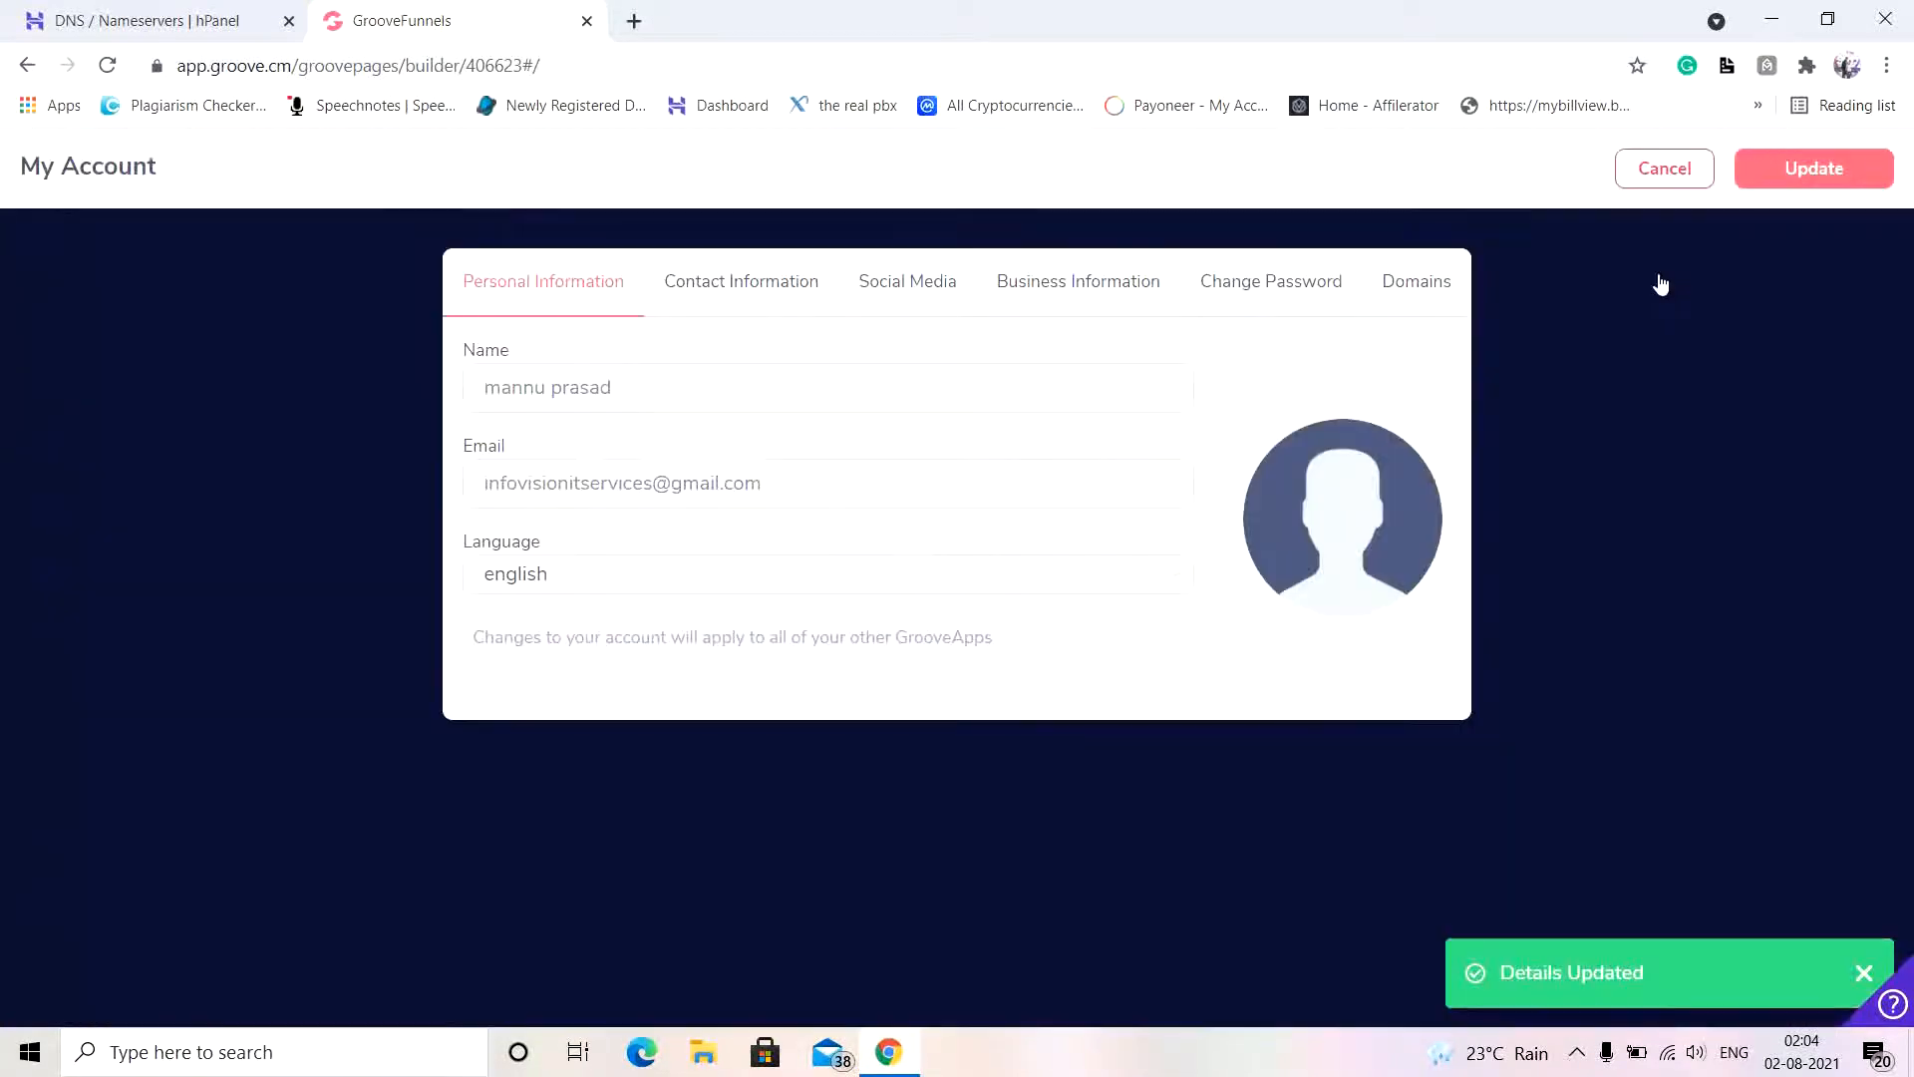
pyautogui.click(1414, 282)
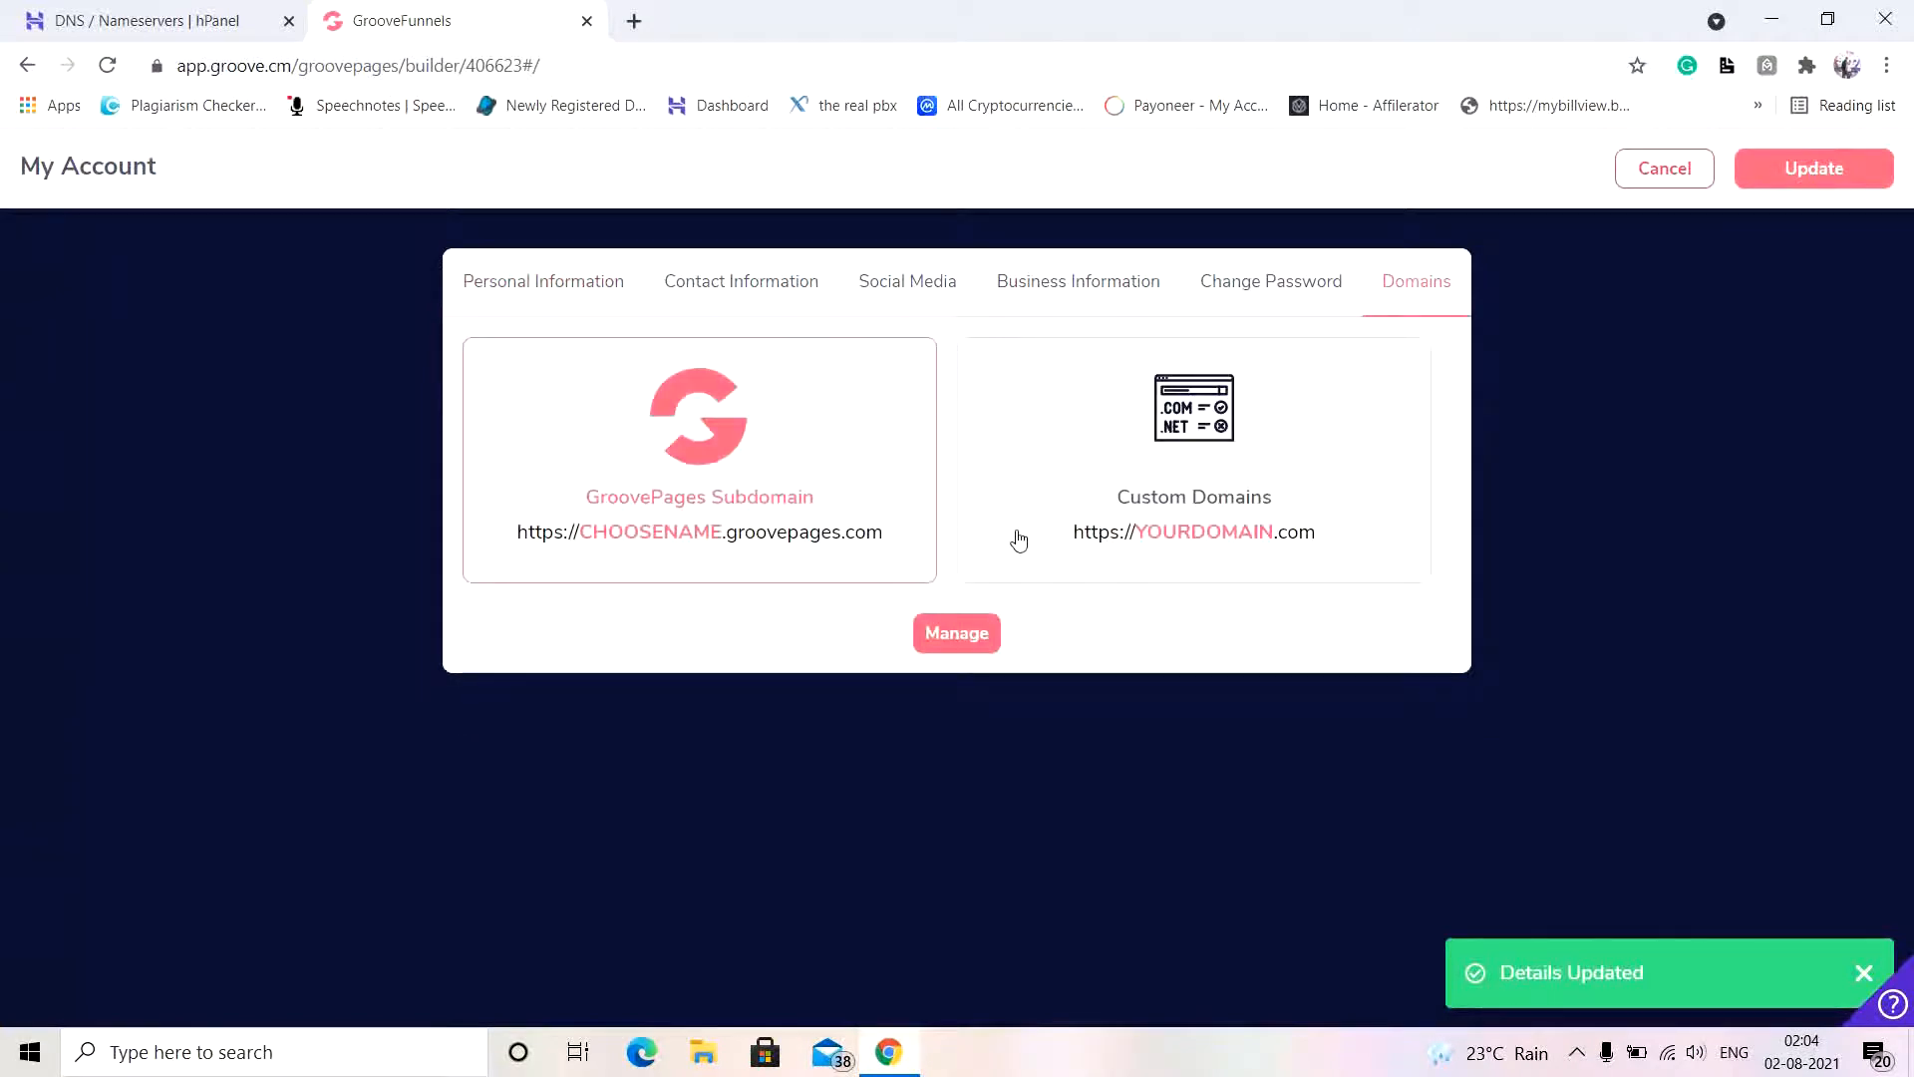
pyautogui.click(957, 634)
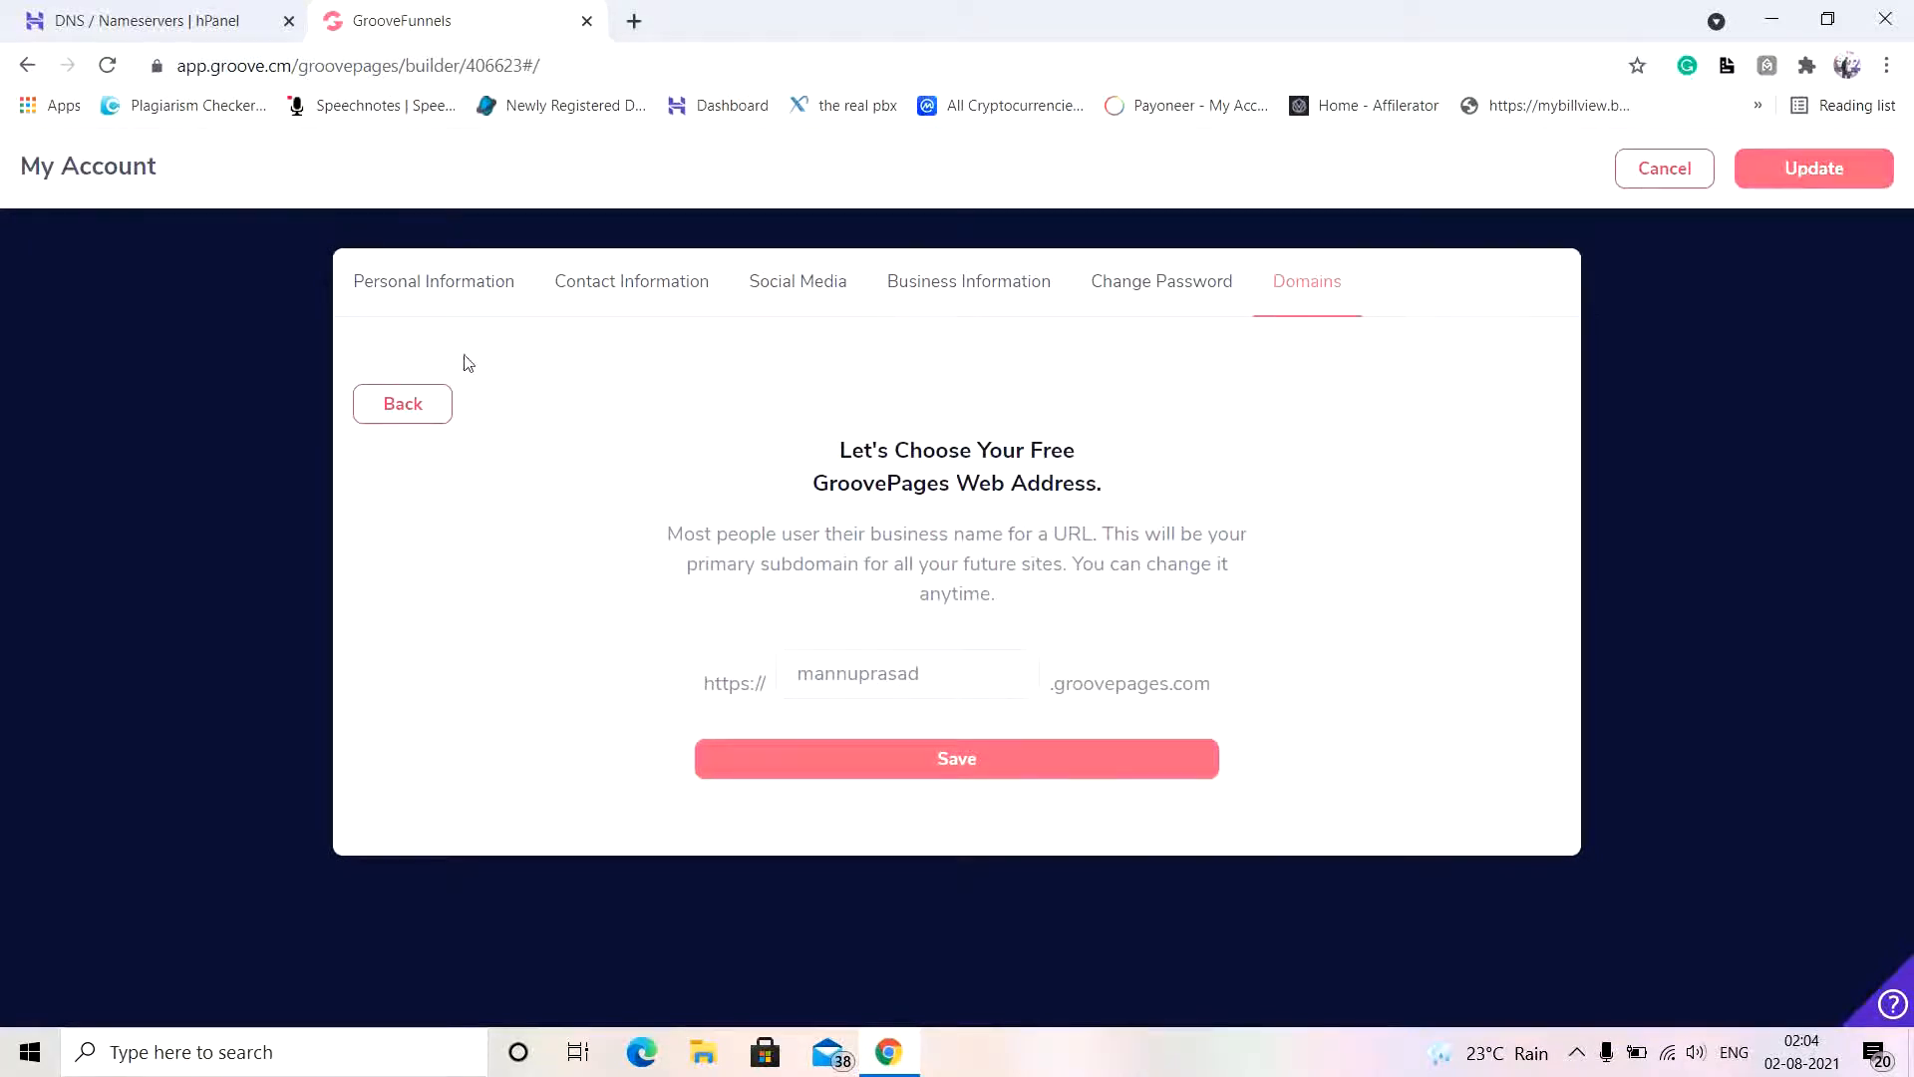
pyautogui.click(397, 405)
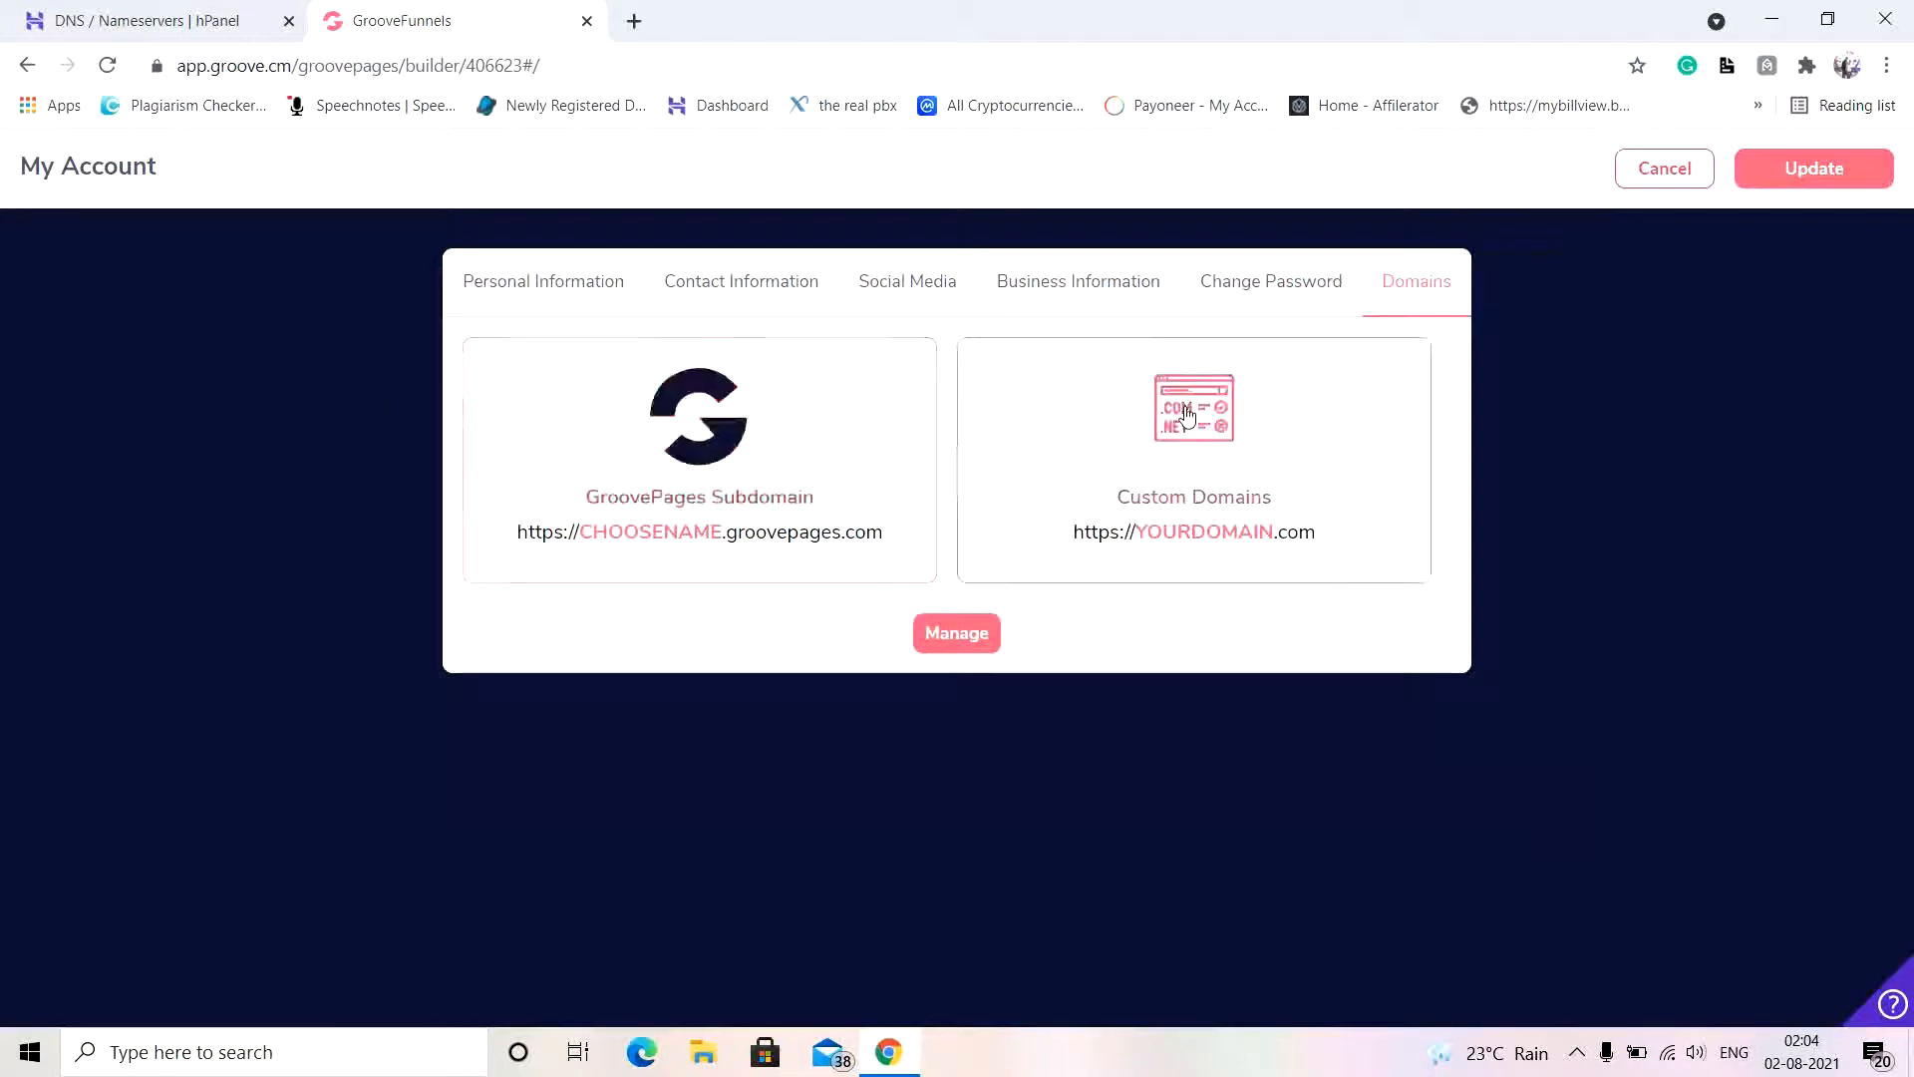
# Step: Add a GroovePages subdomain with the account holder's name to the connected custom .site domain and update the account details
pyautogui.click(950, 651)
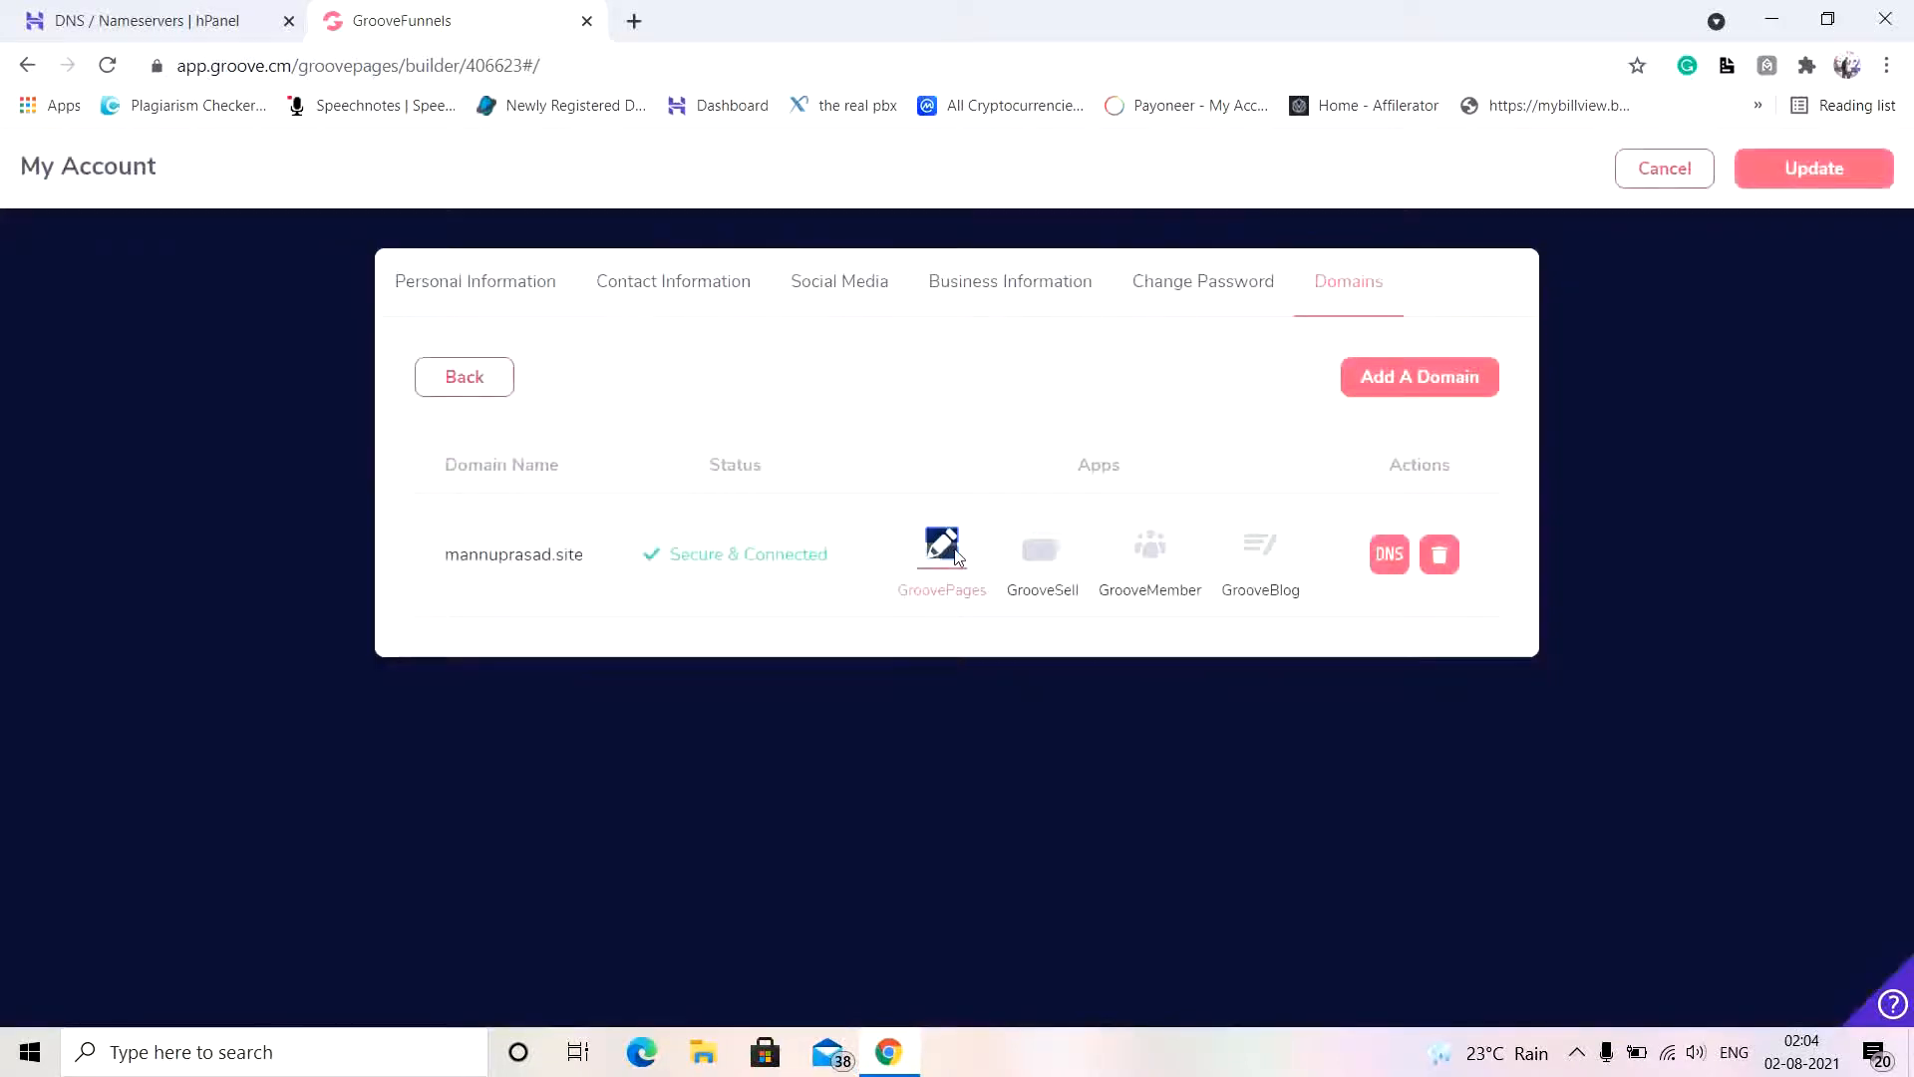
pyautogui.click(952, 552)
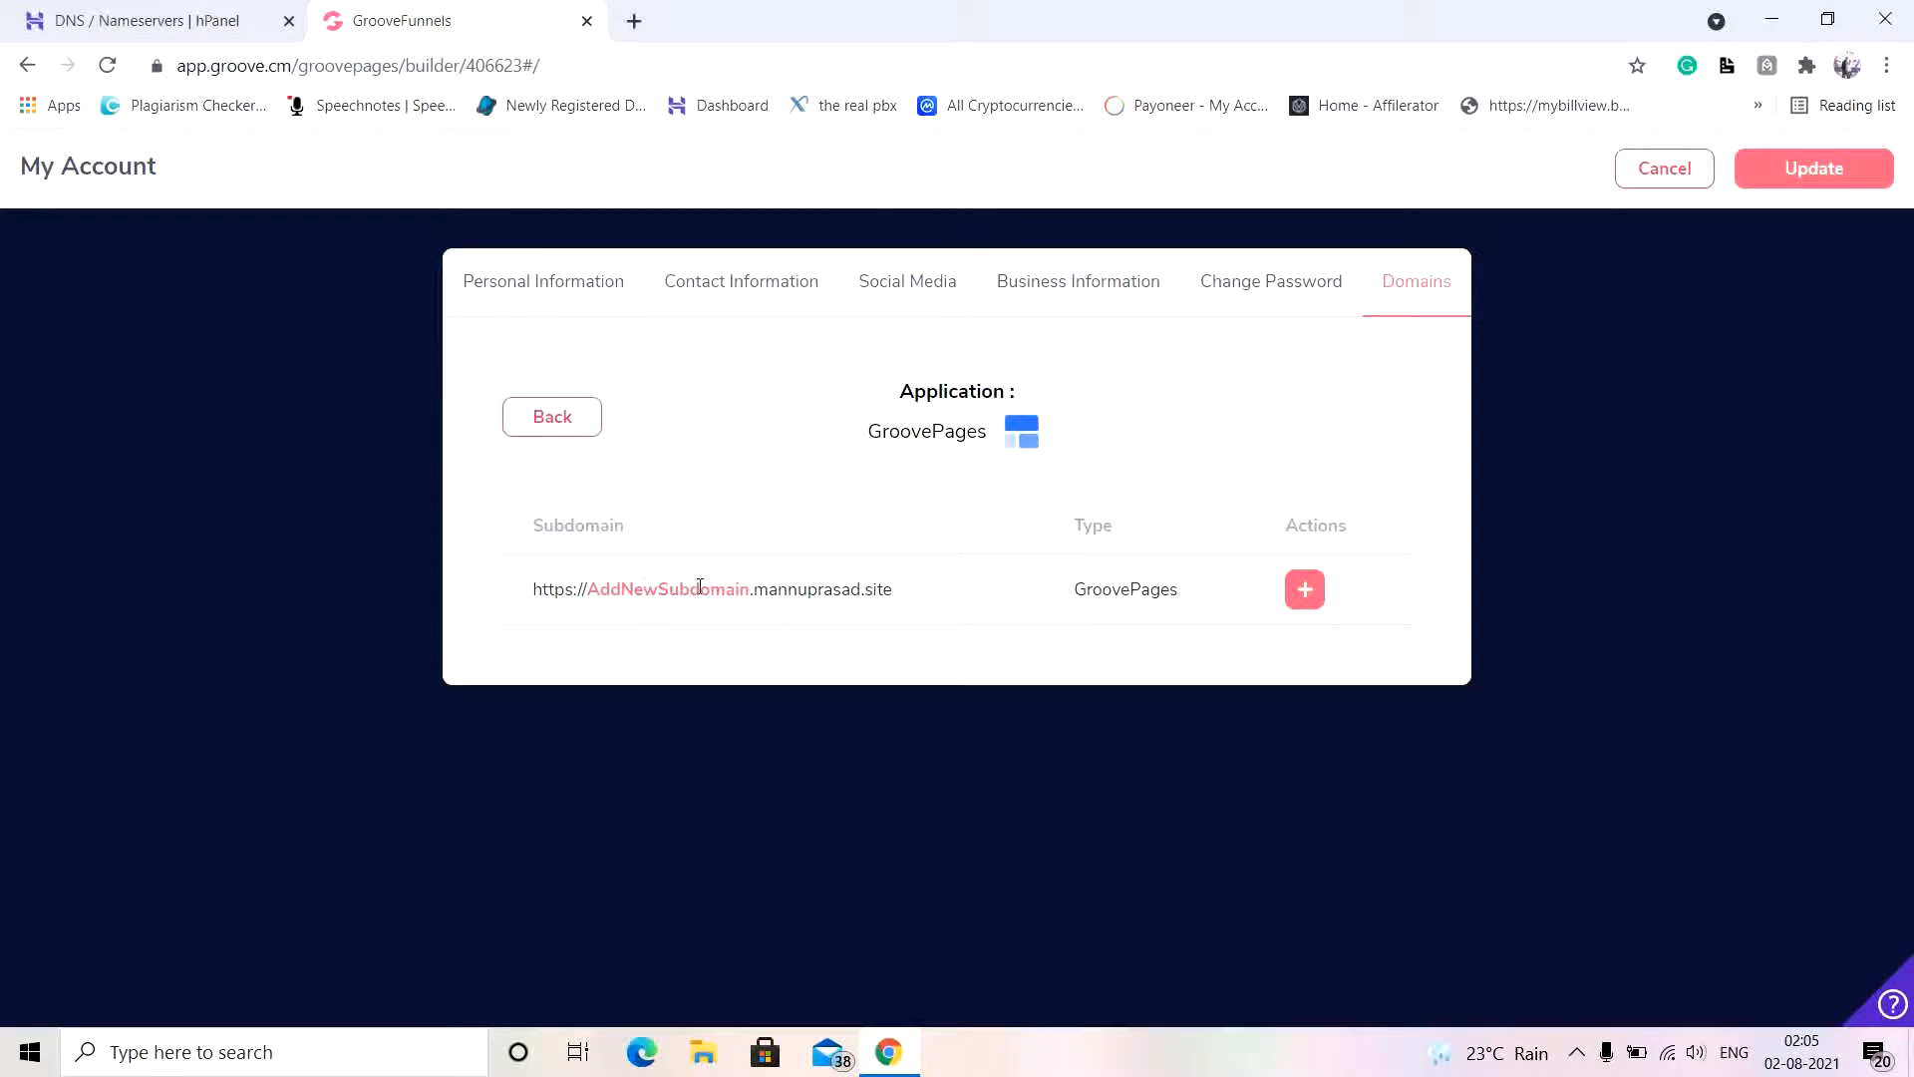
pyautogui.click(1300, 592)
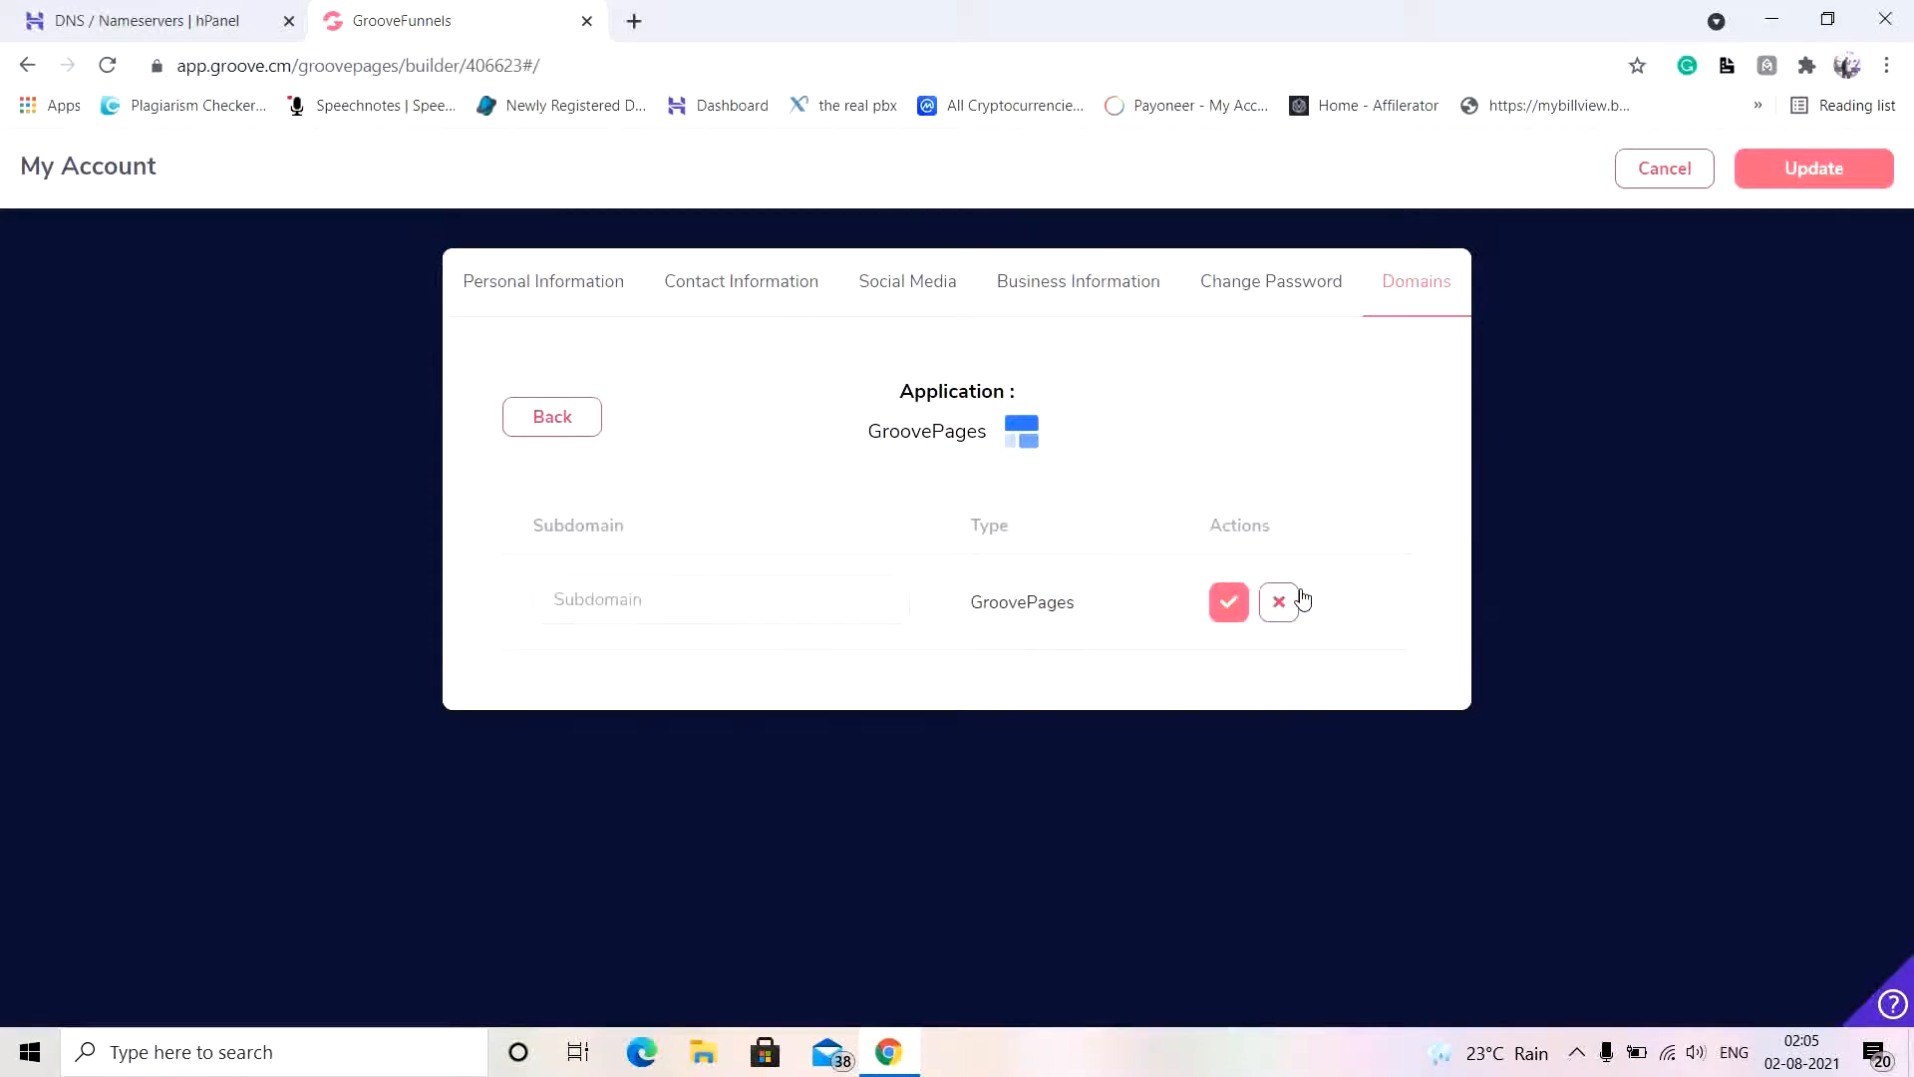
pyautogui.click(702, 592)
pyautogui.write('mannuprasad')
pyautogui.click(1229, 608)
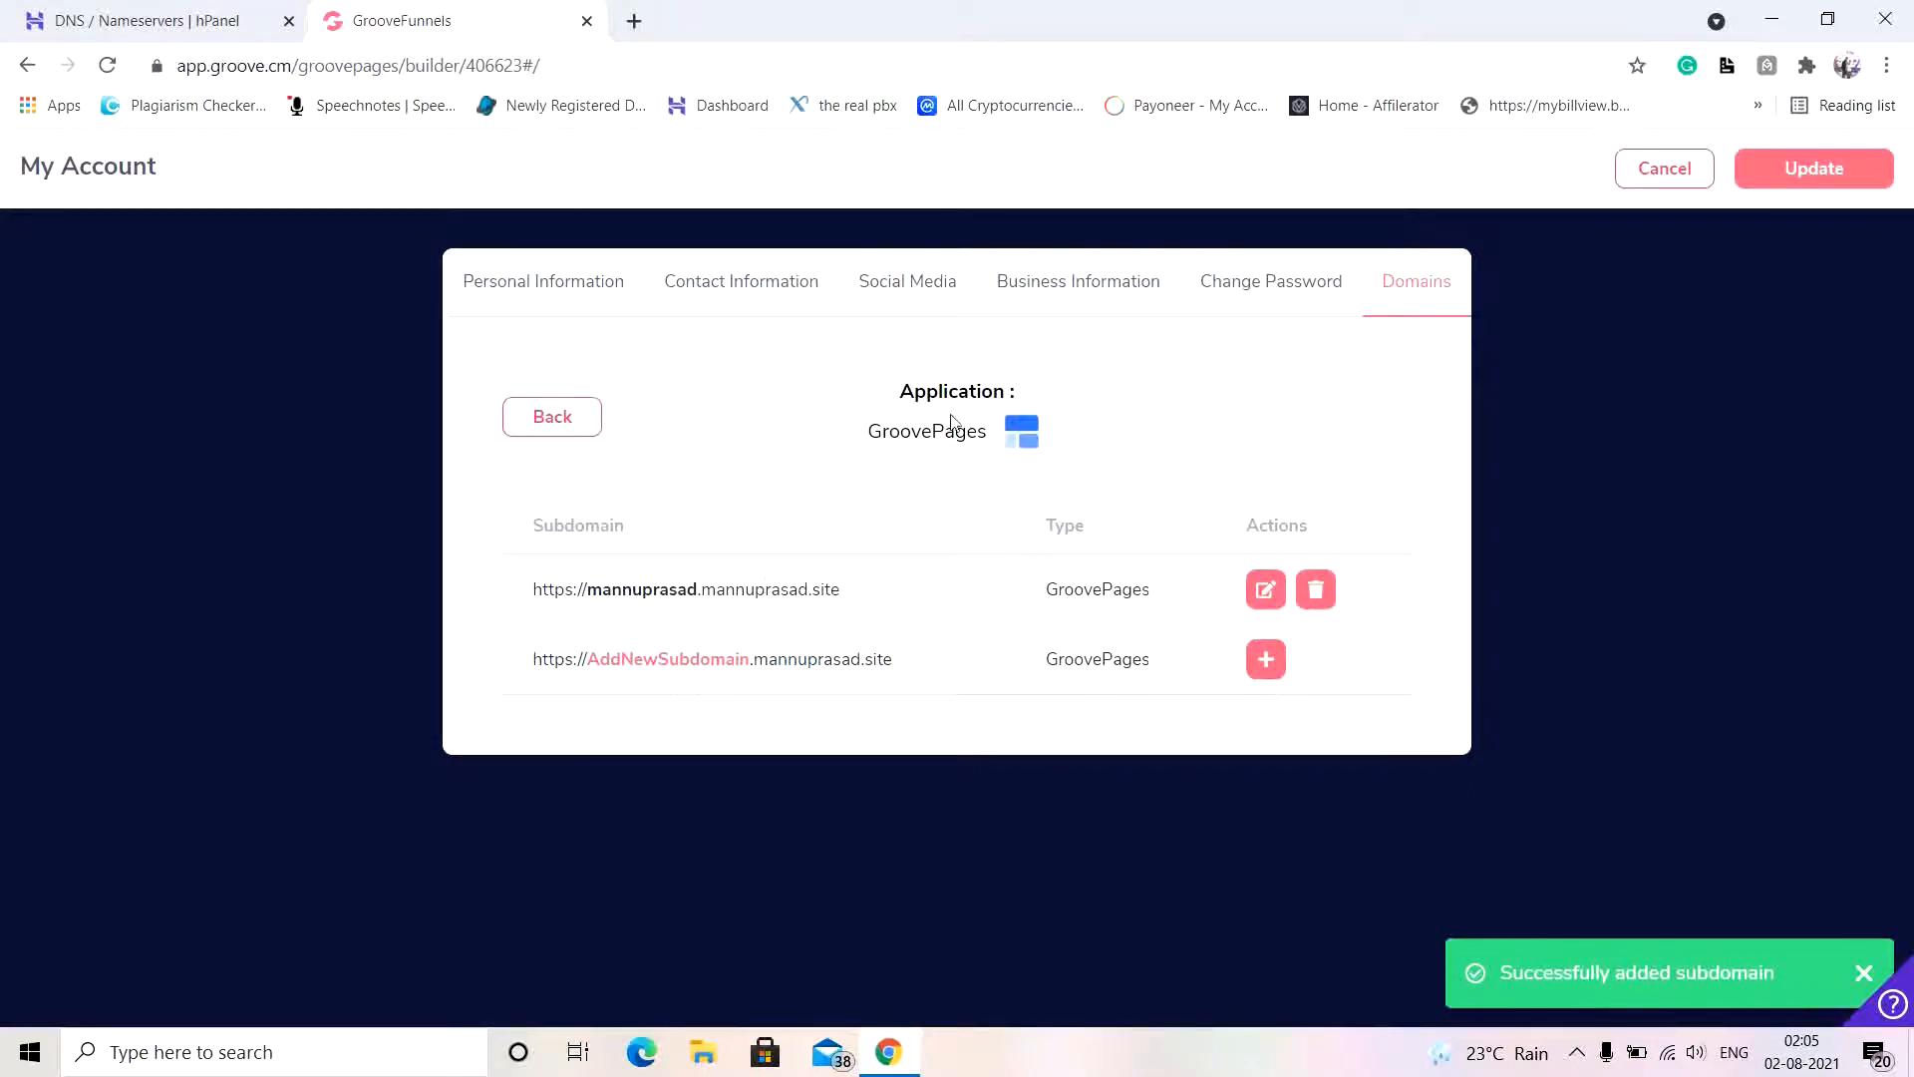
pyautogui.click(563, 417)
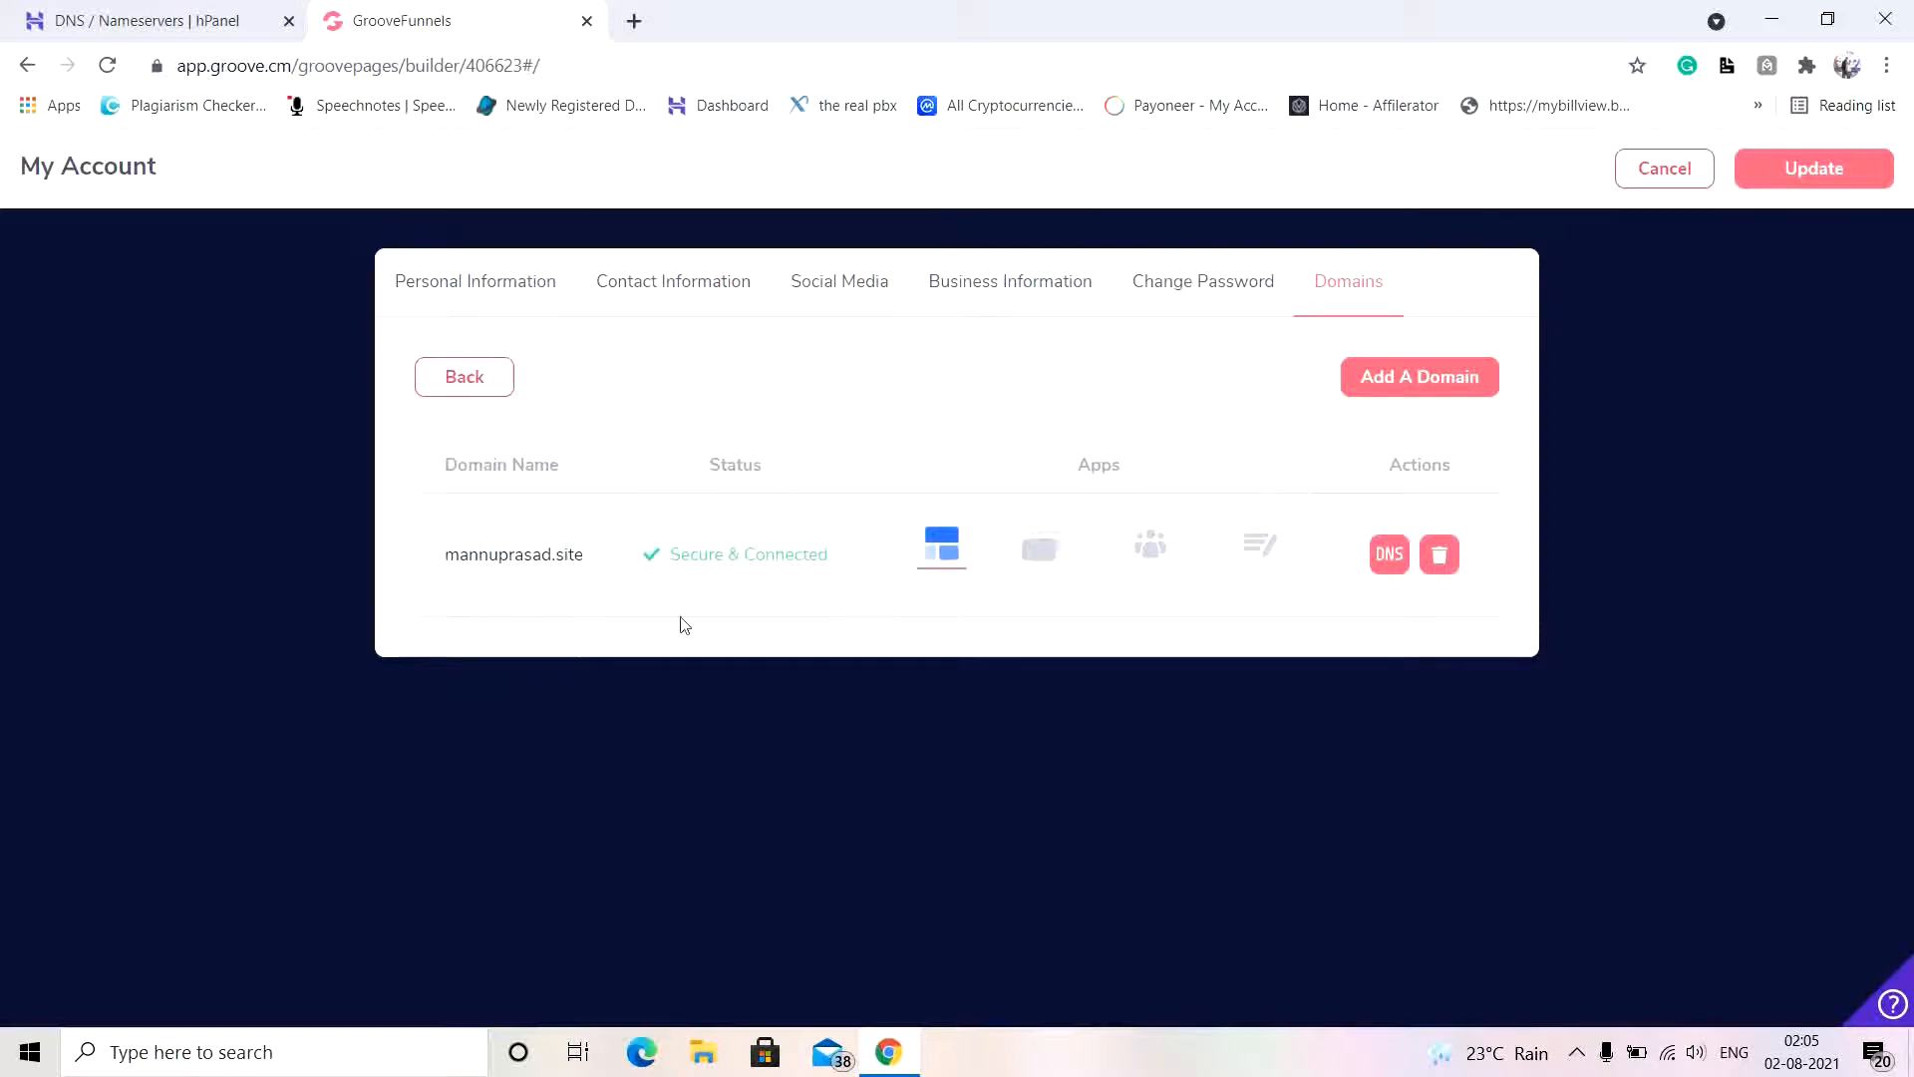
pyautogui.click(1816, 169)
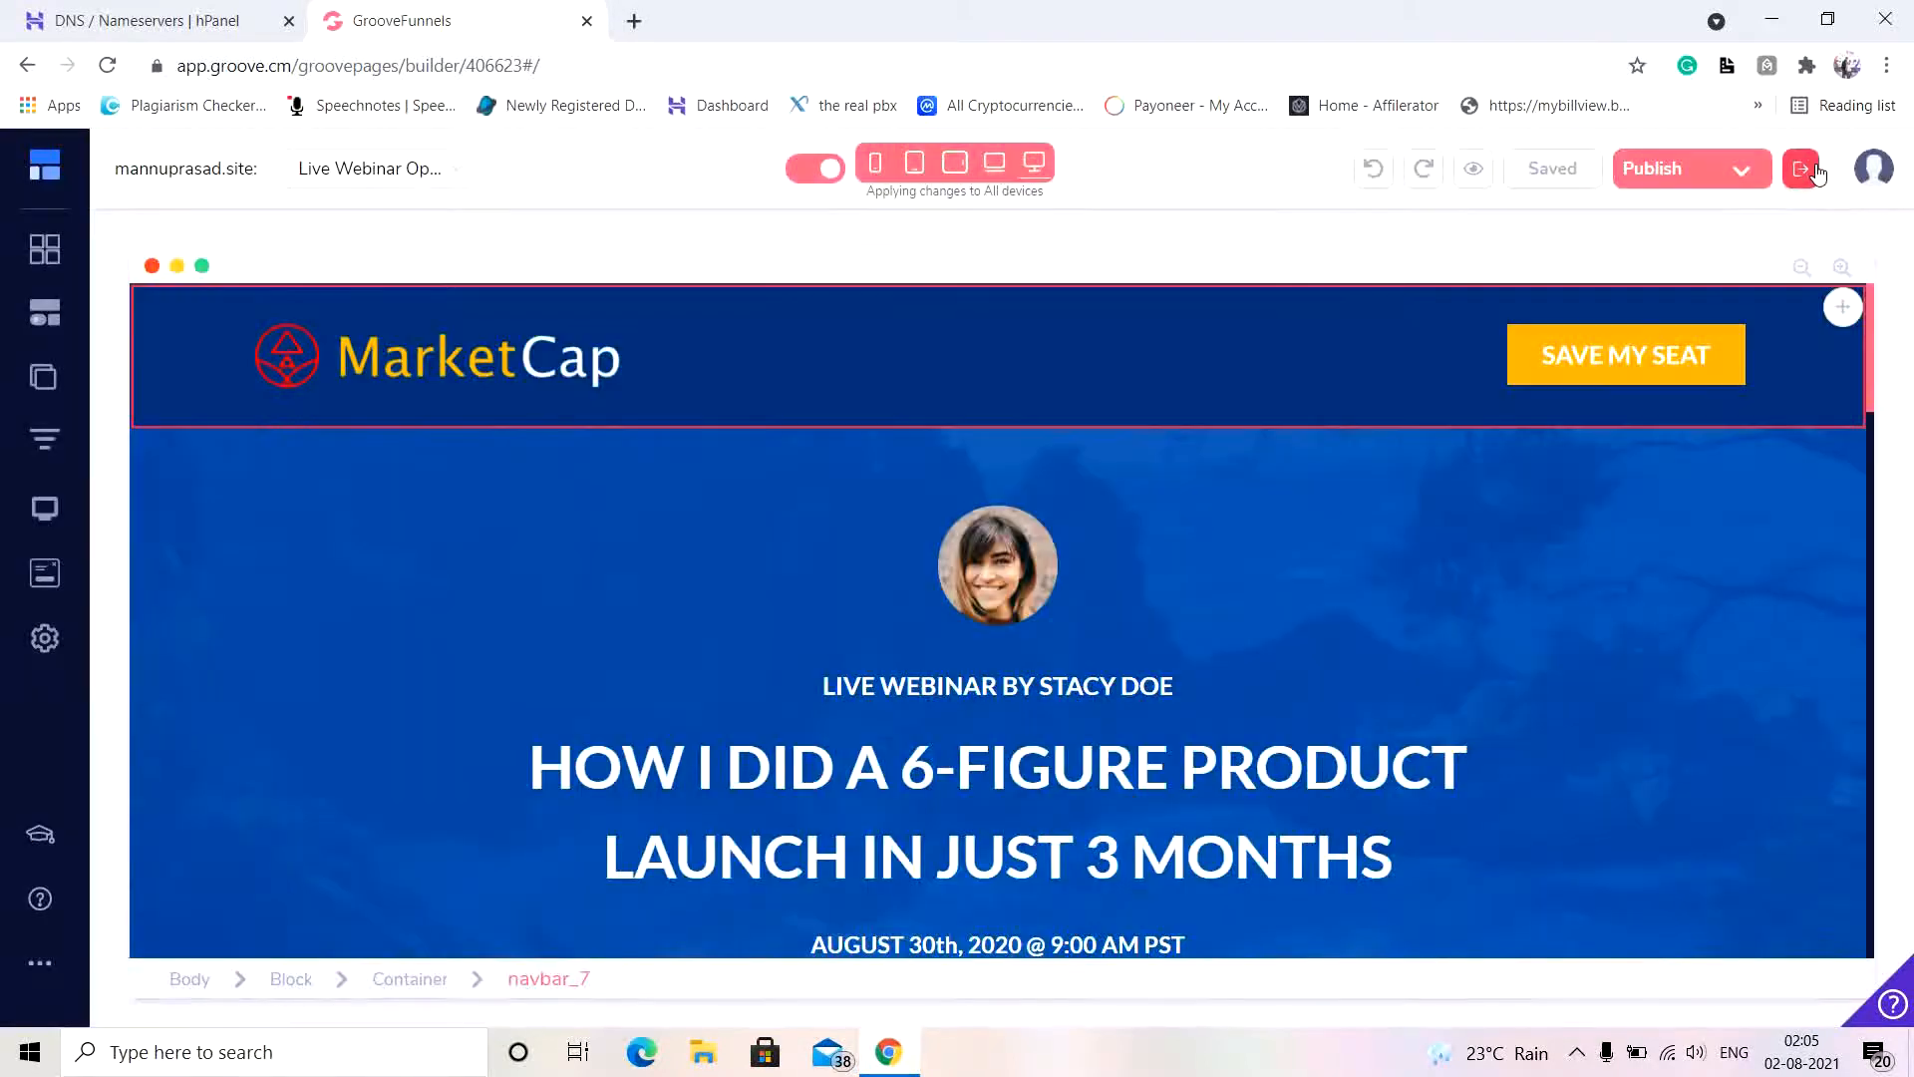
# Step: Reload the page builder to refresh the domain options and reopen the site's publish settings
pyautogui.click(1315, 636)
pyautogui.click(1741, 170)
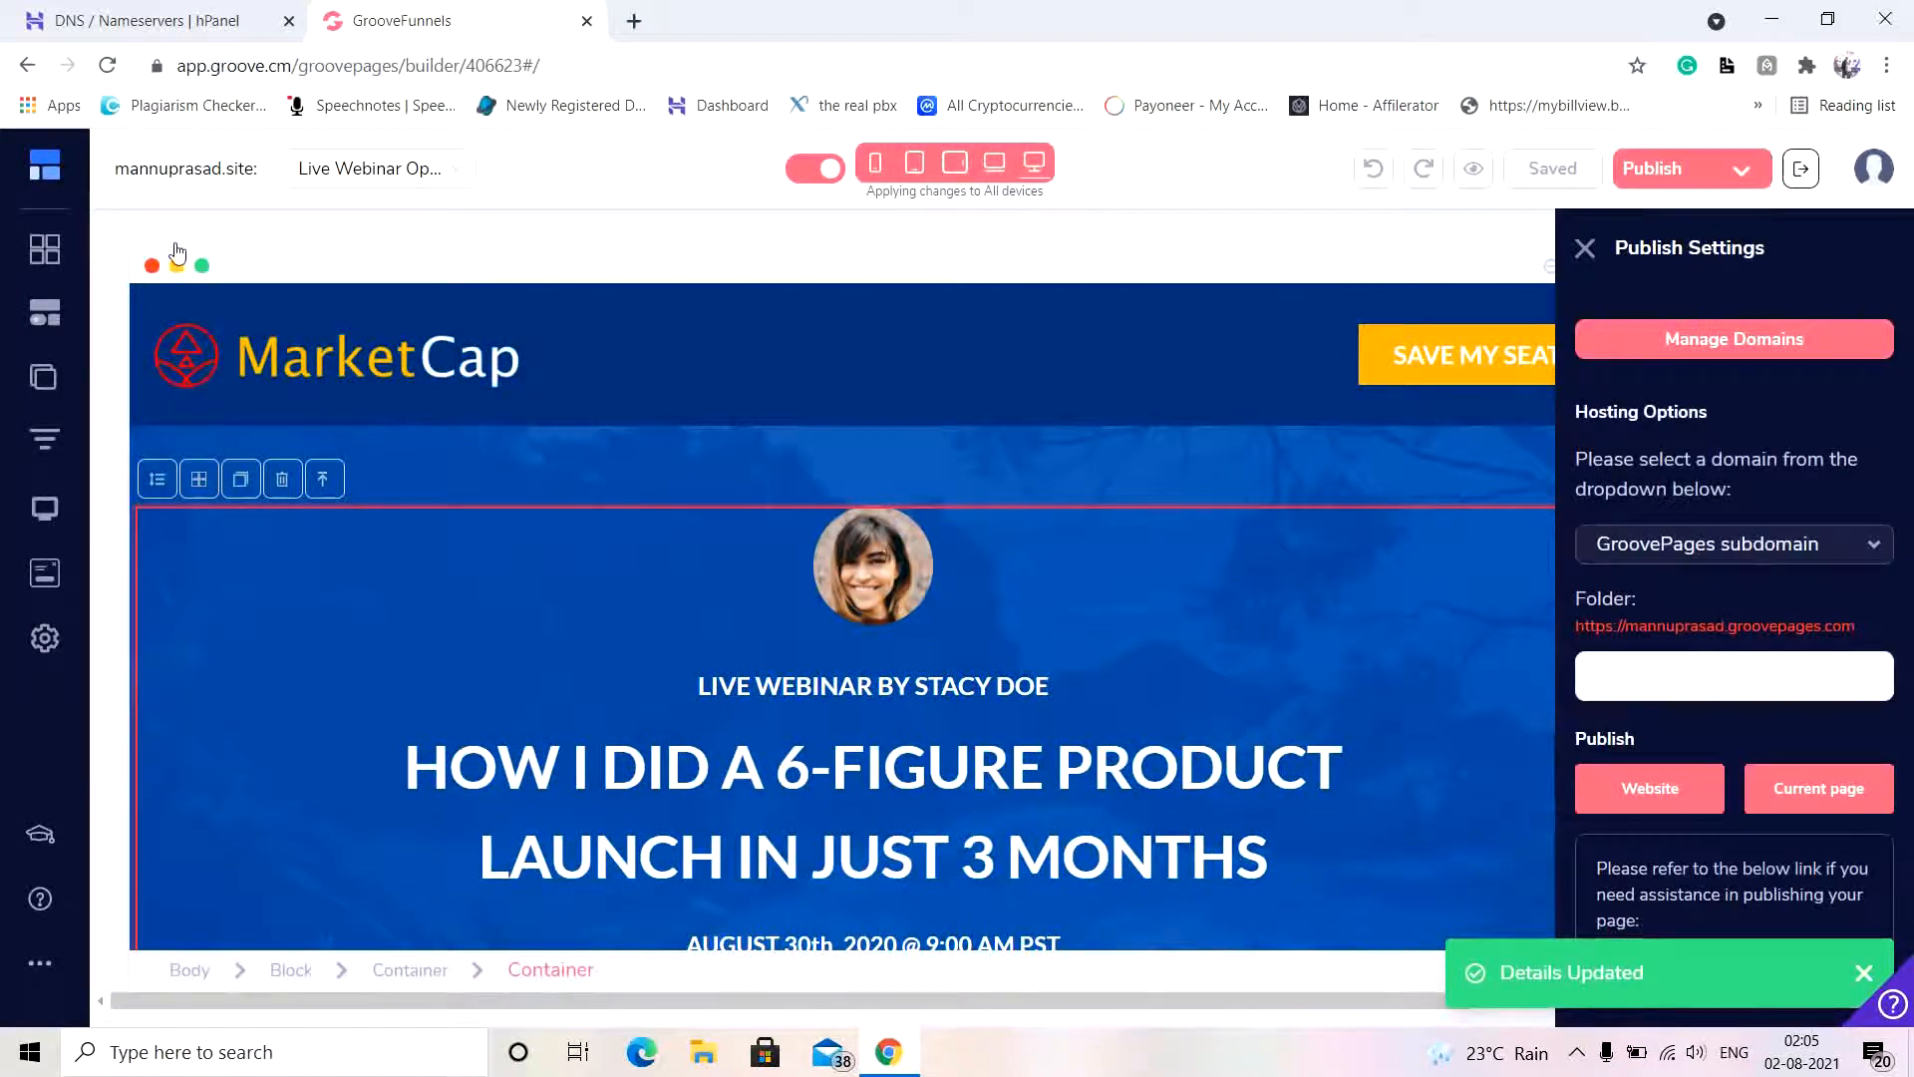
pyautogui.click(106, 63)
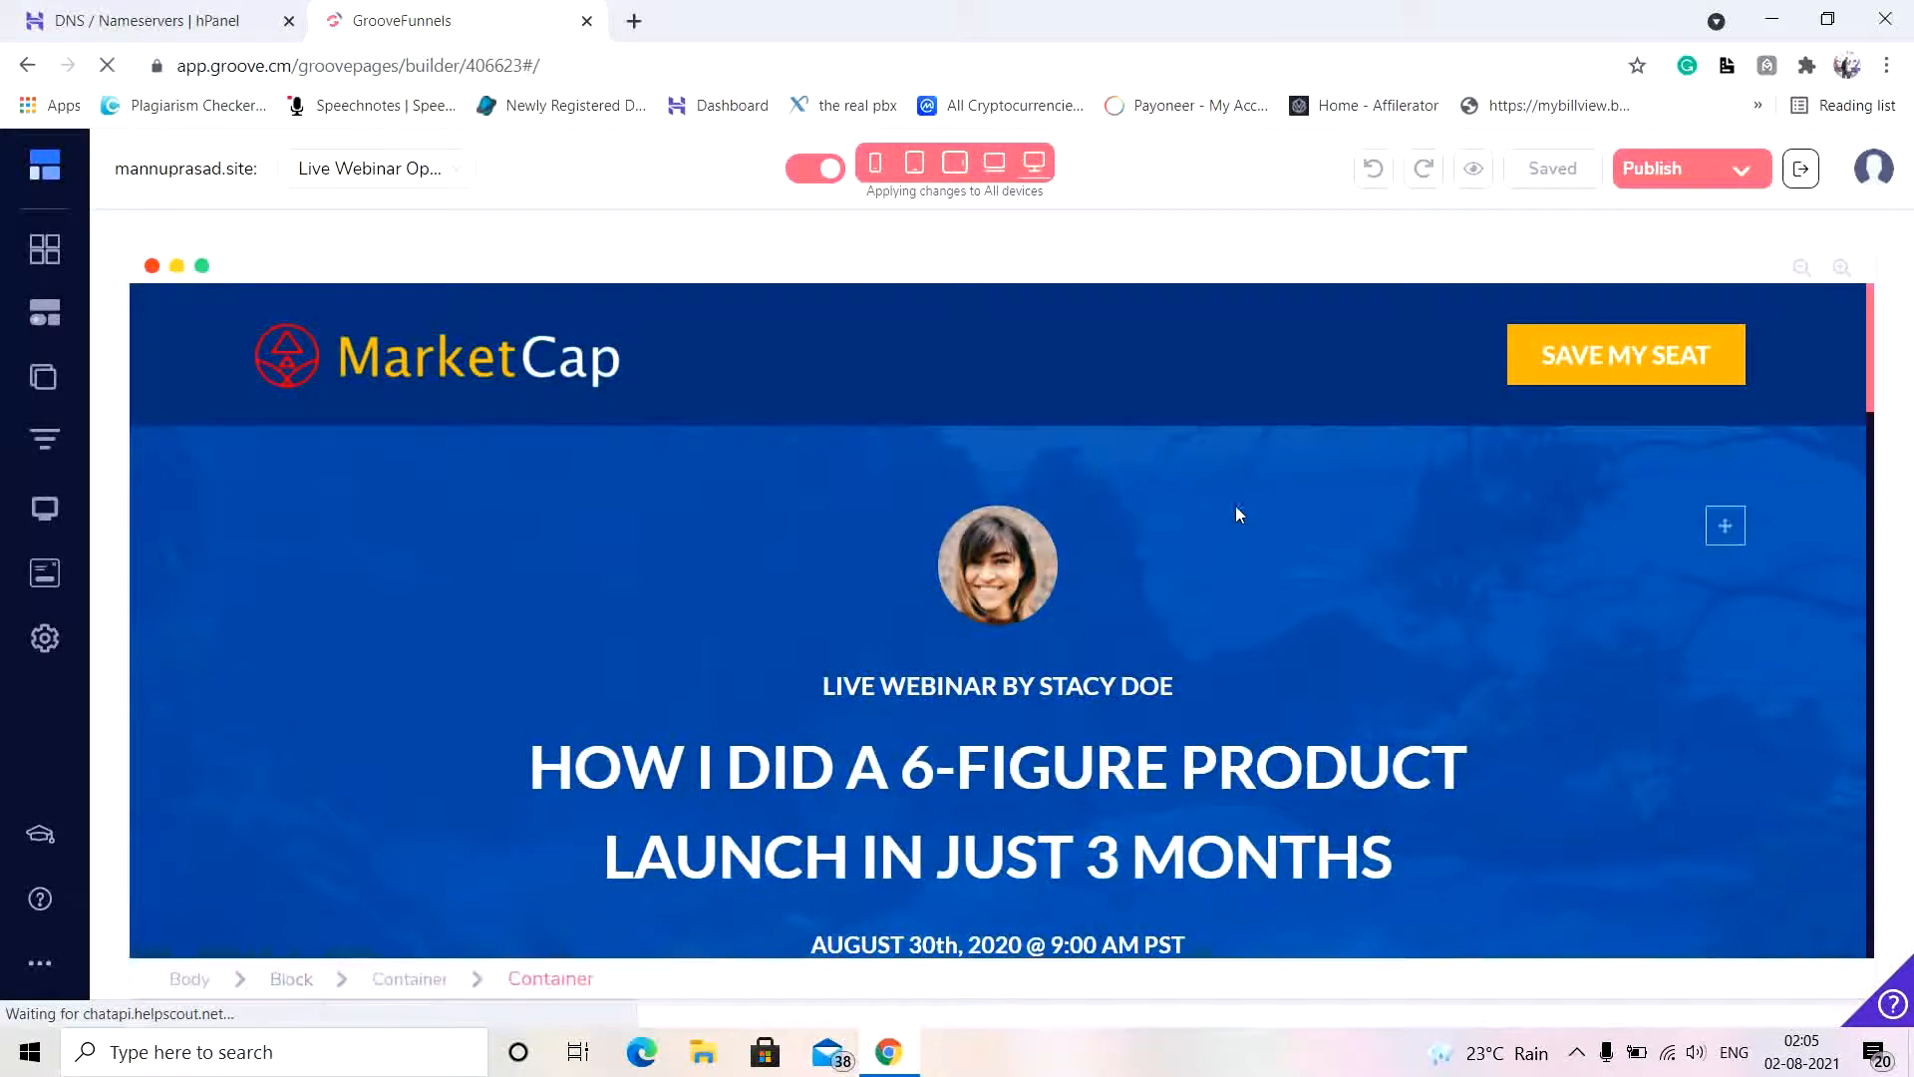
pyautogui.click(1240, 514)
pyautogui.click(1683, 168)
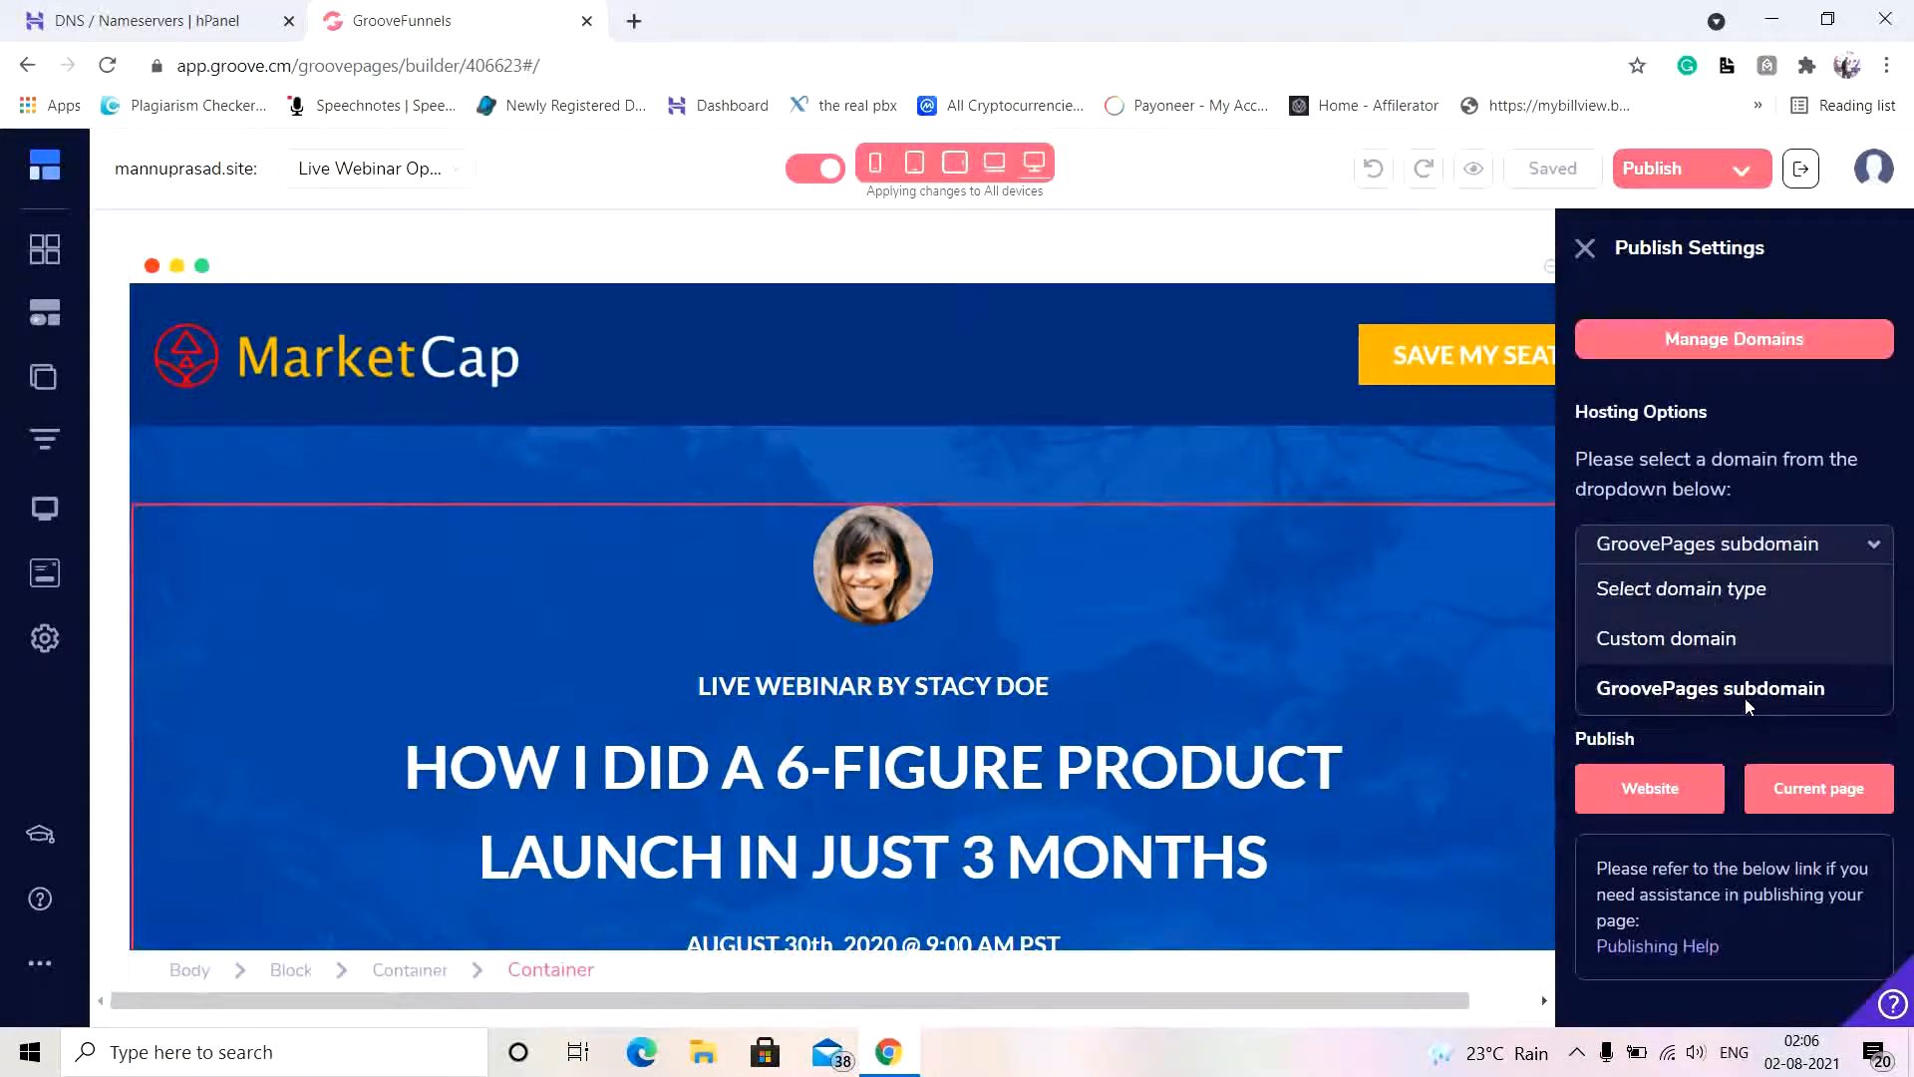
# Step: Set the hosting option to Custom domain, with the connected .site domain and Root as the location
pyautogui.click(1662, 640)
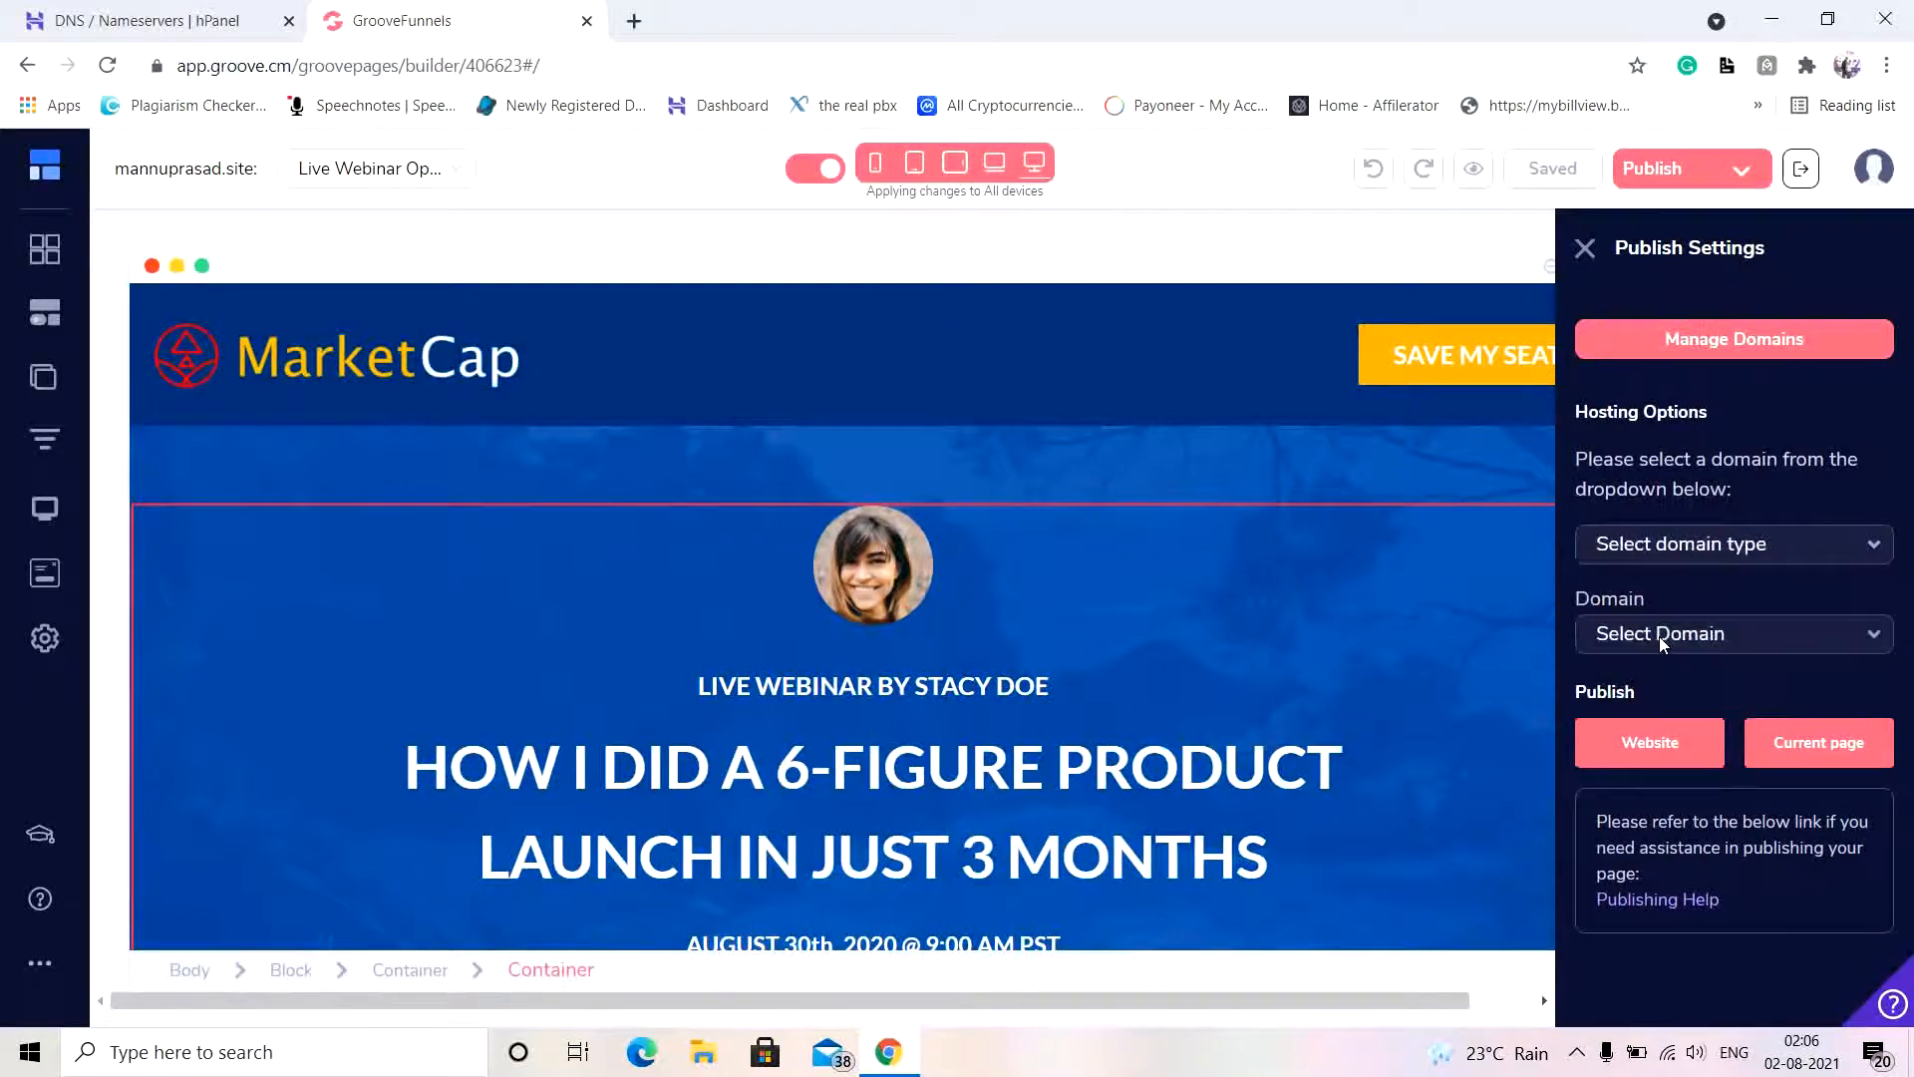
pyautogui.click(1805, 647)
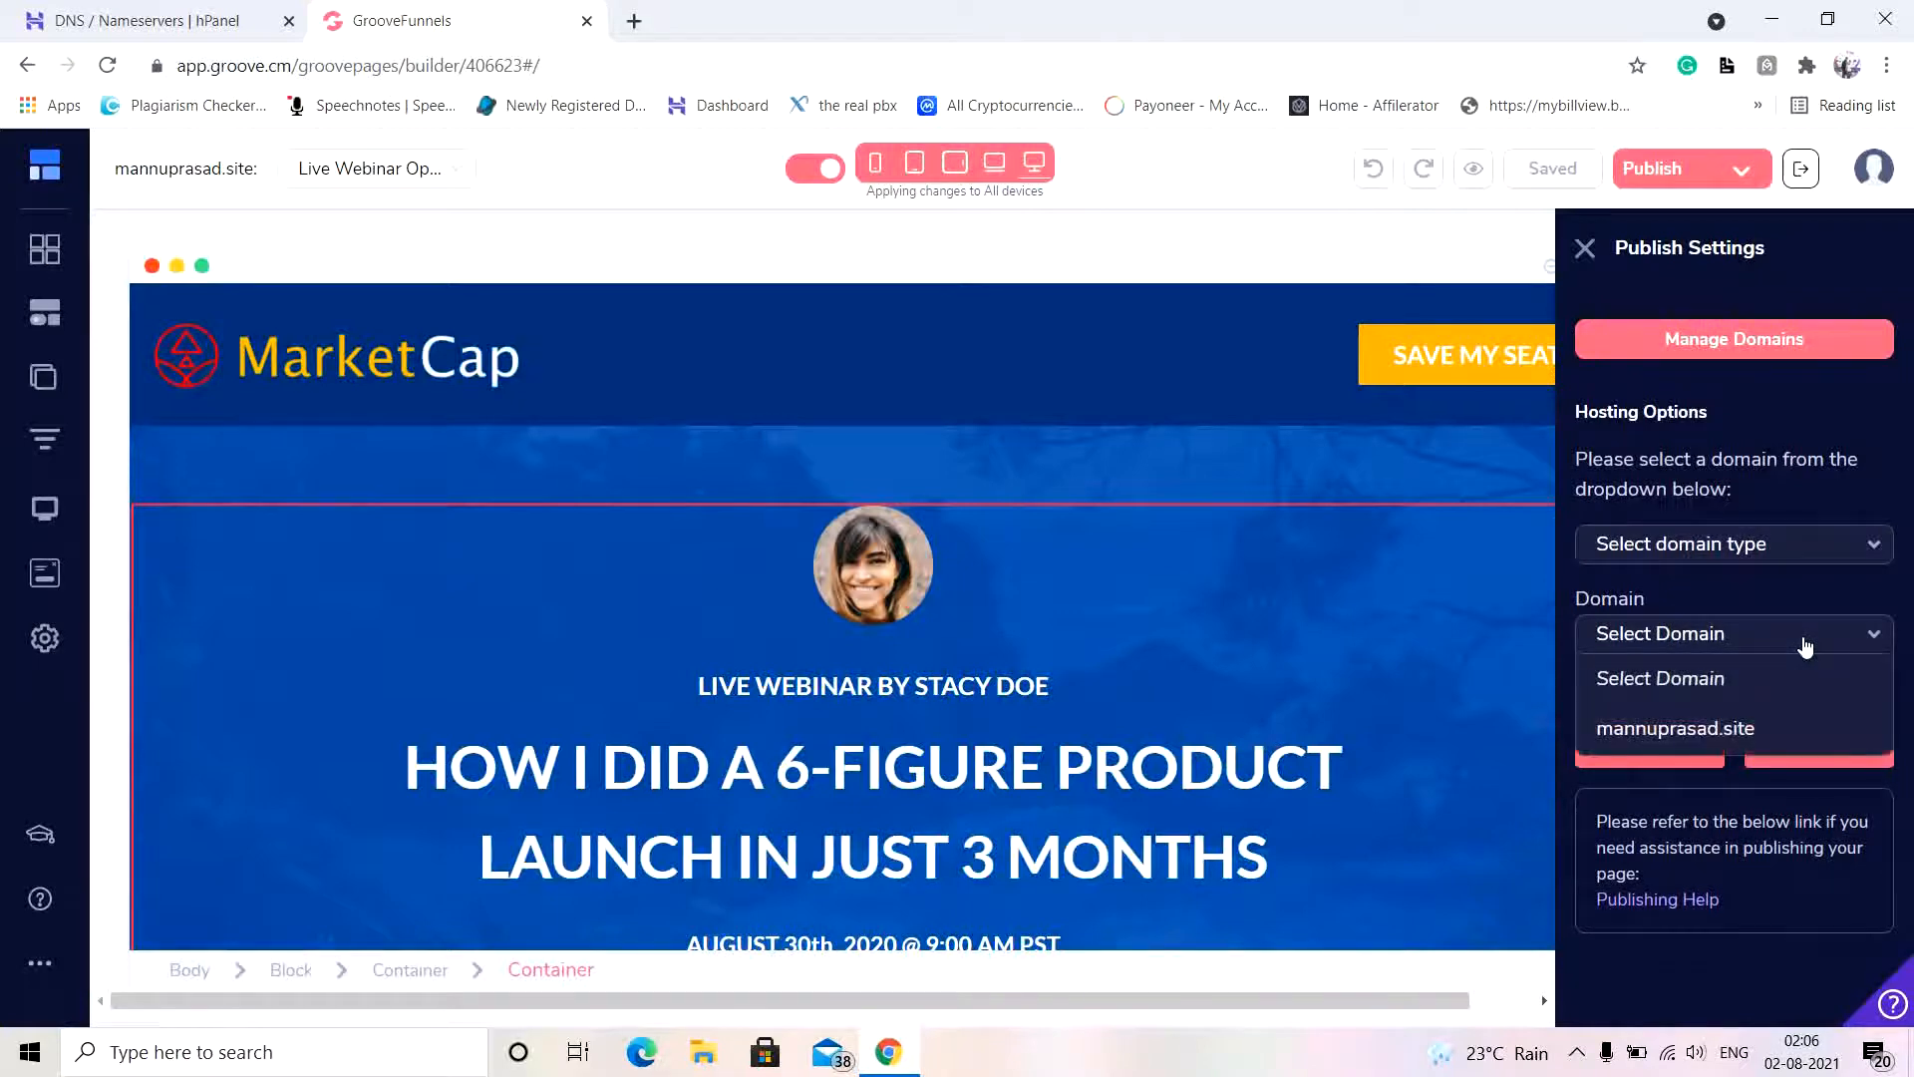
pyautogui.click(1684, 729)
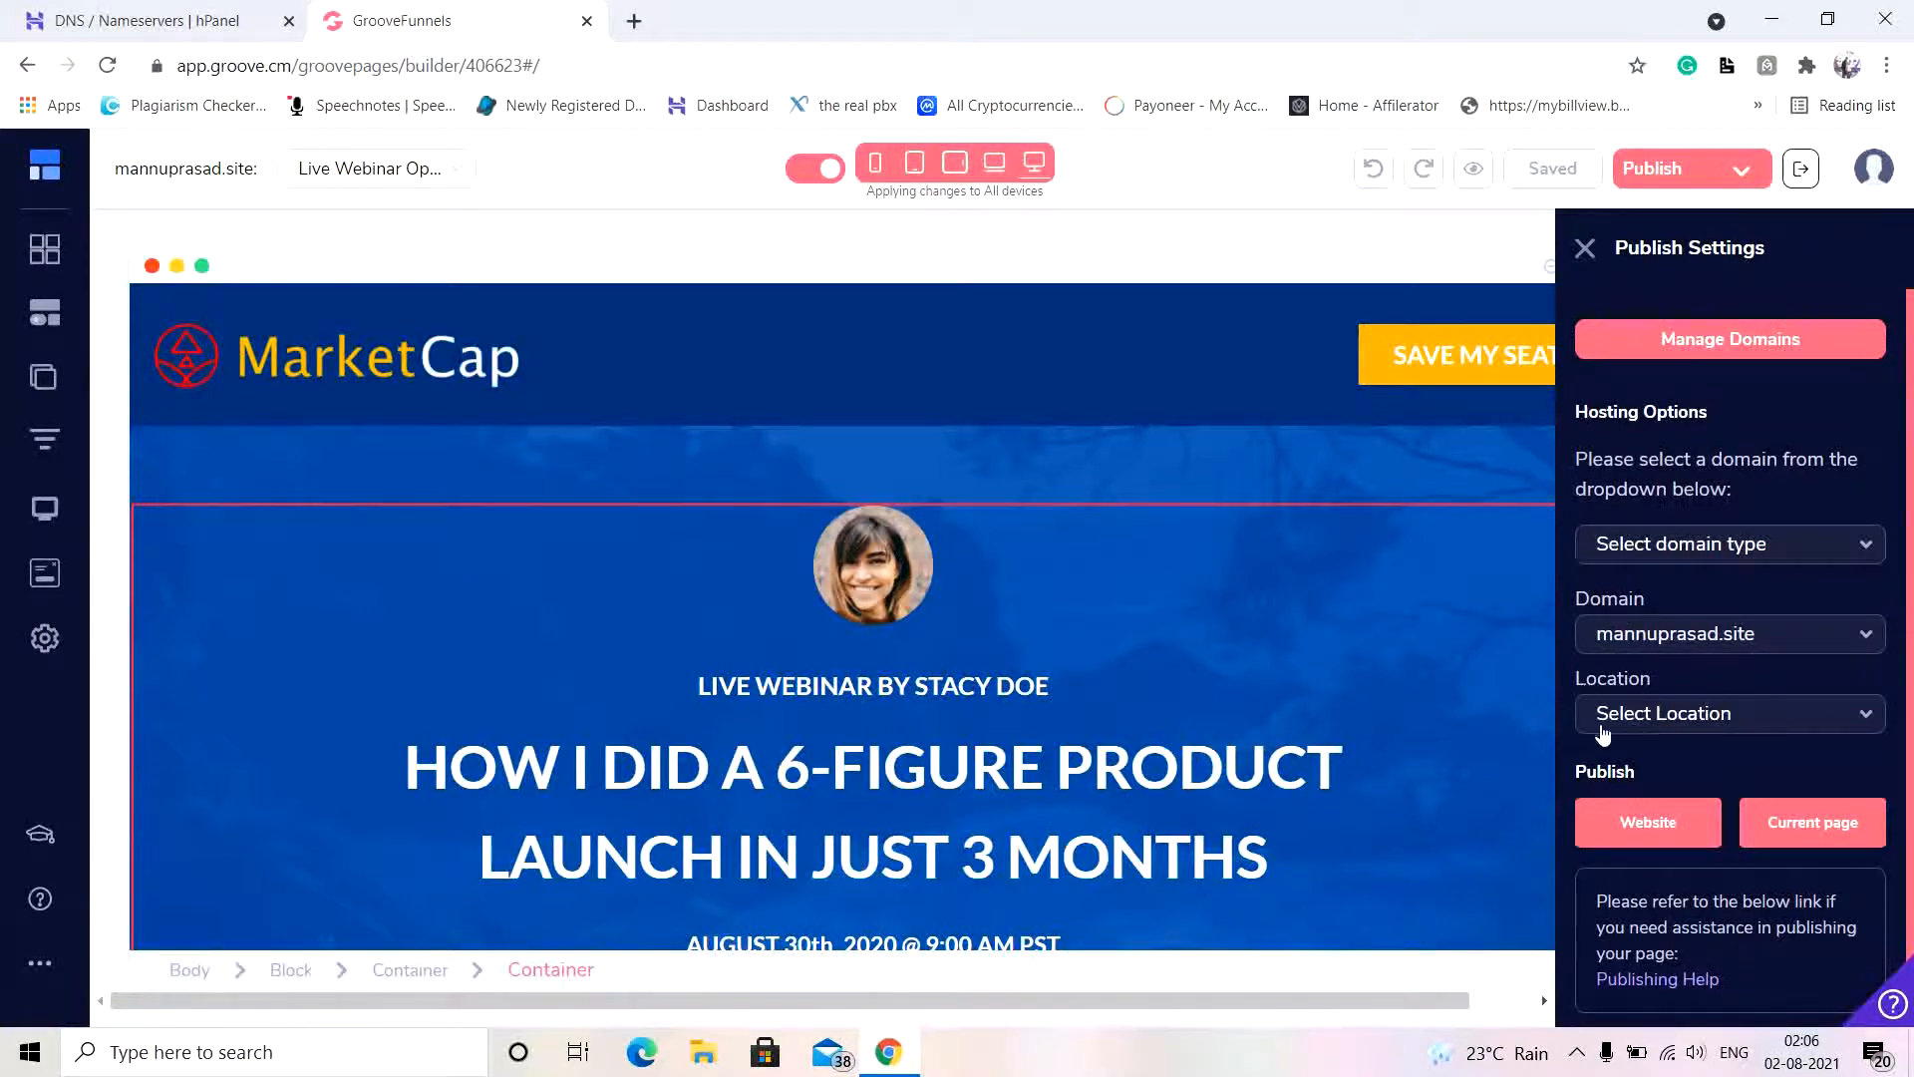
pyautogui.click(1712, 718)
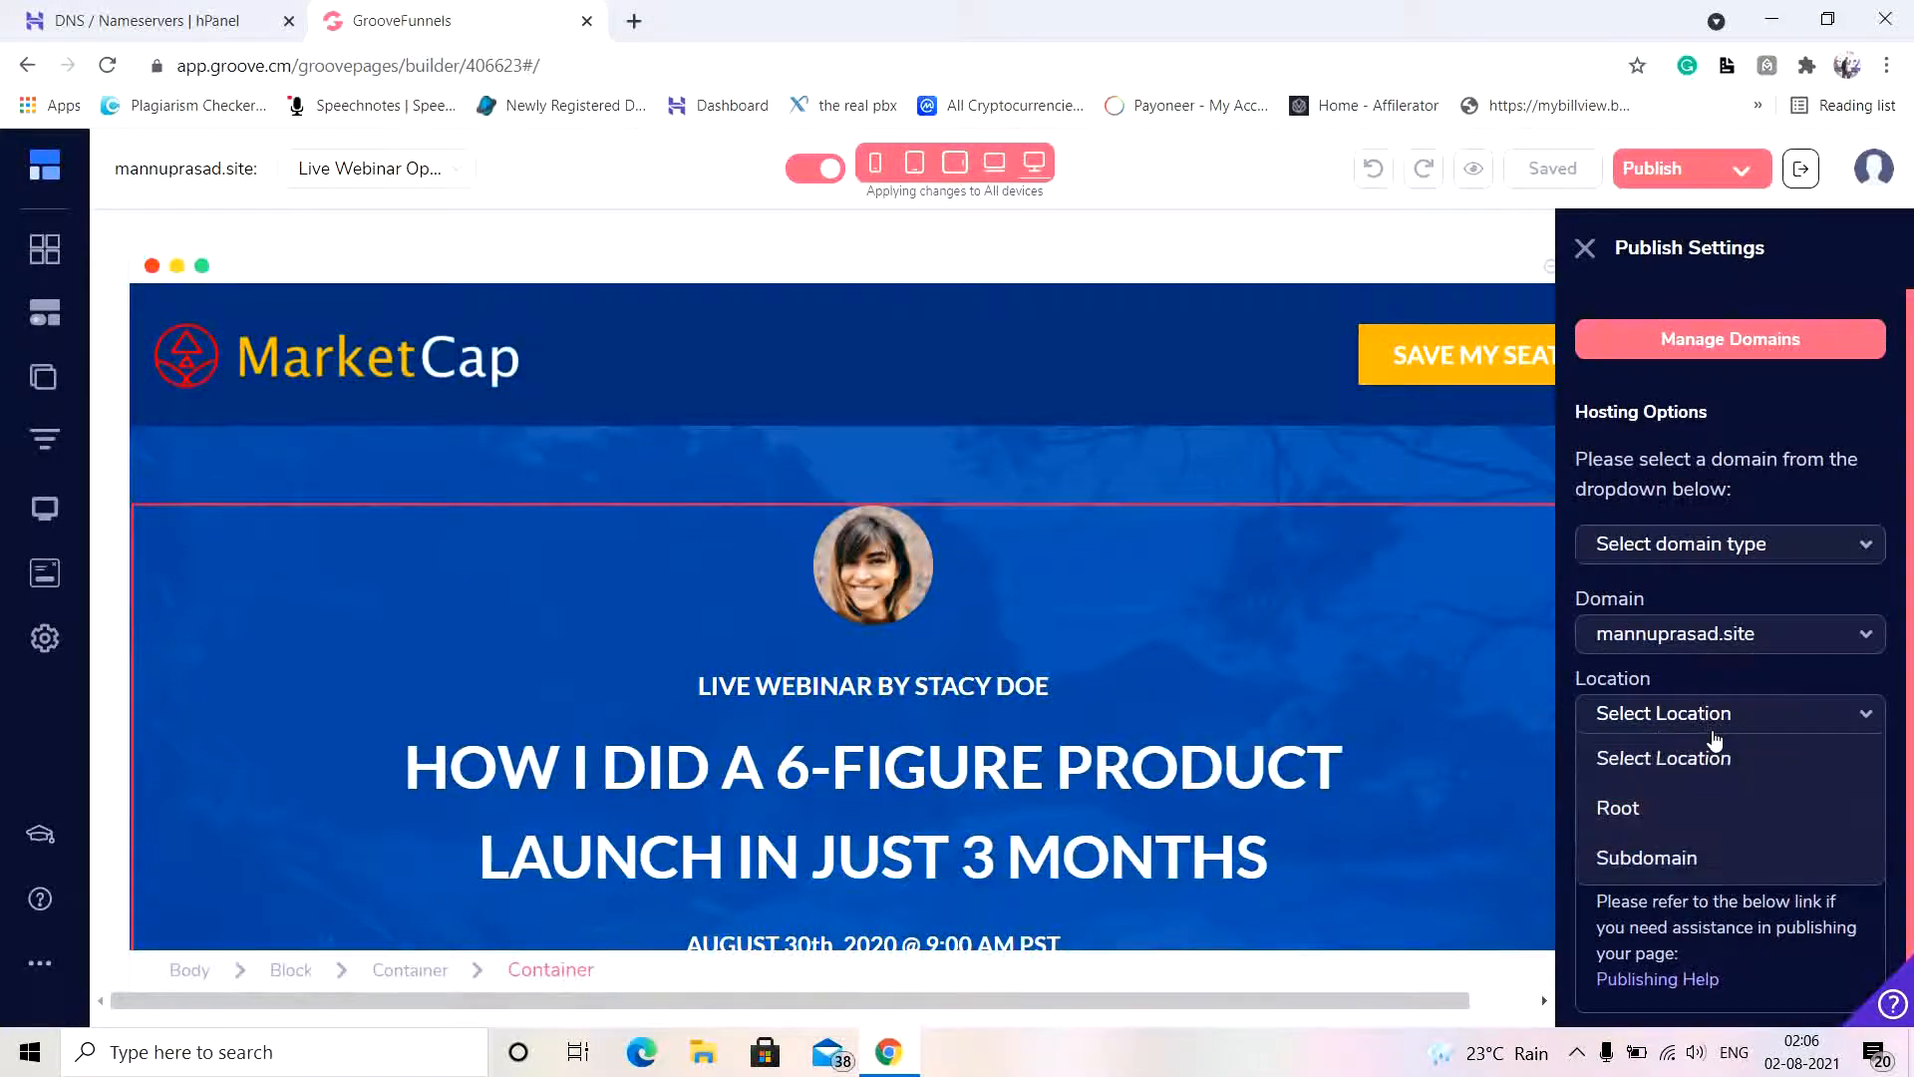
pyautogui.click(1643, 813)
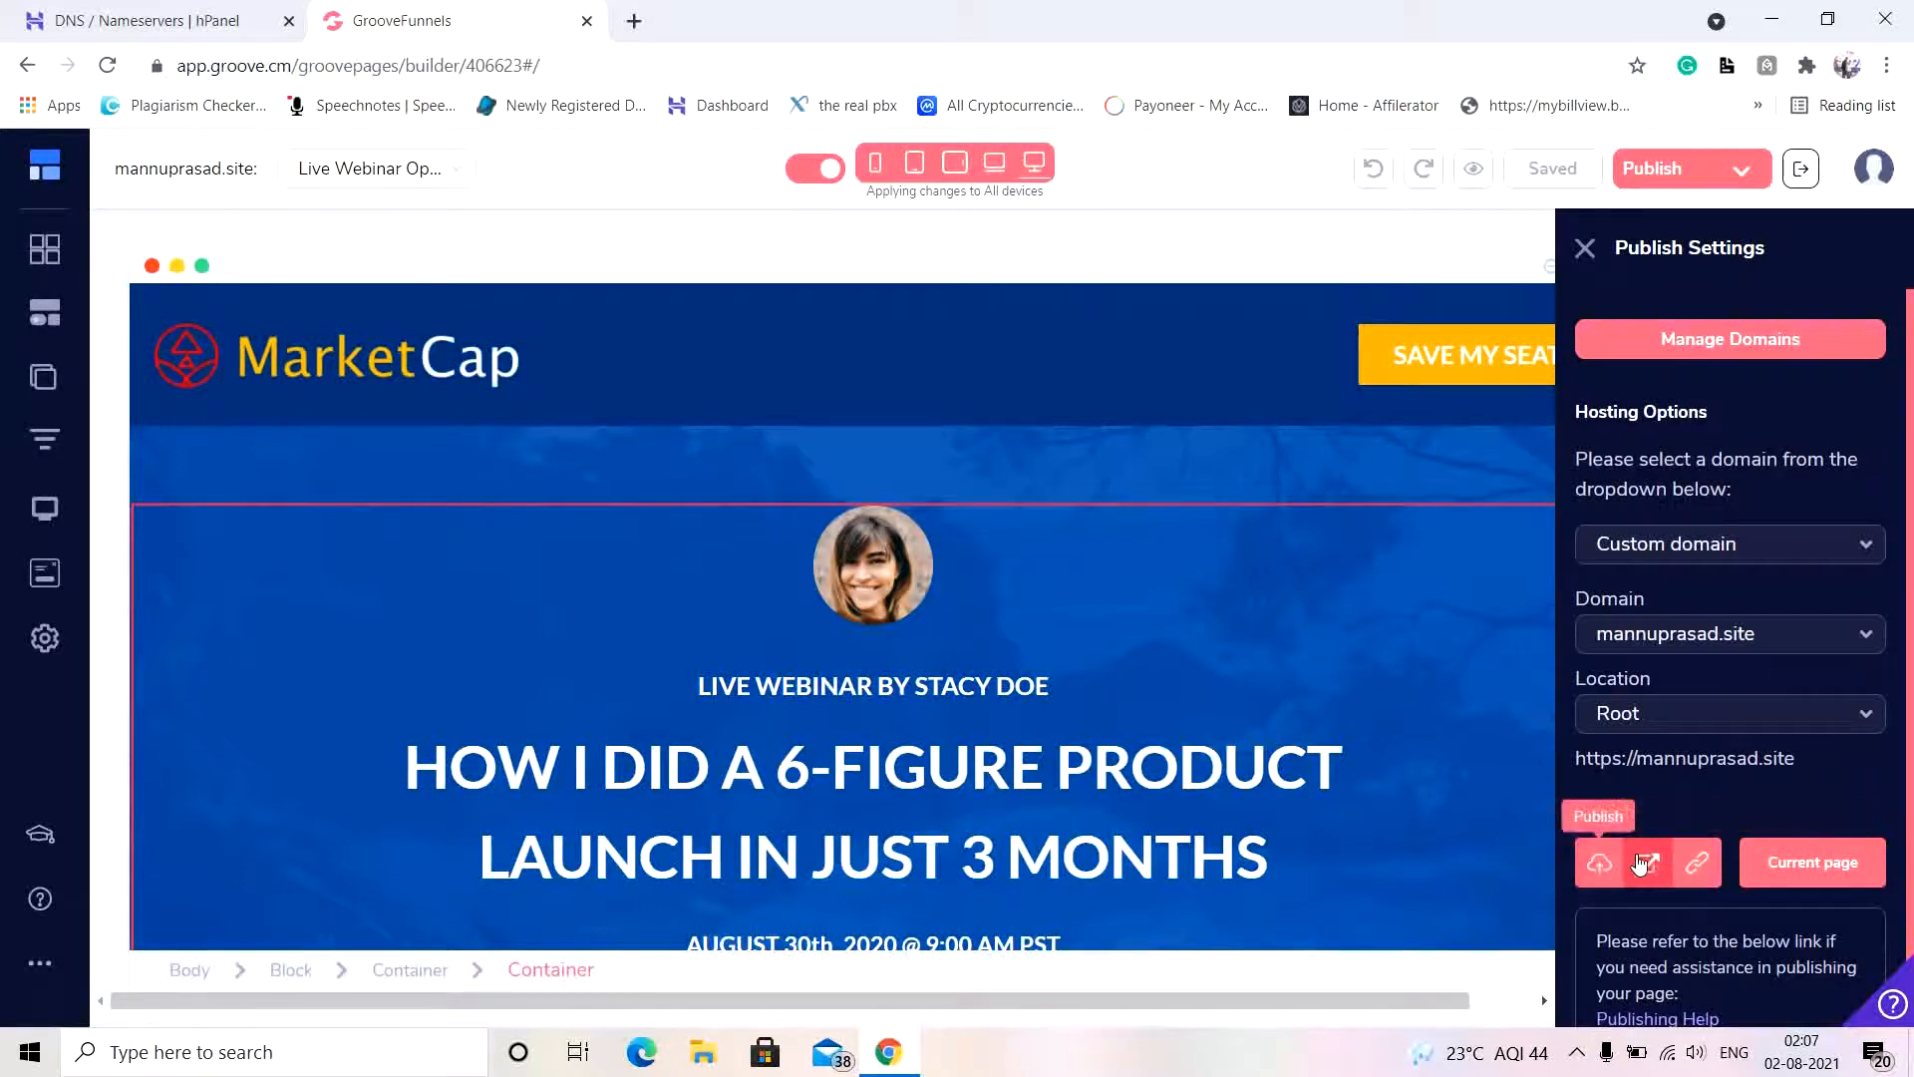
# Step: Publish the whole website to the root of the custom .site domain
pyautogui.moveTo(1607, 863)
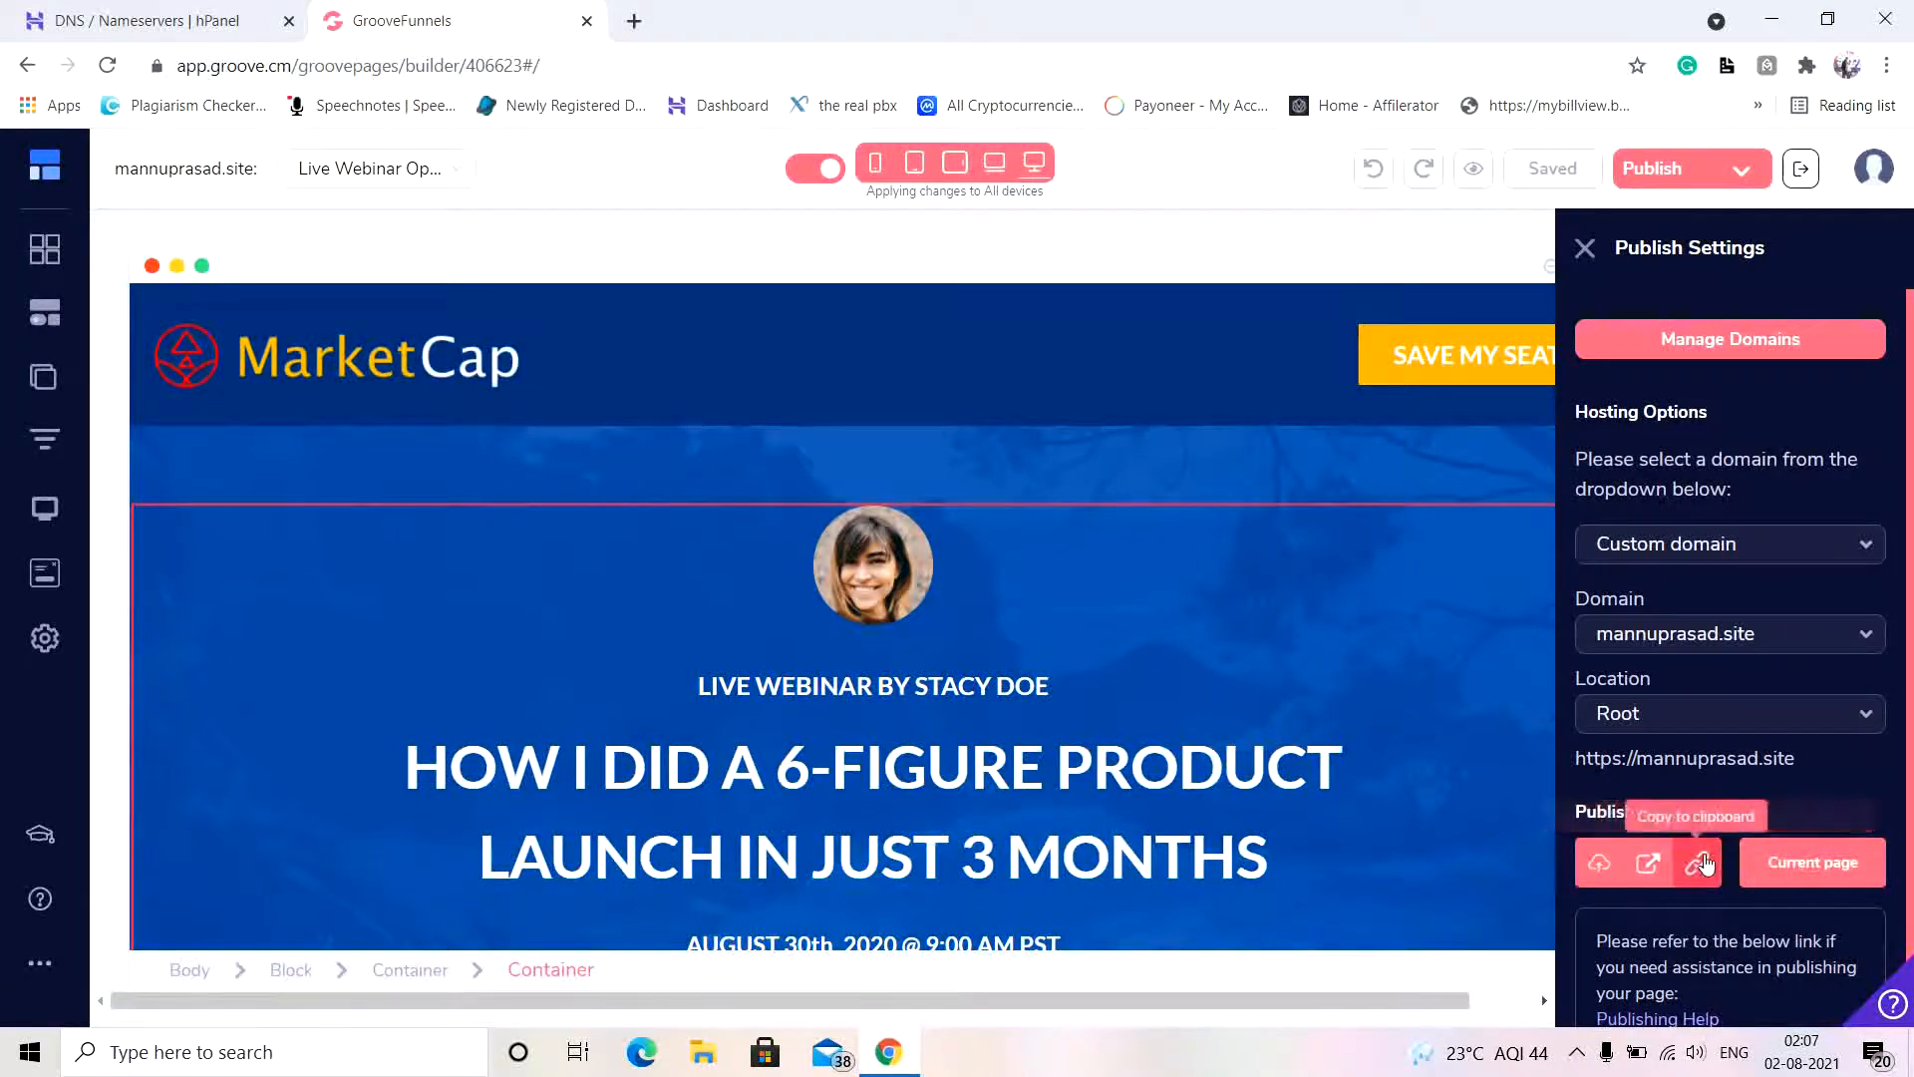
pyautogui.moveTo(1810, 865)
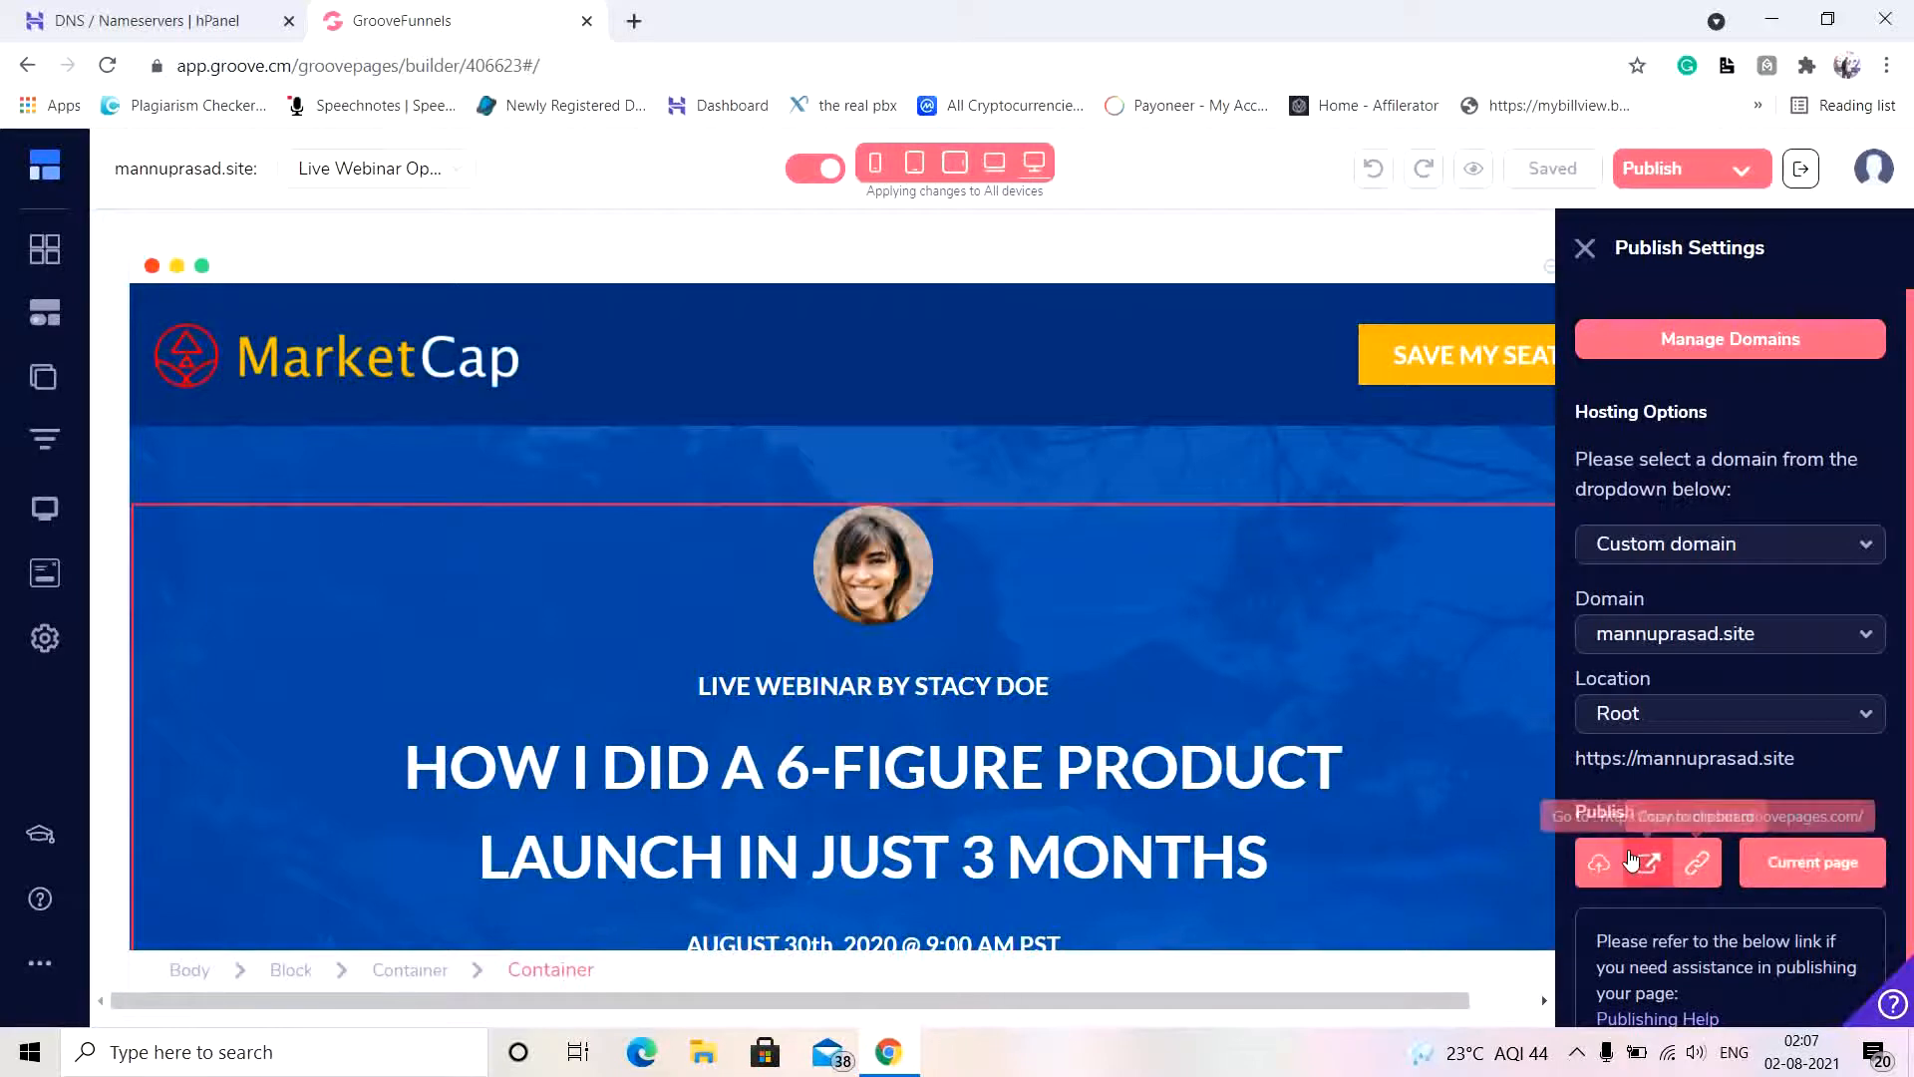
pyautogui.click(1602, 863)
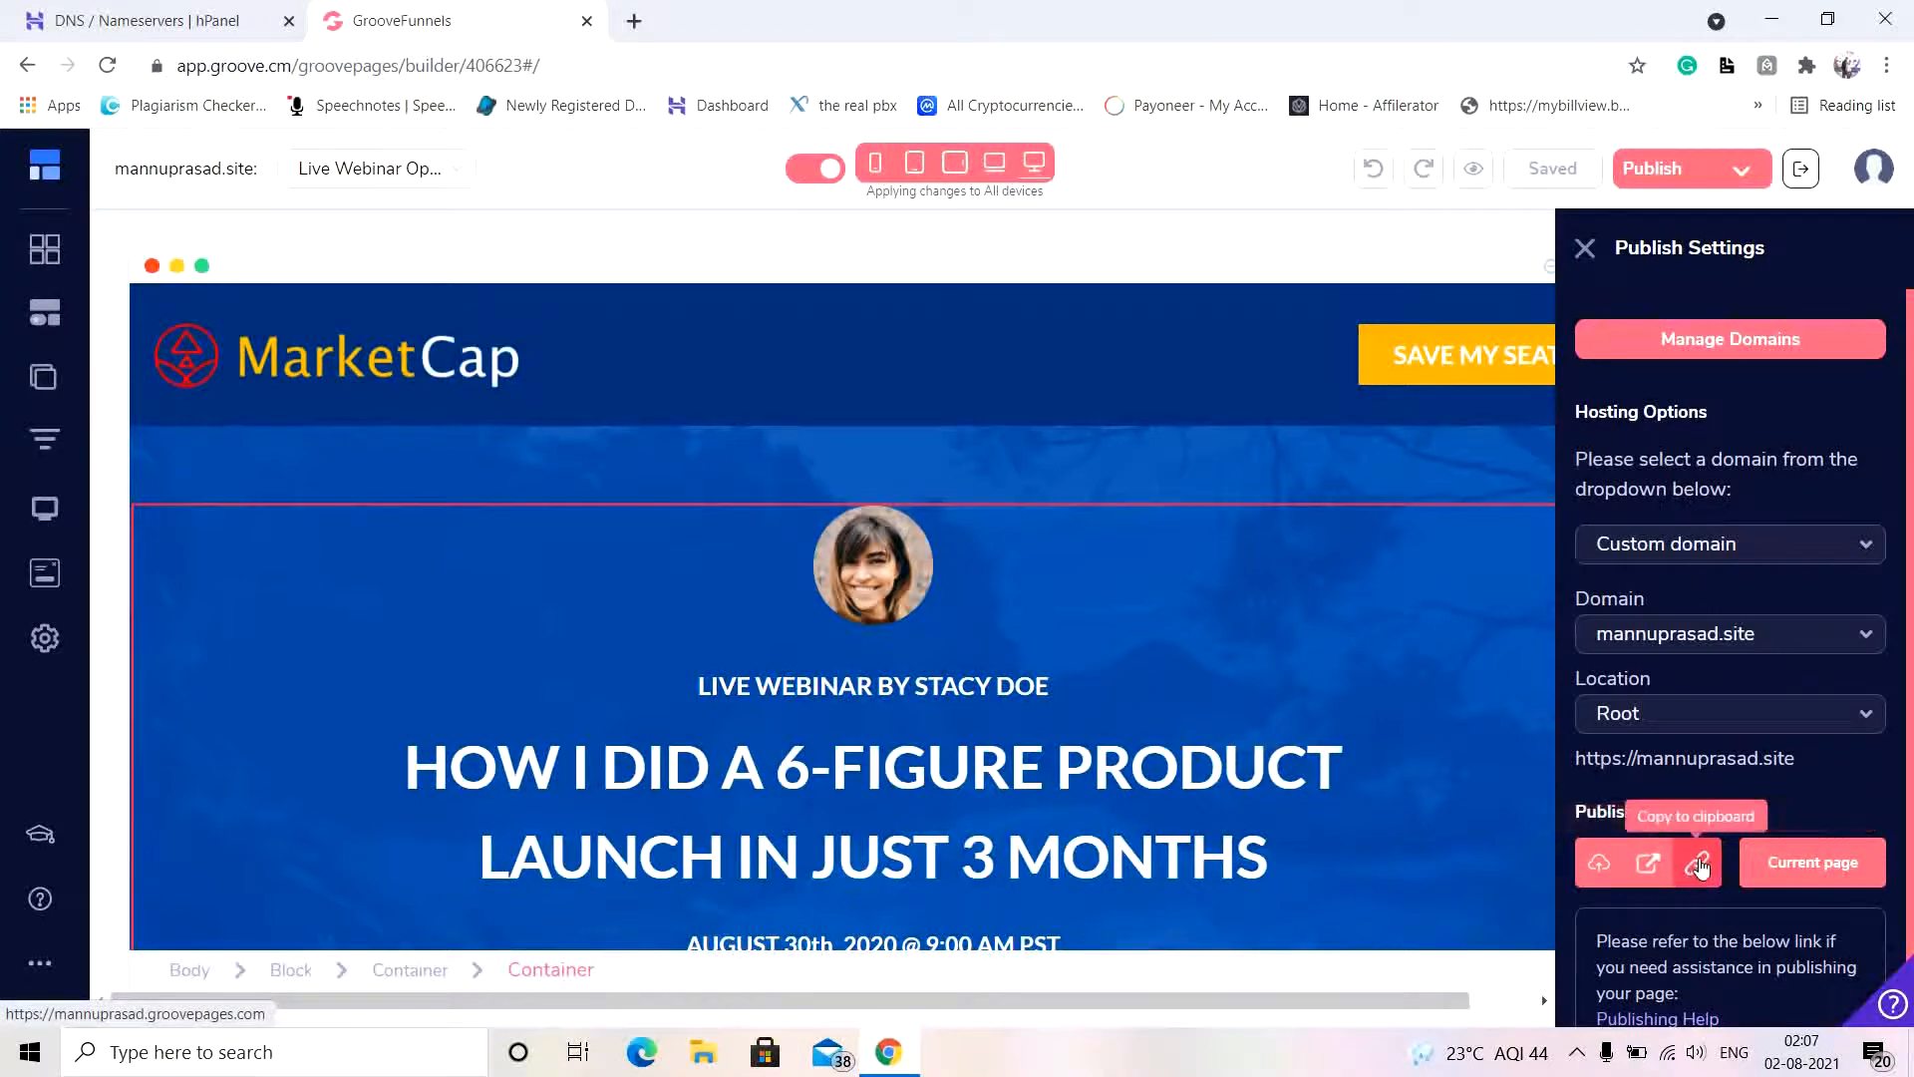
pyautogui.click(1599, 867)
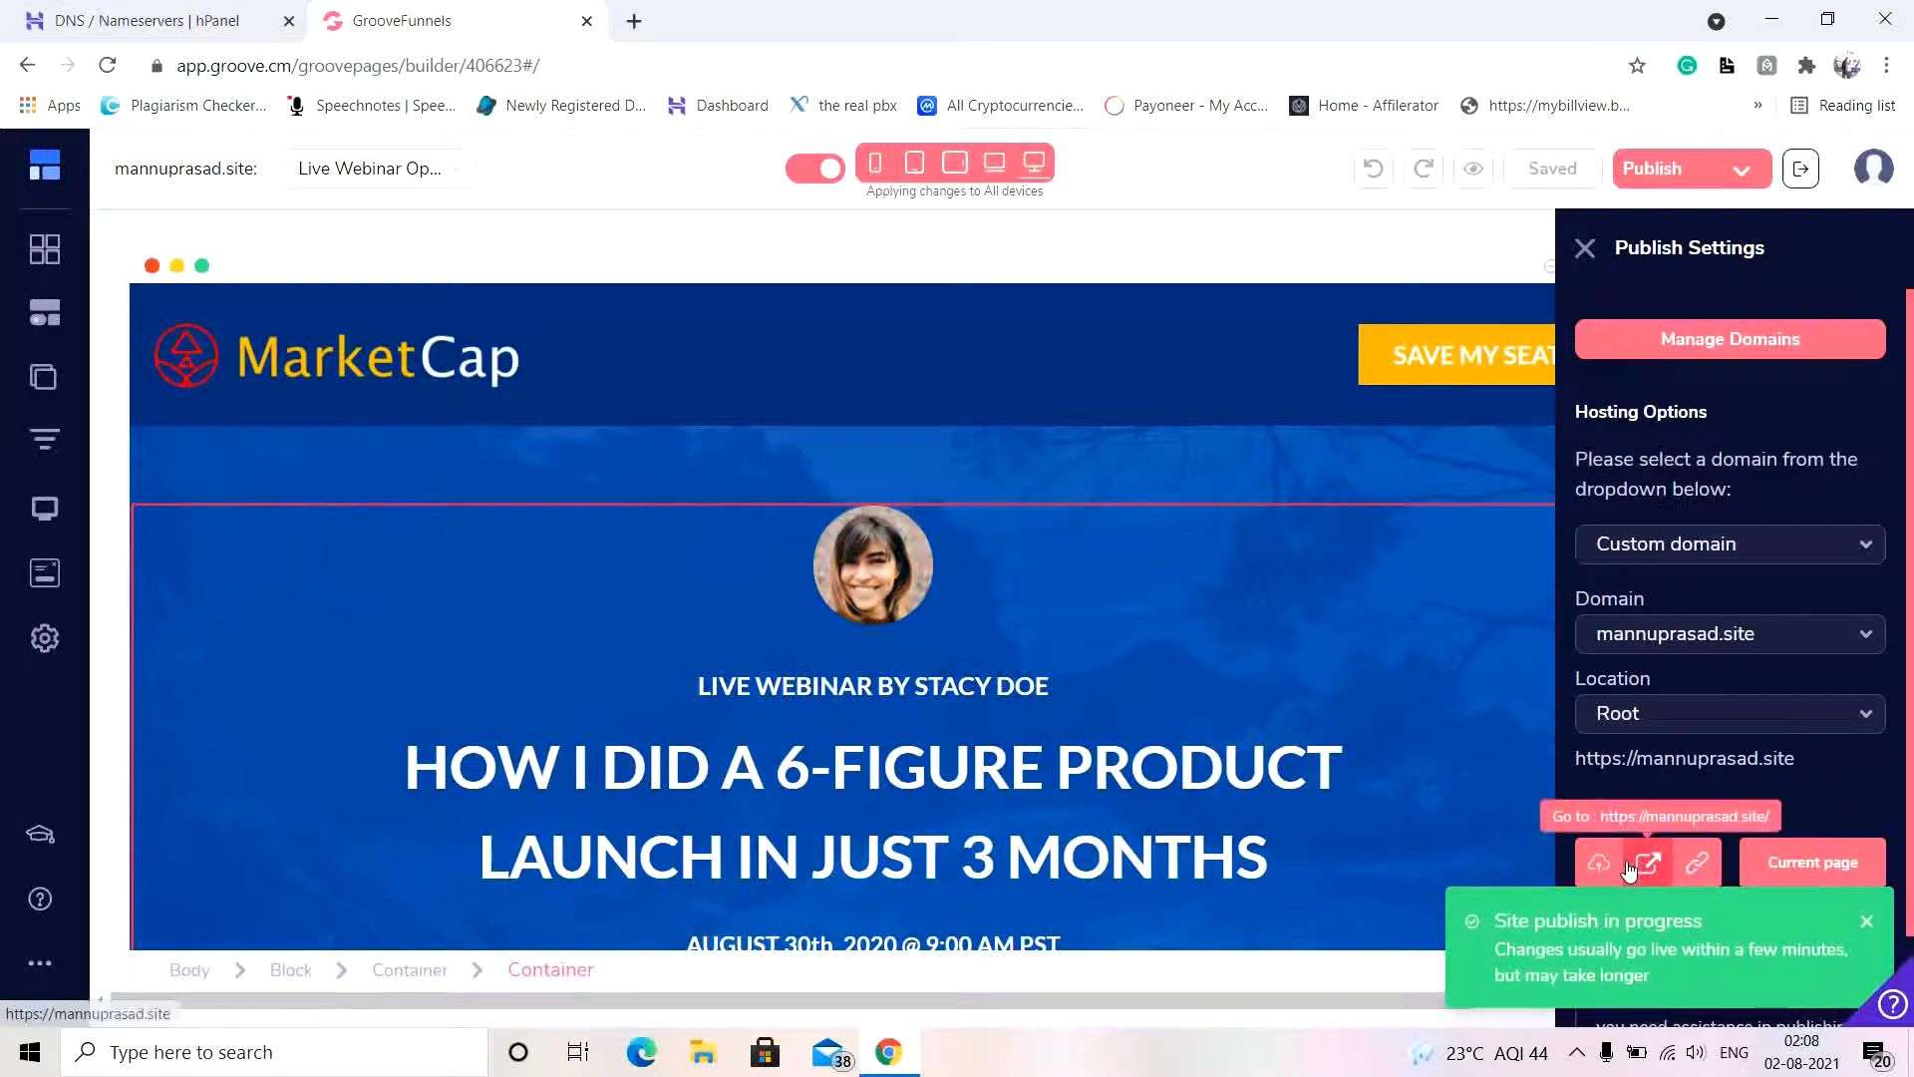
pyautogui.moveTo(1647, 863)
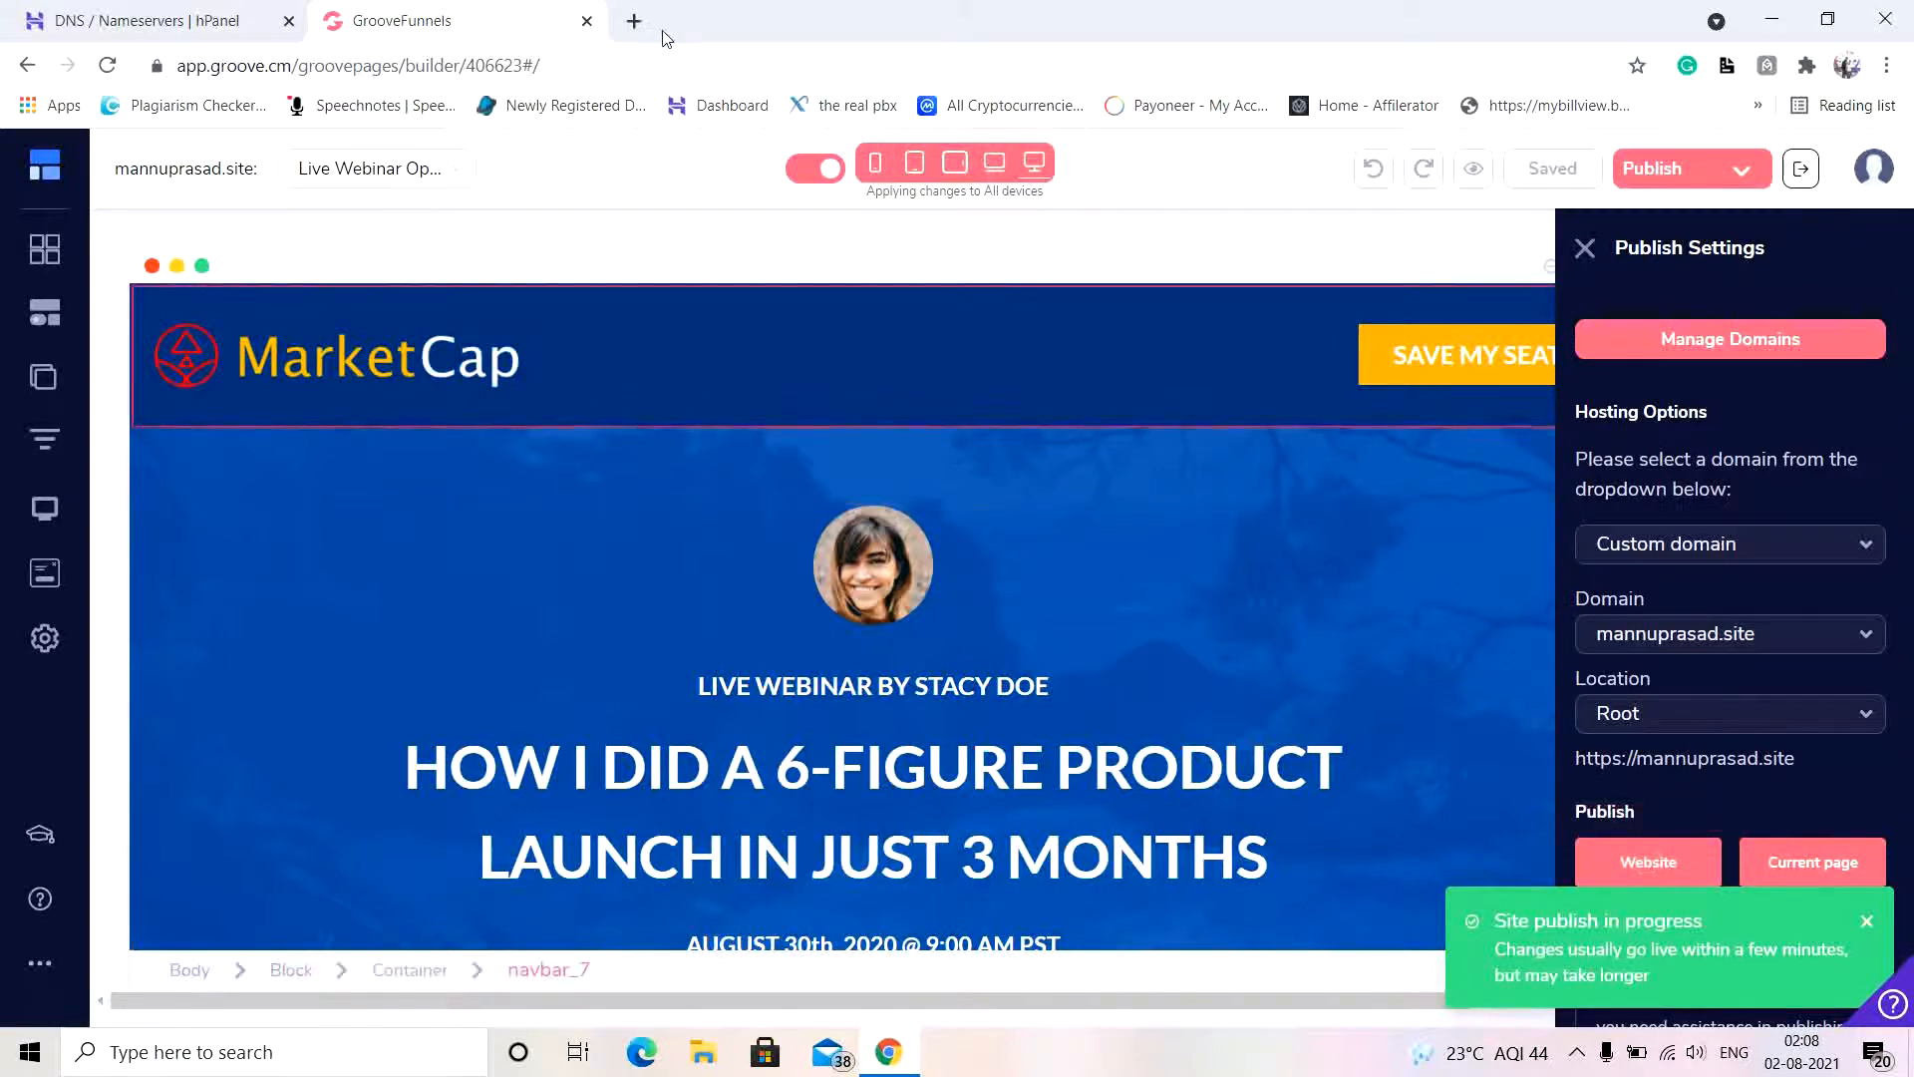
# Step: Visit the custom .site domain in a new browser tab to check the live webinar page, then return to the page builder
pyautogui.click(632, 22)
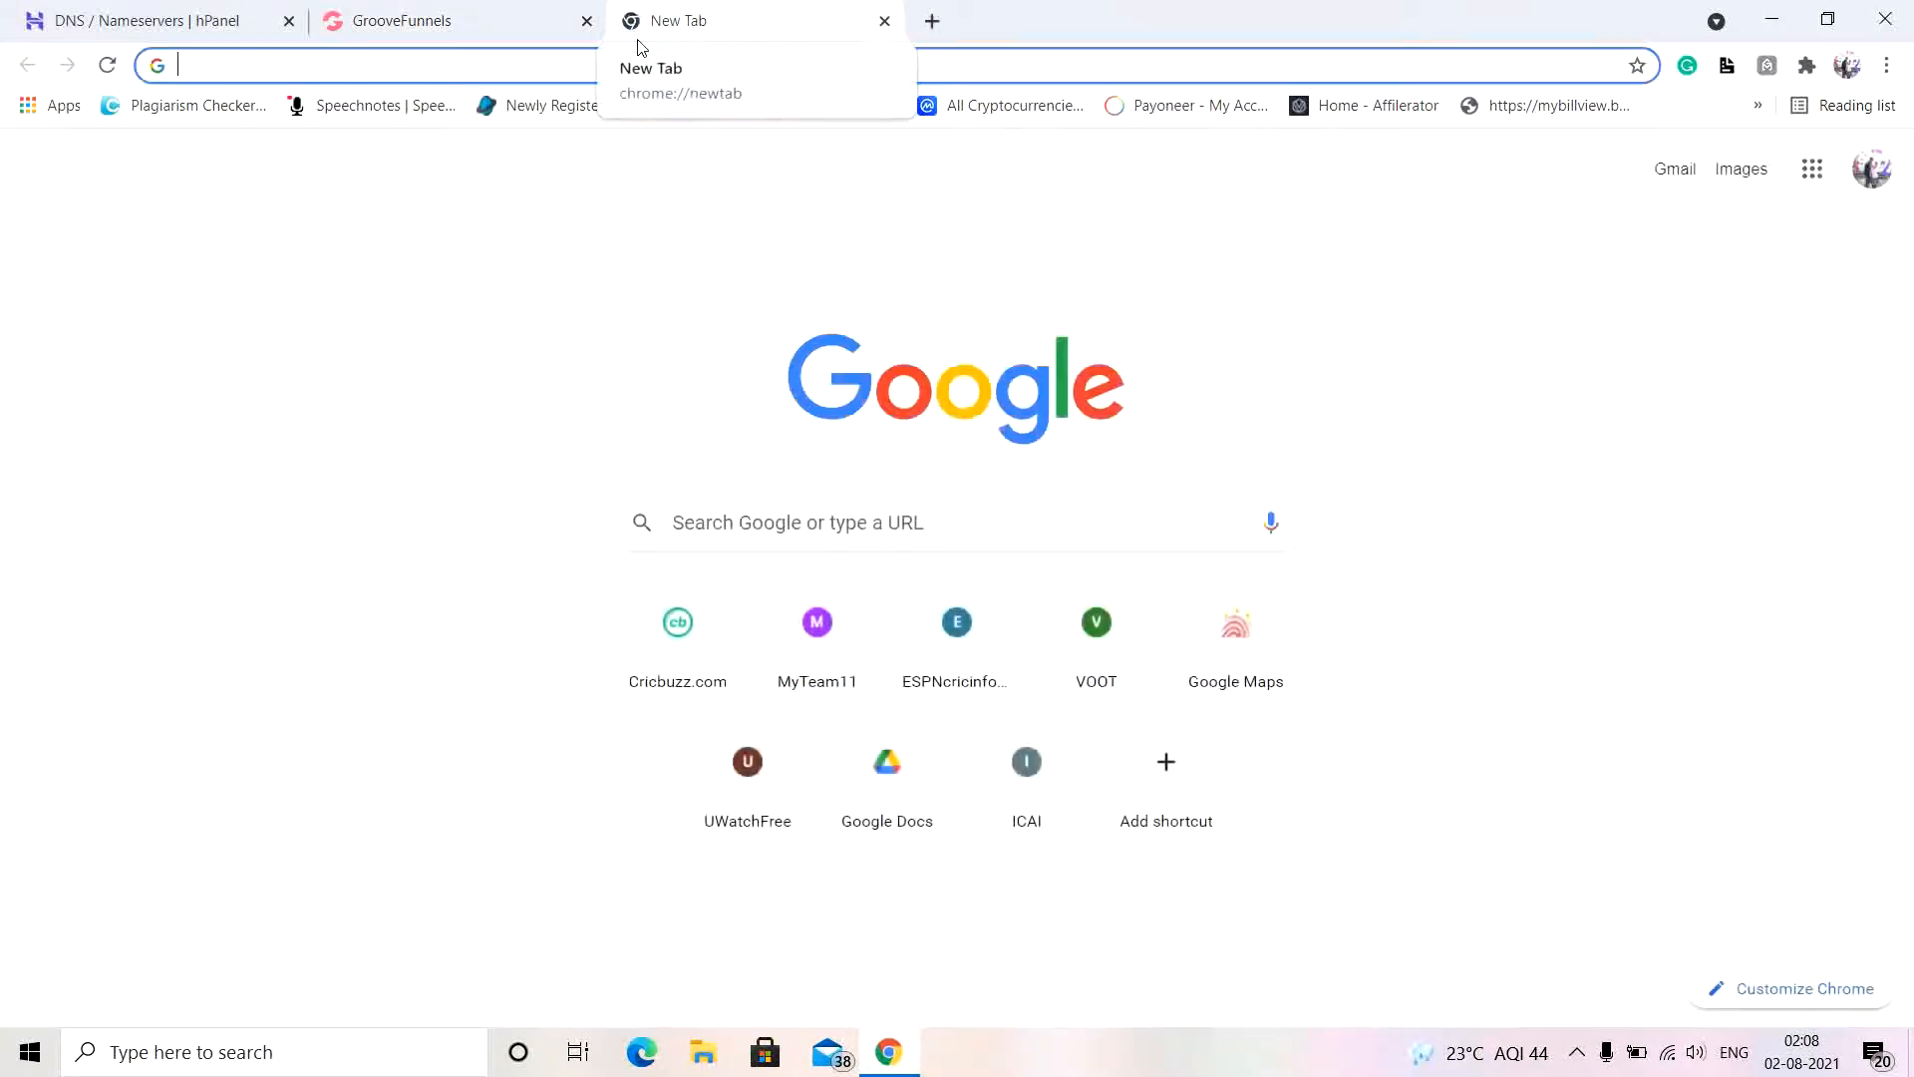
pyautogui.click(648, 63)
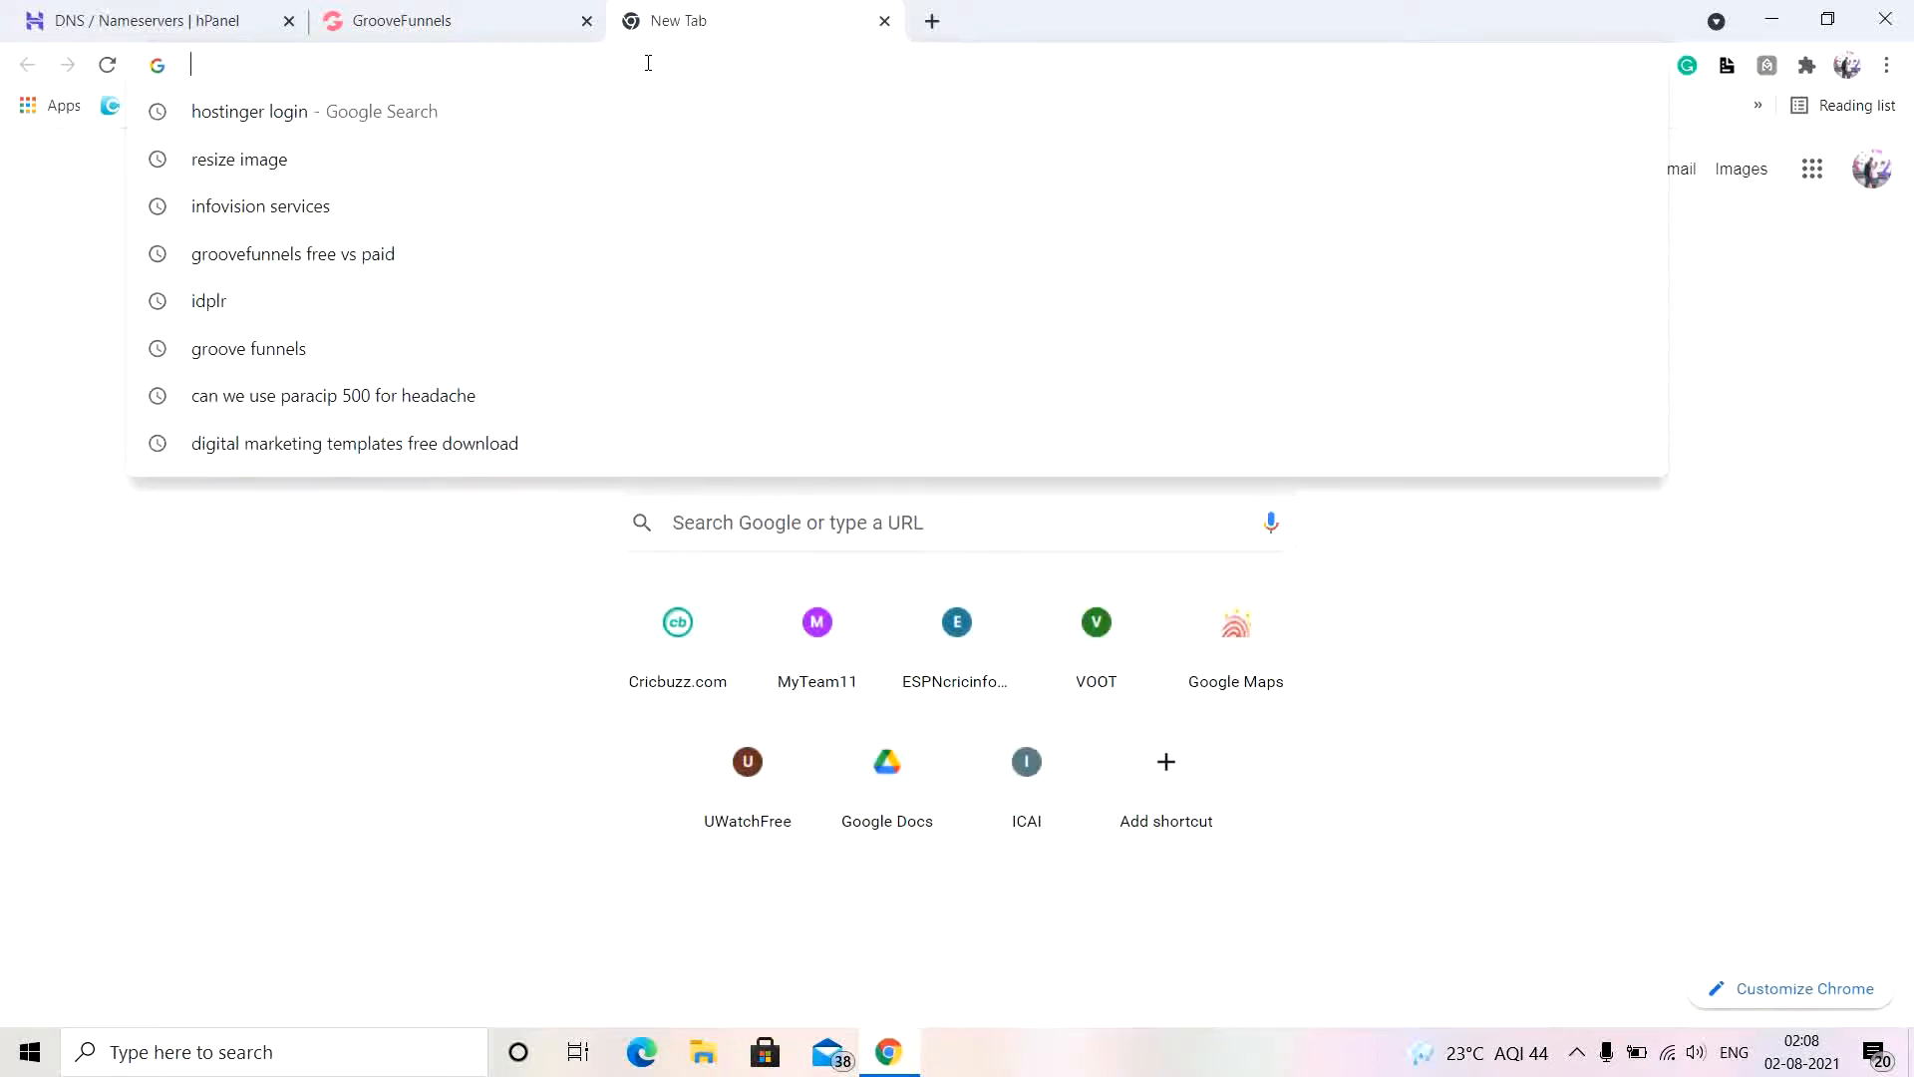
pyautogui.write('mannu')
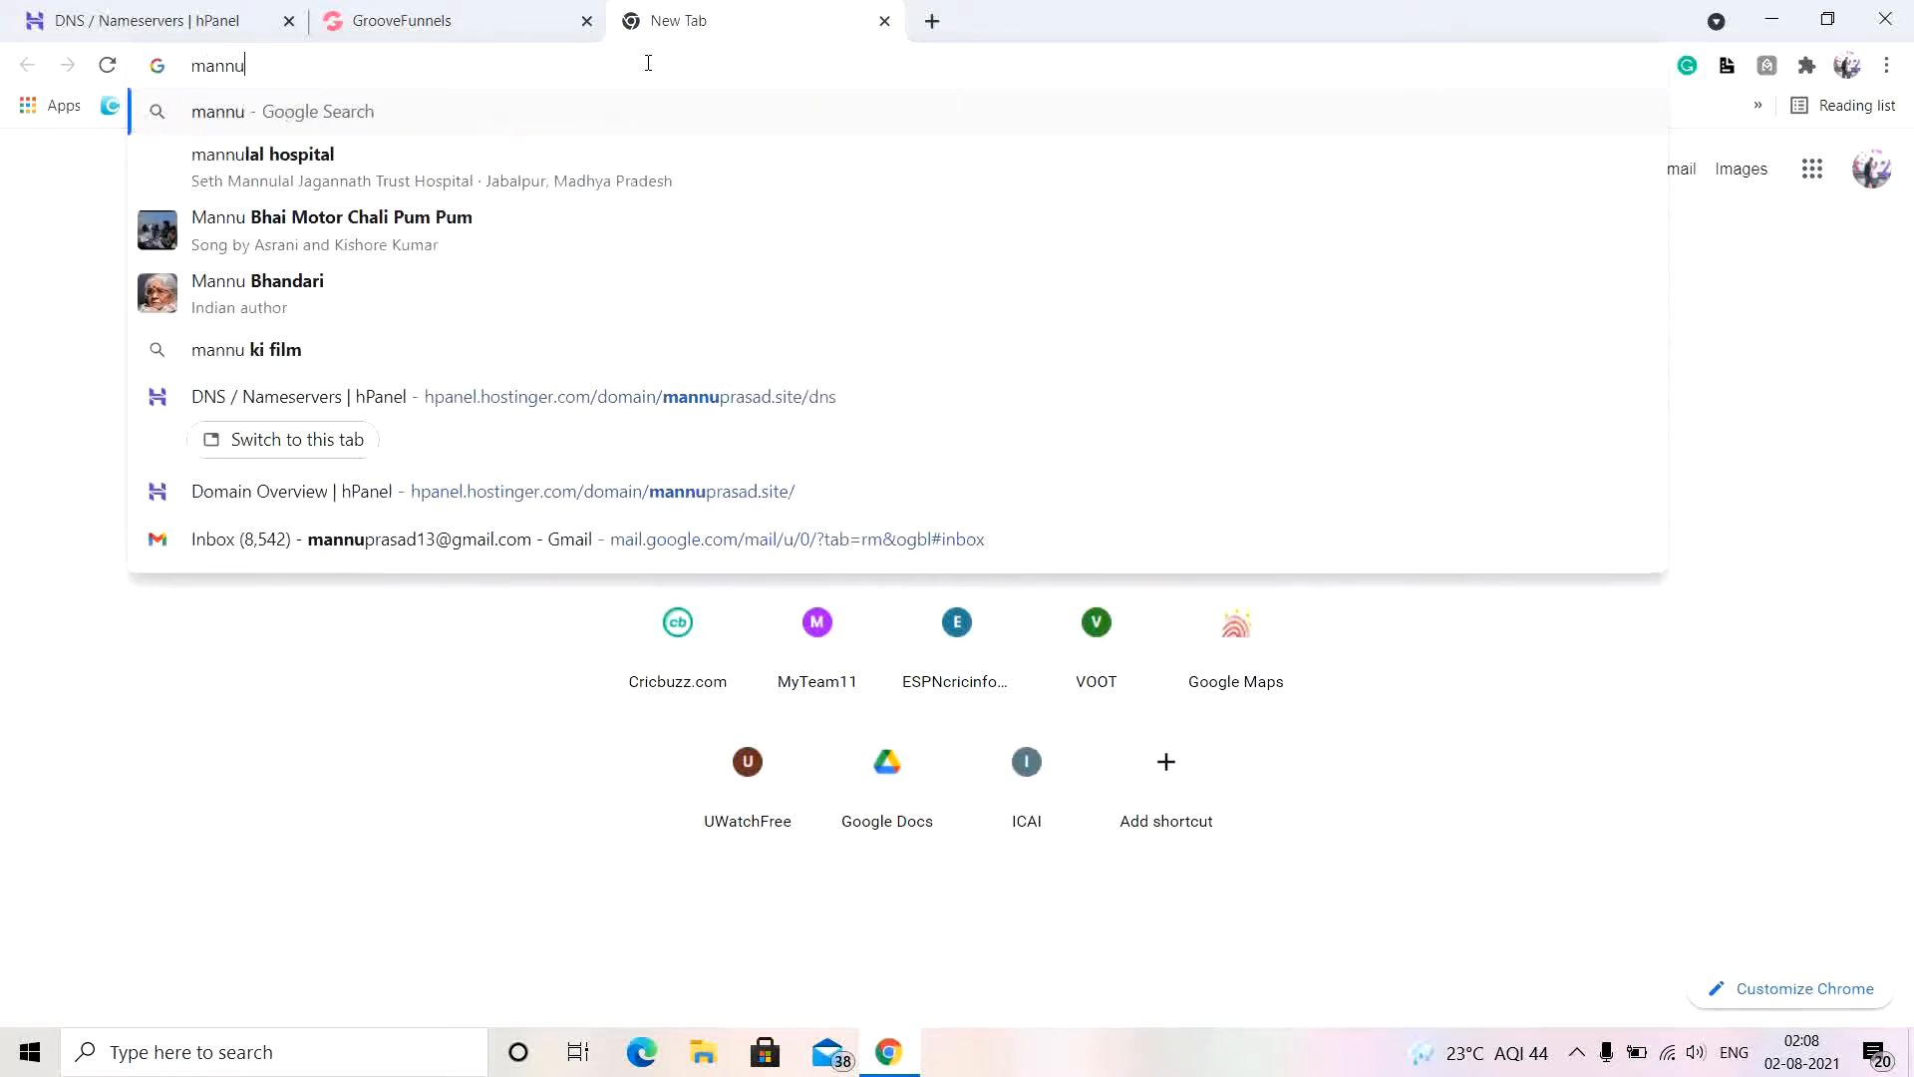
pyautogui.write('prasas')
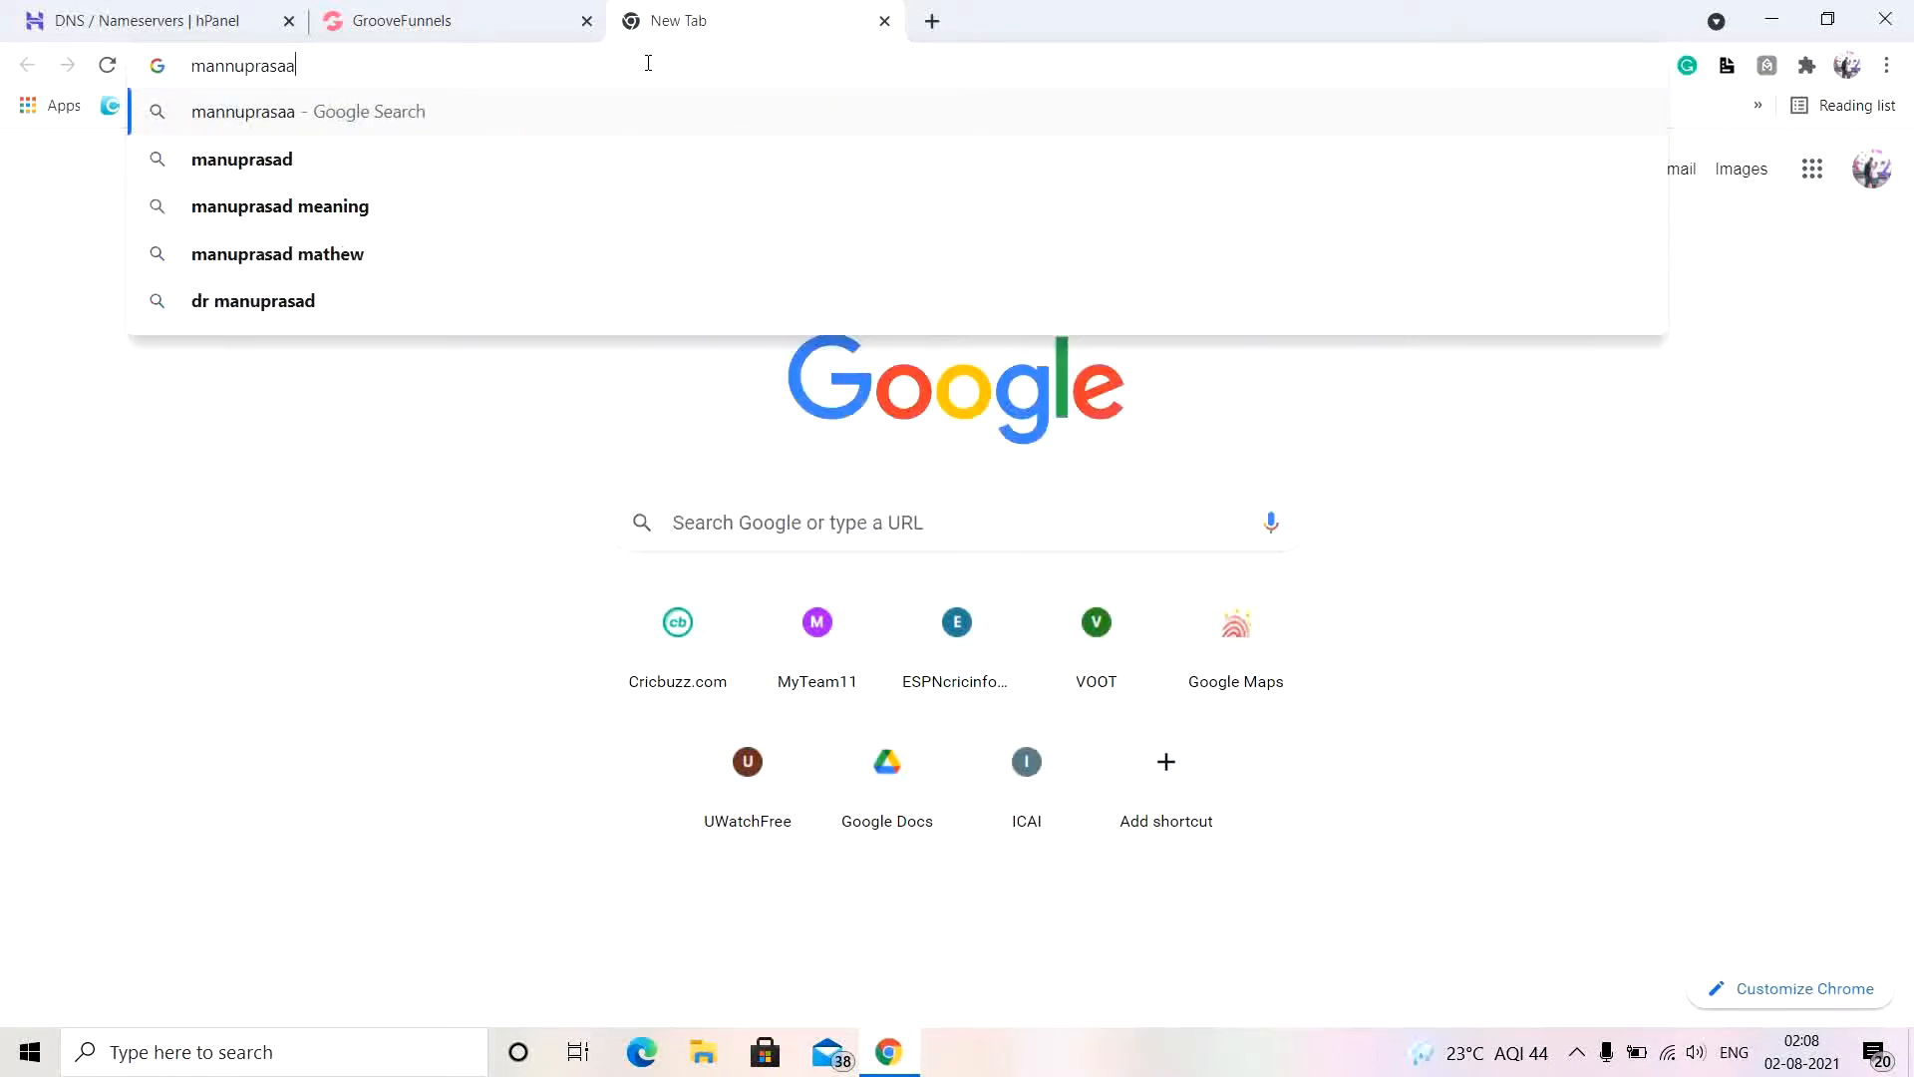
pyautogui.press('BackSpace')
pyautogui.write('d.site')
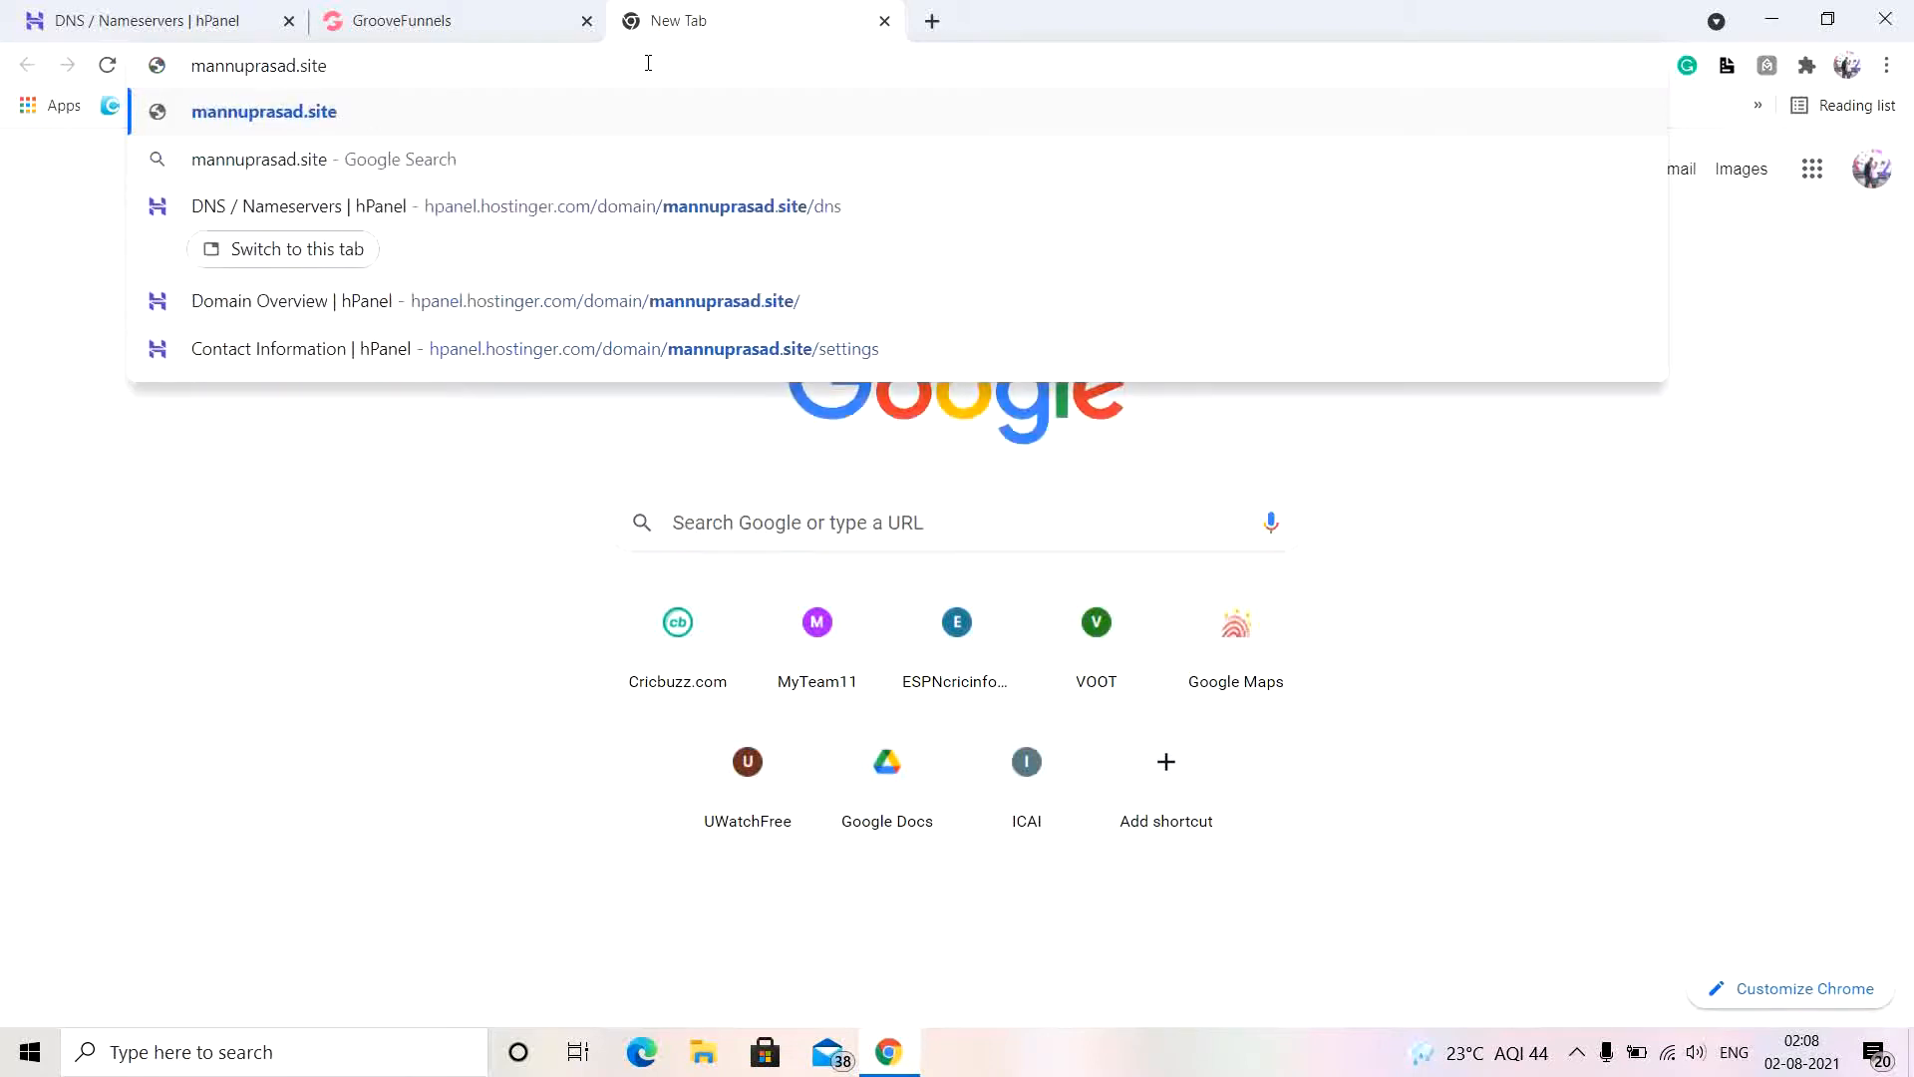
pyautogui.press('Return')
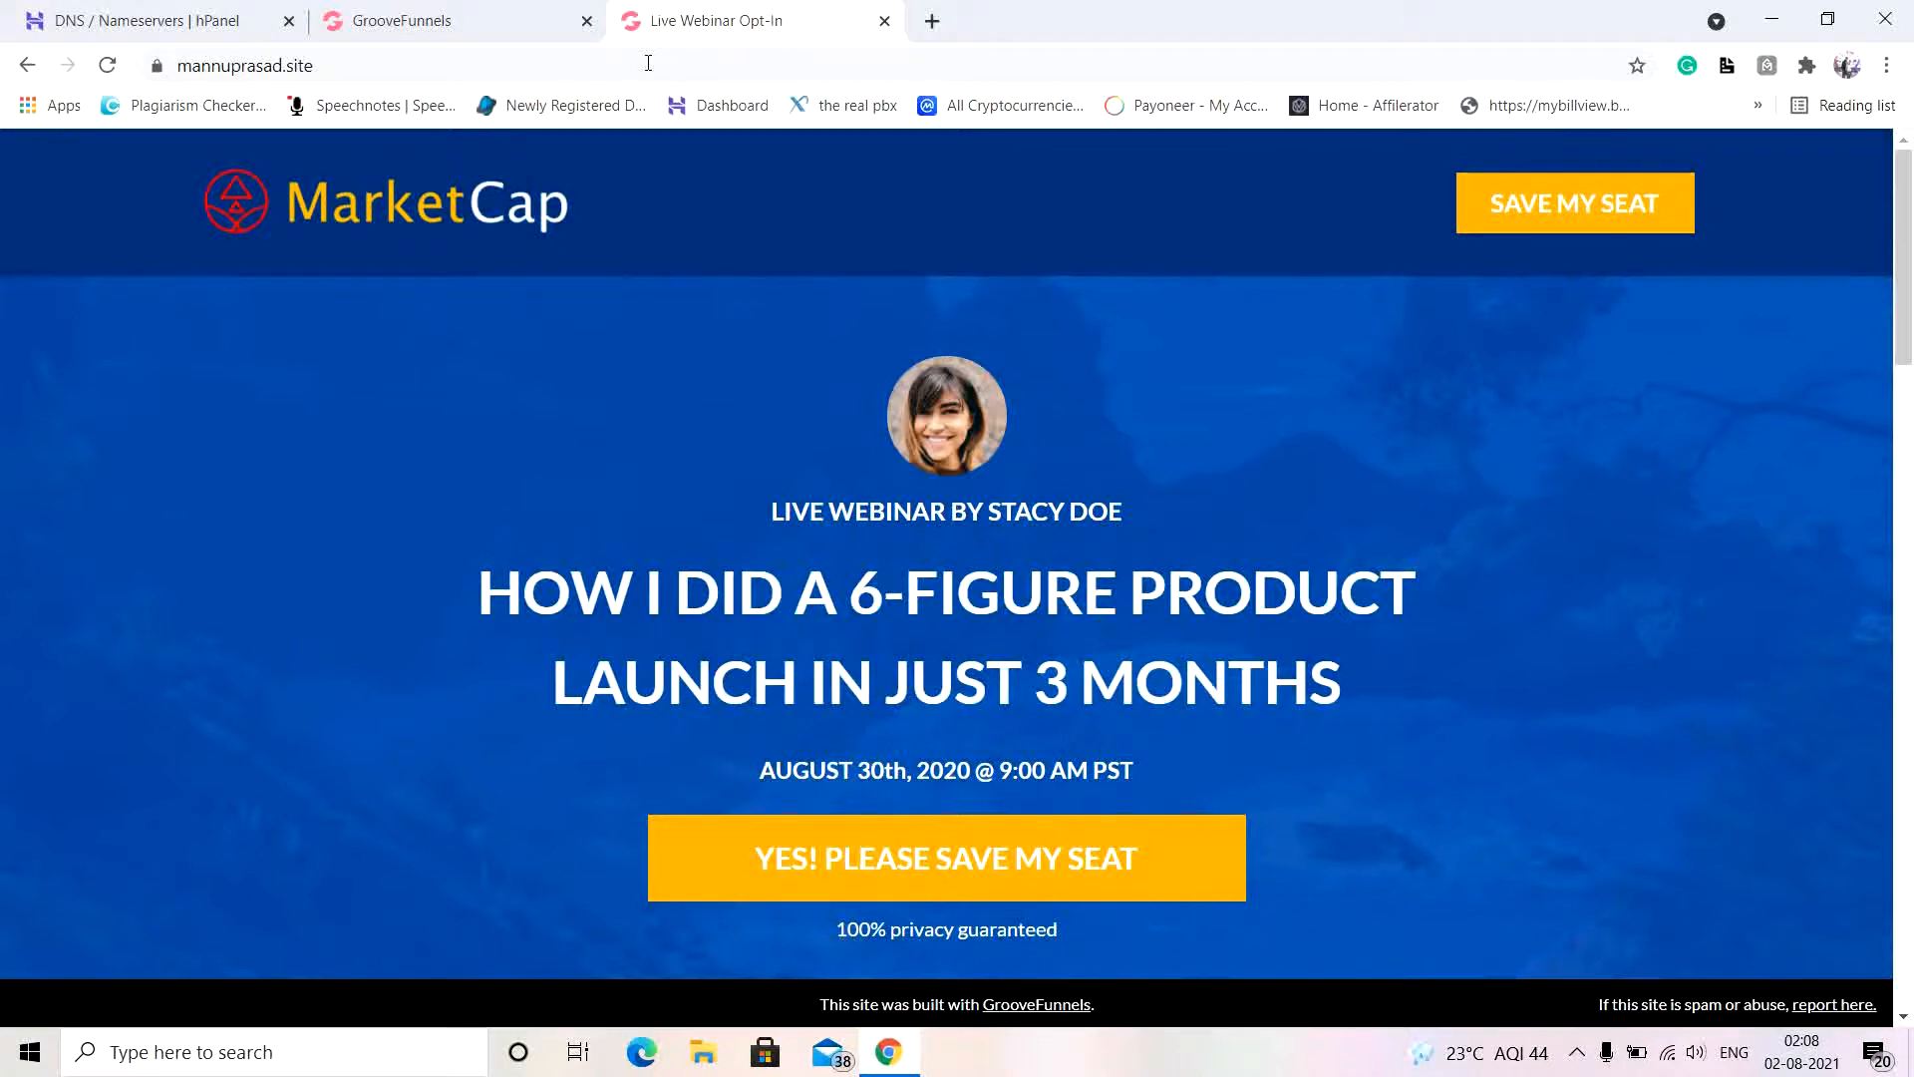
pyautogui.click(884, 21)
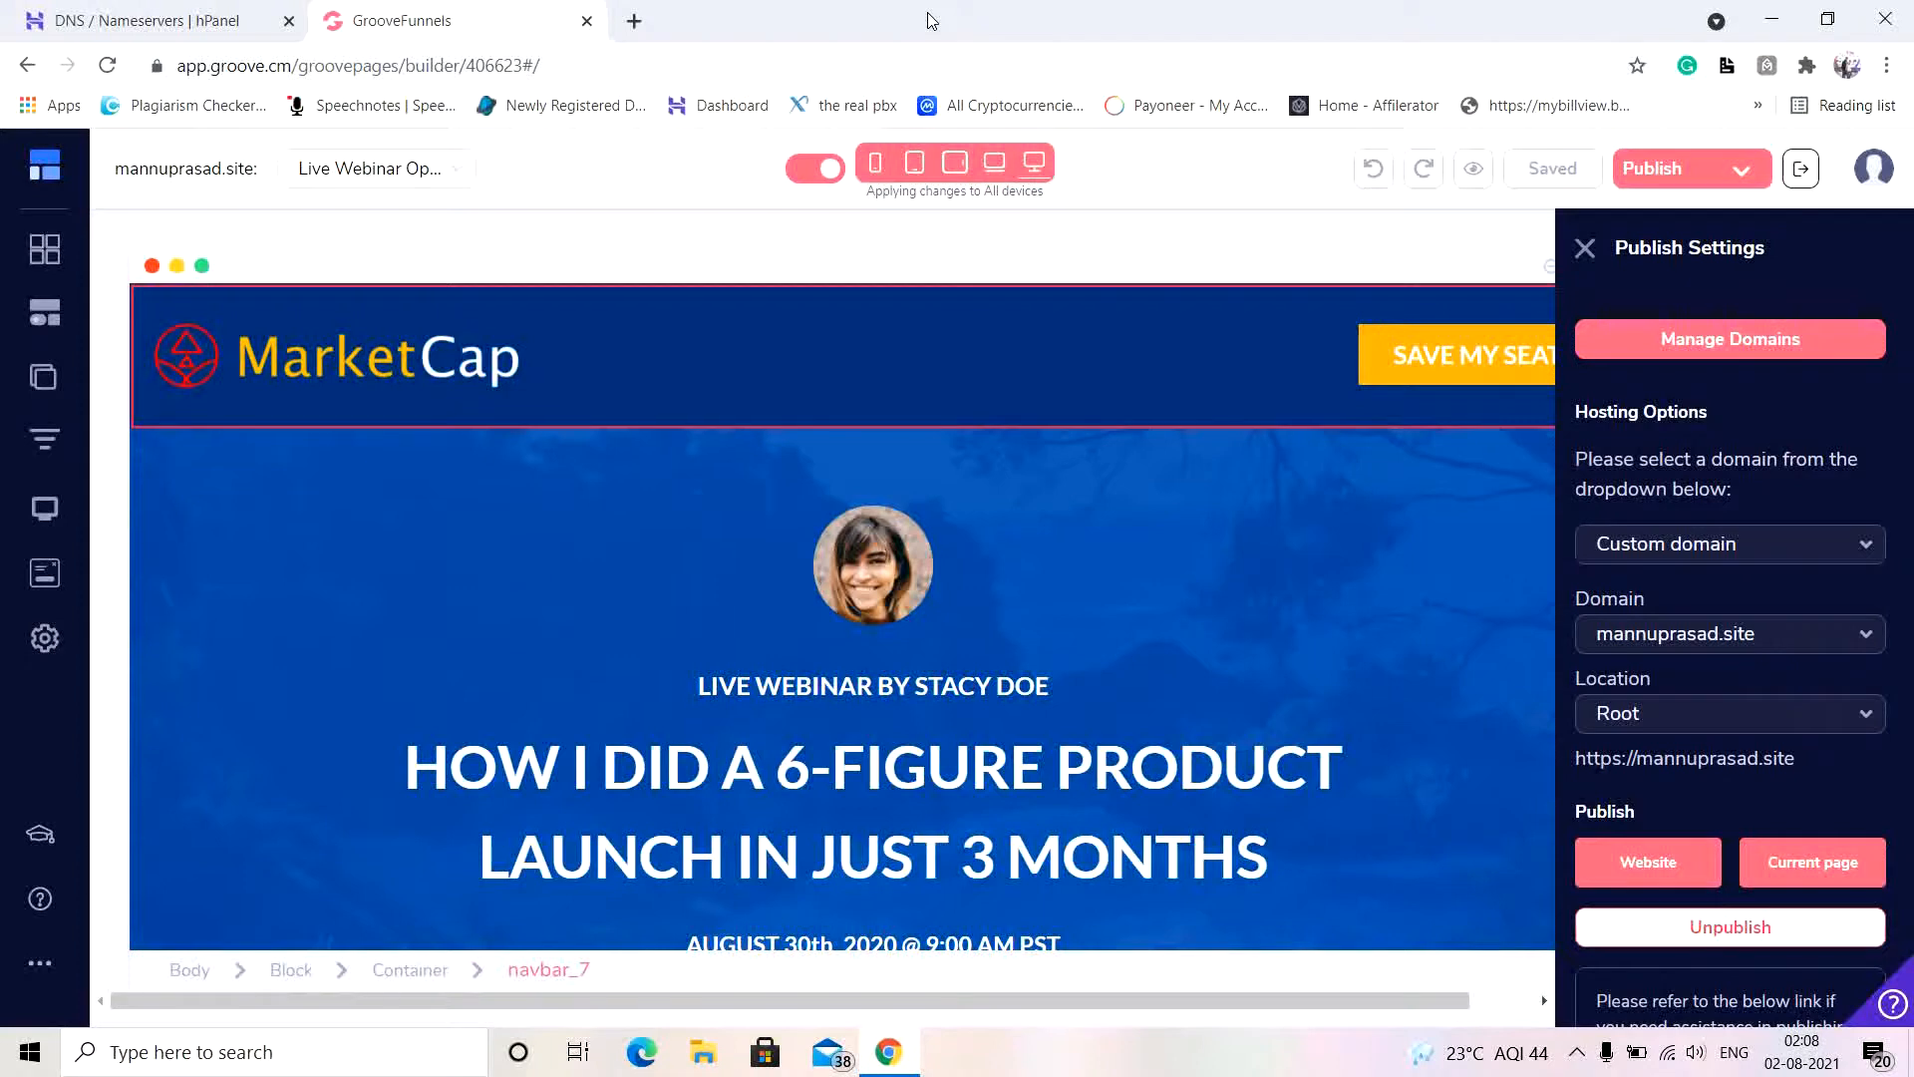
pyautogui.click(1056, 532)
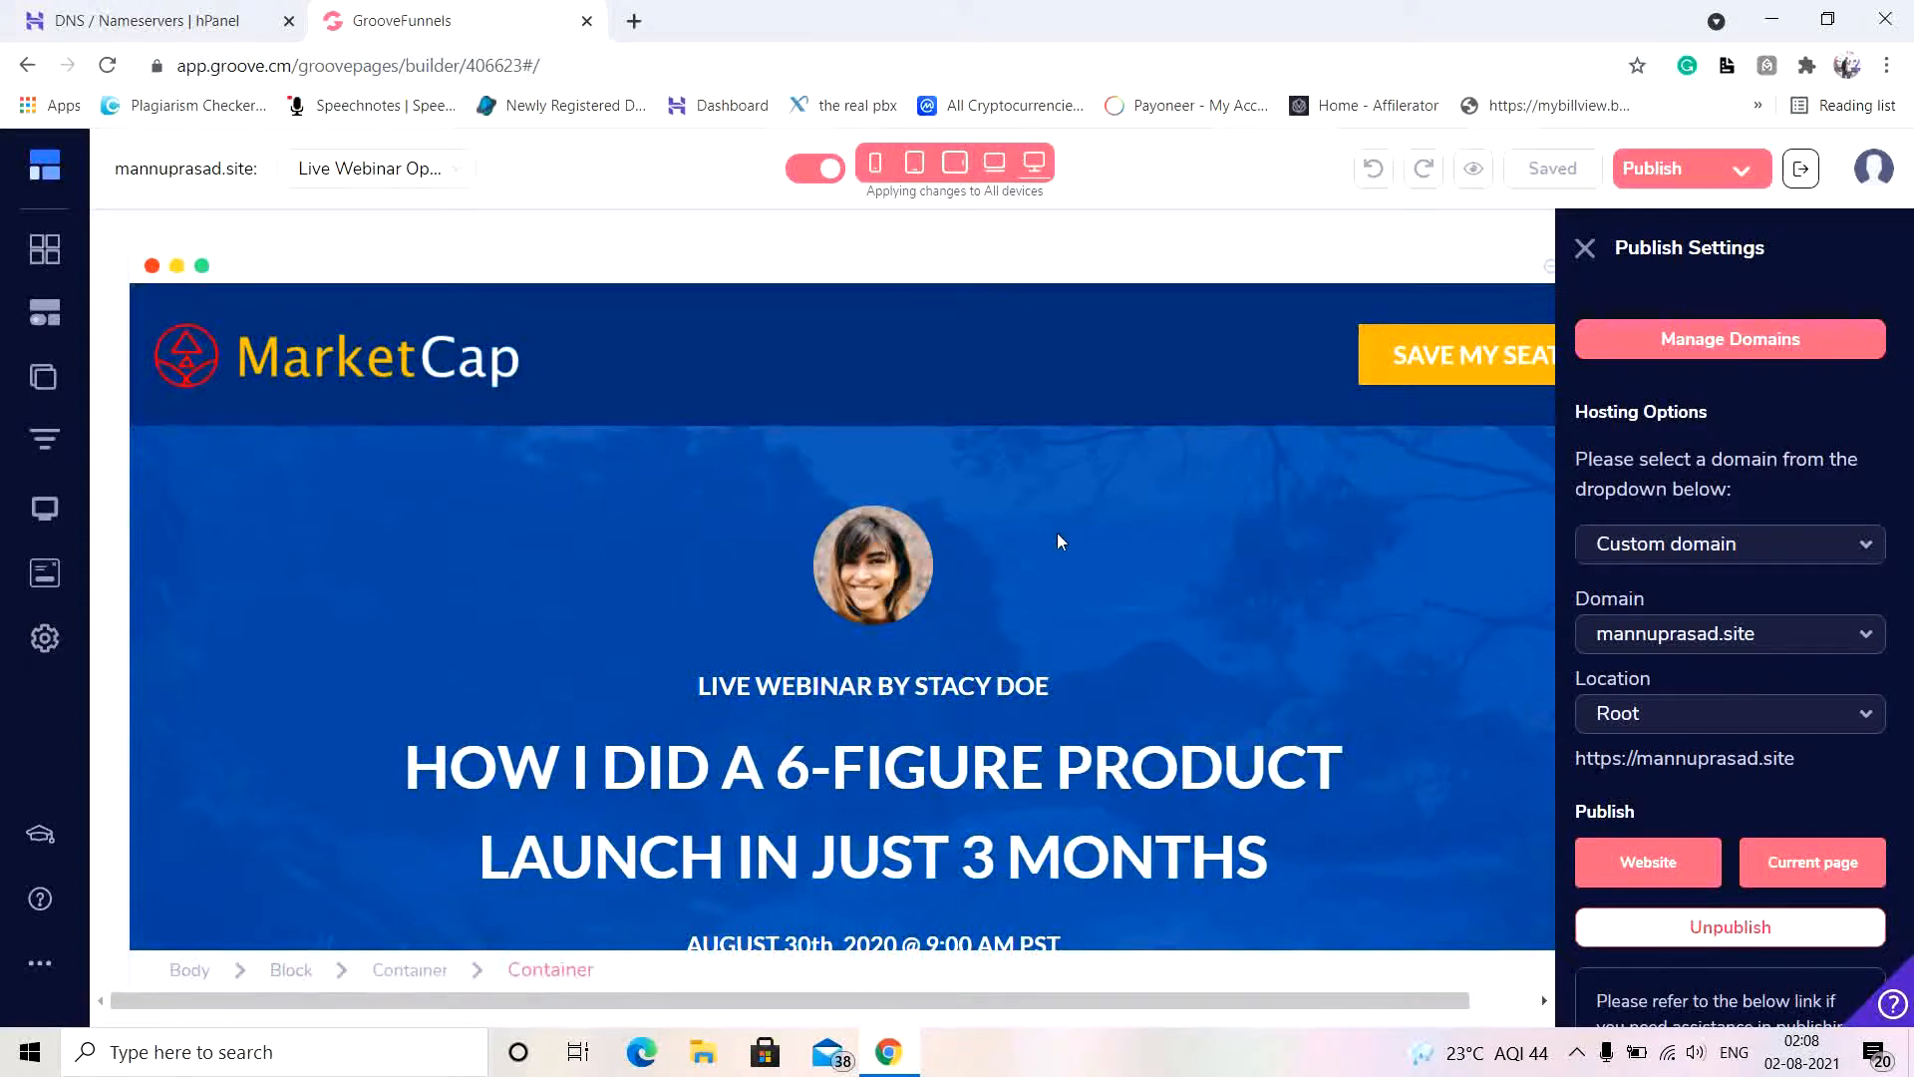